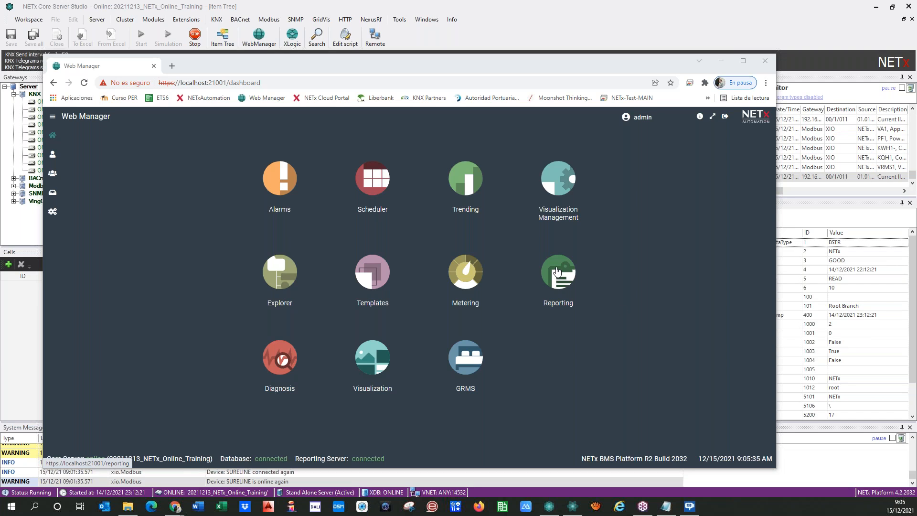
# In Reporting, add and save a new folder named '05 Reports'.
pyautogui.click(563, 285)
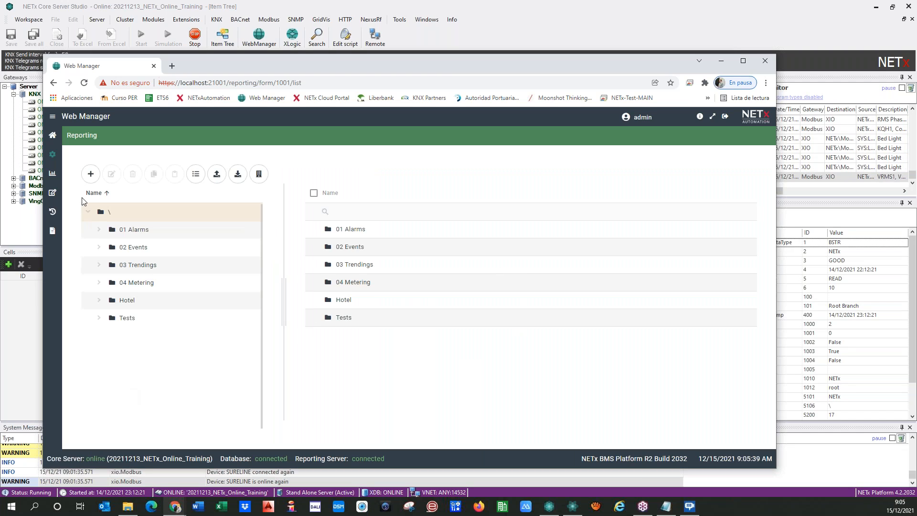
pyautogui.click(90, 176)
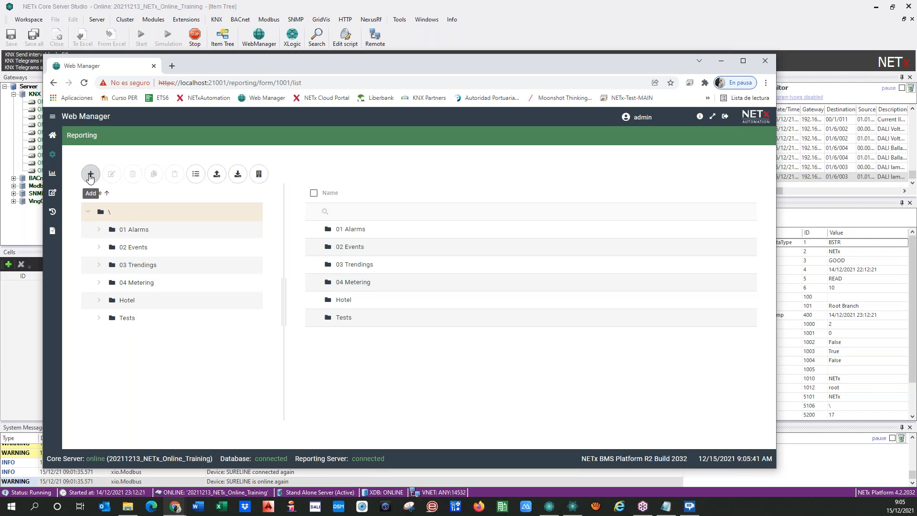
pyautogui.click(77, 198)
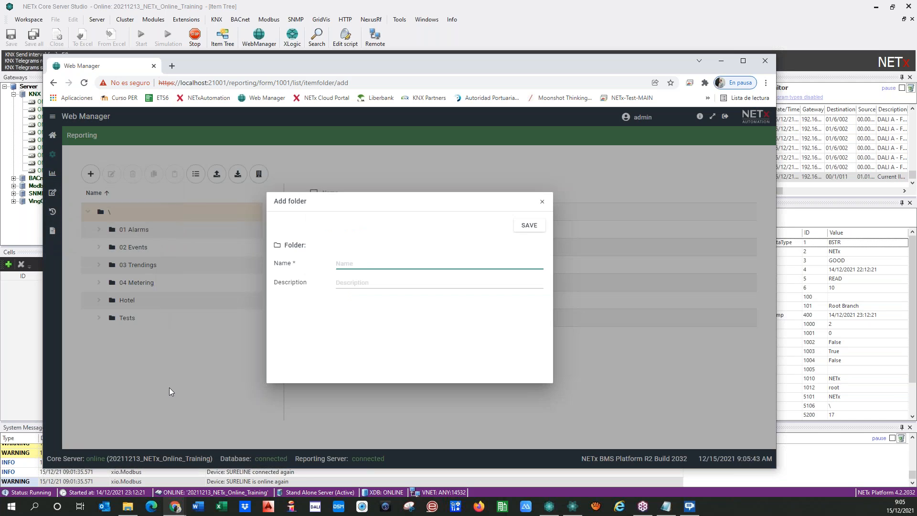
pyautogui.write('05')
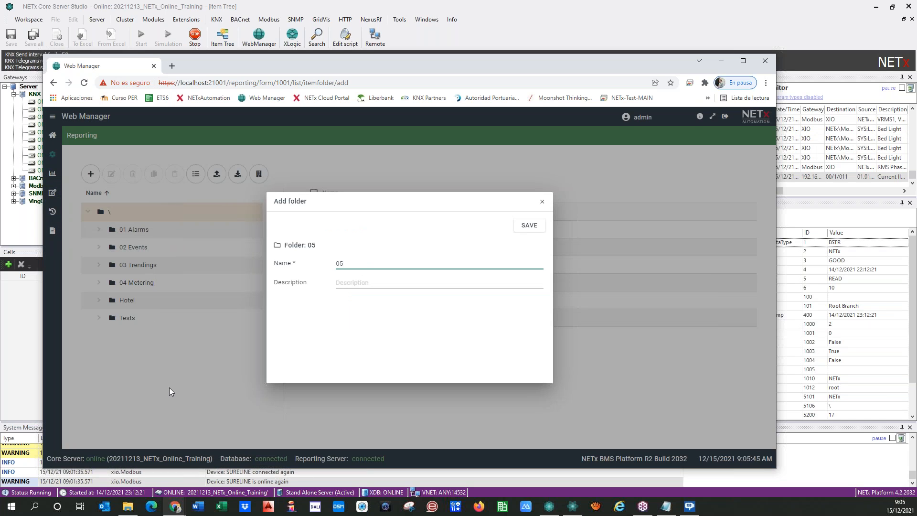
pyautogui.write(' Reports')
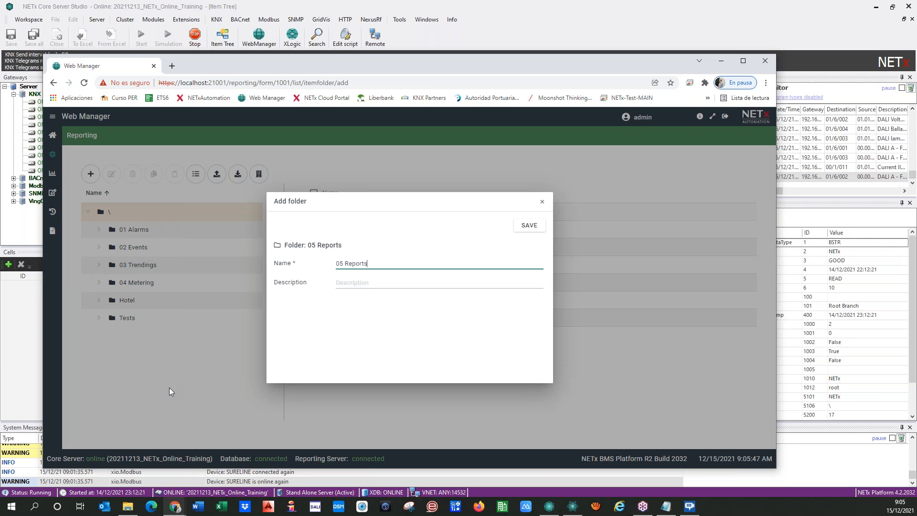
pyautogui.click(529, 225)
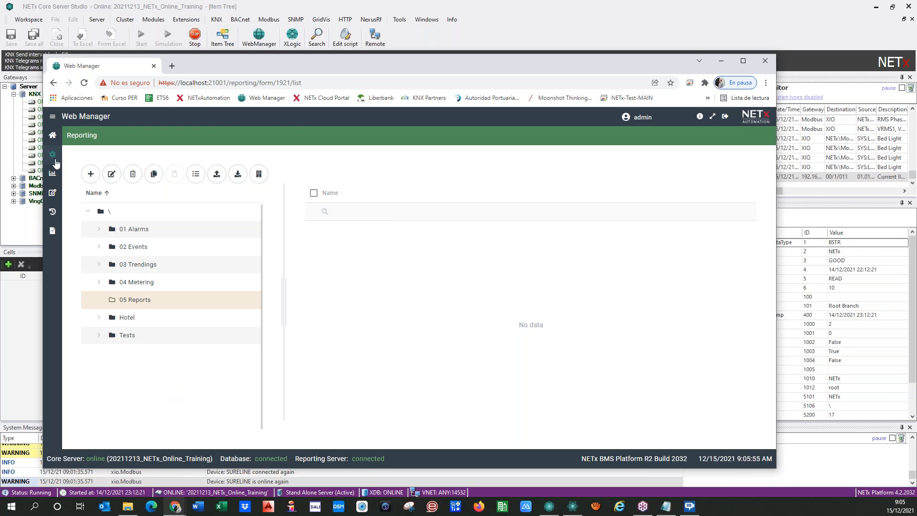
# Maximize the browser window and bring up the Folder / Report instance add menu.
pyautogui.click(743, 61)
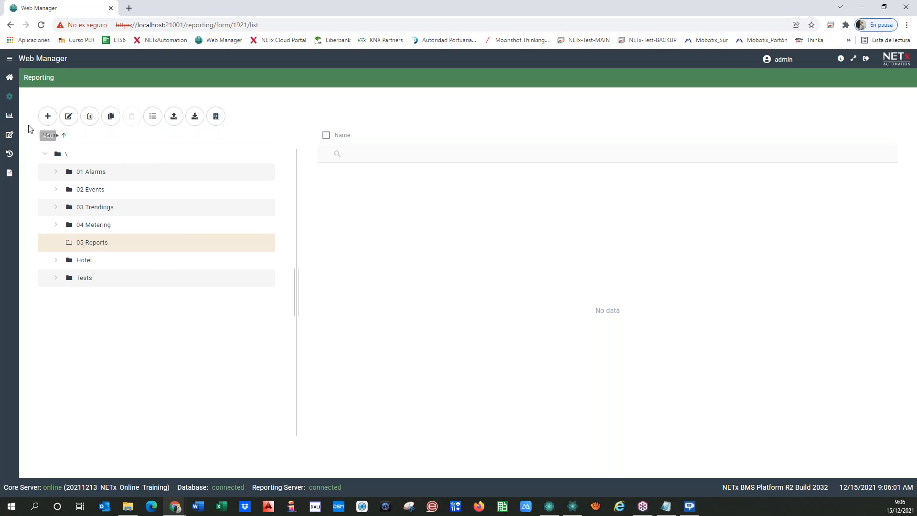
pyautogui.click(46, 117)
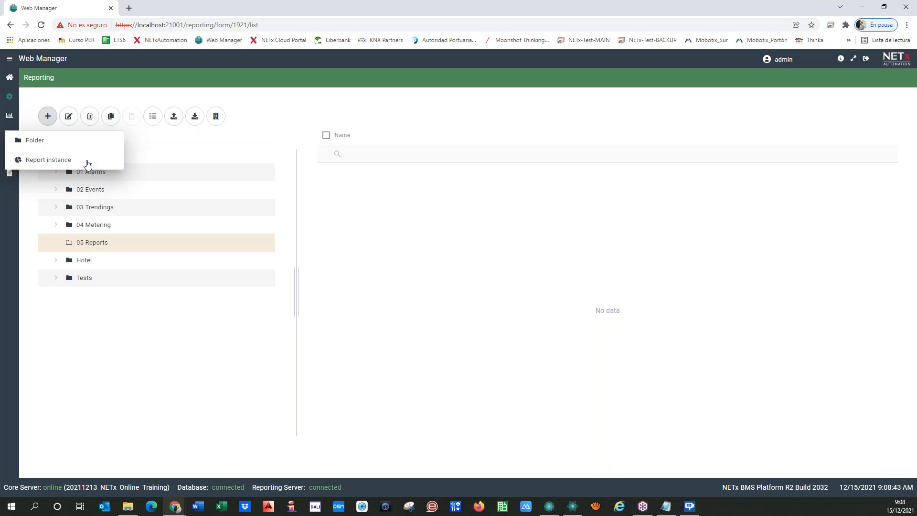
# Start a new report instance using the [Default] Alarms report and bring up the alarm picker.
pyautogui.click(38, 163)
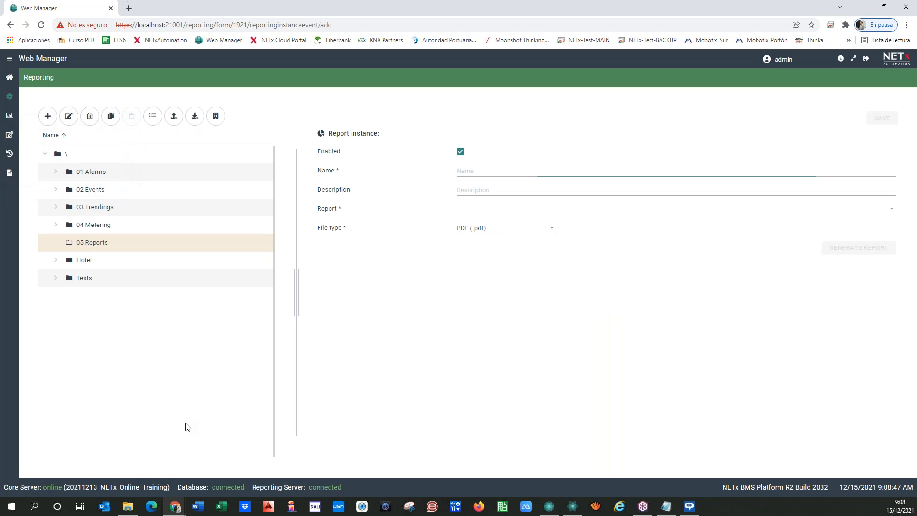
pyautogui.click(468, 212)
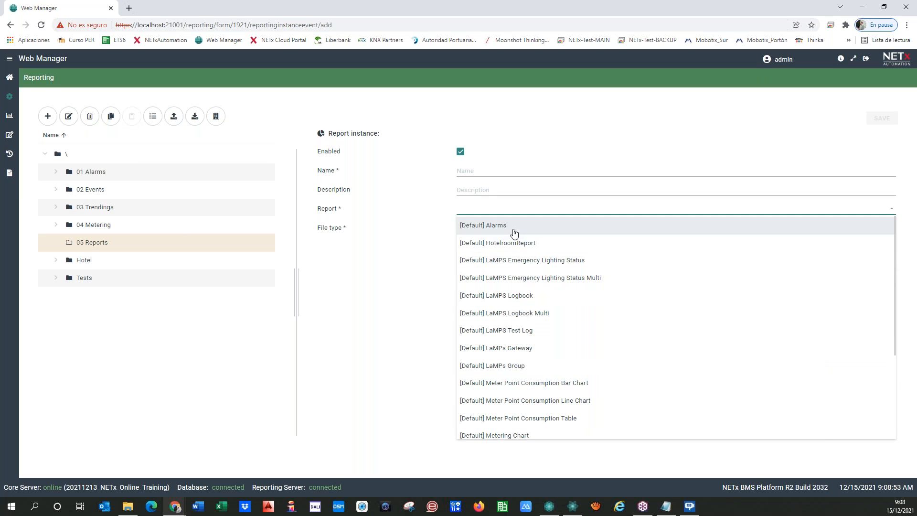
pyautogui.scroll(-2, 483, 246)
pyautogui.scroll(2, 482, 263)
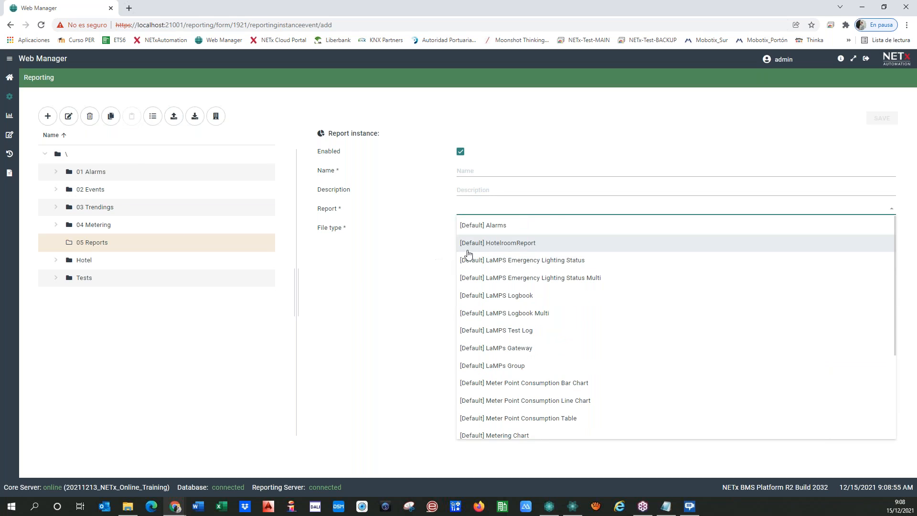
pyautogui.click(512, 230)
pyautogui.click(547, 251)
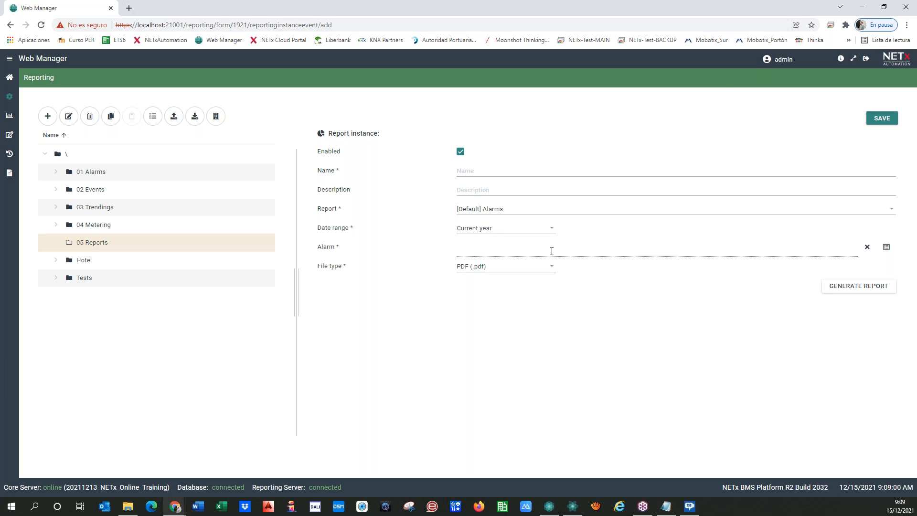
pyautogui.click(886, 247)
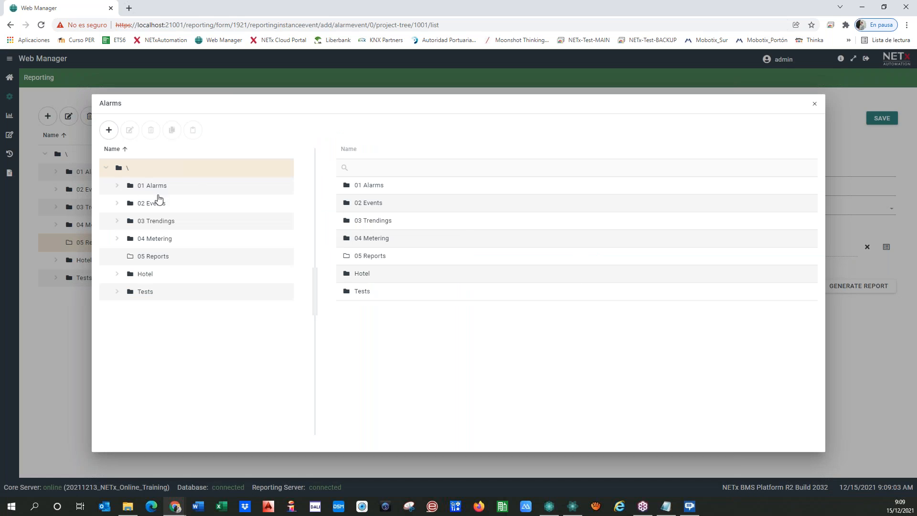
# Choose the Light Bath alarm from 01 Alarms > Lights > Room 0101 as the report's alarm.
pyautogui.click(117, 185)
pyautogui.click(130, 204)
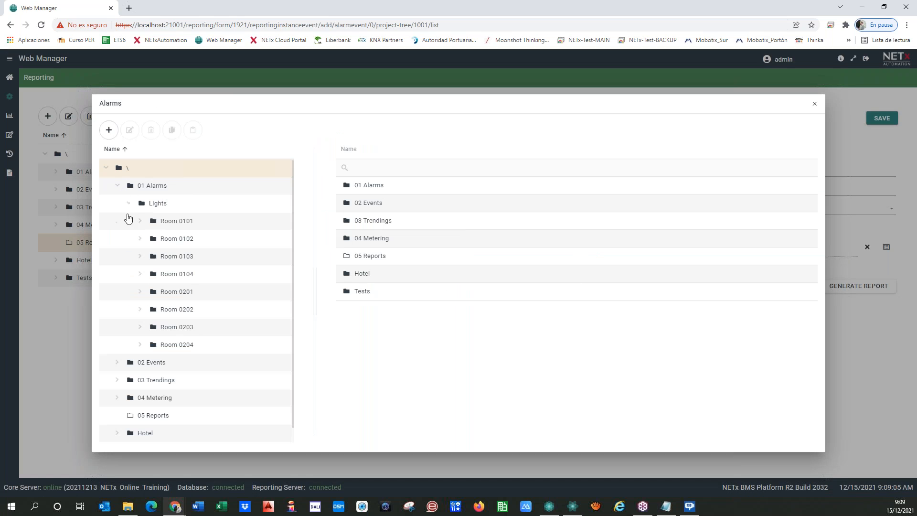
pyautogui.click(181, 222)
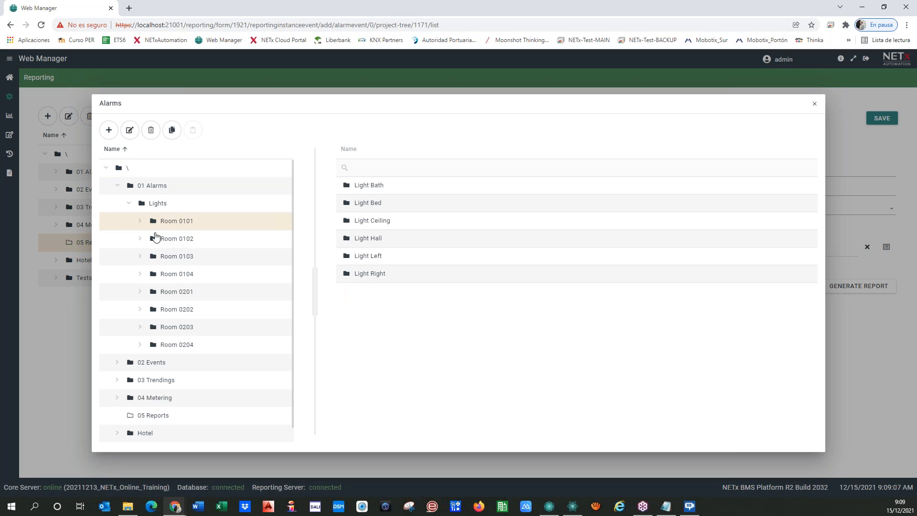
pyautogui.click(141, 221)
pyautogui.click(183, 243)
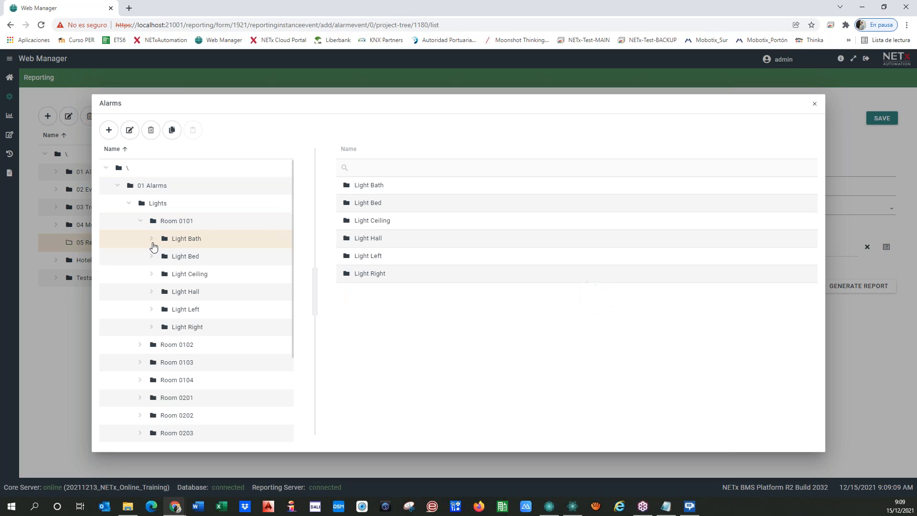
pyautogui.click(151, 239)
pyautogui.click(408, 187)
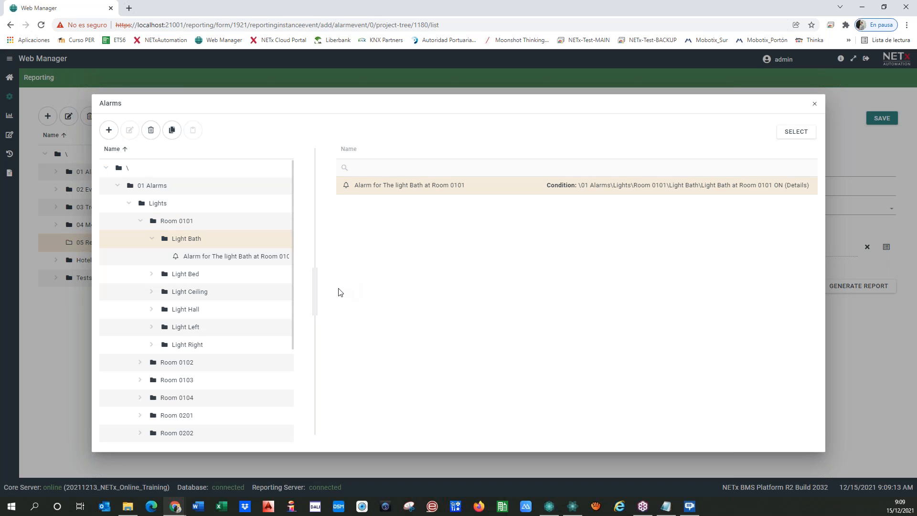
pyautogui.click(225, 256)
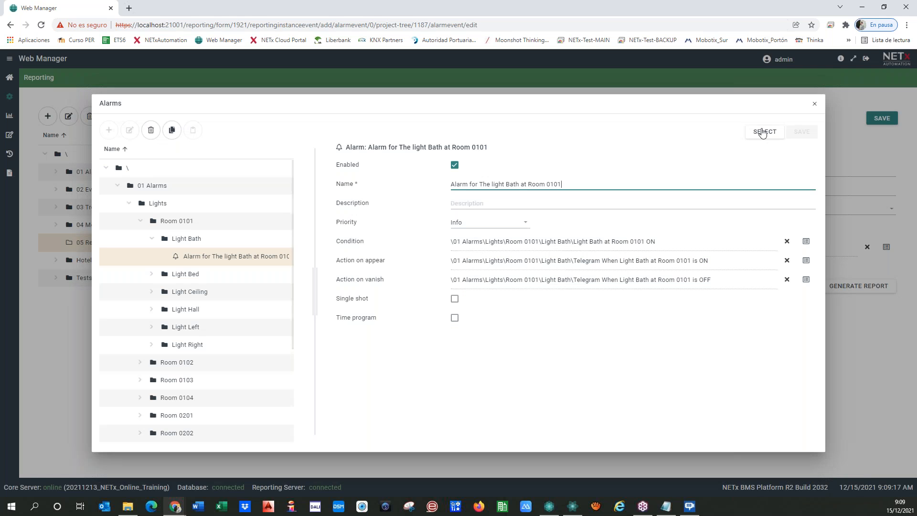
pyautogui.click(760, 135)
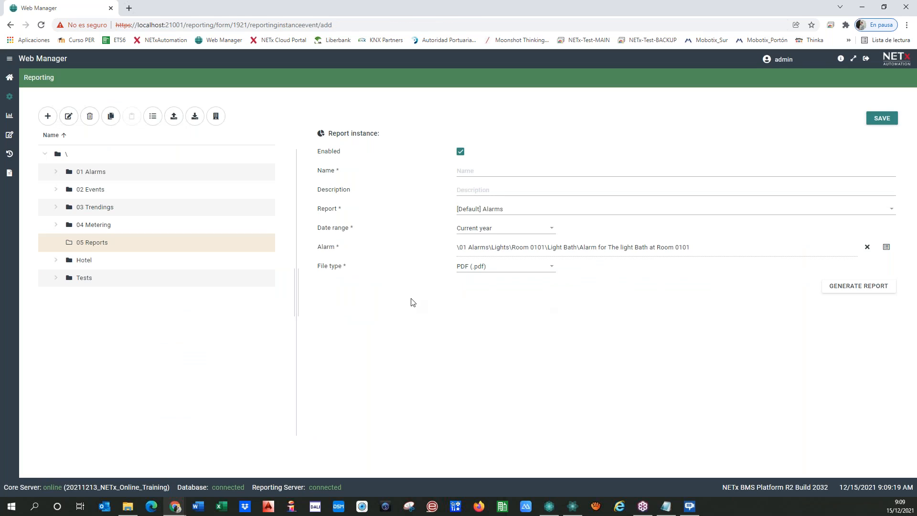
# Name the instance 'Alarm Bath Light Room 0101', save it, and generate its PDF.
pyautogui.click(466, 171)
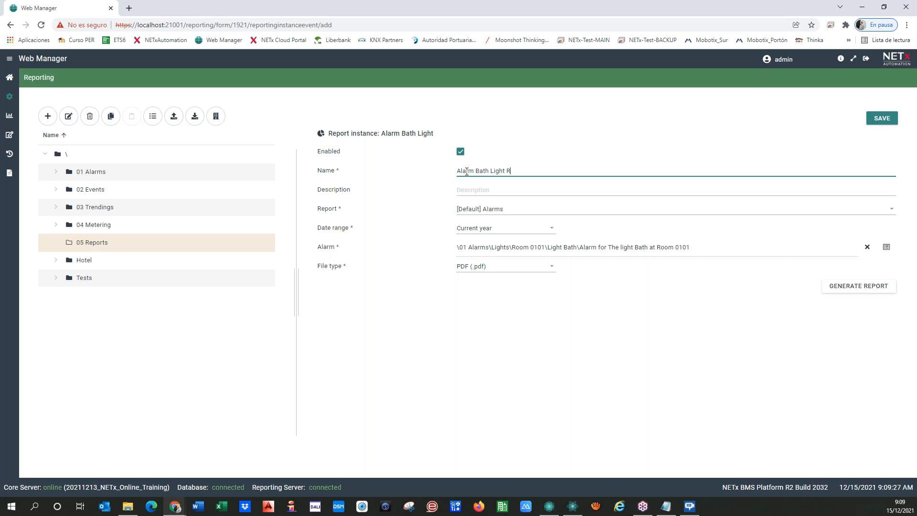
pyautogui.write('101')
pyautogui.click(884, 119)
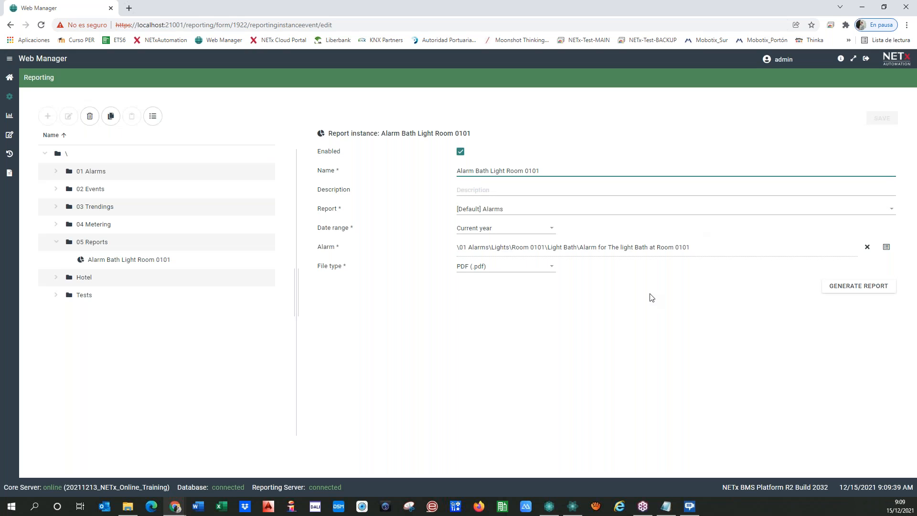
pyautogui.click(868, 292)
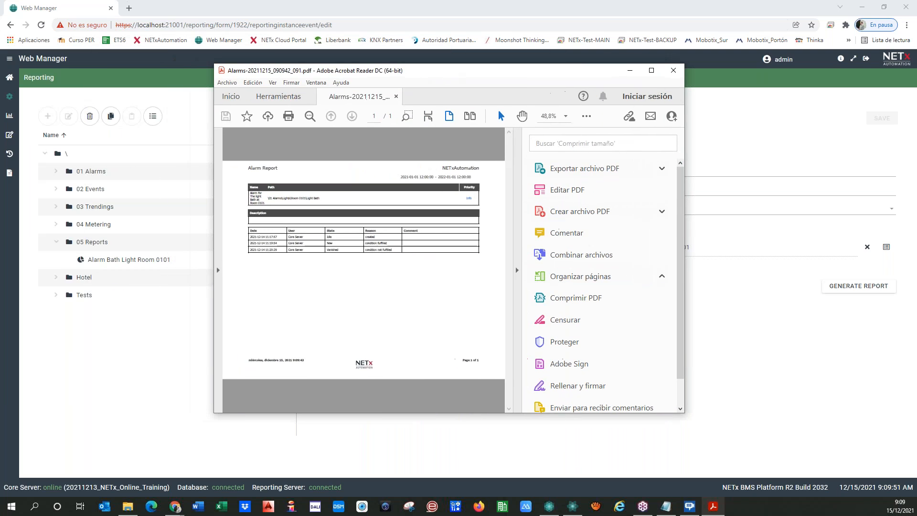
# Read the Alarm Report PDF in a maximized Acrobat, then close it and return to Web Manager.
pyautogui.click(516, 270)
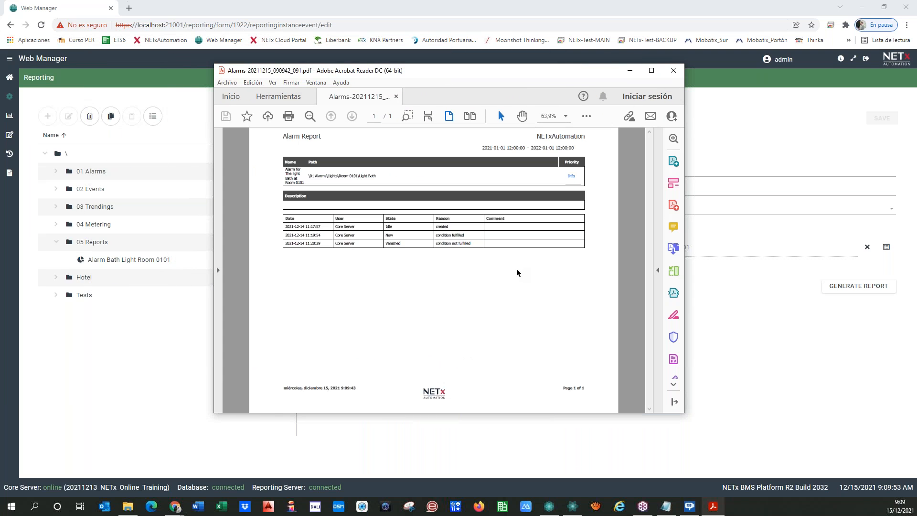
pyautogui.click(652, 71)
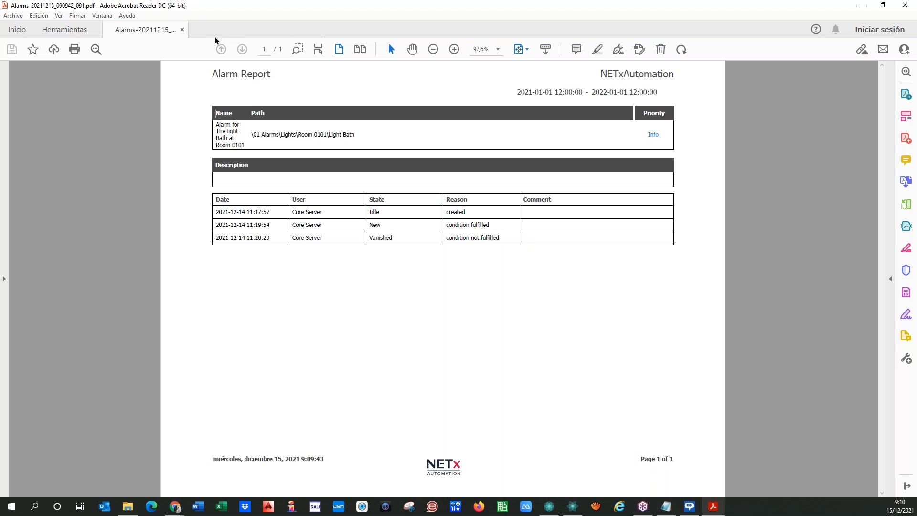
pyautogui.click(182, 30)
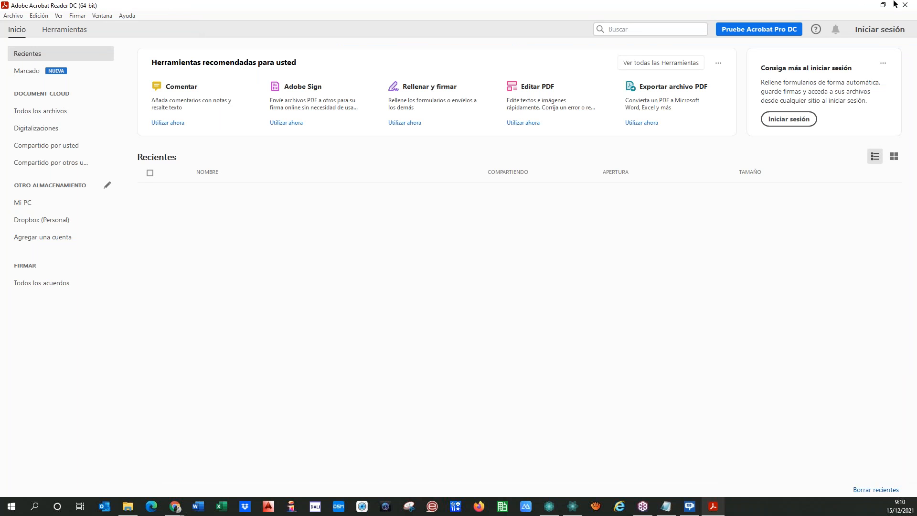
pyautogui.click(861, 5)
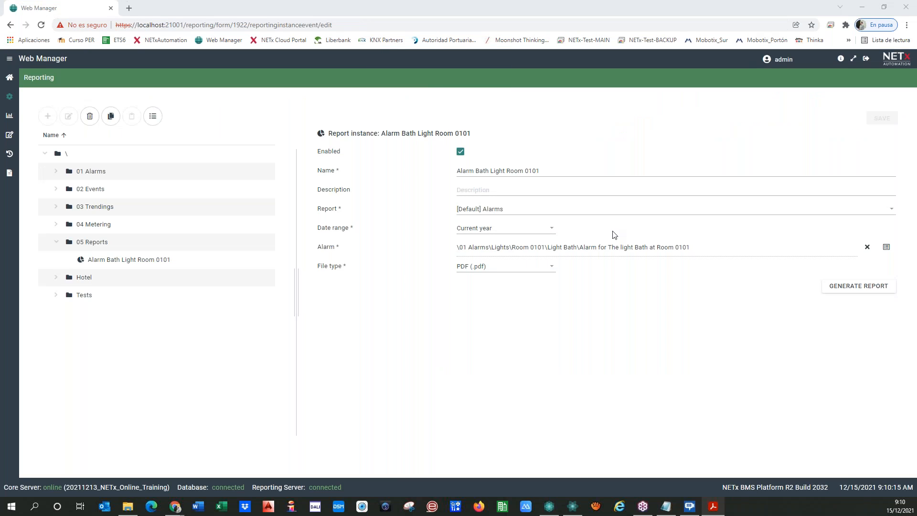
# Set the report instance's date range to Yesterday.
pyautogui.click(550, 229)
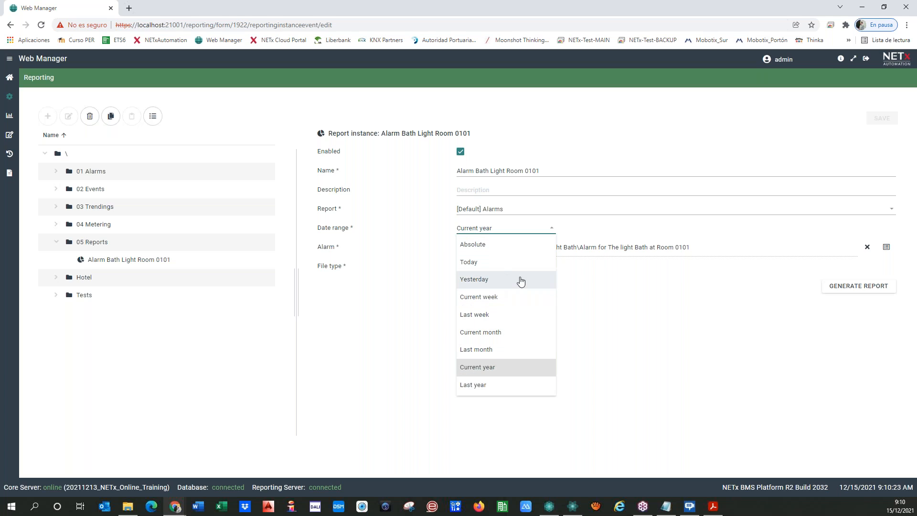
pyautogui.click(506, 280)
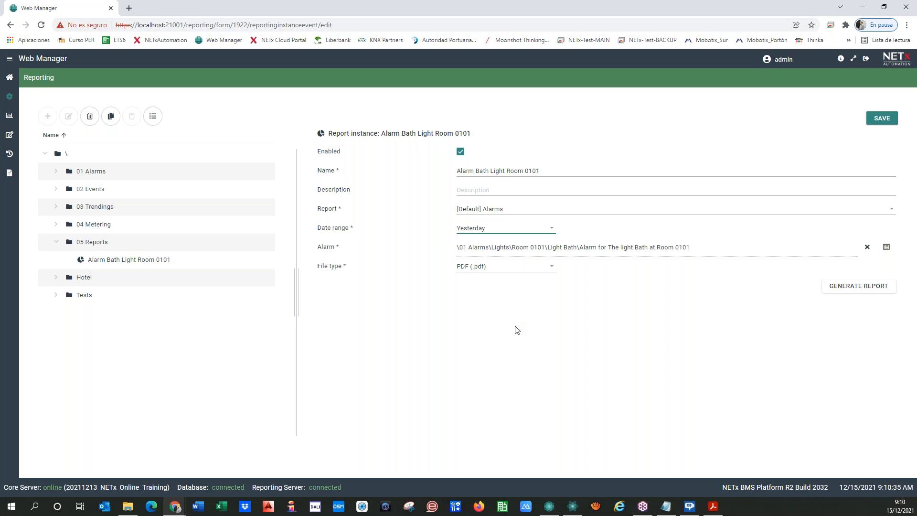
pyautogui.click(514, 232)
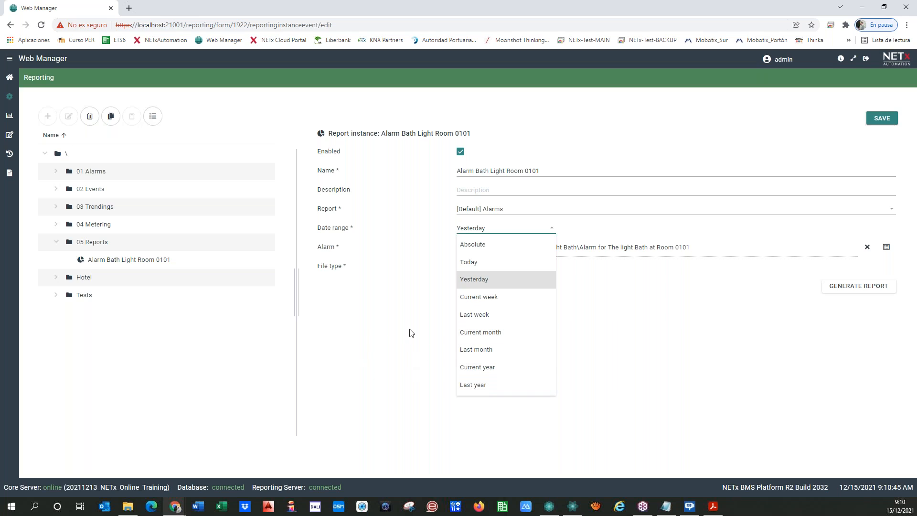
pyautogui.click(408, 357)
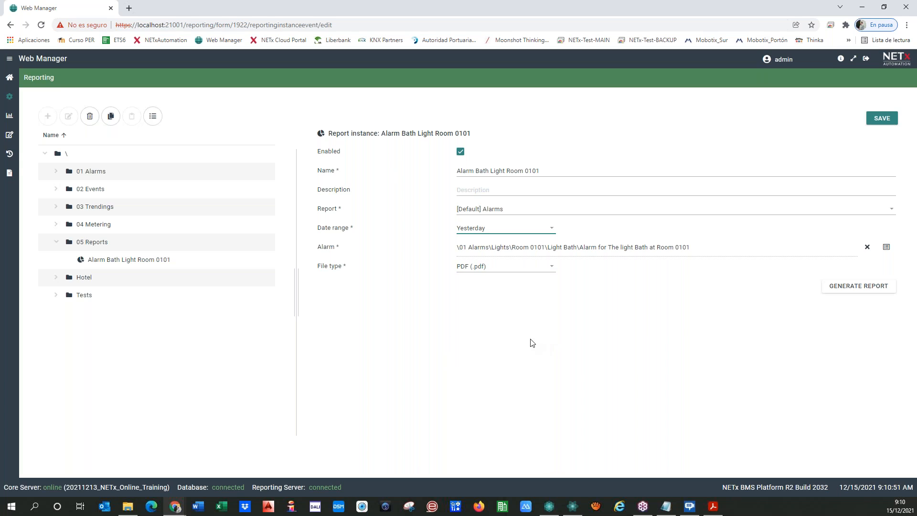
# Disable the report instance by leaving the Enabled checkbox cleared.
pyautogui.click(460, 153)
pyautogui.click(460, 153)
pyautogui.click(460, 153)
pyautogui.click(461, 153)
pyautogui.click(460, 153)
pyautogui.click(460, 152)
pyautogui.click(460, 151)
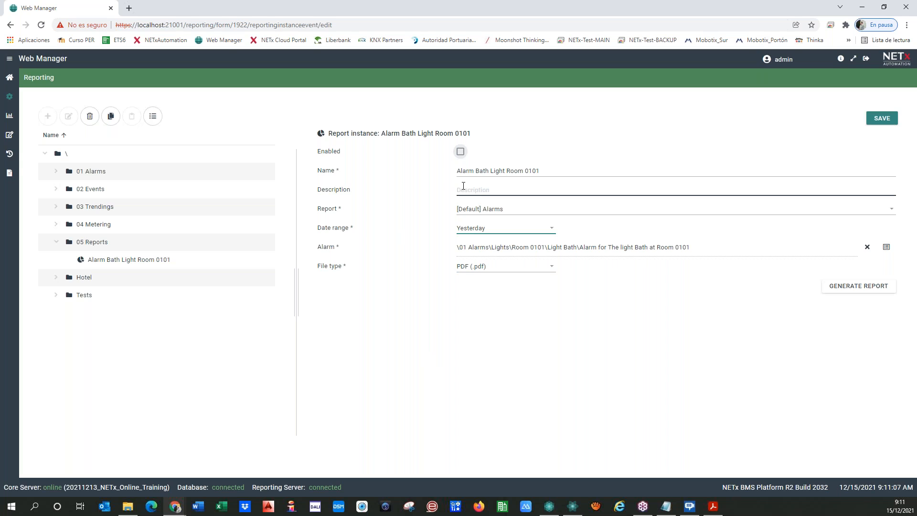
# Save the disabled Alarm Bath Light Room 0101 instance, then go home to the Templates section.
pyautogui.click(883, 119)
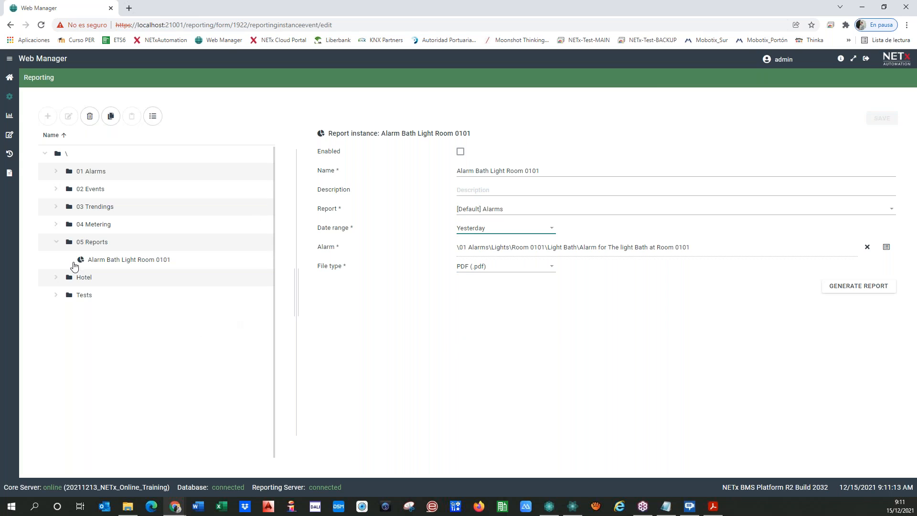
pyautogui.click(95, 243)
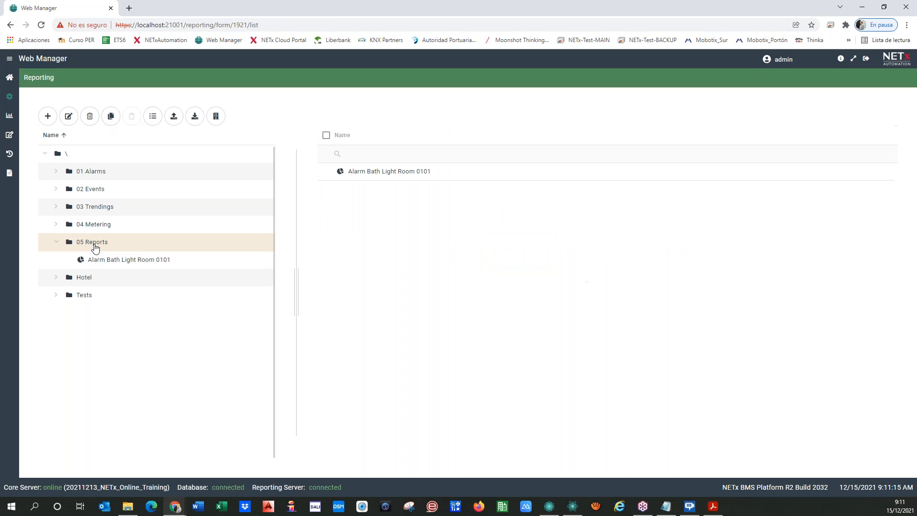
pyautogui.click(102, 263)
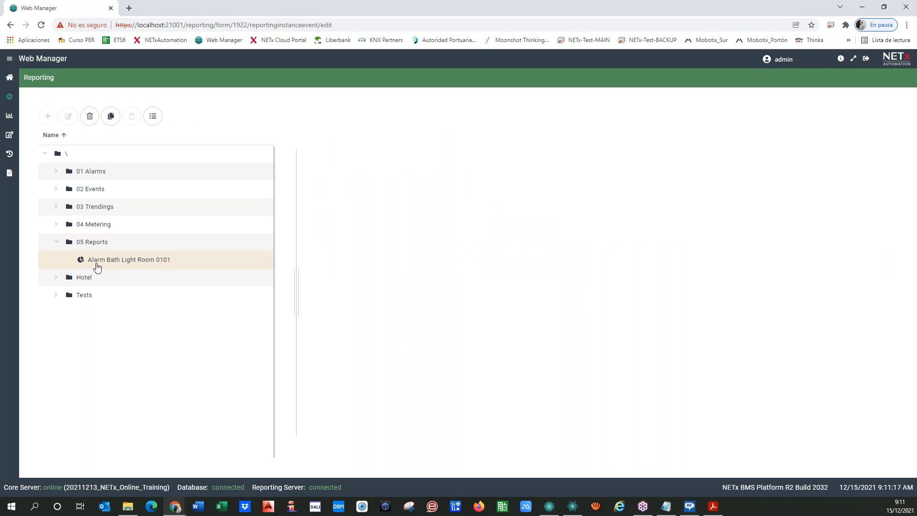
pyautogui.click(9, 77)
pyautogui.click(413, 251)
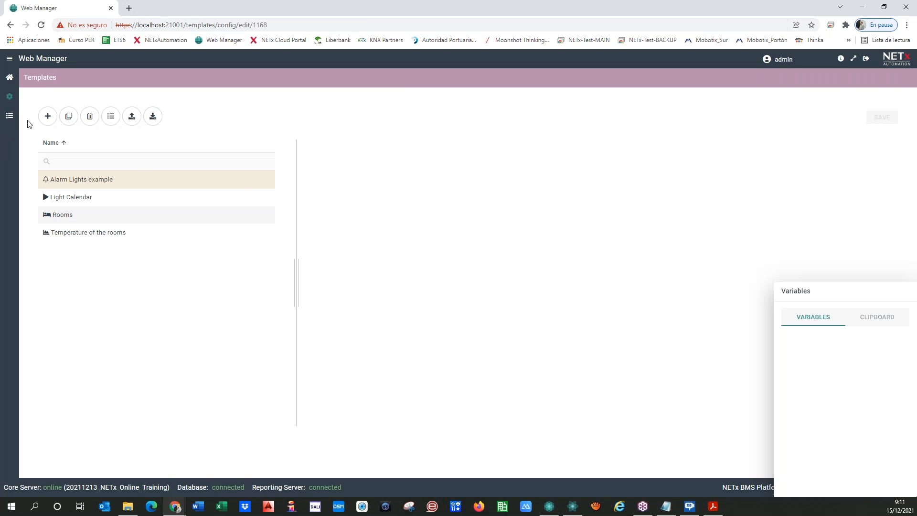
# Go back to Reporting, select the 05 Reports folder and bring up its add menu.
pyautogui.click(48, 117)
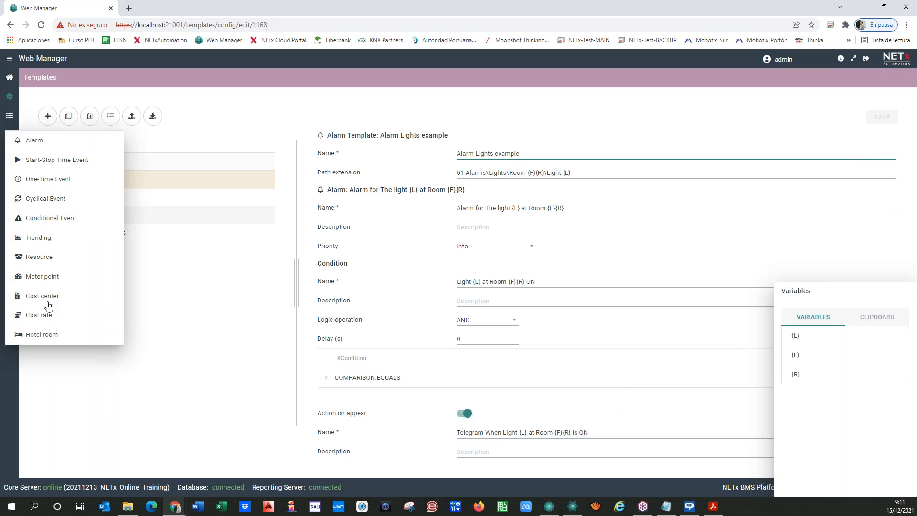
pyautogui.click(9, 77)
pyautogui.click(631, 255)
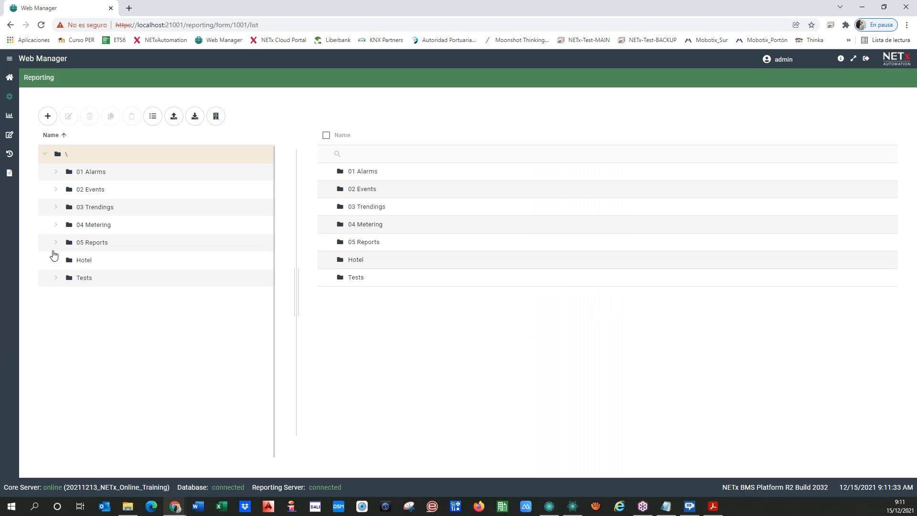
pyautogui.click(56, 243)
pyautogui.click(94, 248)
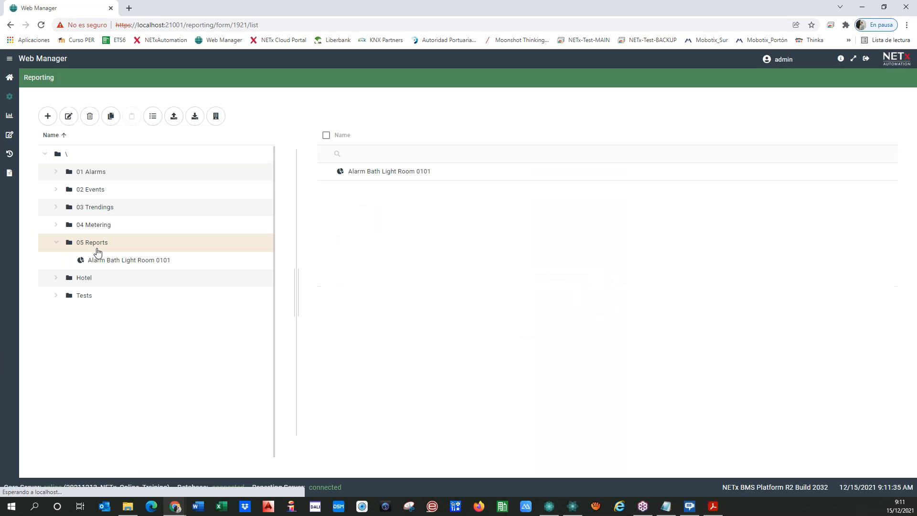
pyautogui.click(48, 116)
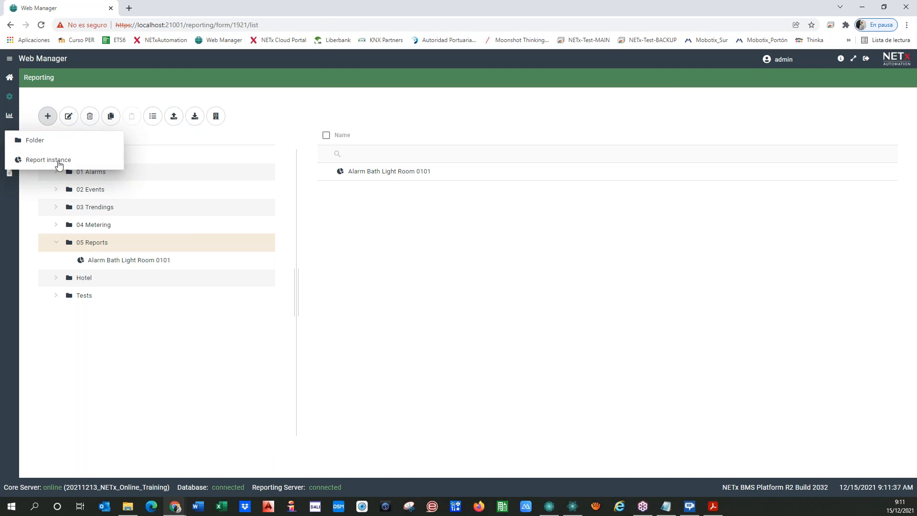
# Add a new report instance to 05 Reports and show its Report template list.
pyautogui.click(51, 160)
pyautogui.click(552, 210)
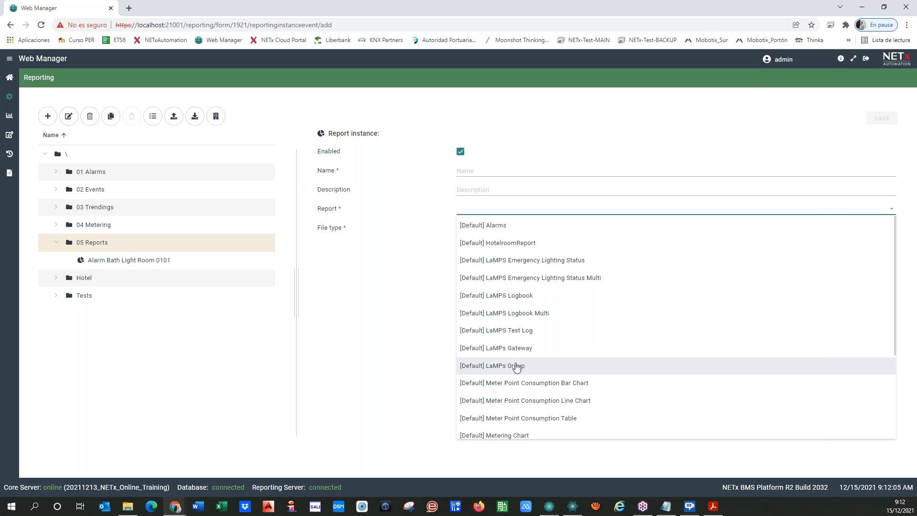
# Choose [Default] Trending Chart as the report, keeping the Current year and PDF defaults.
pyautogui.scroll(-2, 514, 333)
pyautogui.scroll(2, 514, 333)
pyautogui.scroll(-1, 506, 356)
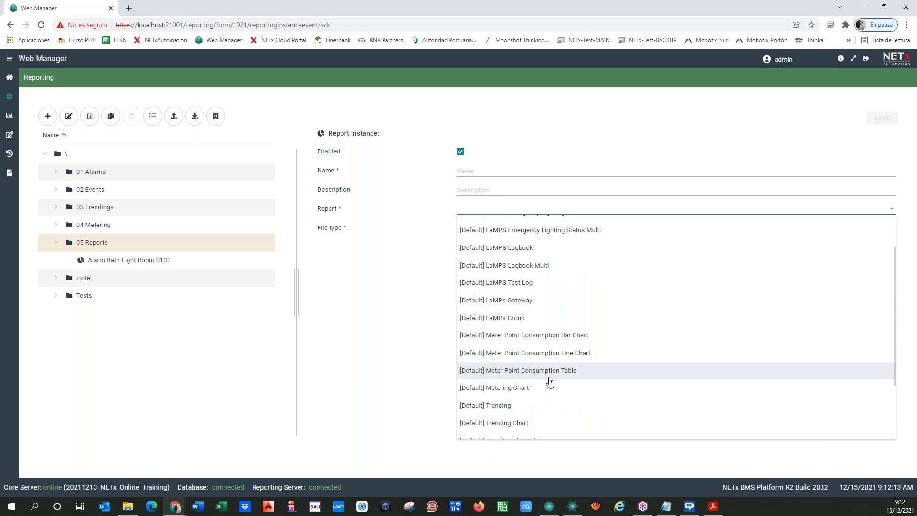
pyautogui.scroll(-1, 540, 360)
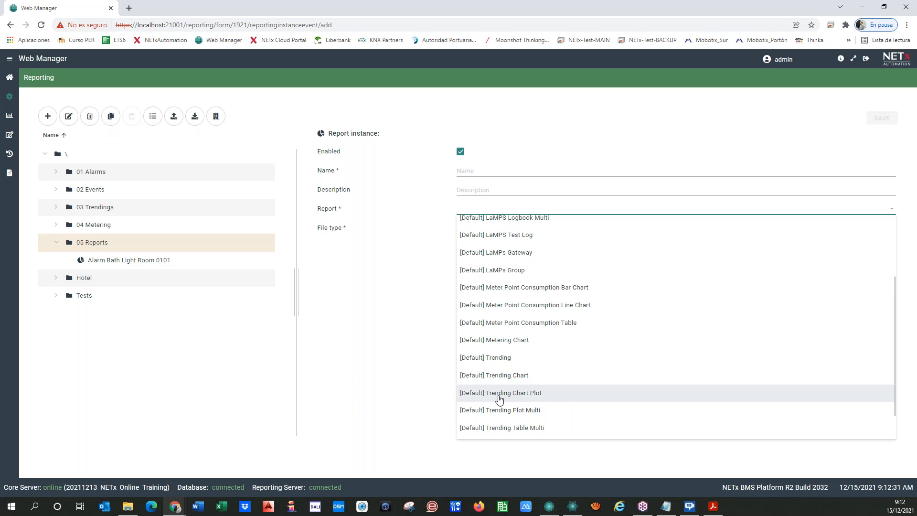
pyautogui.scroll(-1, 530, 396)
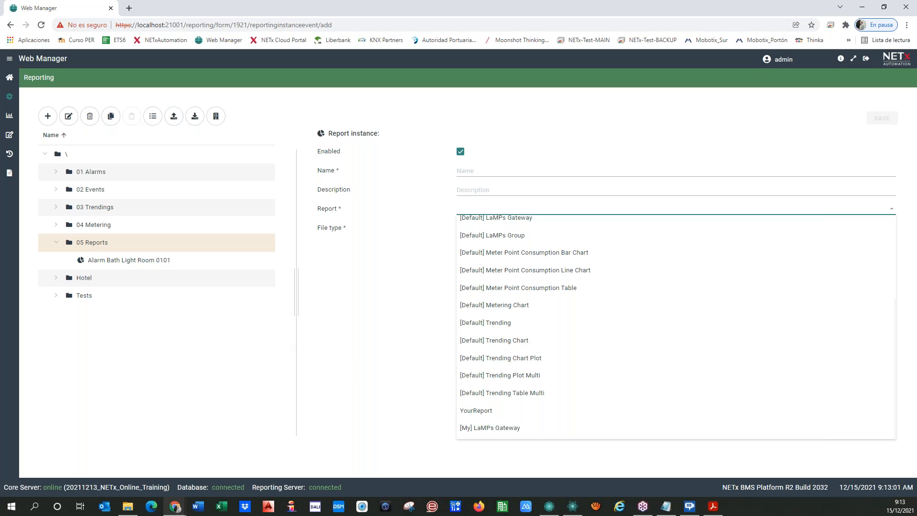
pyautogui.scroll(3, 530, 351)
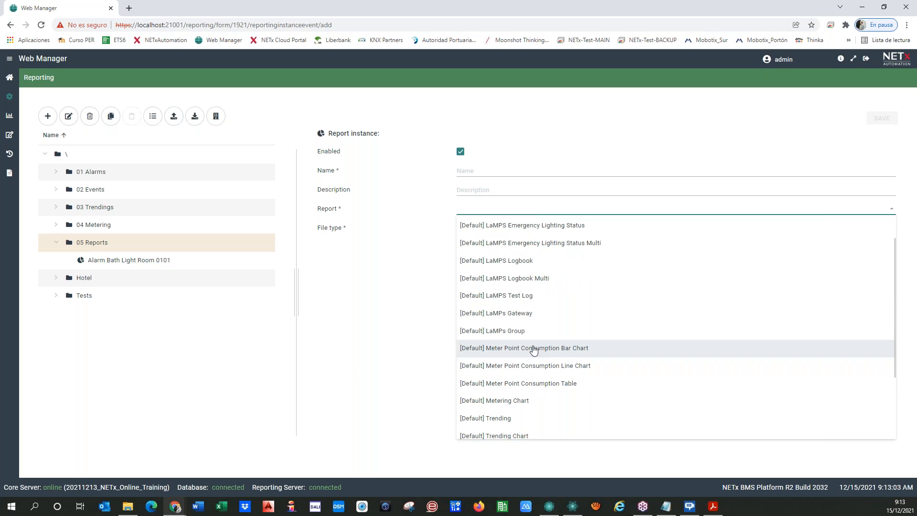
pyautogui.scroll(-3, 526, 349)
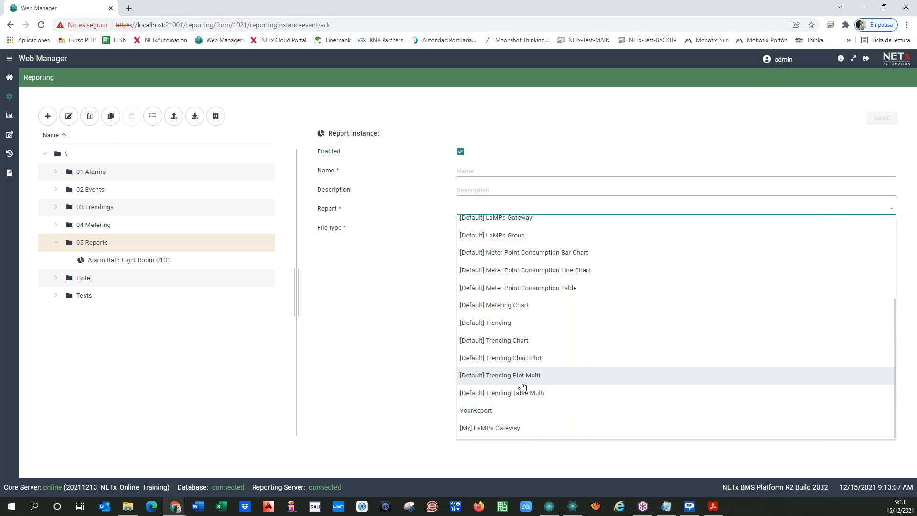
pyautogui.click(496, 344)
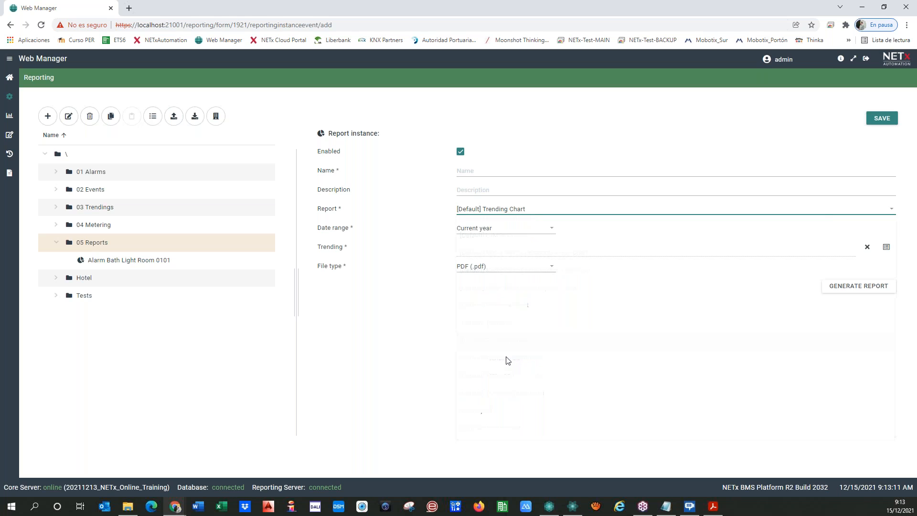
# Pick Temperature Room 0101 from 04 Metering > 03 Trendings > Temperatures as the charted trending.
pyautogui.click(886, 247)
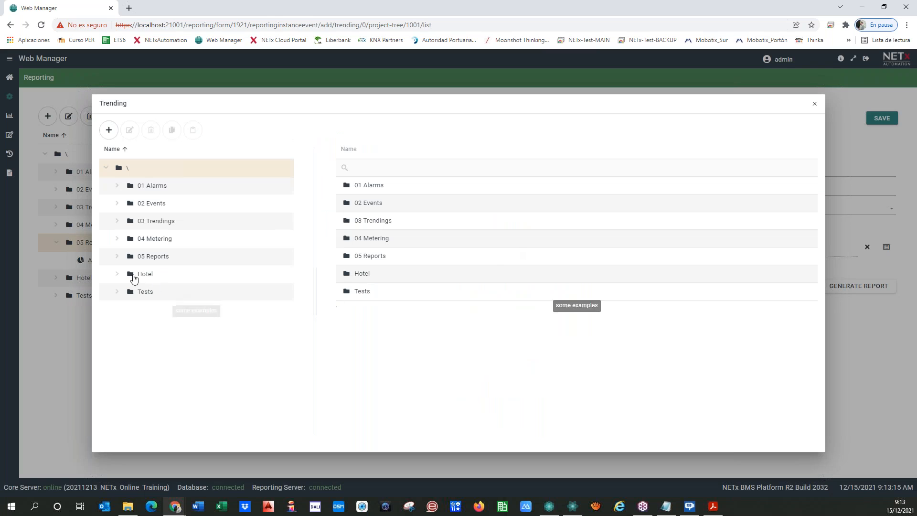
pyautogui.click(120, 240)
pyautogui.click(117, 221)
pyautogui.click(129, 238)
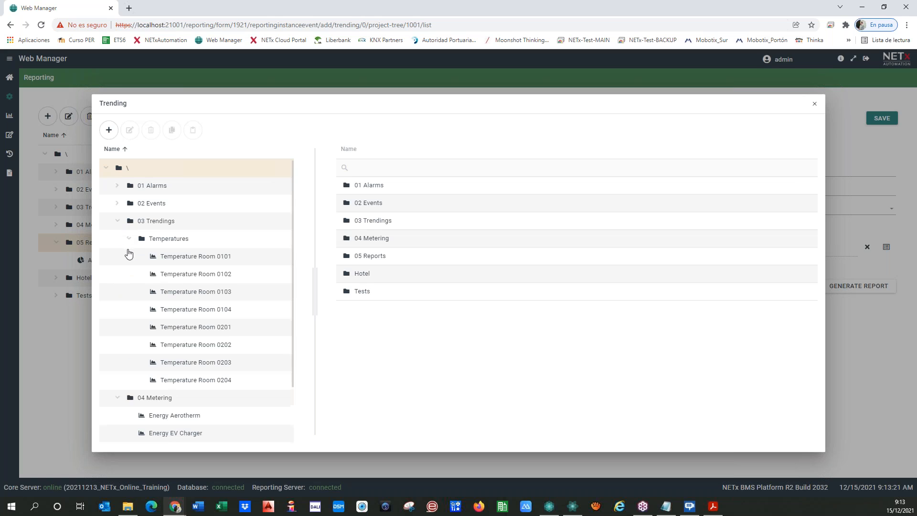
pyautogui.click(180, 258)
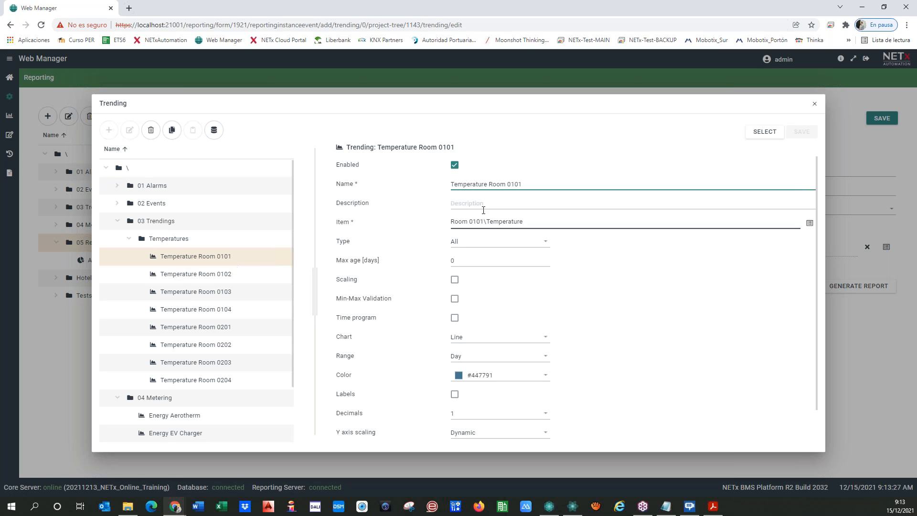
pyautogui.click(764, 133)
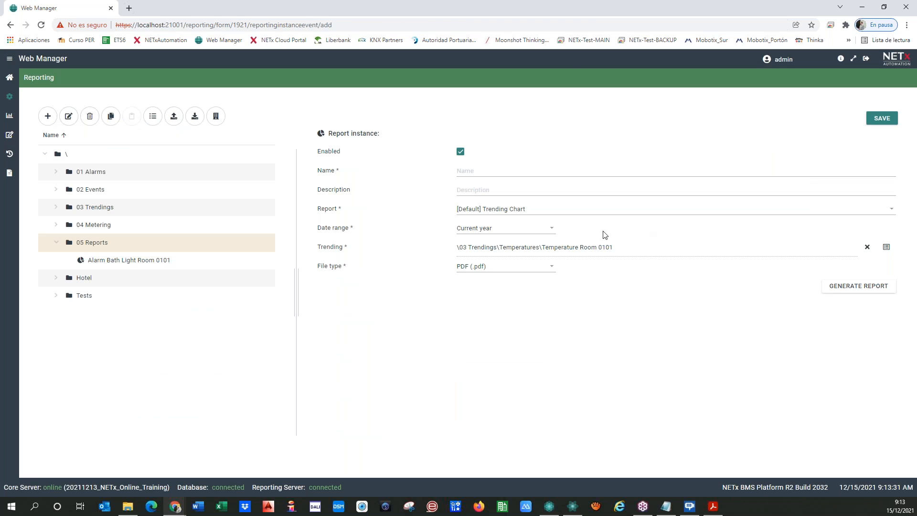
# Keep PDF as the file type and name the instance 'Trending Temperature Room 0101'.
pyautogui.click(552, 267)
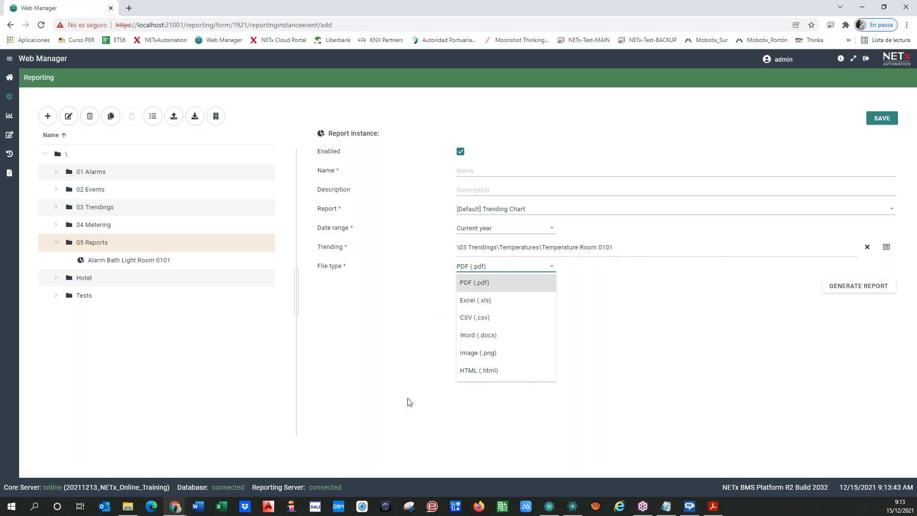
pyautogui.click(407, 292)
pyautogui.click(482, 171)
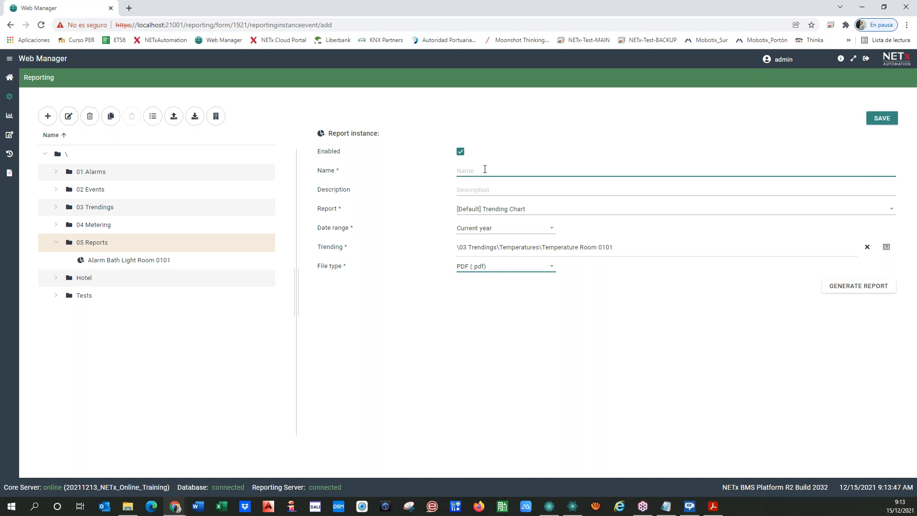
pyautogui.write('Trending Temperature Room 0101')
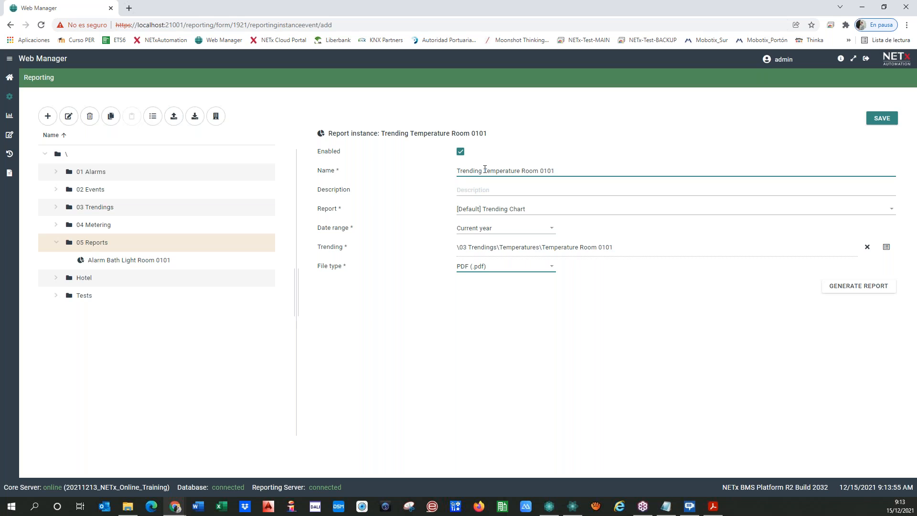
# Save the instance, generate its chart PDF, enlarge the page, and move Acrobat aside.
pyautogui.click(881, 118)
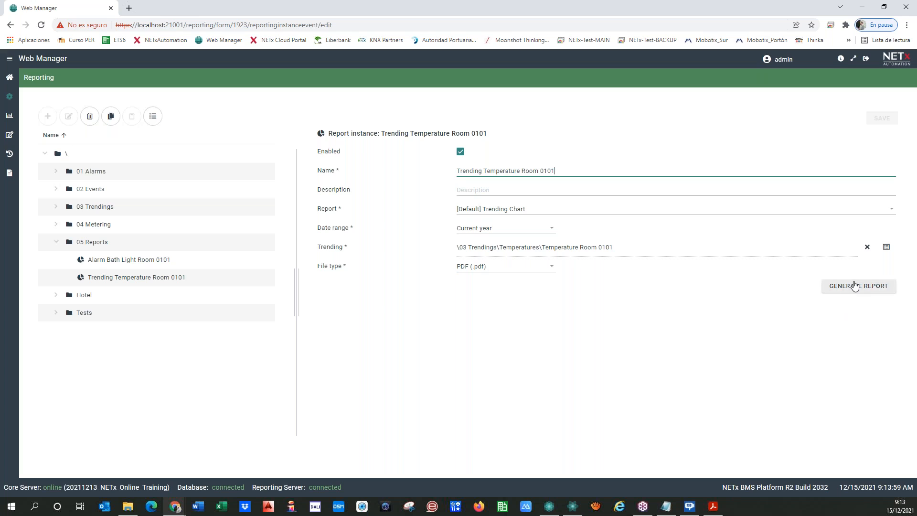
pyautogui.click(855, 285)
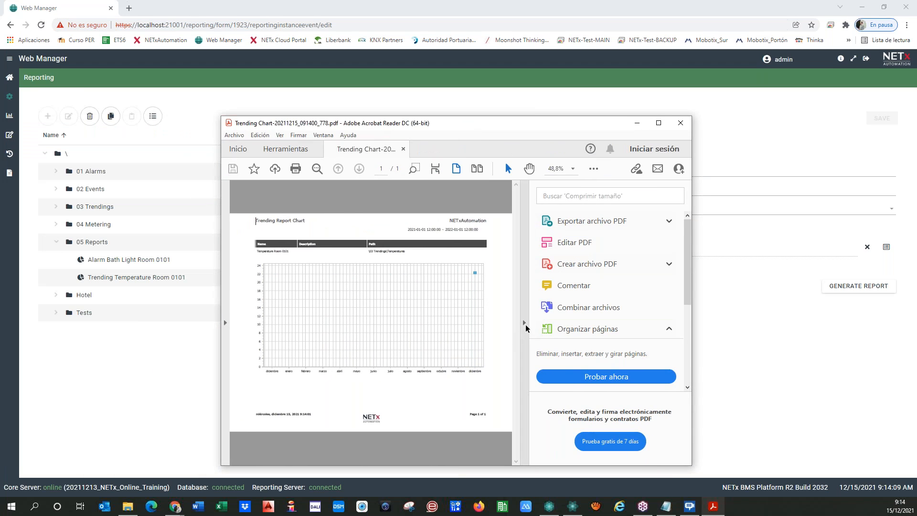
pyautogui.click(523, 322)
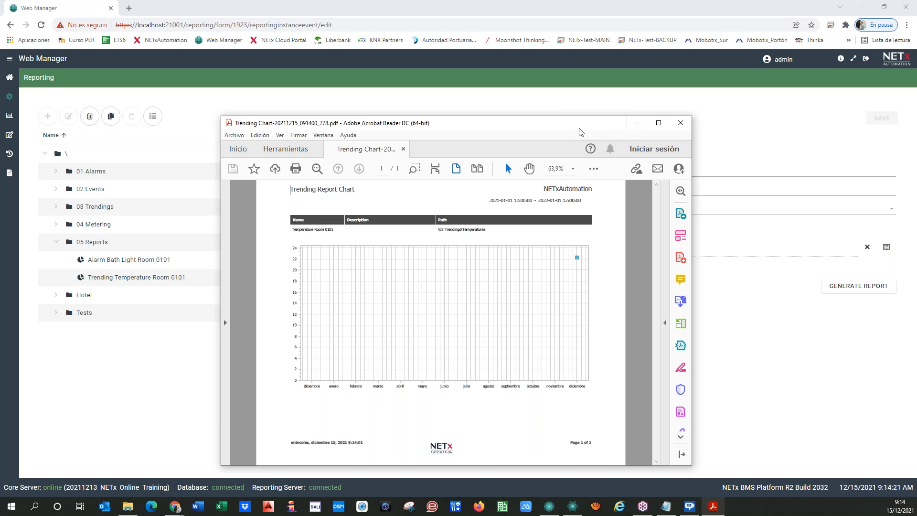
pyautogui.moveTo(444, 124); pyautogui.dragTo(0, 128)
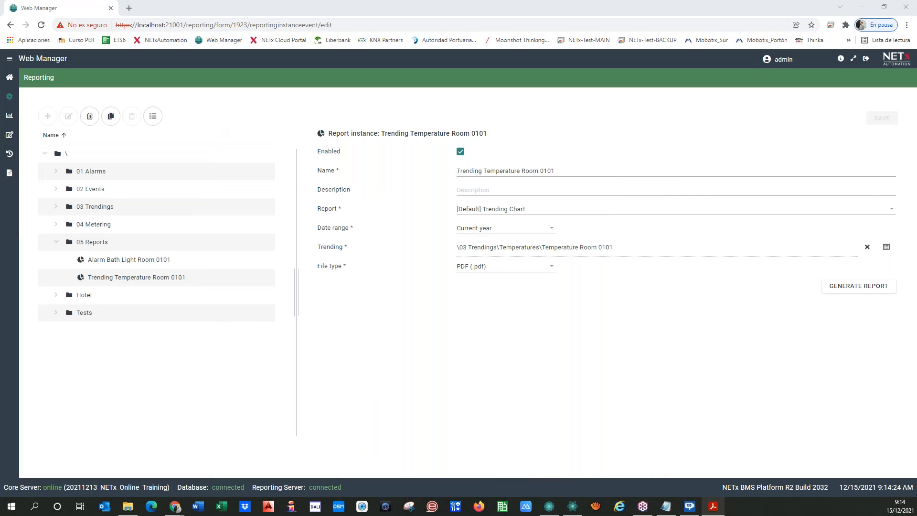
# Set the date range to Yesterday, save, and regenerate the Temperature Room 0101 chart PDF.
pyautogui.click(510, 230)
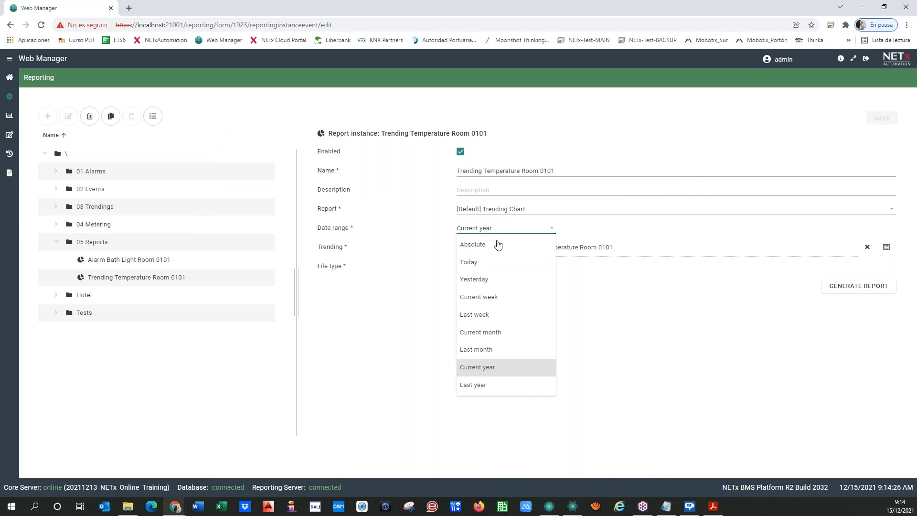
pyautogui.click(474, 279)
pyautogui.click(881, 118)
pyautogui.click(846, 291)
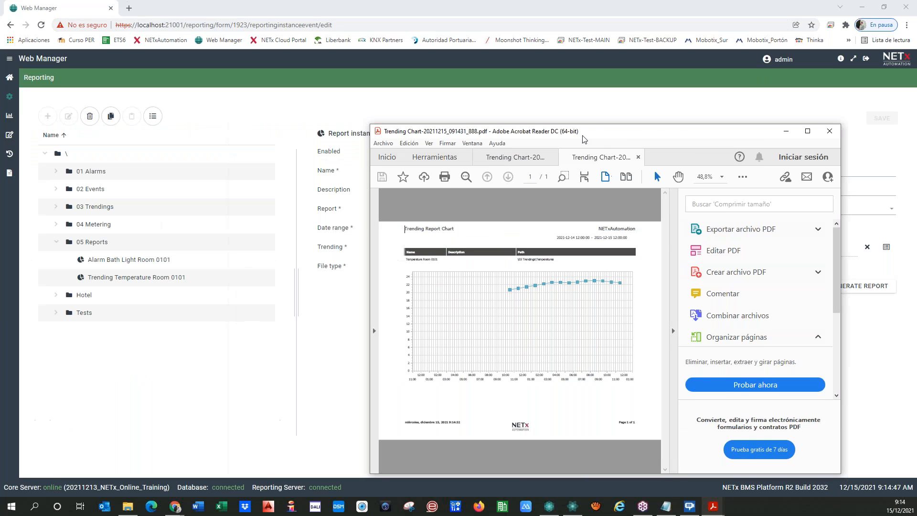
# View the Trending Report Chart full size in Acrobat, then drag the viewer aside.
pyautogui.click(547, 320)
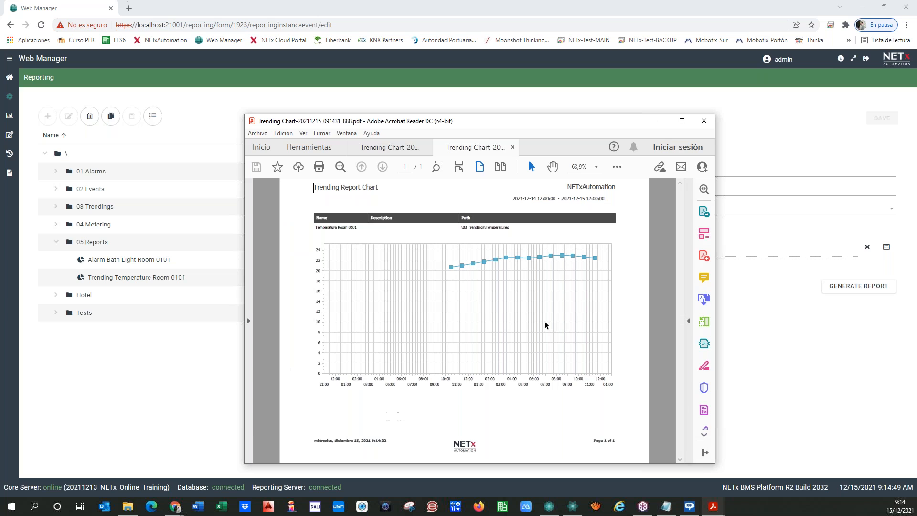
pyautogui.click(682, 121)
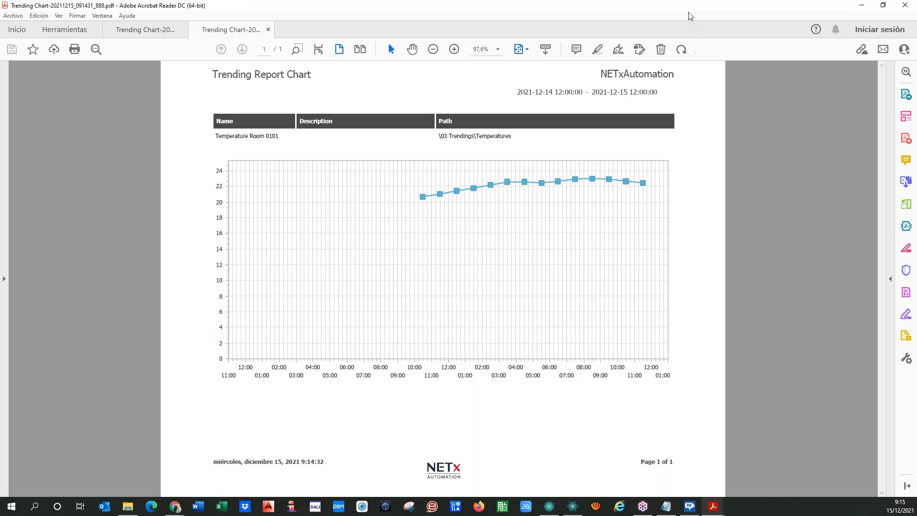
pyautogui.moveTo(687, 11); pyautogui.dragTo(0, 119)
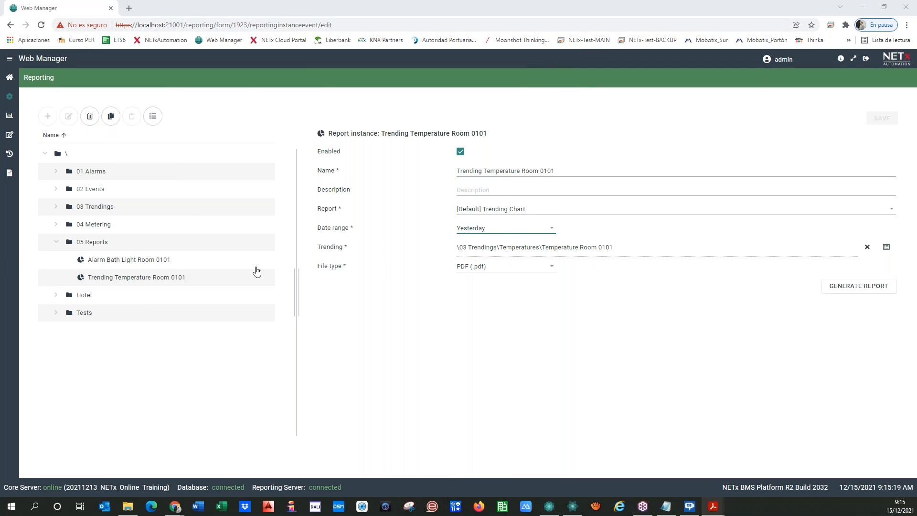
# Duplicate the trending instance in 05 Reports and rename the copy 'Table Temperature Room 0101'.
pyautogui.click(102, 283)
pyautogui.click(110, 116)
pyautogui.click(131, 116)
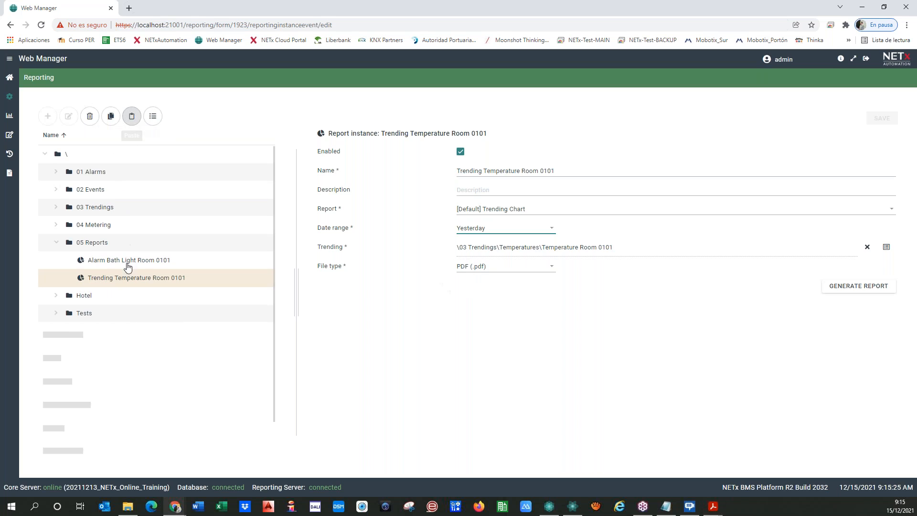
pyautogui.click(134, 282)
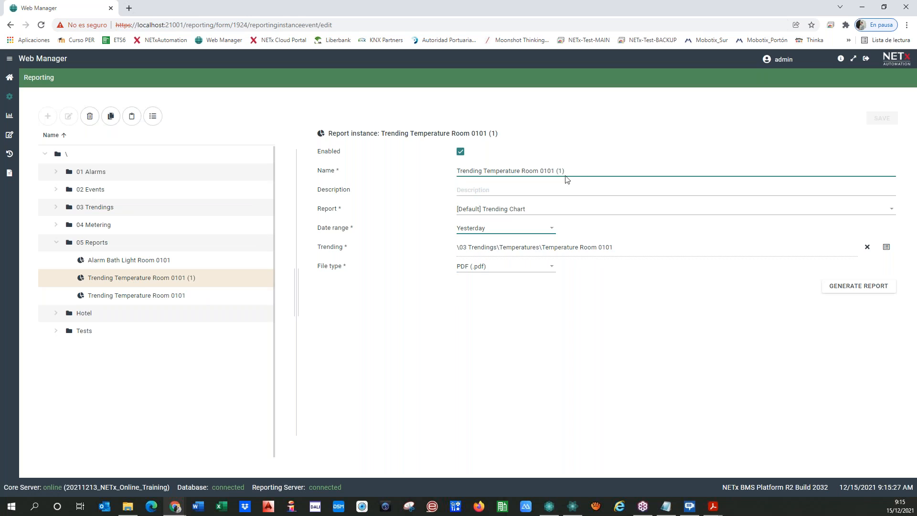
pyautogui.press('BackSpace')
pyautogui.press('BackSpace')
pyautogui.press('BackSpace')
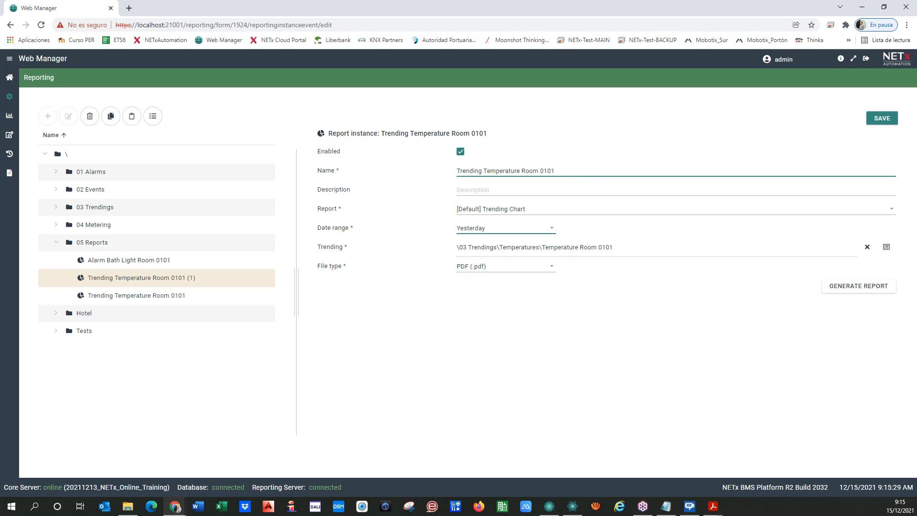
pyautogui.write('able')
pyautogui.press('Delete')
pyautogui.press('Delete')
pyautogui.press('Delete')
pyautogui.press('Delete')
pyautogui.press('Delete')
pyautogui.press('Delete')
pyautogui.press('Delete')
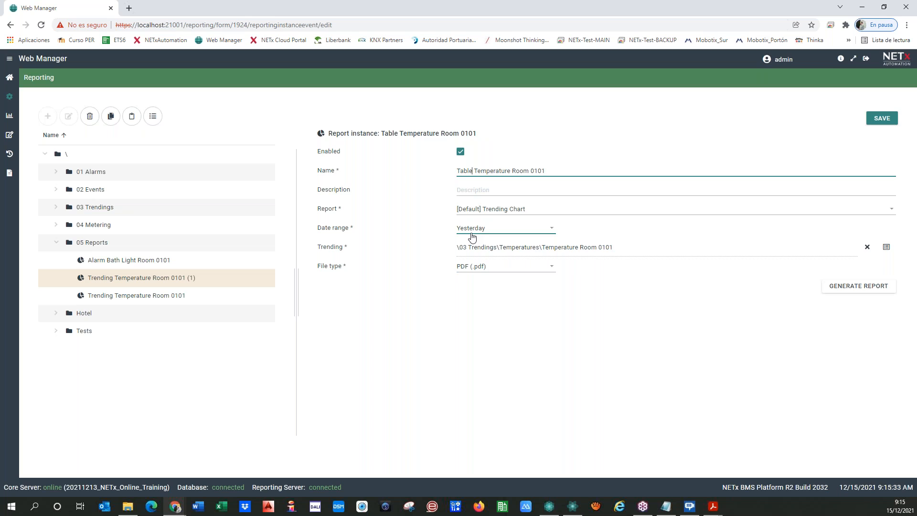
# Switch the copy's report to [Default] Trending, save it, and generate the table report.
pyautogui.click(497, 211)
pyautogui.scroll(-1, 501, 377)
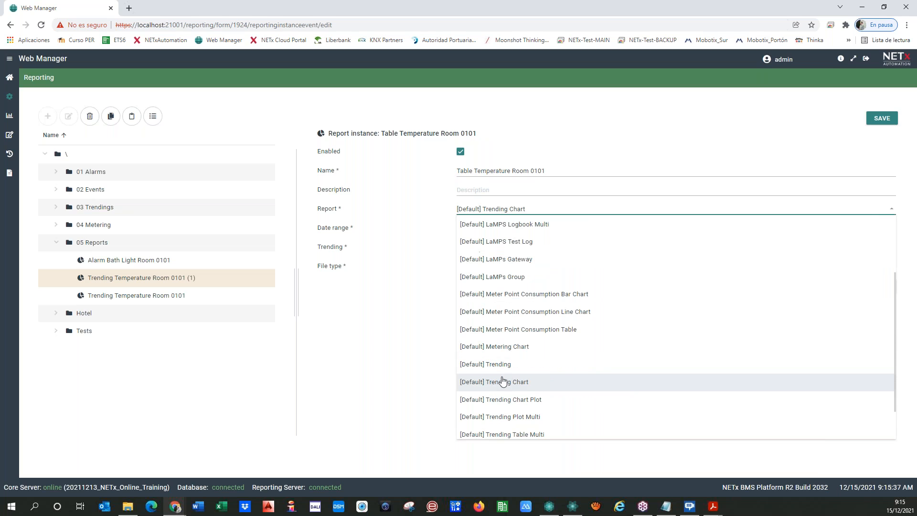
pyautogui.click(499, 367)
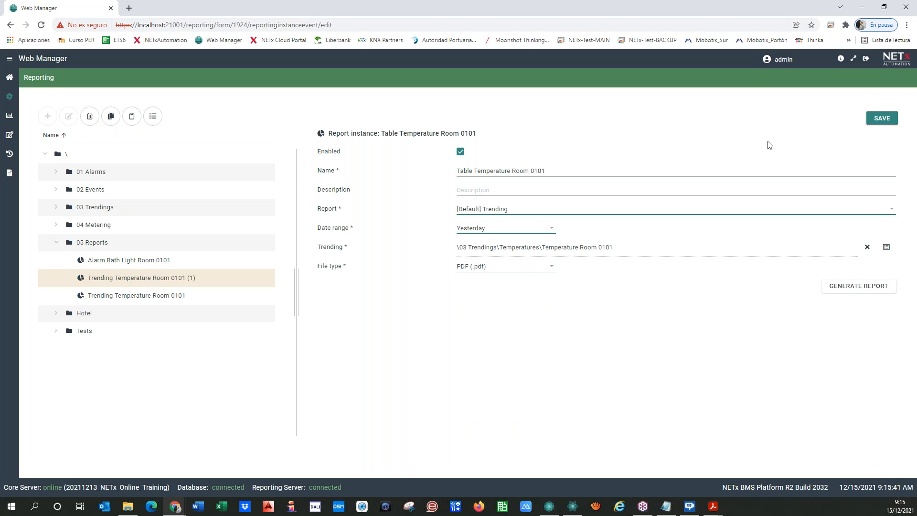
pyautogui.click(881, 118)
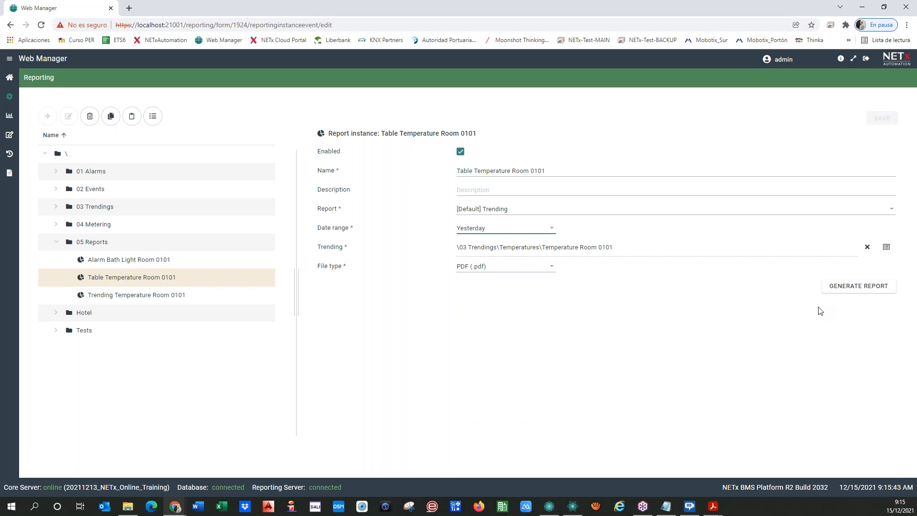
pyautogui.click(843, 286)
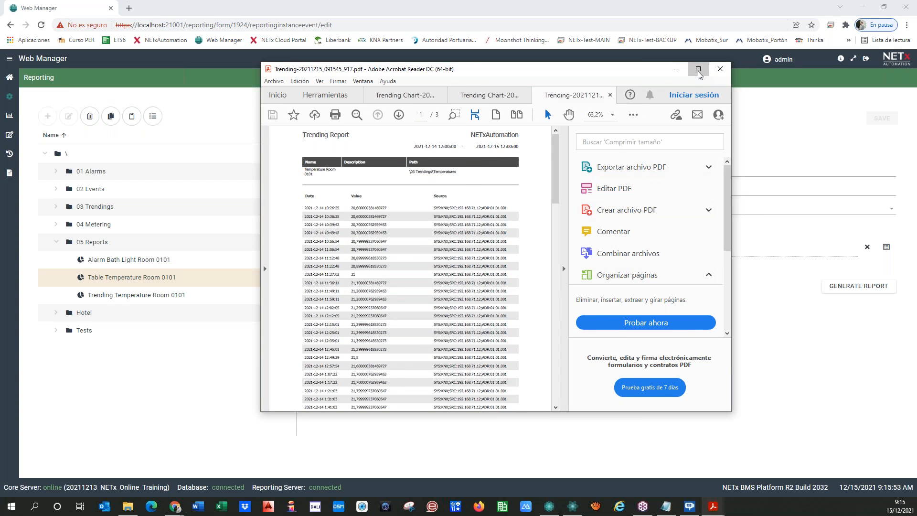
# Maximize Acrobat to scroll the three-page temperature table, then restore it and move it aside.
pyautogui.click(697, 69)
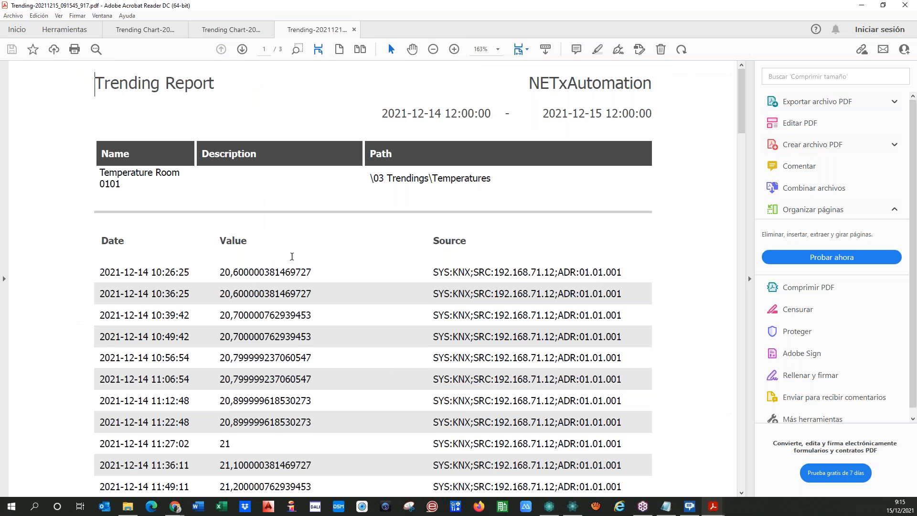
pyautogui.scroll(-5, 428, 252)
pyautogui.scroll(-8, 289, 252)
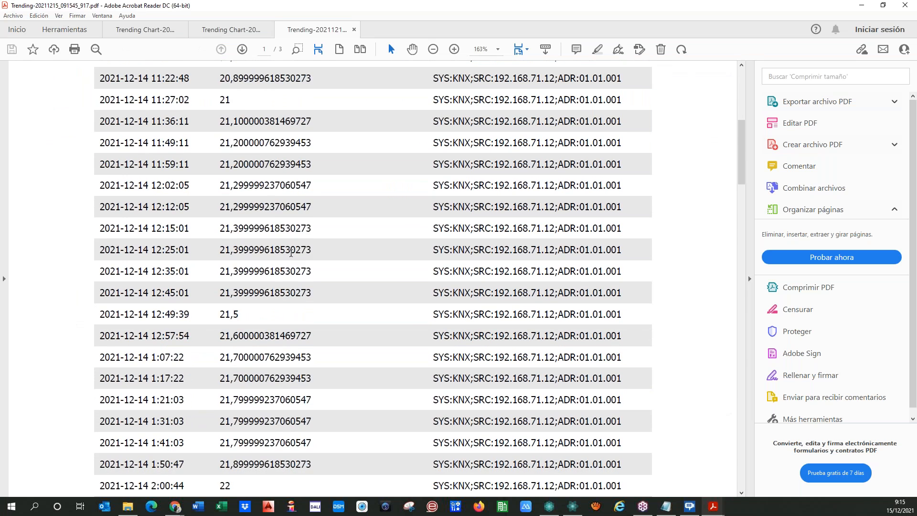
pyautogui.scroll(3, 289, 252)
pyautogui.scroll(9, 289, 252)
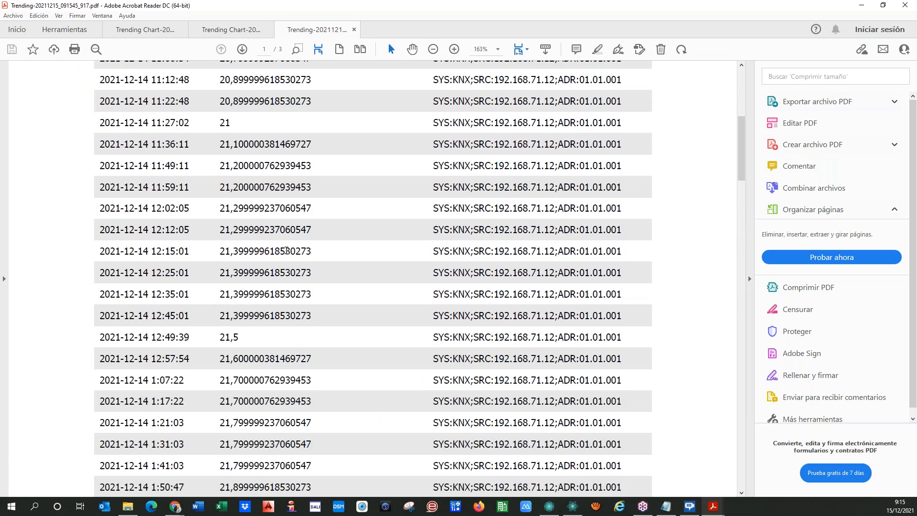
pyautogui.scroll(-5, 667, 147)
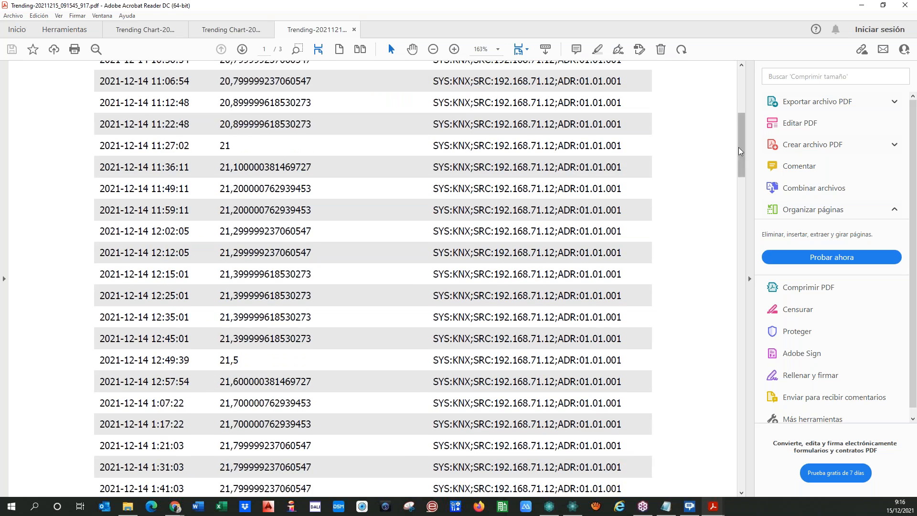
pyautogui.moveTo(742, 131); pyautogui.dragTo(741, 78)
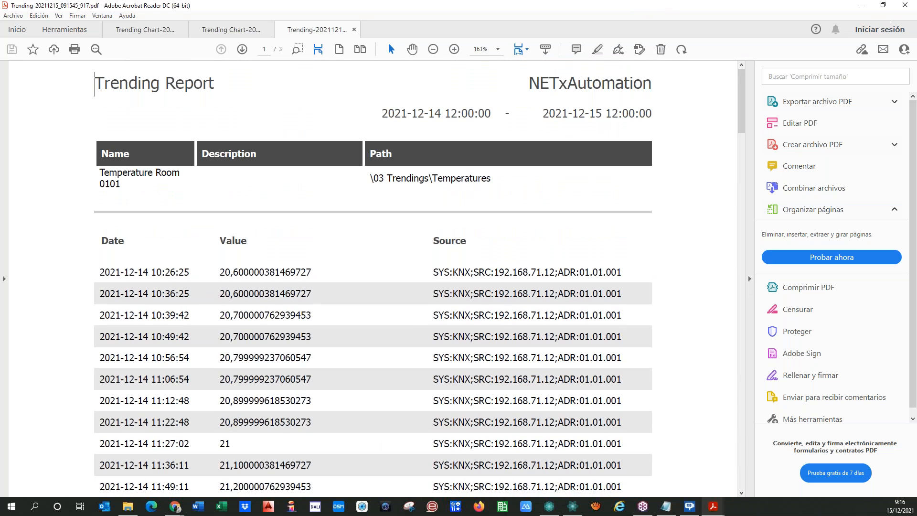
pyautogui.click(883, 5)
pyautogui.moveTo(501, 80); pyautogui.dragTo(0, 84)
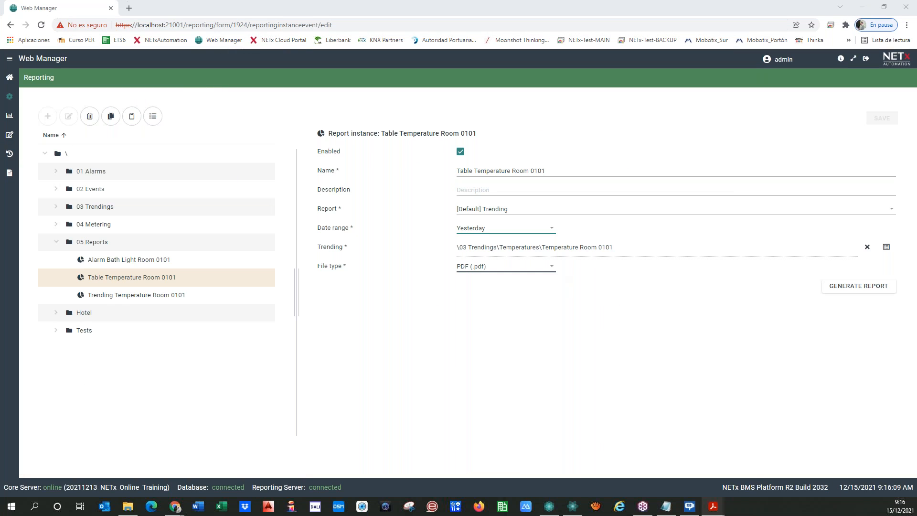
# Switch the file type to Excel (.xls), save, generate, and open the downloaded spreadsheet.
pyautogui.click(525, 267)
pyautogui.click(479, 300)
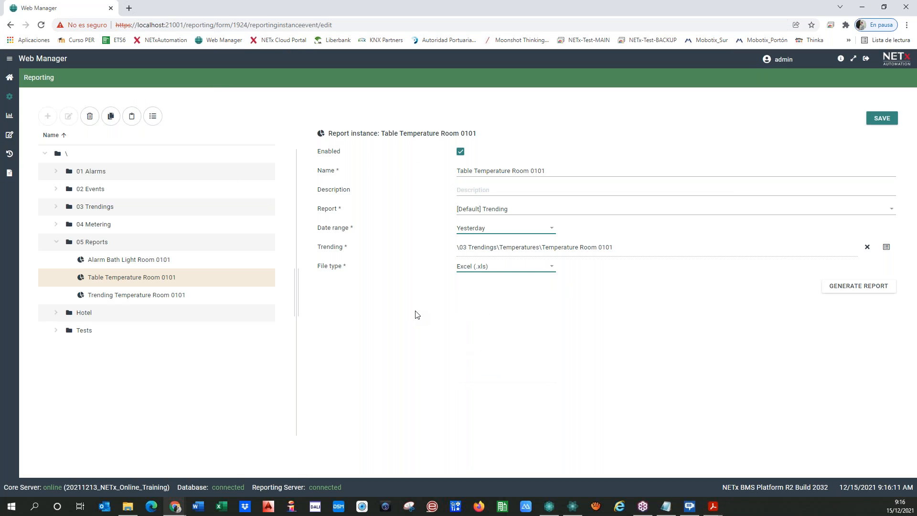
pyautogui.click(884, 120)
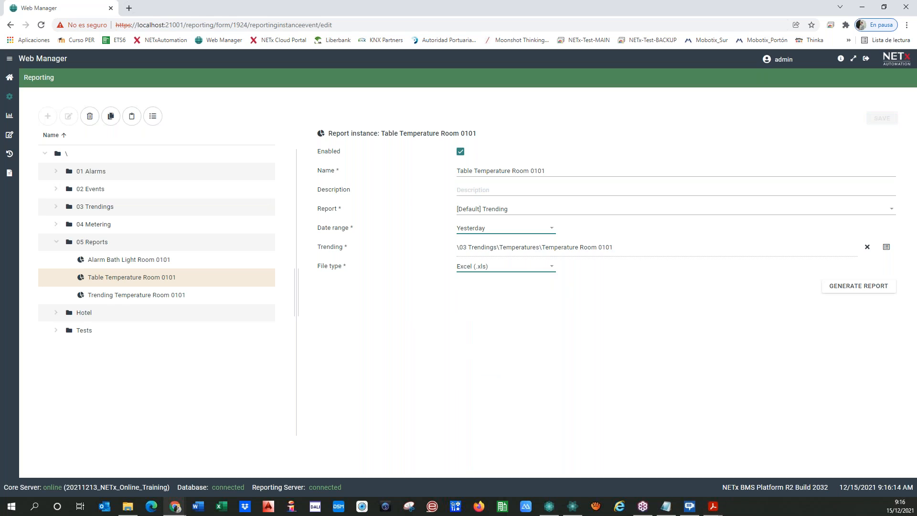
pyautogui.click(855, 286)
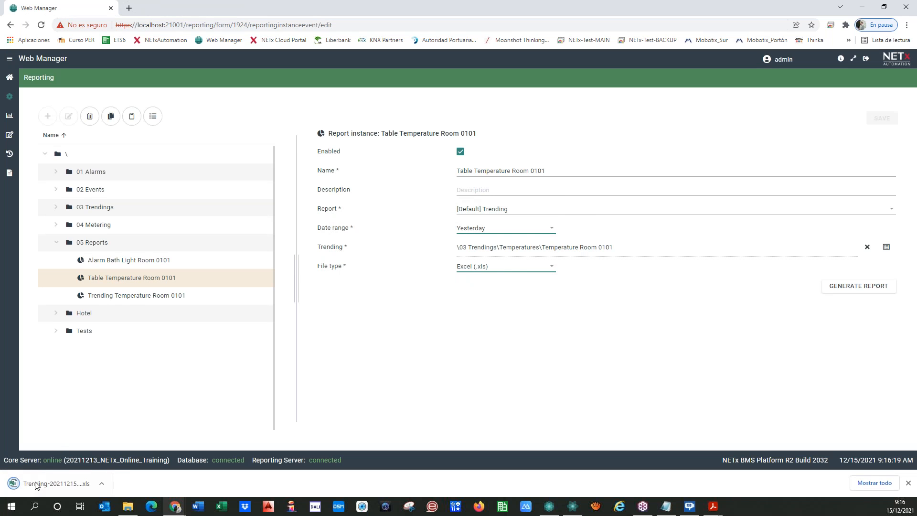
pyautogui.click(54, 483)
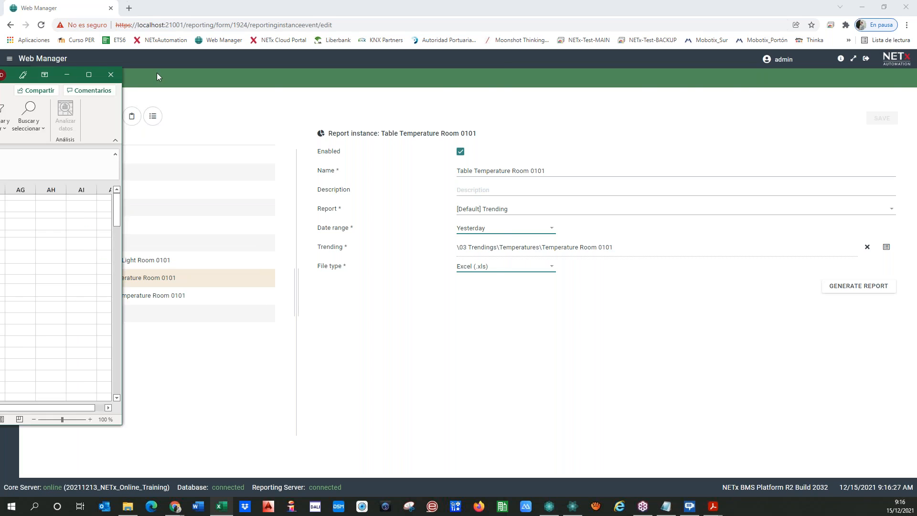
# Browse the exported temperature values in the Trending worksheet, then drag Excel off screen.
pyautogui.scroll(-19, 260, 279)
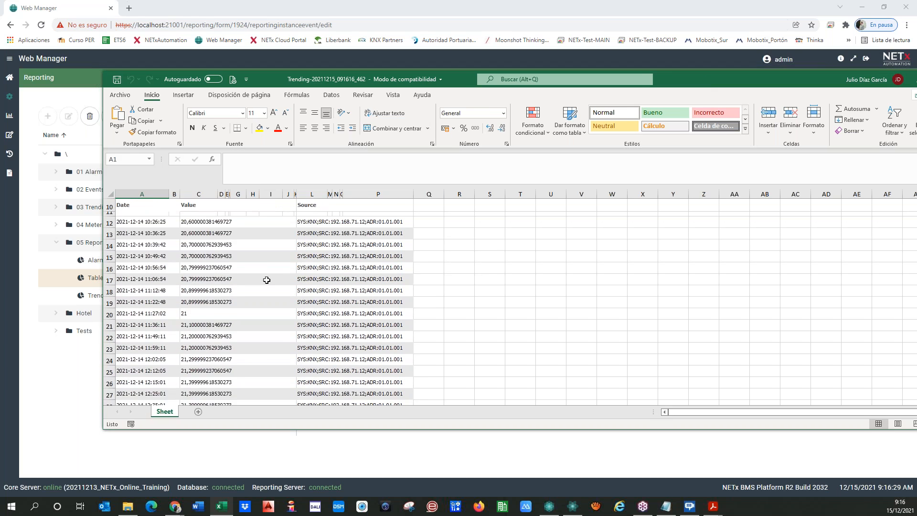
pyautogui.scroll(-18, 260, 280)
pyautogui.scroll(4, 259, 280)
pyautogui.scroll(20, 258, 279)
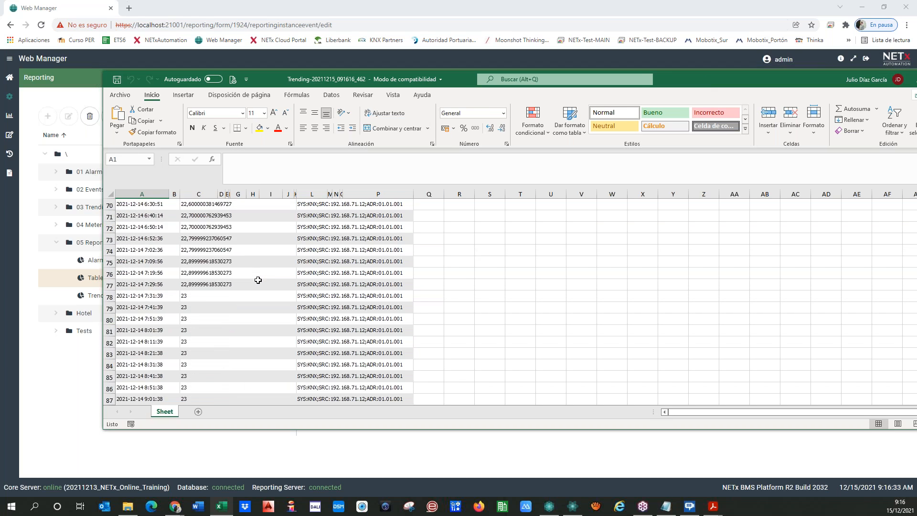
pyautogui.scroll(3, 249, 274)
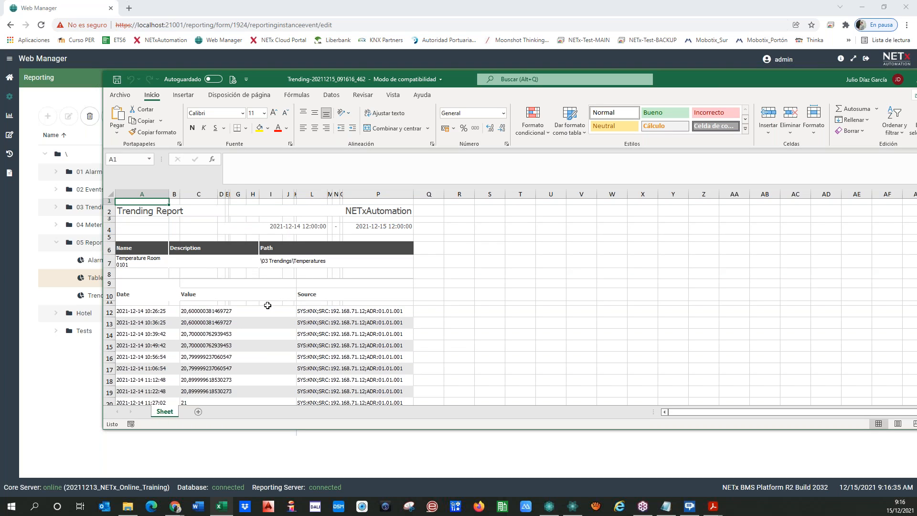
pyautogui.scroll(-3, 294, 358)
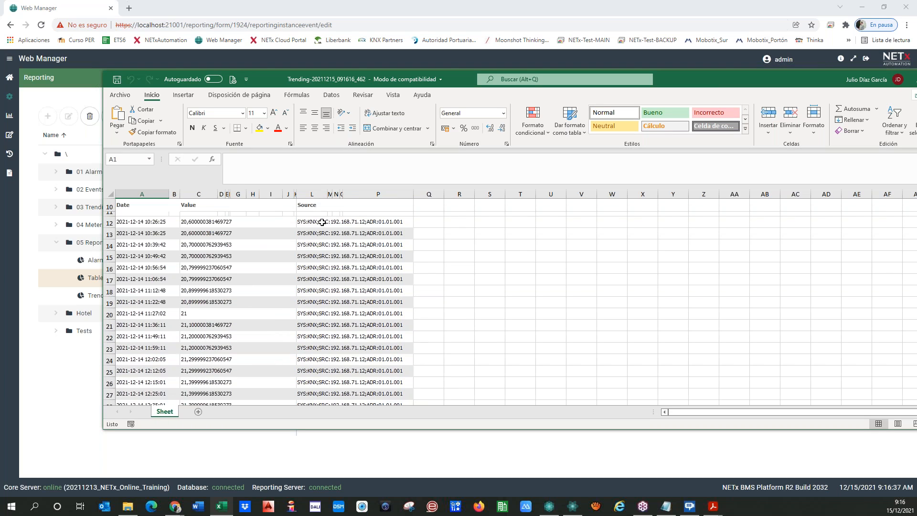
pyautogui.click(322, 222)
pyautogui.click(213, 222)
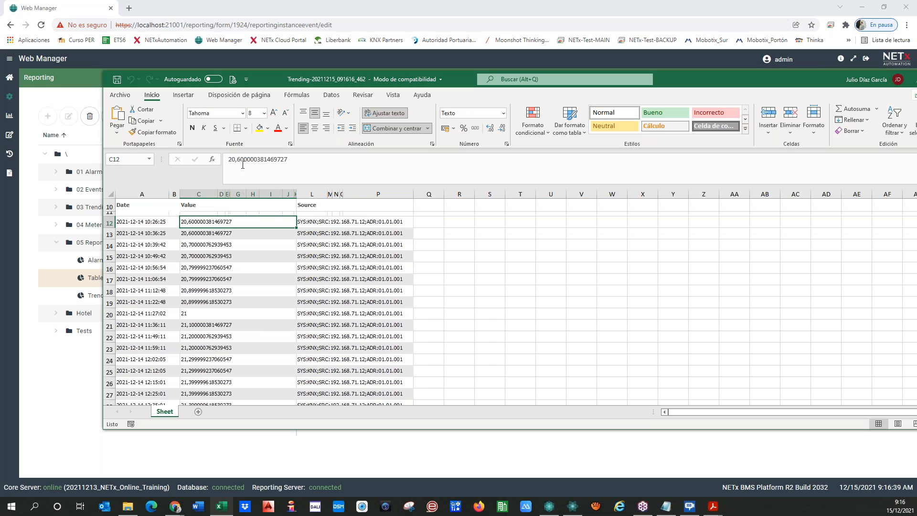
pyautogui.click(110, 194)
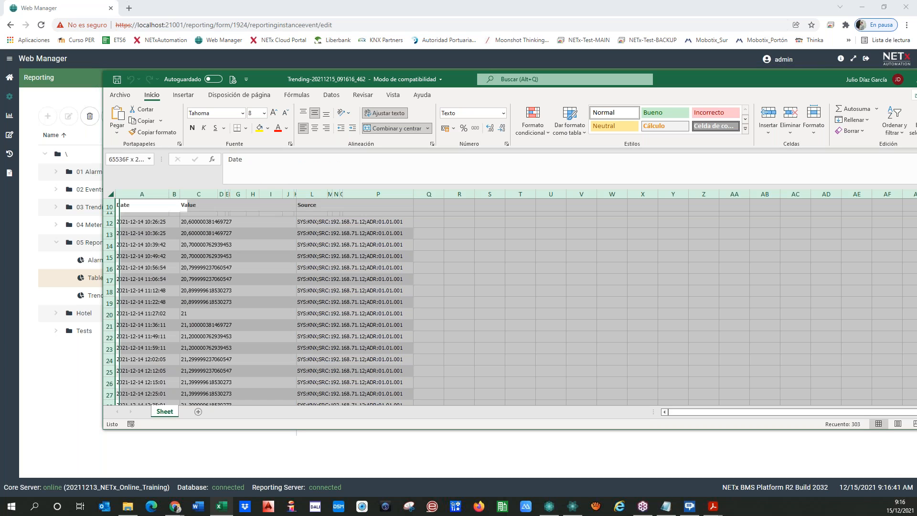
pyautogui.click(255, 222)
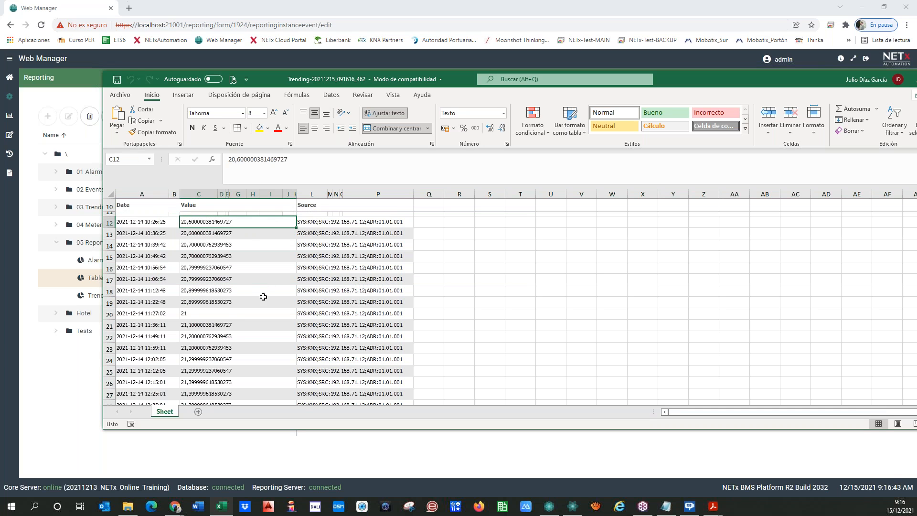
pyautogui.scroll(-8, 262, 296)
pyautogui.scroll(-11, 262, 299)
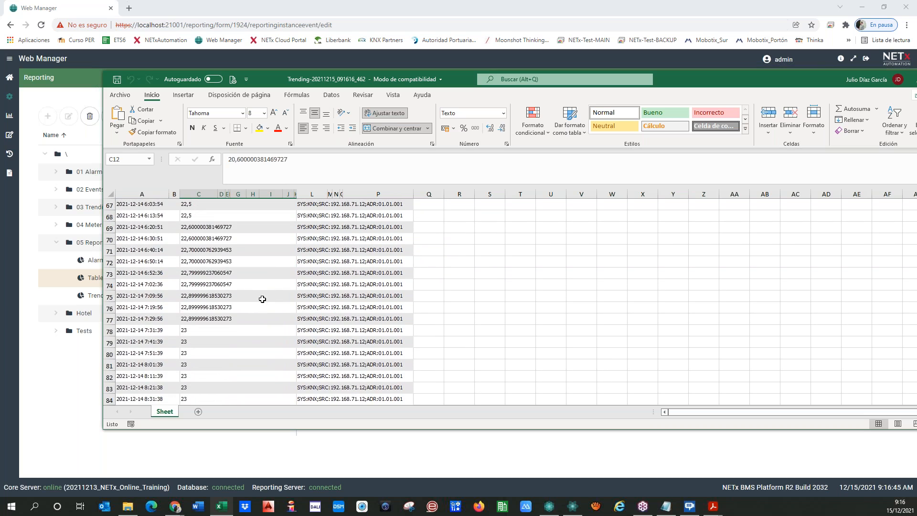
pyautogui.moveTo(743, 78); pyautogui.dragTo(0, 114)
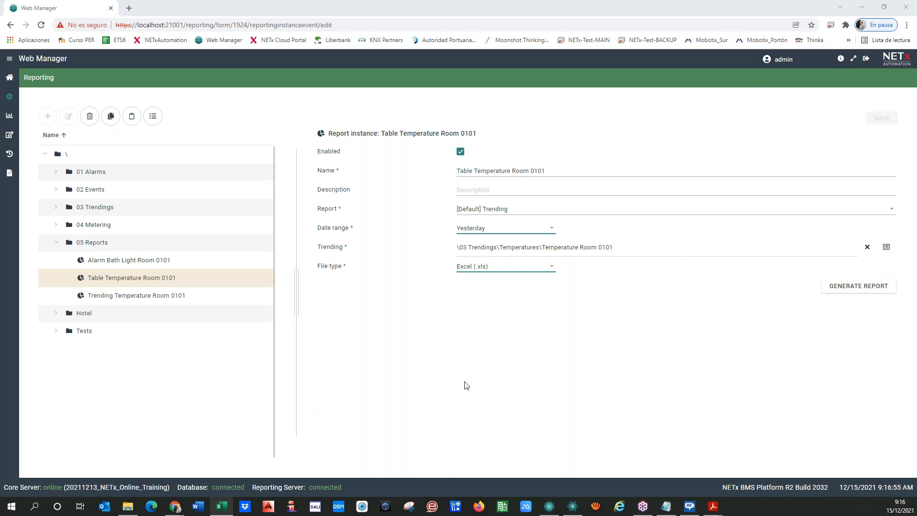
# Return to Web Manager, open the 05 Reports folder, and bring up the add-item options.
pyautogui.click(516, 327)
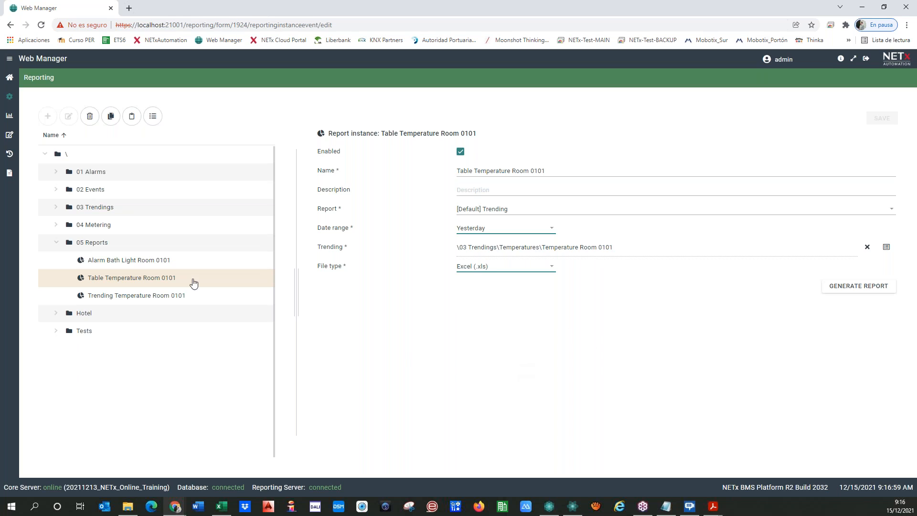
pyautogui.click(94, 247)
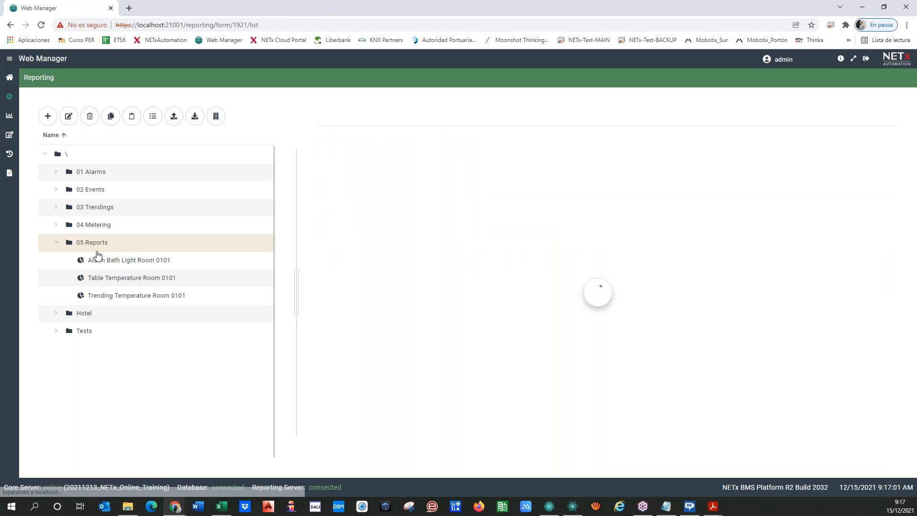
pyautogui.click(48, 117)
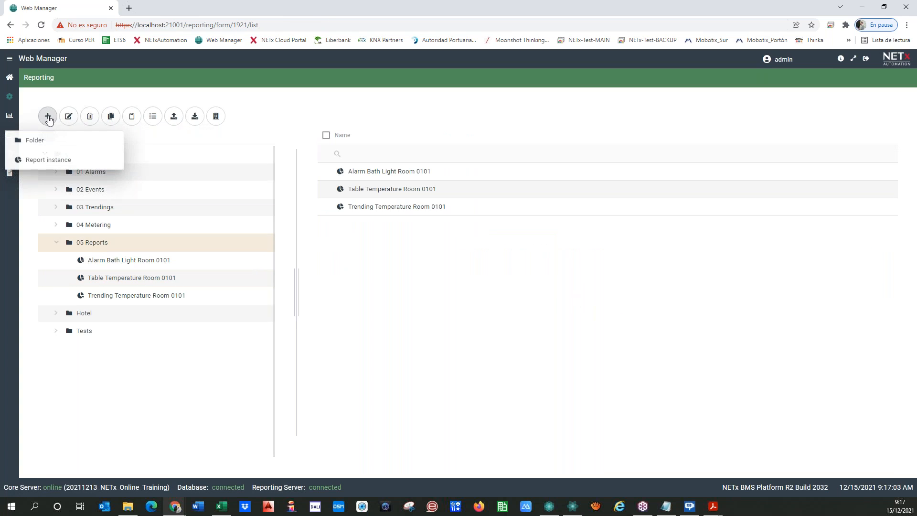
# Start a new report instance using the [Default] Meter Point Consumption Bar Chart report.
pyautogui.click(42, 159)
pyautogui.click(497, 213)
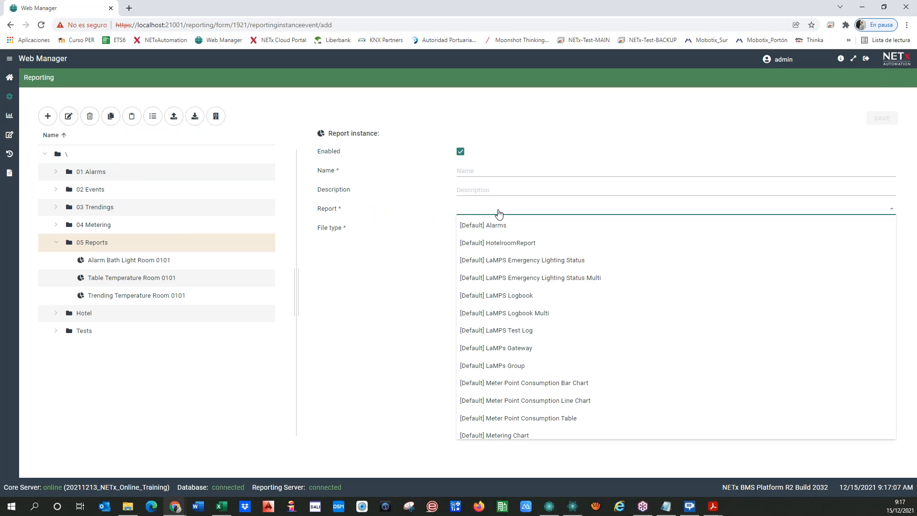
pyautogui.scroll(-2, 530, 286)
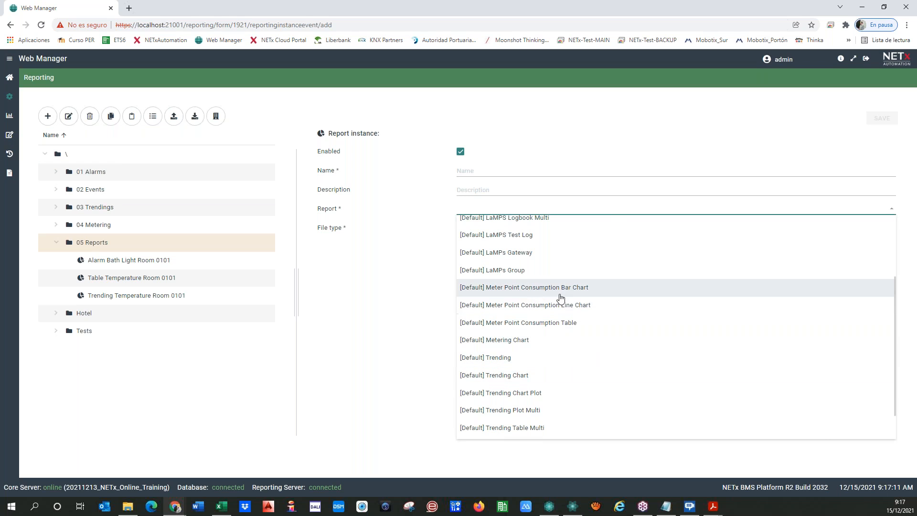
pyautogui.click(544, 292)
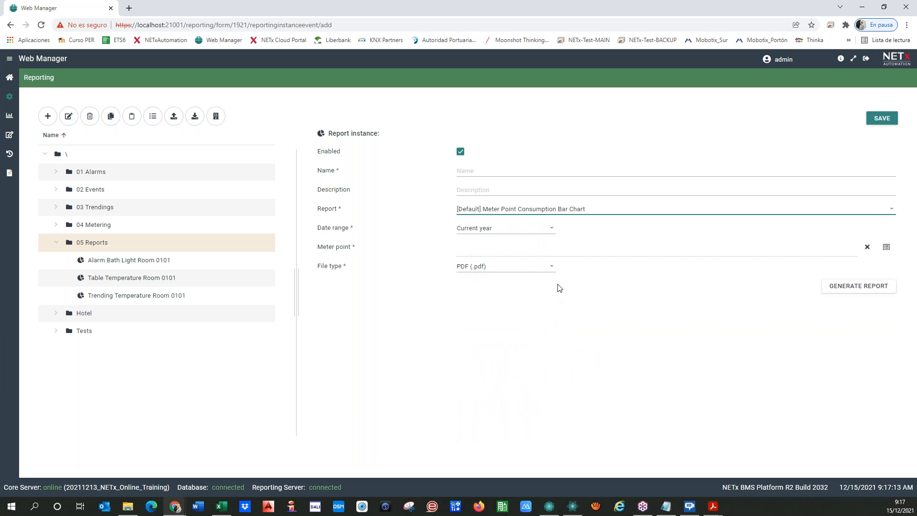
# Set the report's date range to Absolute.
pyautogui.click(549, 228)
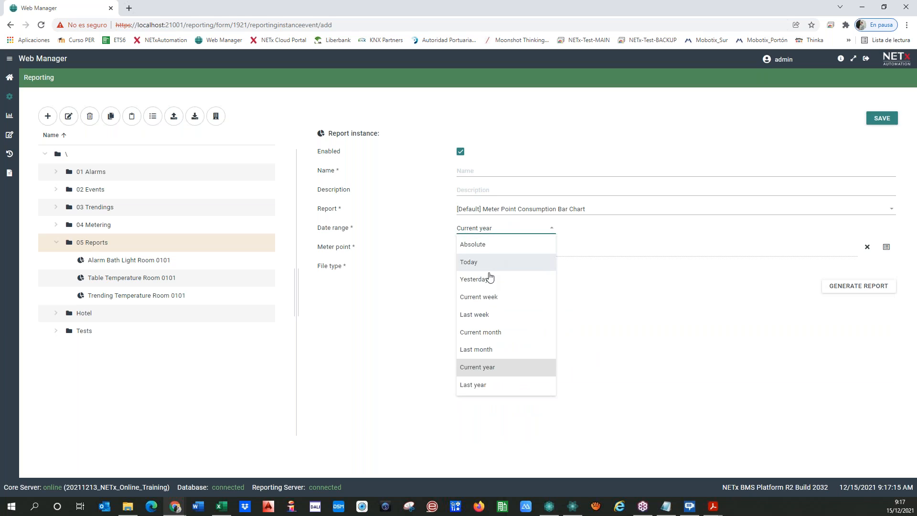
pyautogui.click(488, 279)
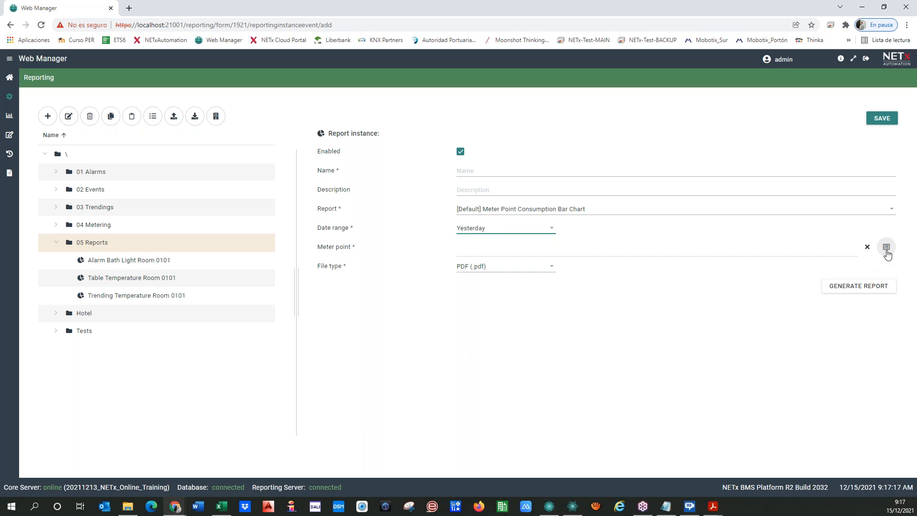
pyautogui.click(530, 233)
pyautogui.click(512, 241)
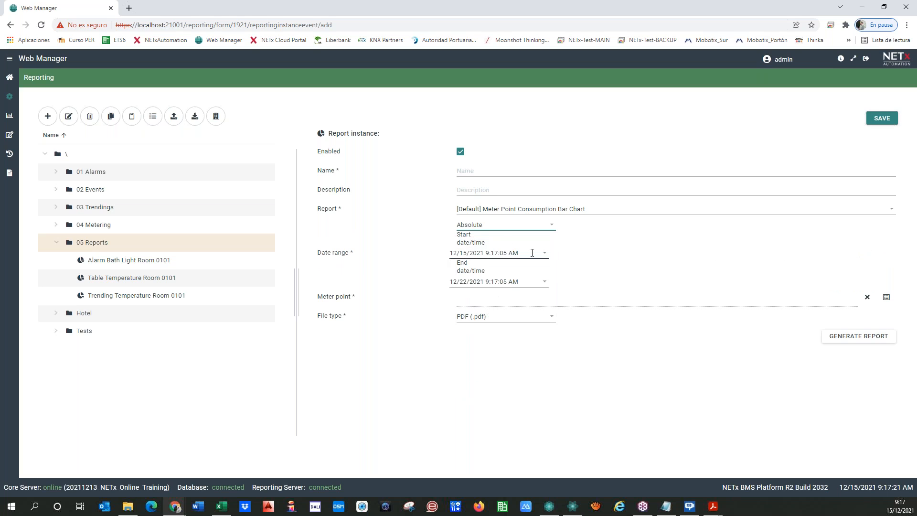
# Set the absolute start date to 12/14/2021 12:00:00 AM.
pyautogui.click(545, 255)
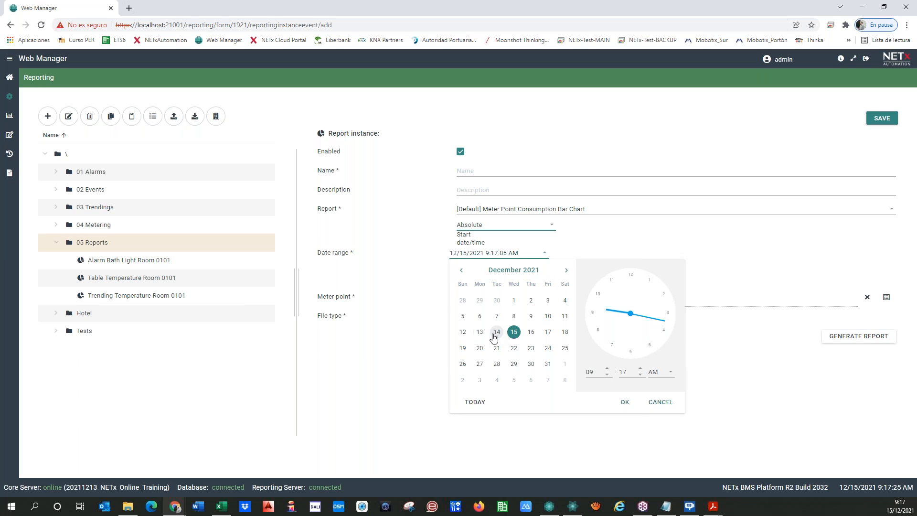
pyautogui.click(496, 332)
pyautogui.click(596, 372)
pyautogui.press('Tab')
pyautogui.write('00')
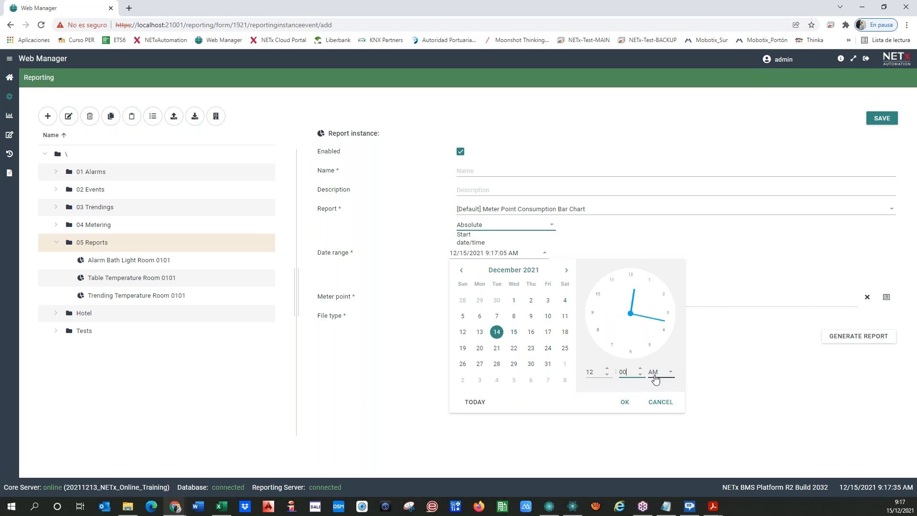
pyautogui.click(625, 402)
# Set the absolute end date to 12/15/2021 9:17:05 AM.
pyautogui.click(454, 280)
pyautogui.click(453, 281)
pyautogui.click(547, 284)
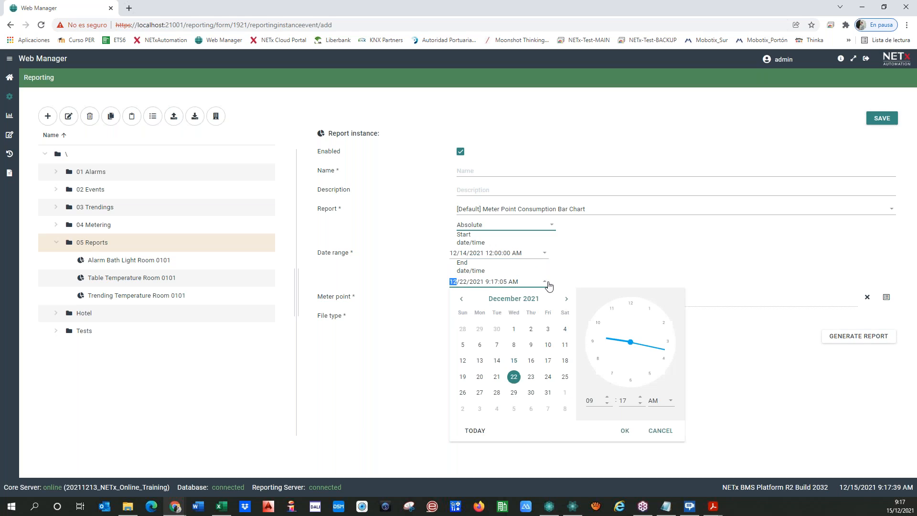
pyautogui.click(514, 362)
pyautogui.click(624, 431)
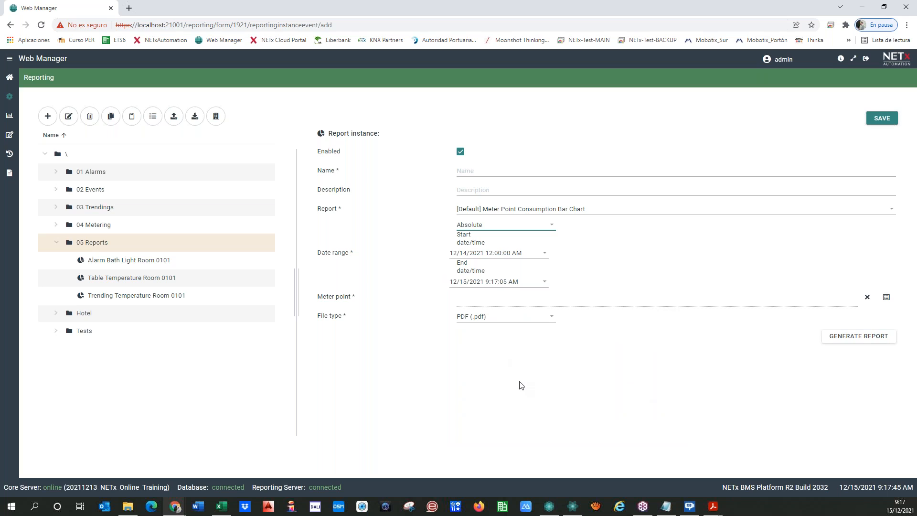
pyautogui.click(461, 281)
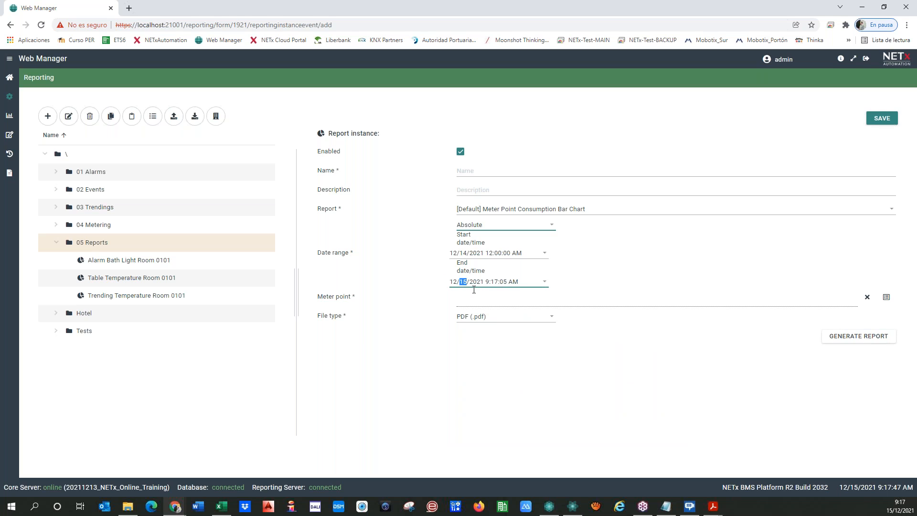
pyautogui.click(545, 283)
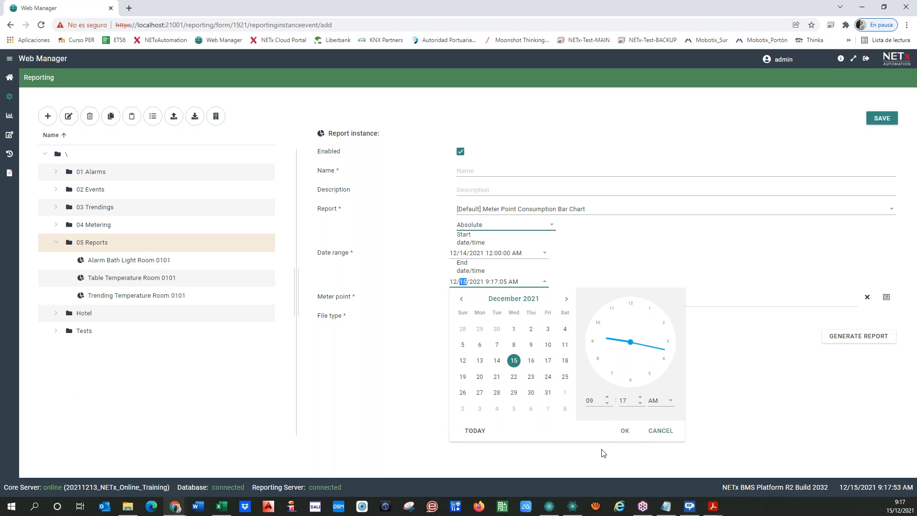
pyautogui.click(625, 430)
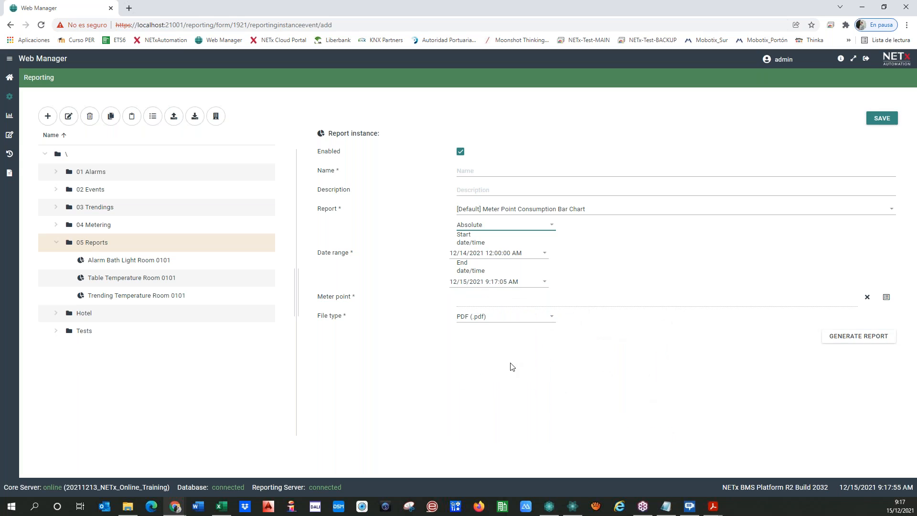
pyautogui.click(885, 296)
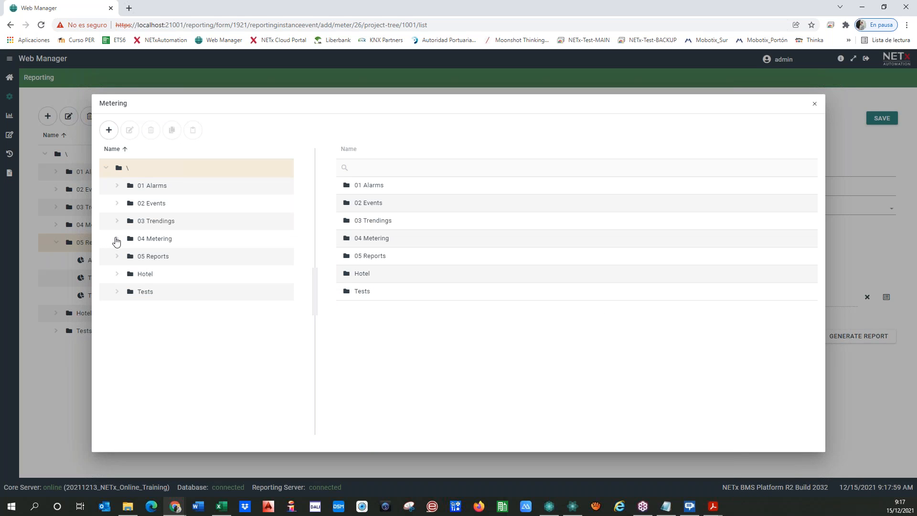
# Choose \04 Metering\Home as the report's meter point.
pyautogui.click(117, 240)
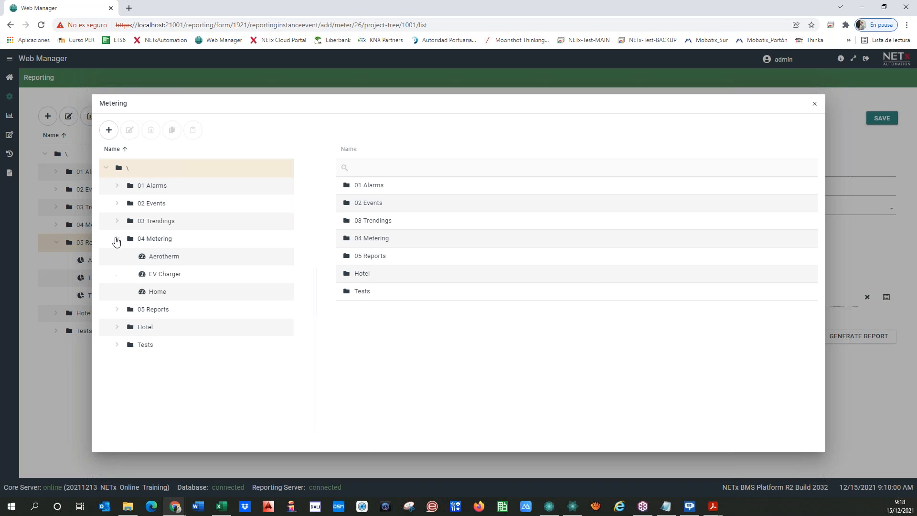
pyautogui.click(161, 295)
pyautogui.click(763, 132)
# Name the instance 'Energy Home last 24 h', save it and generate its PDF.
pyautogui.click(488, 170)
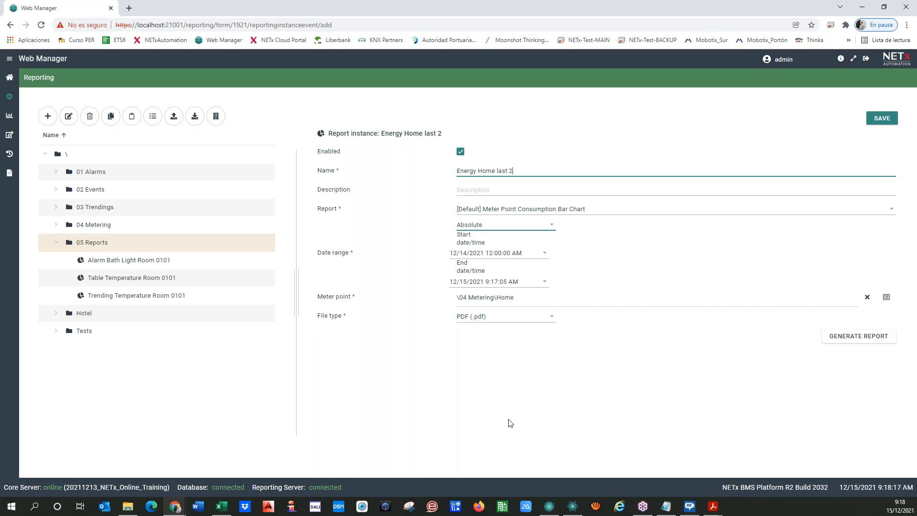
pyautogui.click(528, 367)
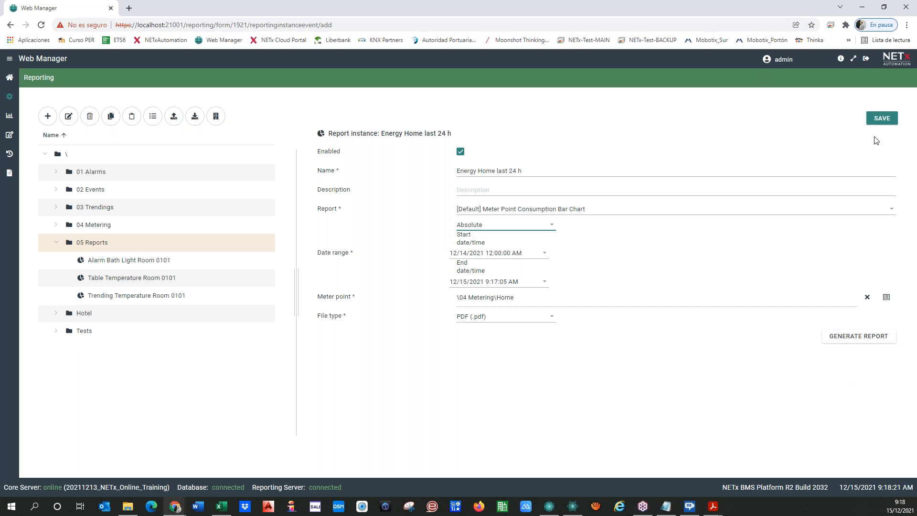
pyautogui.click(881, 119)
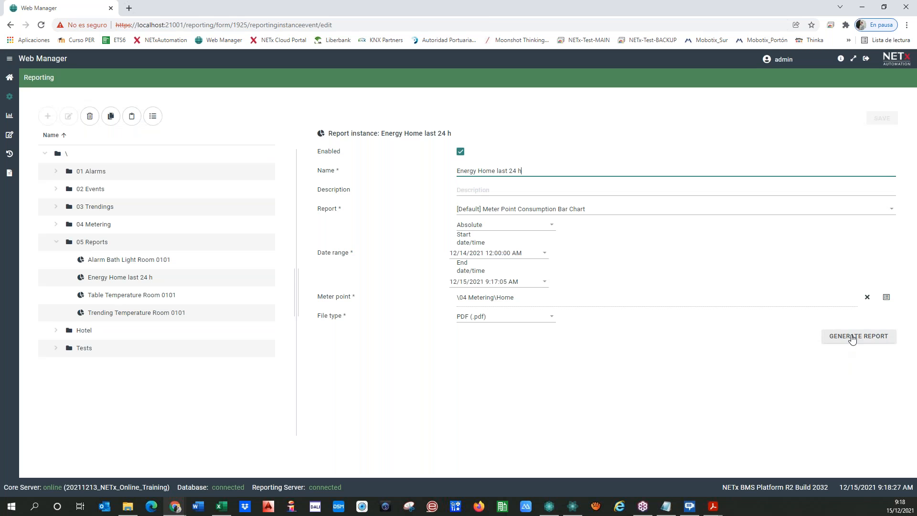
pyautogui.click(852, 338)
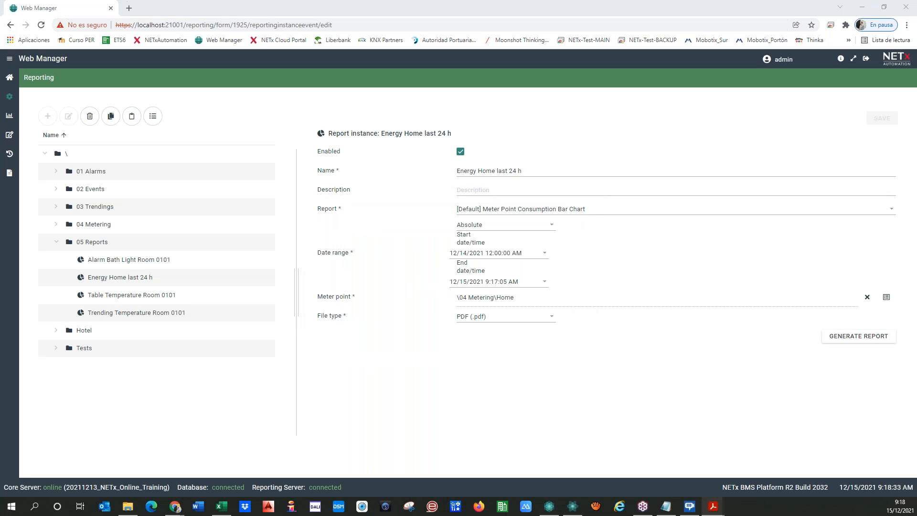
# Review the Home consumption bar chart full-screen in Acrobat, then drag the window aside.
pyautogui.moveTo(555, 95); pyautogui.dragTo(585, 99)
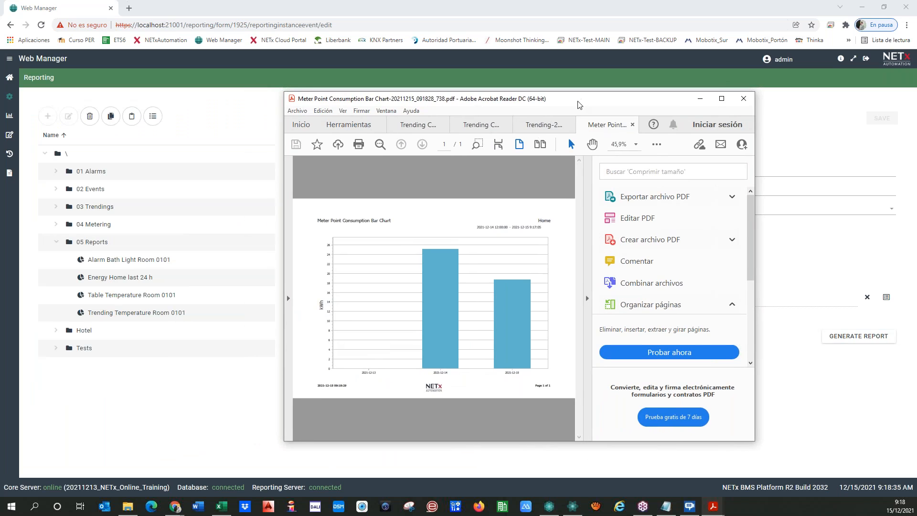
pyautogui.click(587, 299)
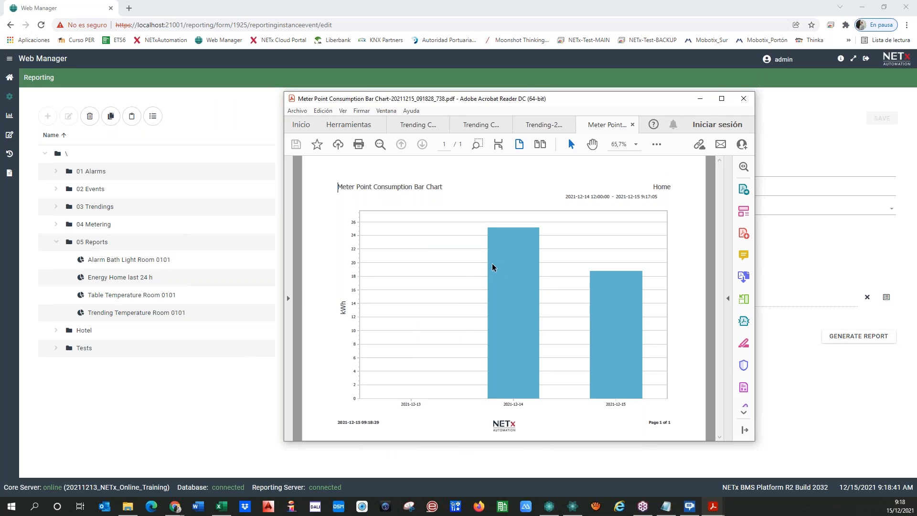
pyautogui.click(721, 99)
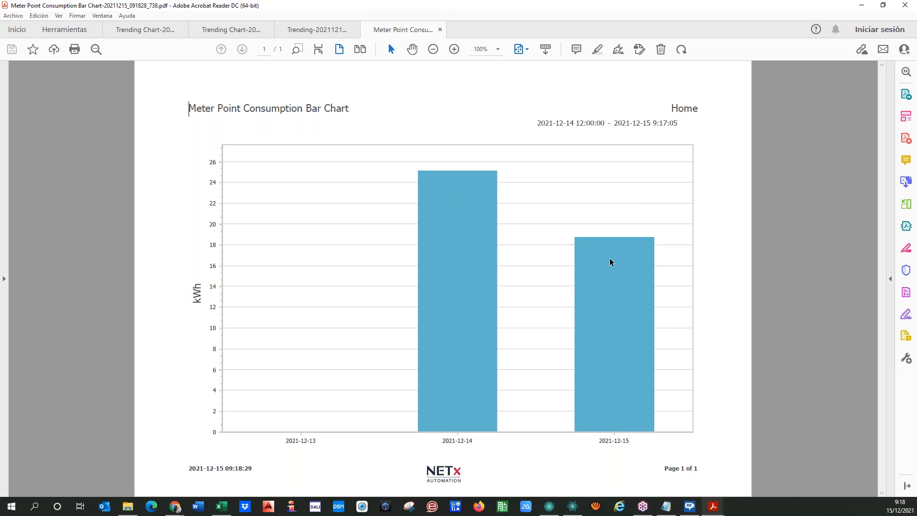
pyautogui.click(884, 11)
pyautogui.moveTo(605, 101); pyautogui.dragTo(0, 104)
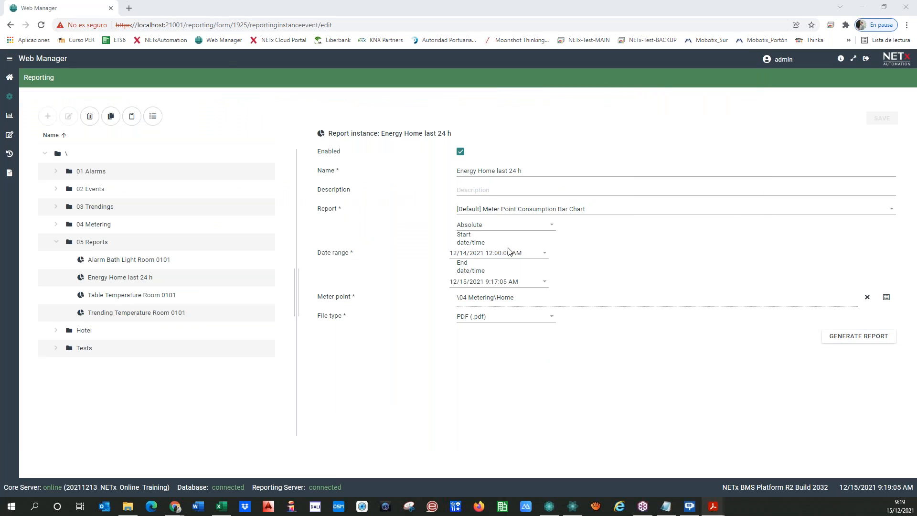
# Switch Energy Home last 24 h to a Yesterday range, save, and regenerate the PDF.
pyautogui.click(500, 224)
pyautogui.click(483, 274)
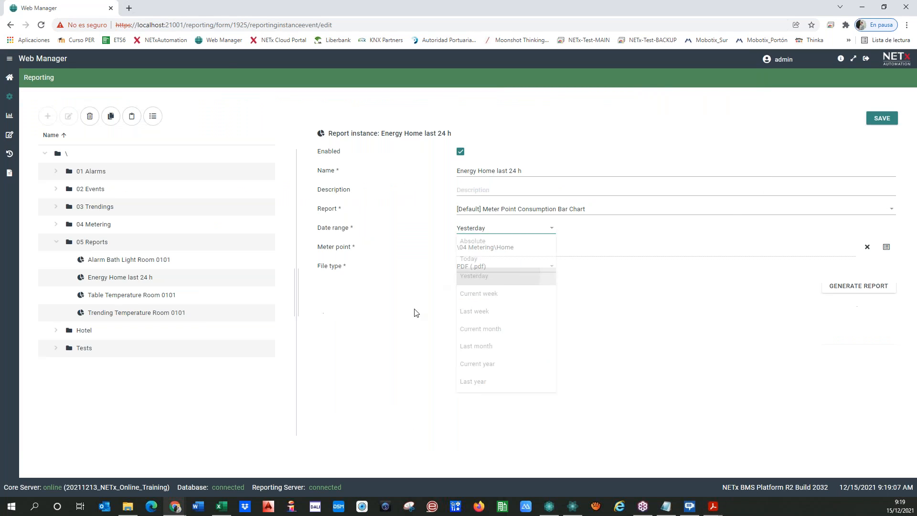
pyautogui.click(881, 120)
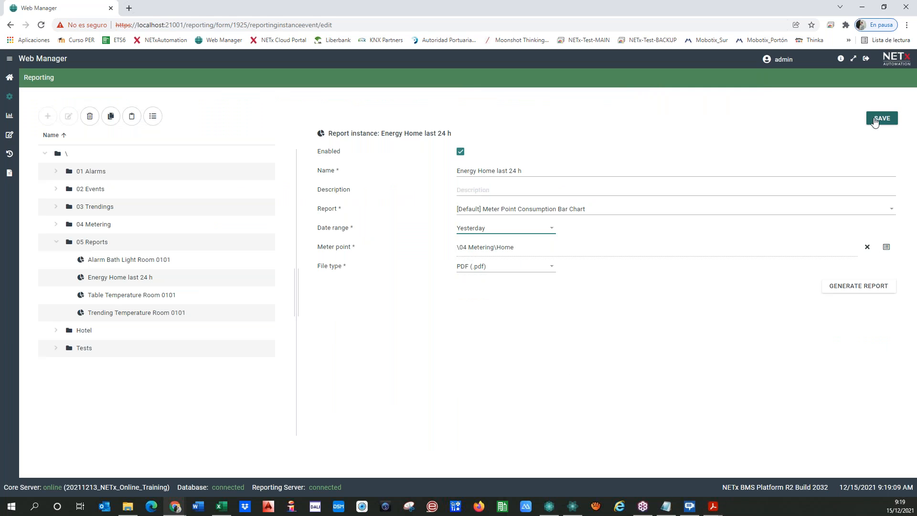
pyautogui.click(854, 288)
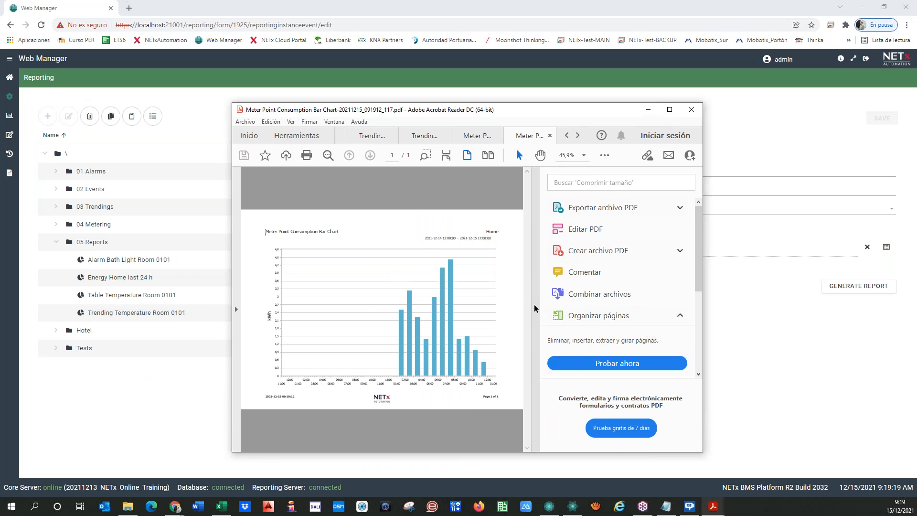
# View the Home bar chart for 2021-12-14 to 2021-12-15 maximized, then restore Acrobat.
pyautogui.click(534, 308)
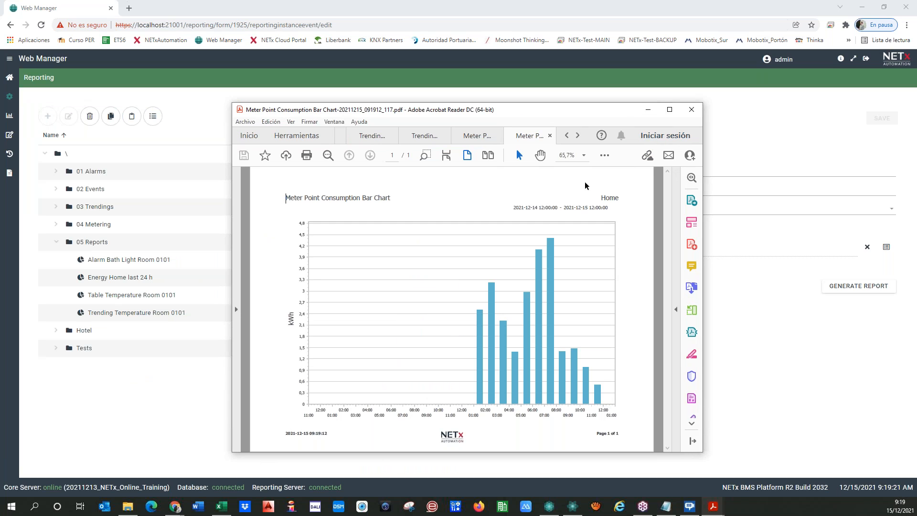
pyautogui.click(668, 109)
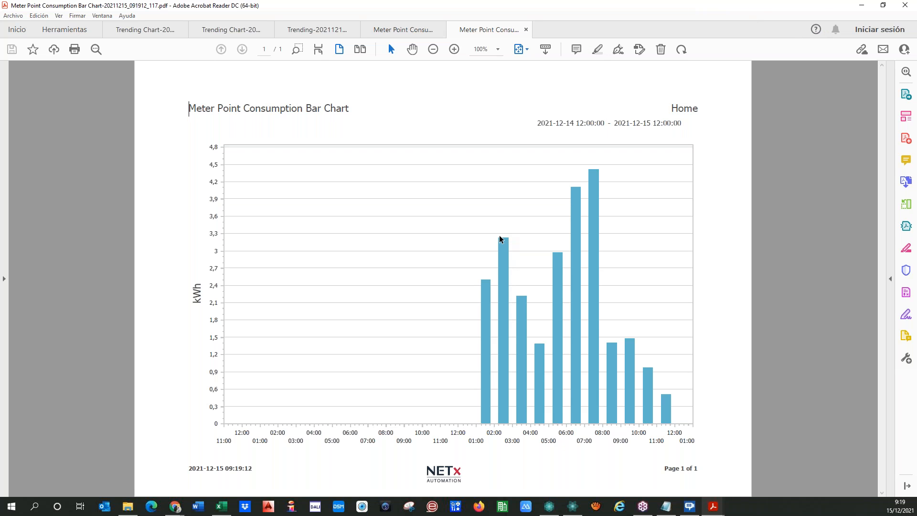
pyautogui.doubleClick(827, 10)
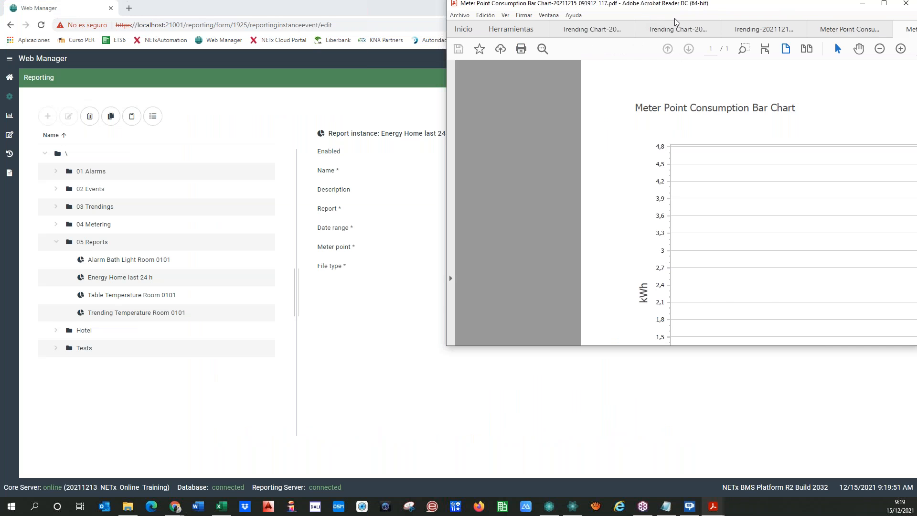
# Minimize Acrobat, keep PDF as file type, and show the 05 Reports folder's instances.
pyautogui.click(691, 14)
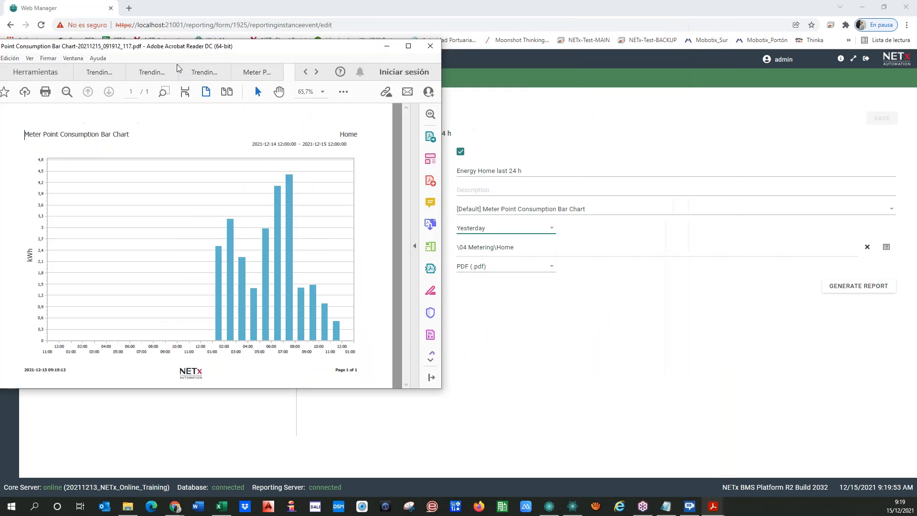
pyautogui.click(549, 267)
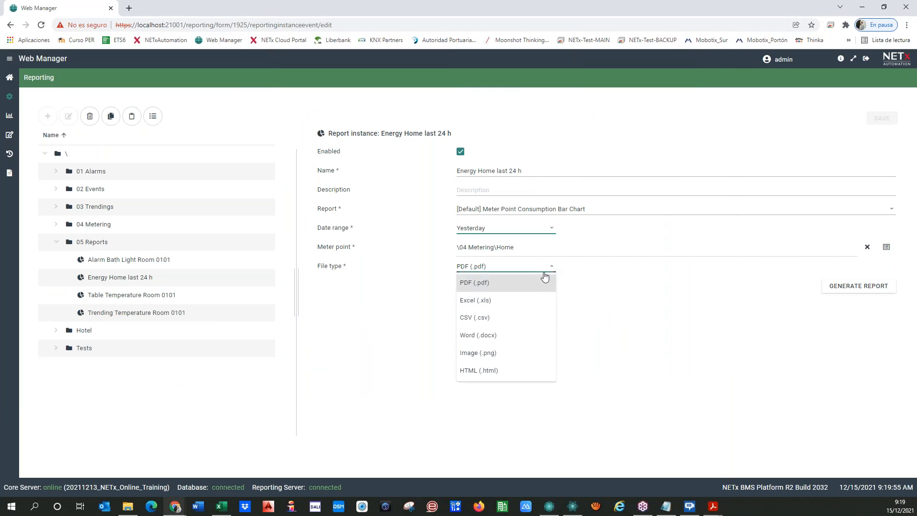
pyautogui.click(398, 391)
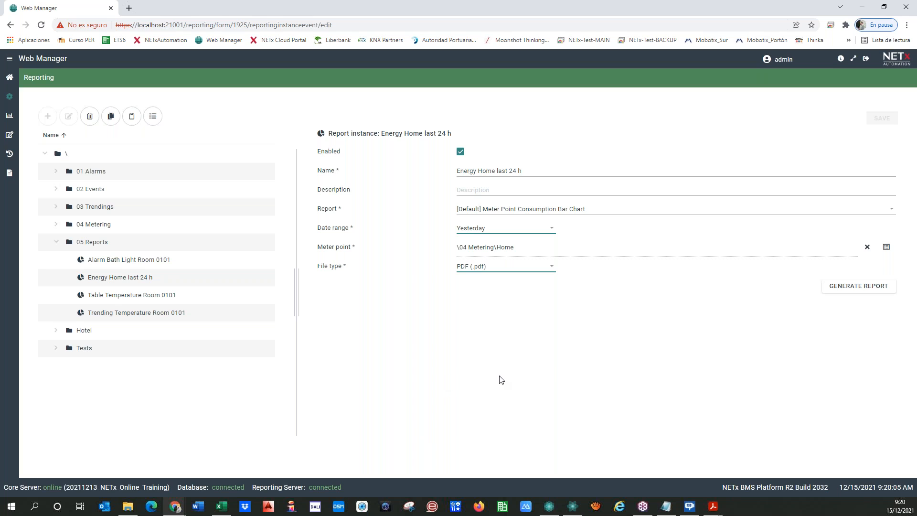
pyautogui.click(89, 243)
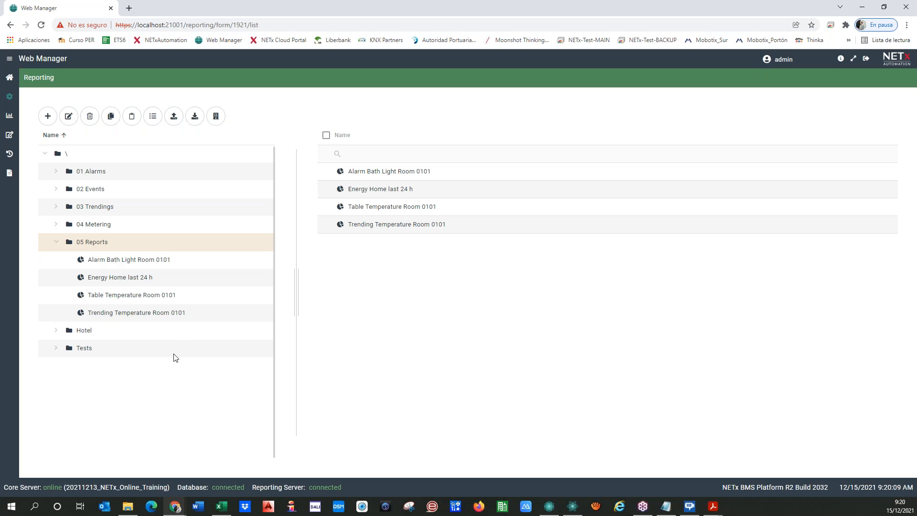
# Create a new [Default] LaMPs Gateway report instance with a Current year date range.
pyautogui.click(47, 115)
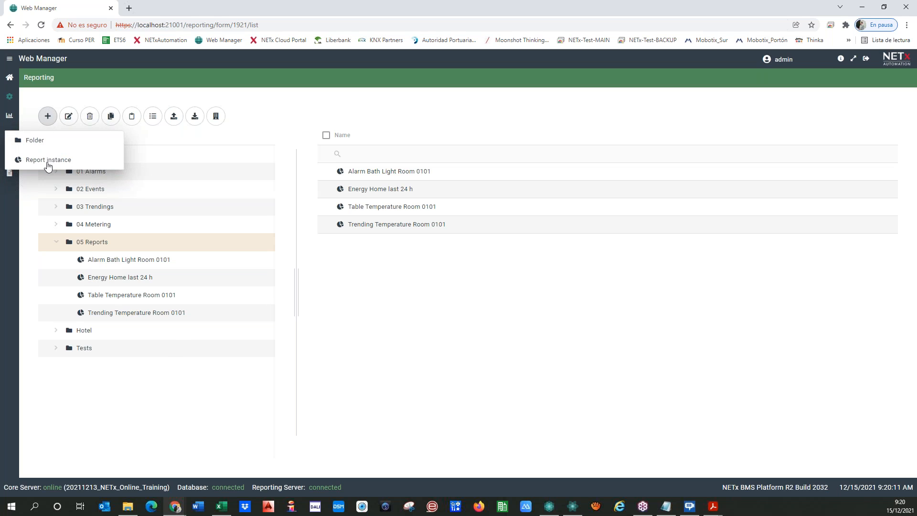
pyautogui.click(47, 162)
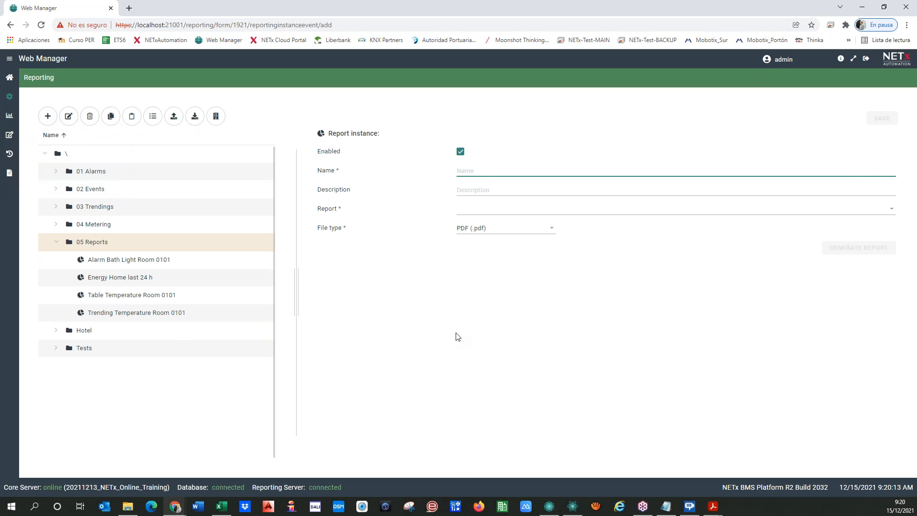
pyautogui.click(529, 207)
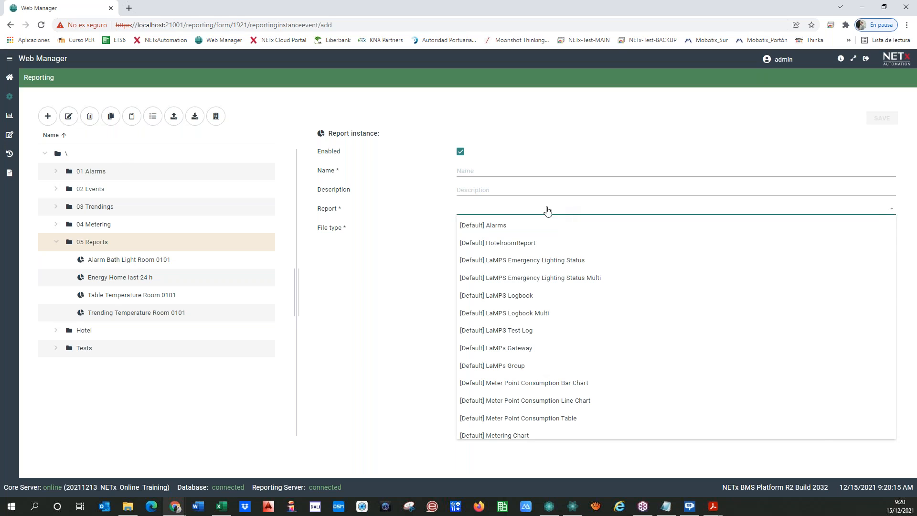
pyautogui.click(513, 347)
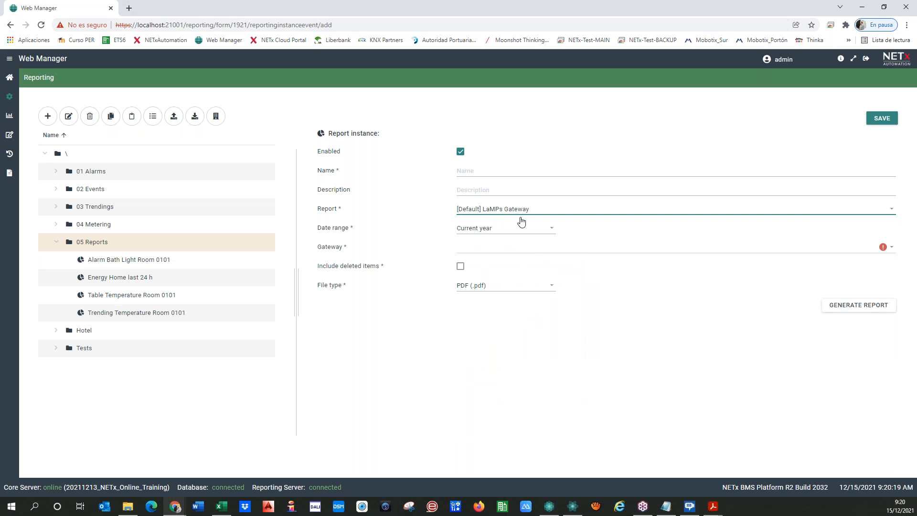
pyautogui.click(538, 234)
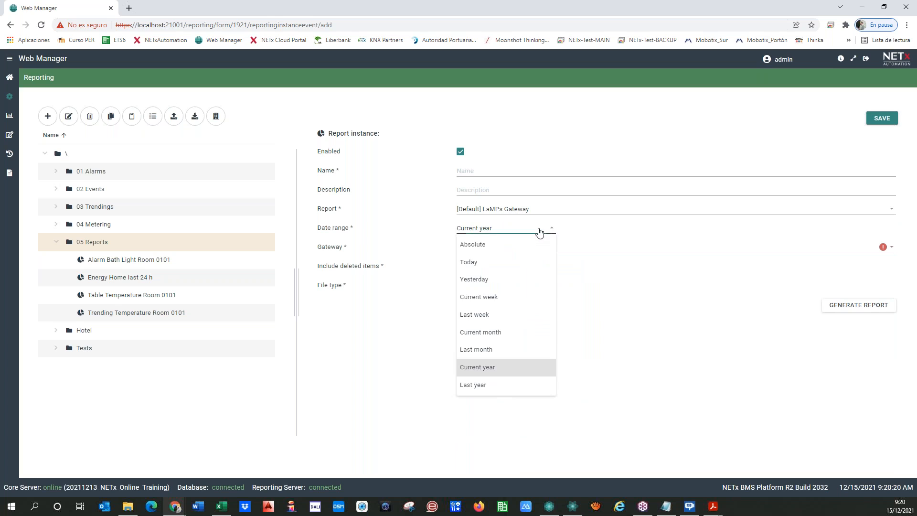
pyautogui.click(499, 251)
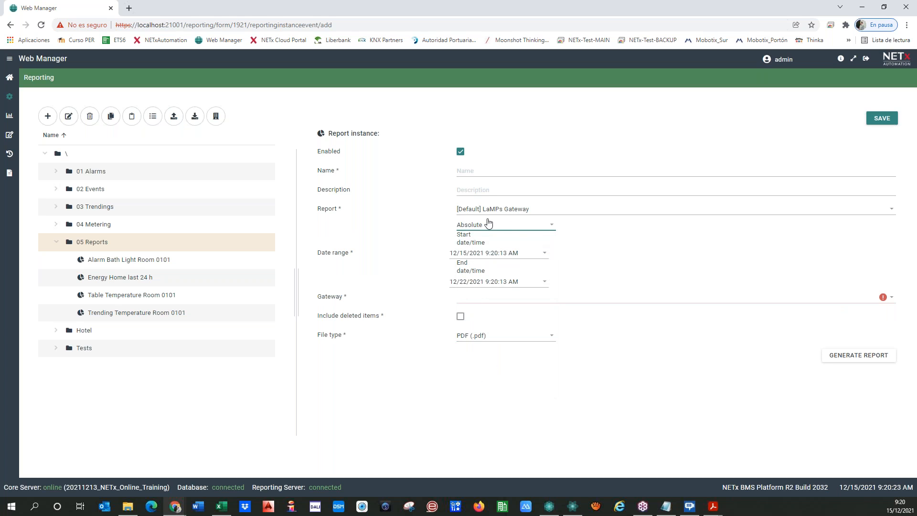
pyautogui.click(486, 224)
pyautogui.click(482, 258)
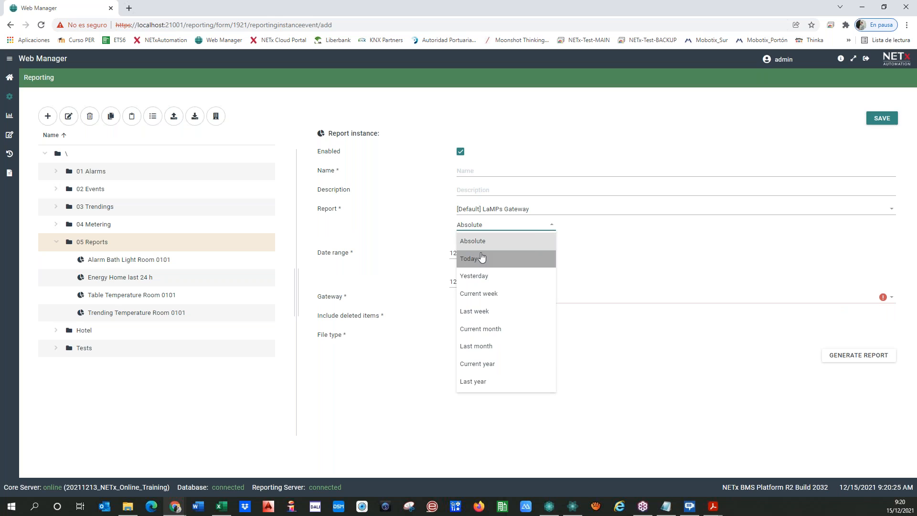
pyautogui.click(480, 363)
# Select Home\DALI\1.1.16 DALI HOME as the report's gateway.
pyautogui.click(891, 249)
pyautogui.scroll(-3, 577, 275)
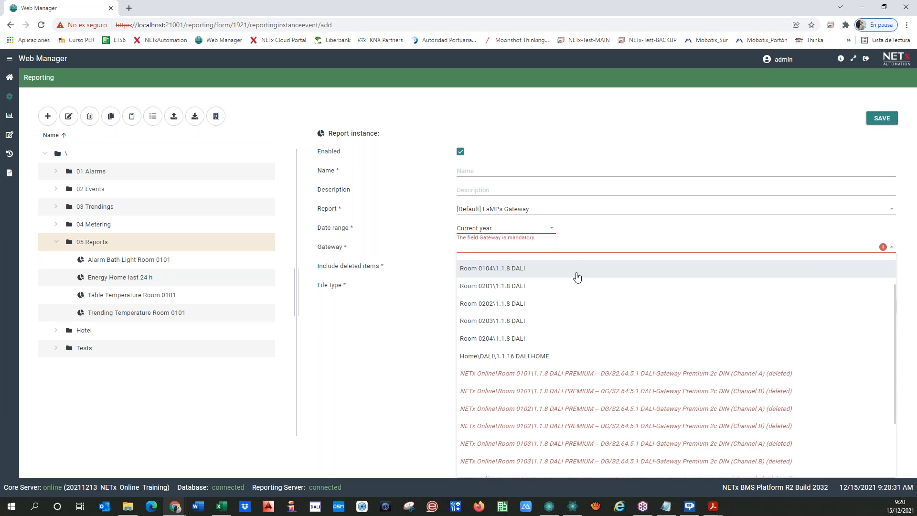
pyautogui.scroll(3, 577, 282)
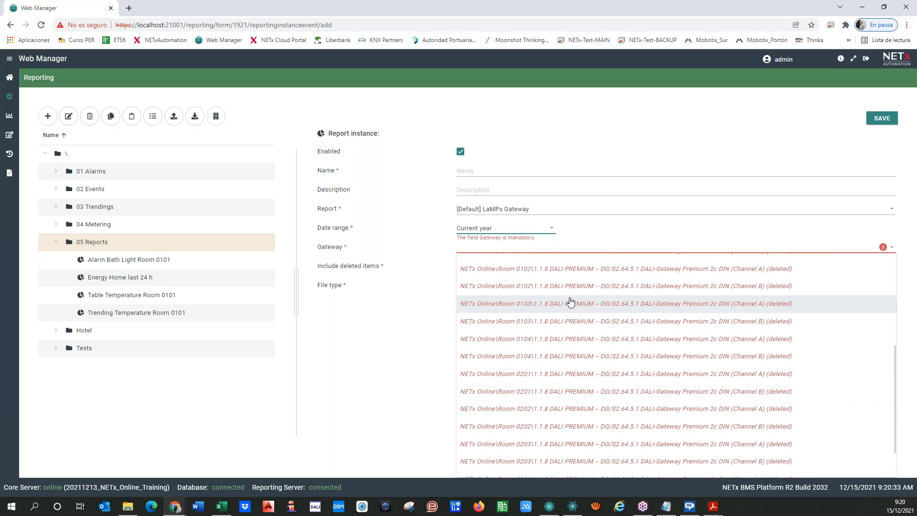
pyautogui.scroll(-2, 599, 364)
pyautogui.scroll(5, 599, 363)
pyautogui.scroll(-2, 599, 363)
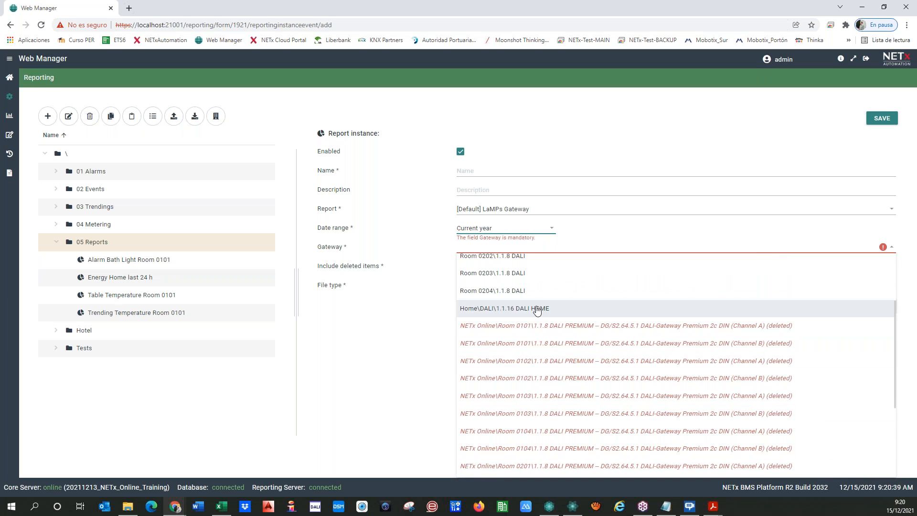
pyautogui.scroll(1, 524, 294)
pyautogui.scroll(1, 523, 288)
pyautogui.click(528, 407)
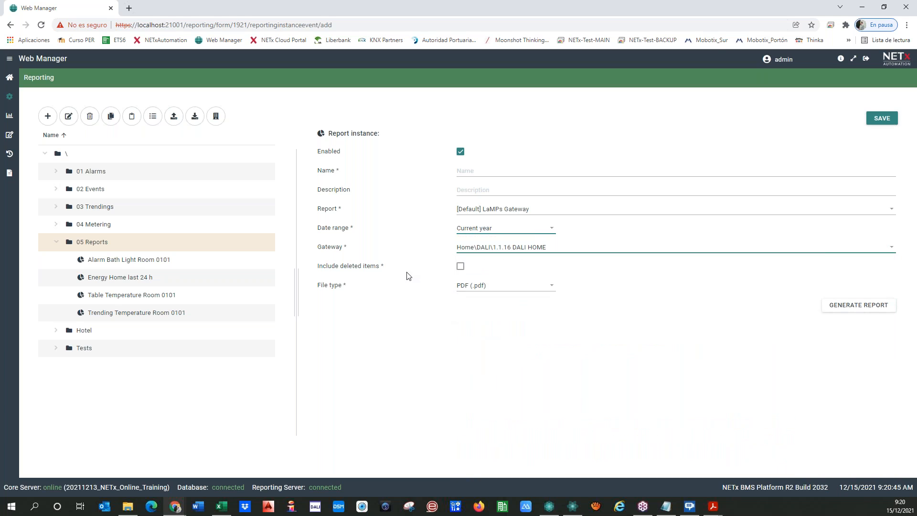
# Name the instance 'DALI Home', save it and generate its PDF.
pyautogui.click(476, 171)
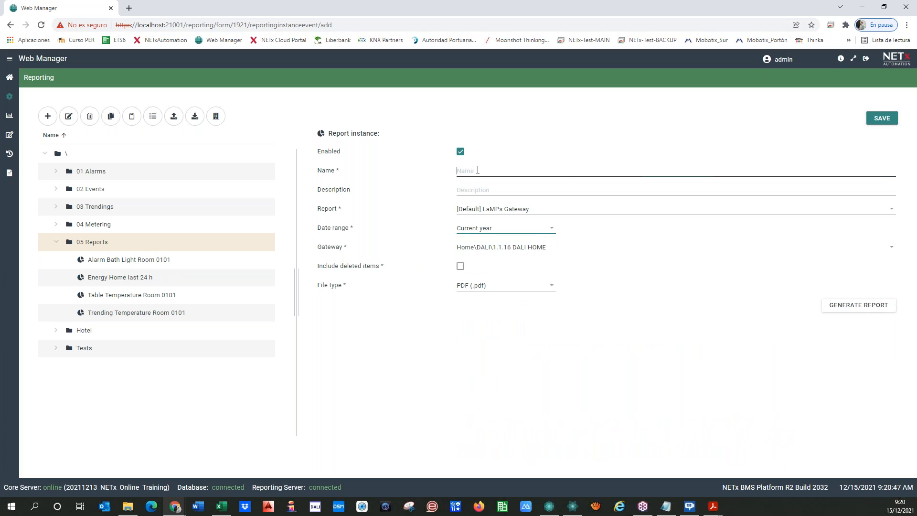
pyautogui.write('DALI Home')
pyautogui.click(534, 406)
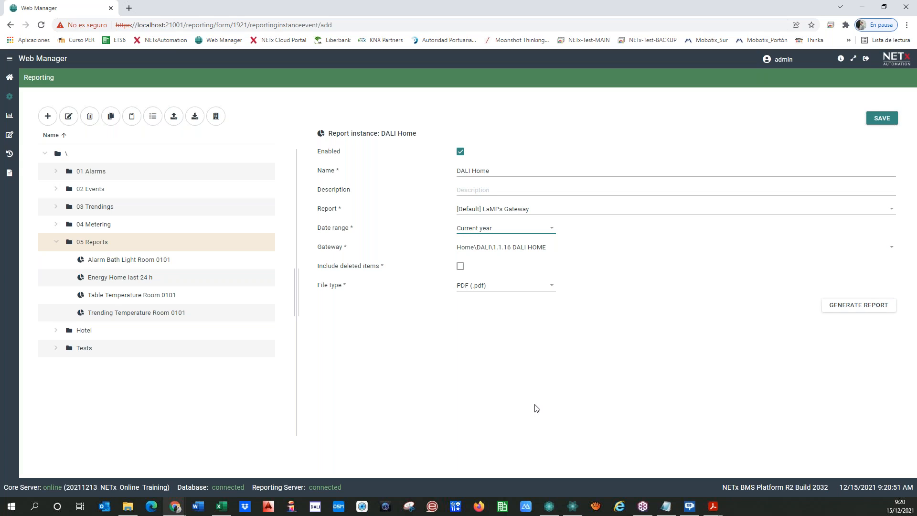
pyautogui.click(887, 122)
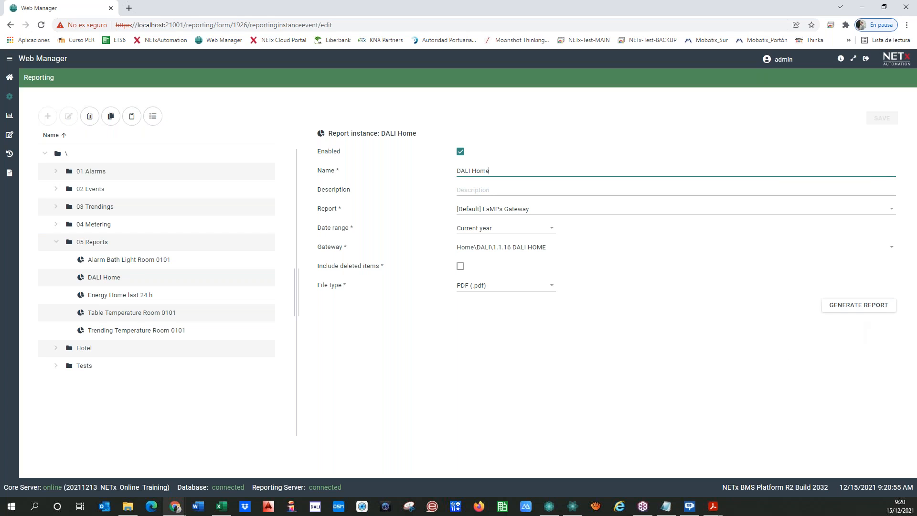
pyautogui.click(854, 305)
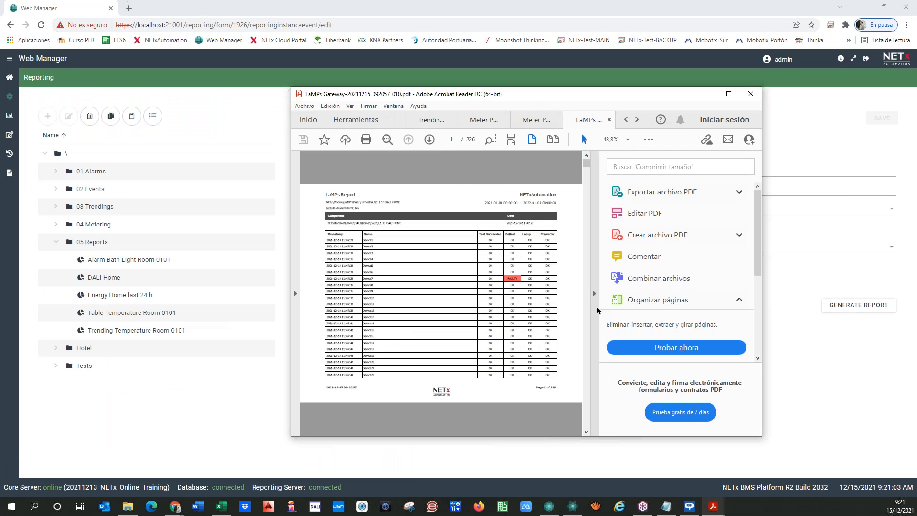
# Maximize the LaMPs report in Acrobat and page forward to page 13.
pyautogui.click(729, 93)
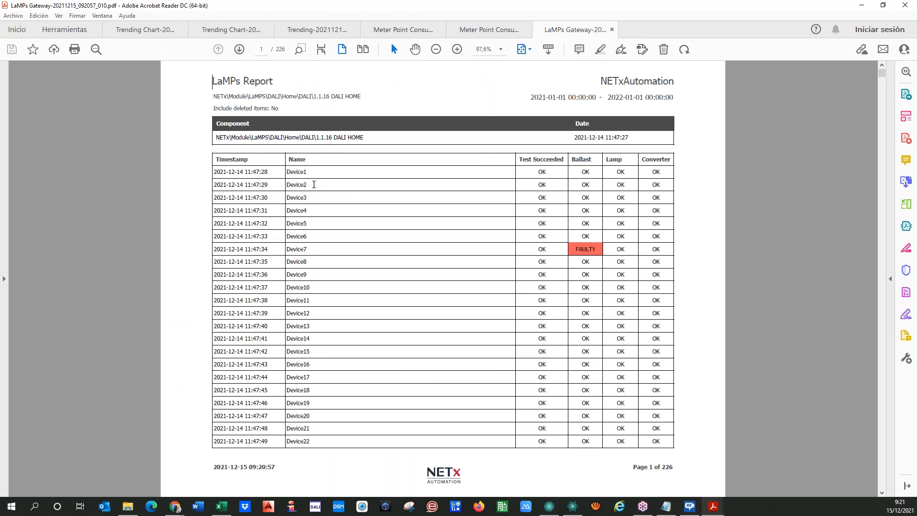
pyautogui.moveTo(575, 139); pyautogui.dragTo(633, 140)
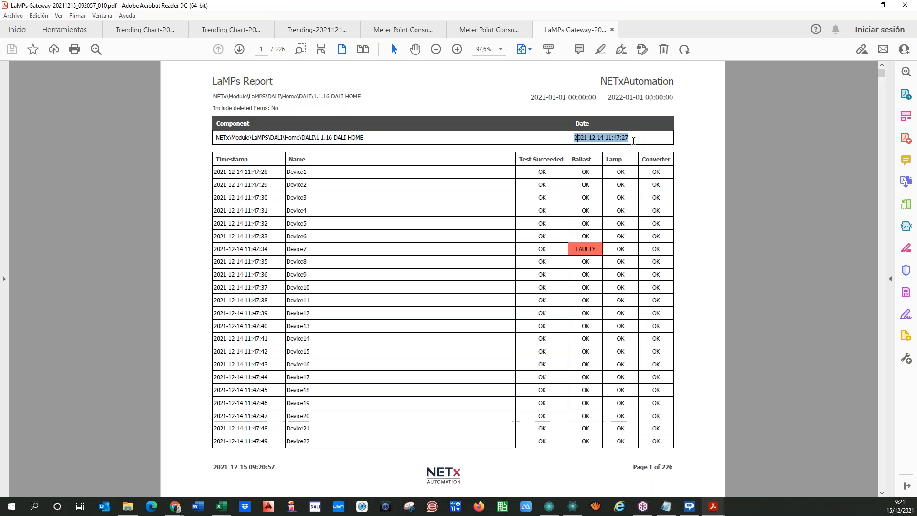
pyautogui.click(604, 139)
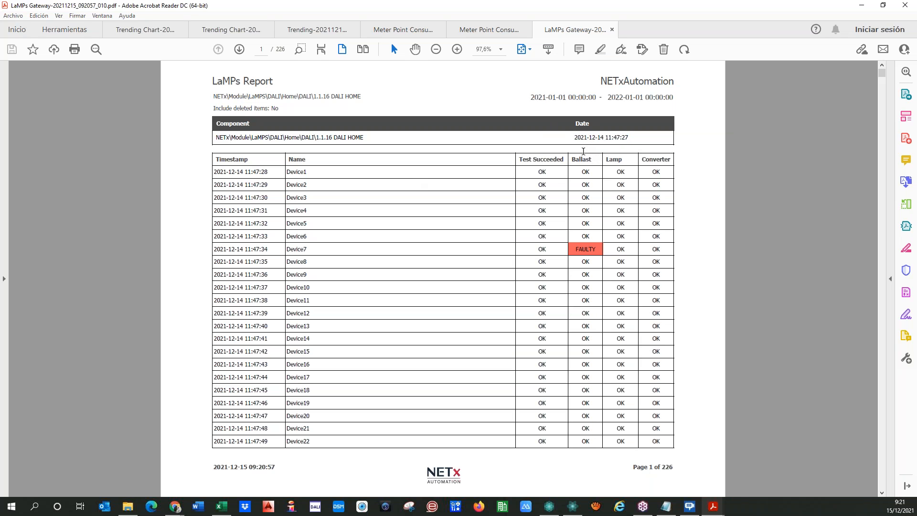
pyautogui.press('pagedown')
pyautogui.press('pagedown')
pyautogui.press('pagedown')
pyautogui.press('pagedown')
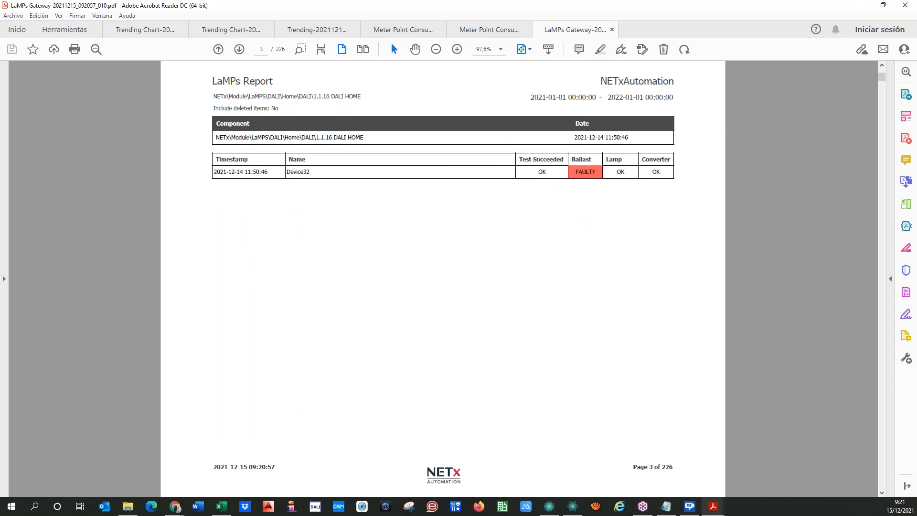
pyautogui.press('pagedown')
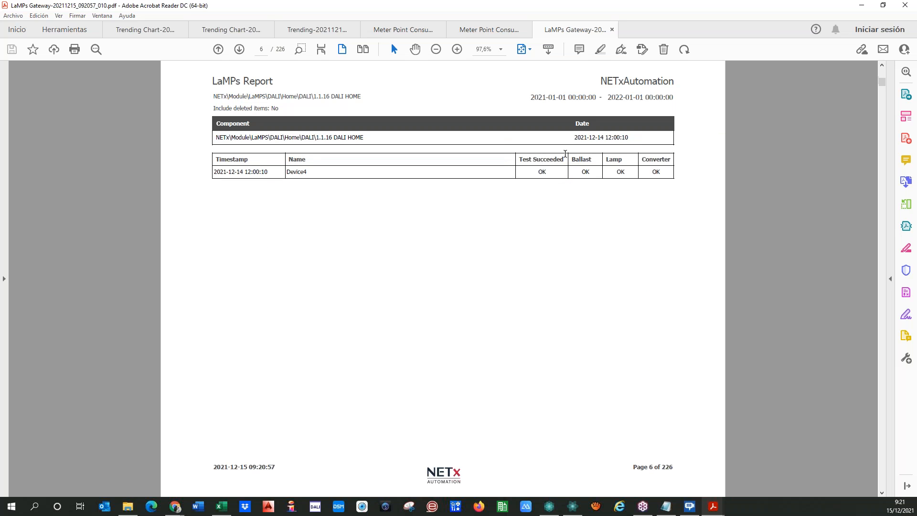
pyautogui.press('pagedown')
pyautogui.press('pagedown')
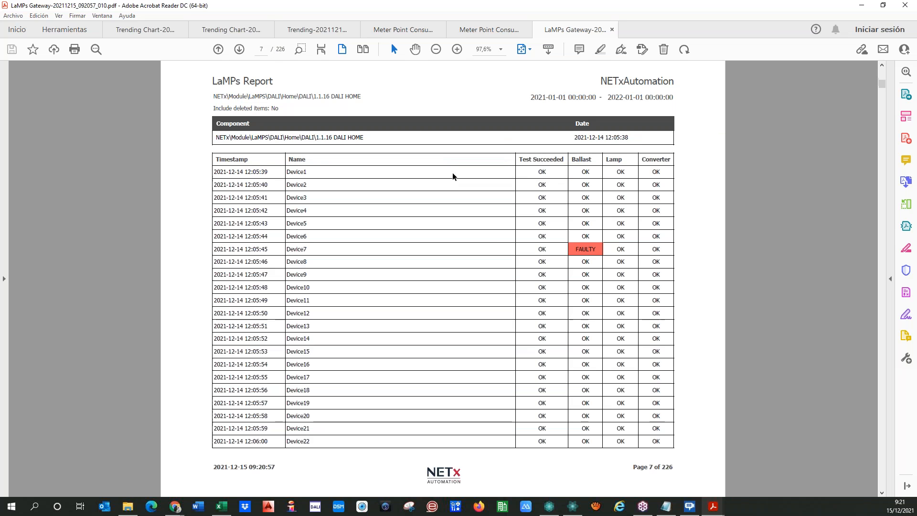
pyautogui.press('pagedown')
pyautogui.press('pagedown')
pyautogui.press('pagedown')
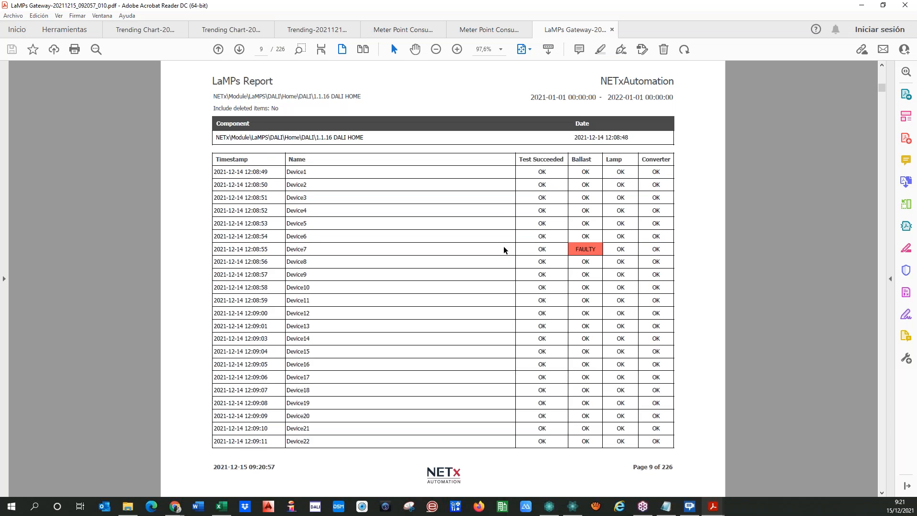
pyautogui.press('pagedown')
pyautogui.press('pagedown')
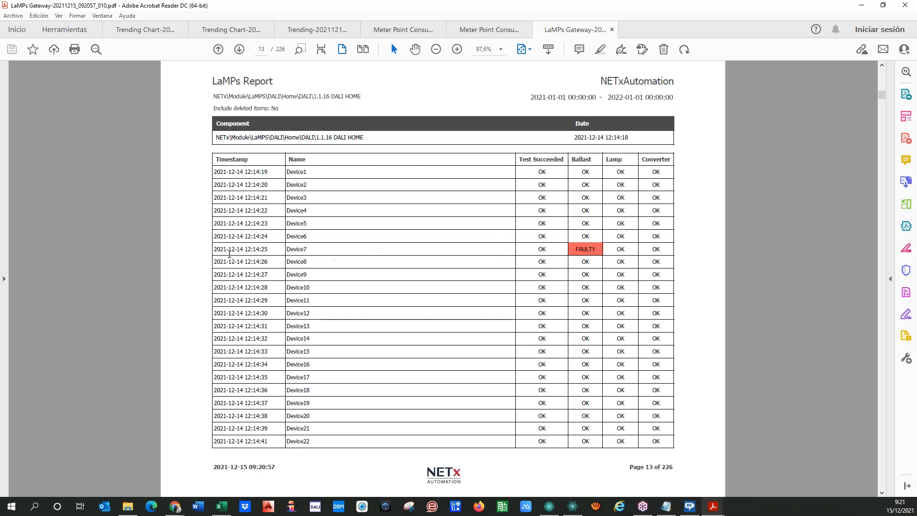
# Scroll on through the device ballast results up to page 29.
pyautogui.doubleClick(290, 249)
pyautogui.click(344, 251)
pyautogui.scroll(-5, 565, 289)
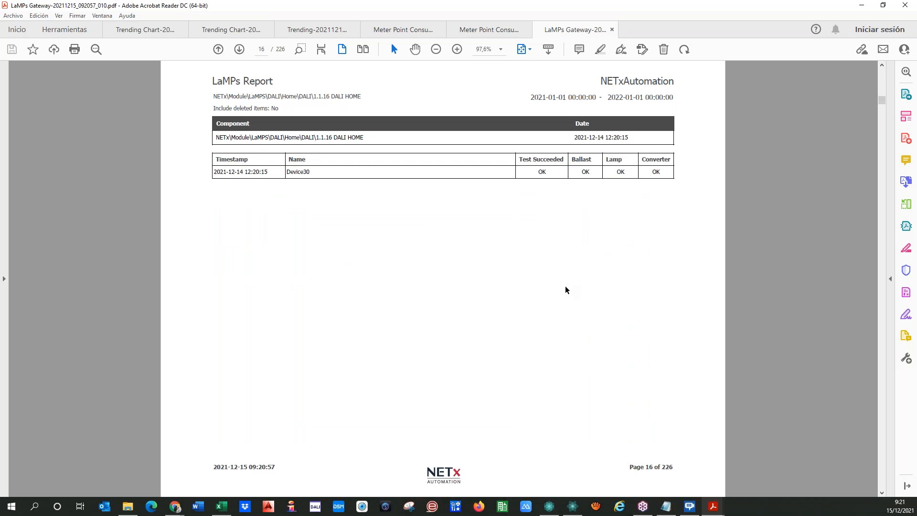
pyautogui.scroll(-1, 566, 290)
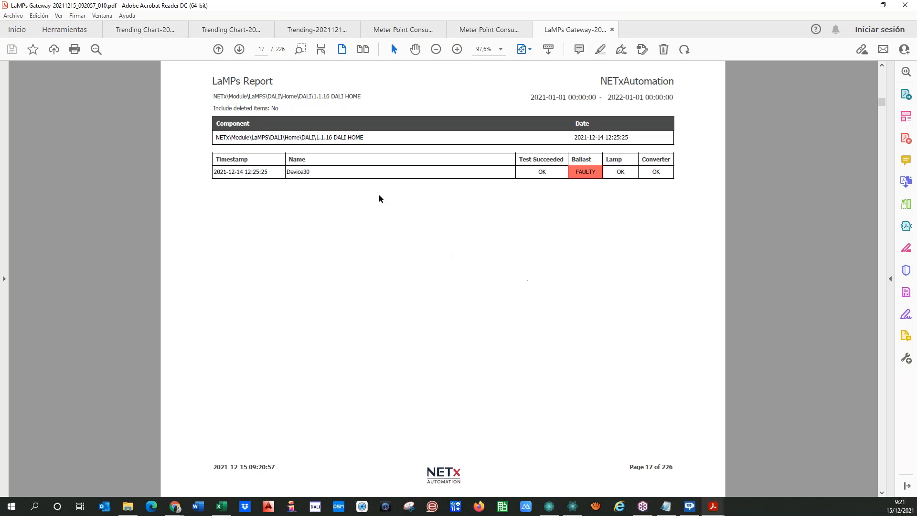
pyautogui.scroll(-2, 468, 200)
pyautogui.scroll(-4, 432, 193)
pyautogui.scroll(-4, 483, 283)
pyautogui.scroll(-4, 481, 283)
# Jump to the report's end and compare Device16's FAULTY page 225 with its OK page 226.
pyautogui.moveTo(881, 131); pyautogui.dragTo(883, 497)
pyautogui.scroll(2, 510, 341)
pyautogui.scroll(3, 434, 327)
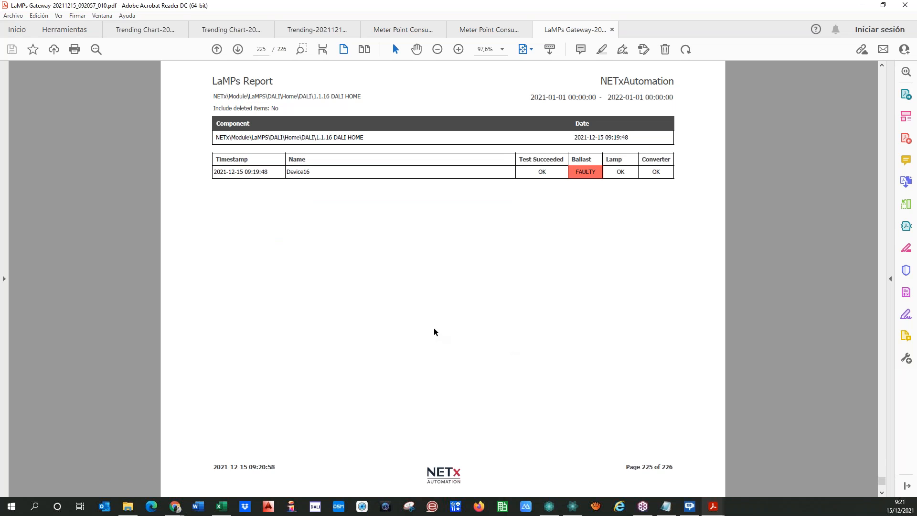
pyautogui.scroll(5, 420, 325)
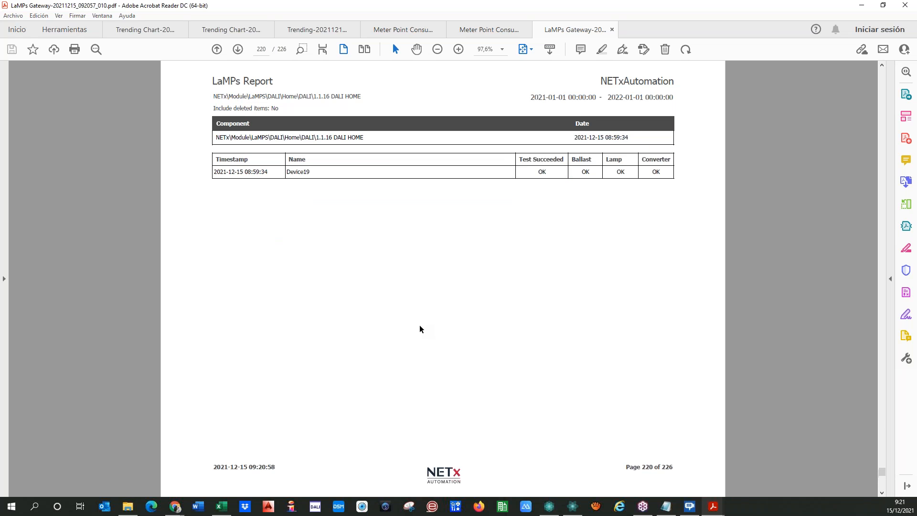
pyautogui.scroll(7, 418, 327)
pyautogui.scroll(9, 418, 327)
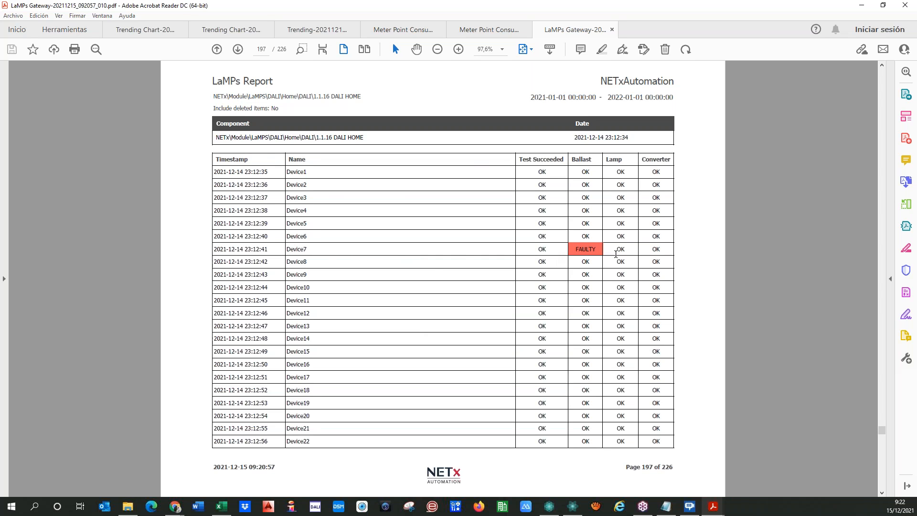
pyautogui.scroll(-1, 551, 318)
pyautogui.scroll(-20, 552, 317)
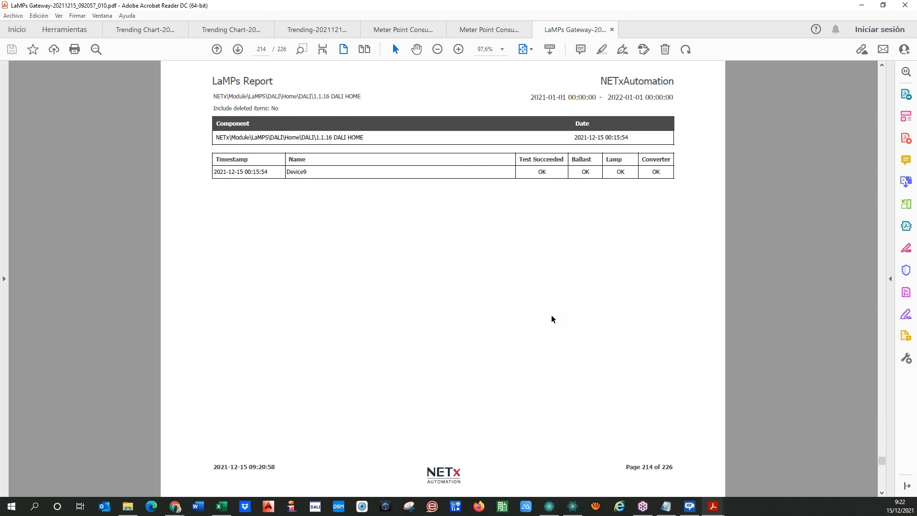
pyautogui.scroll(-6, 551, 319)
pyautogui.scroll(1, 580, 172)
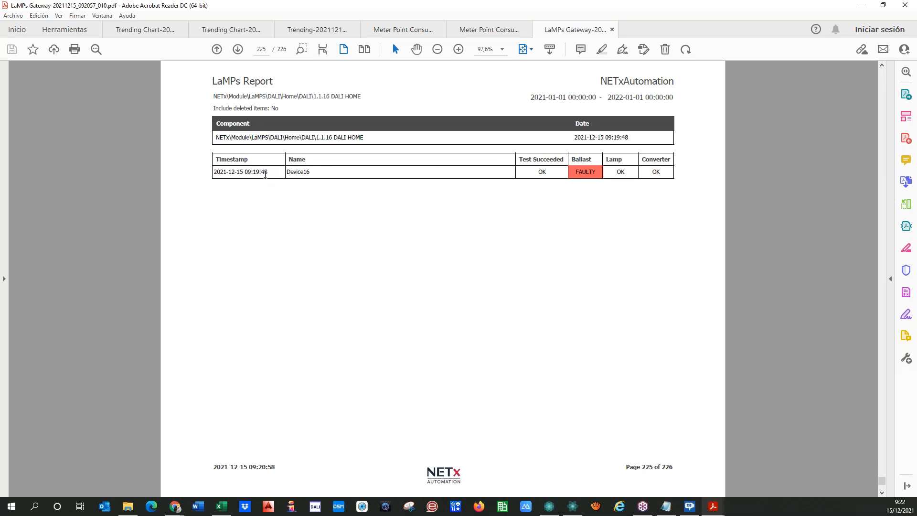
pyautogui.scroll(-1, 254, 187)
pyautogui.scroll(1, 253, 191)
pyautogui.scroll(-1, 274, 197)
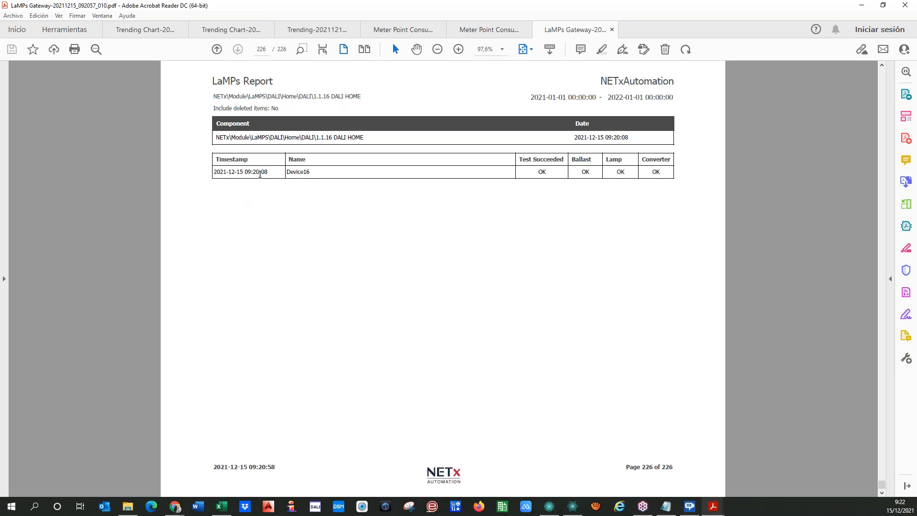
pyautogui.scroll(1, 554, 195)
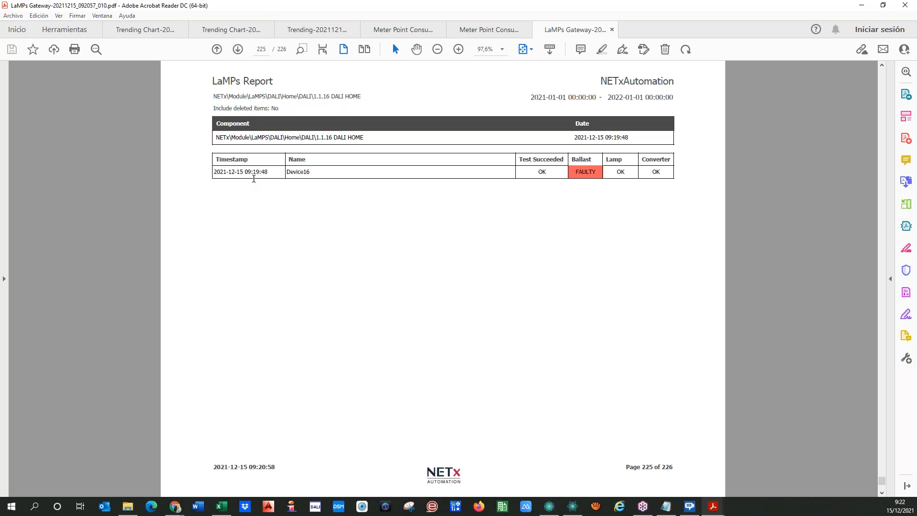
pyautogui.scroll(-1, 258, 183)
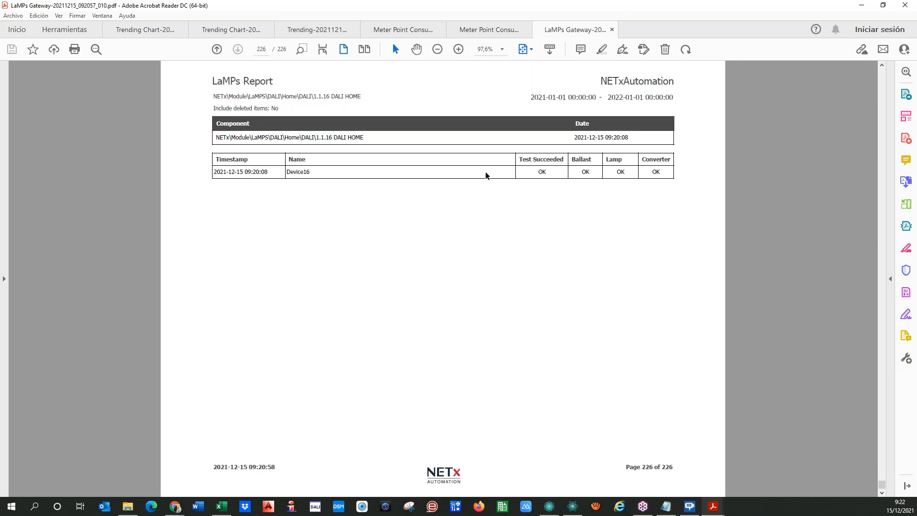
# Return the LaMPs Report to page 1, highlight the Device7 row, and move Acrobat aside.
pyautogui.moveTo(880, 483); pyautogui.dragTo(882, 72)
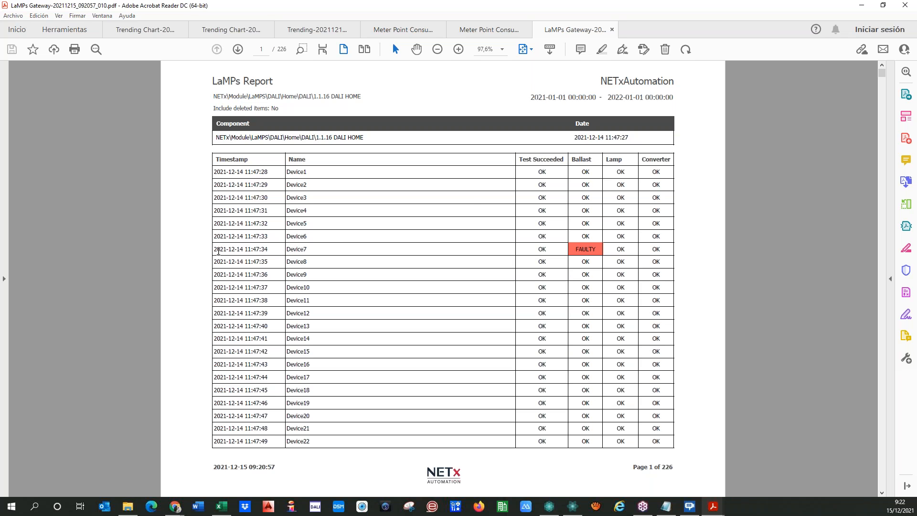
pyautogui.moveTo(215, 249); pyautogui.dragTo(424, 252)
pyautogui.moveTo(589, 249); pyautogui.dragTo(662, 249)
pyautogui.click(466, 254)
pyautogui.moveTo(736, 6); pyautogui.dragTo(0, 80)
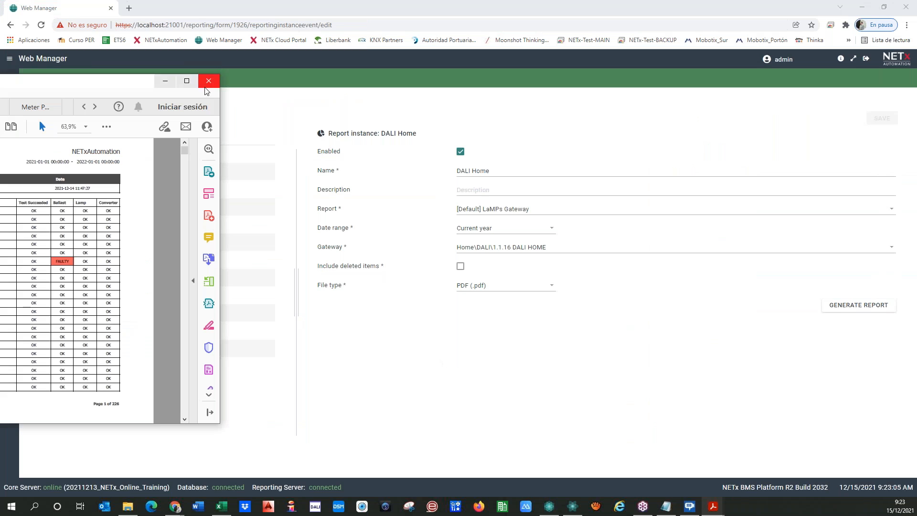
# Create a new report instance in 05 Reports using [Default] HotelroomReport.
pyautogui.moveTo(64, 85); pyautogui.dragTo(0, 85)
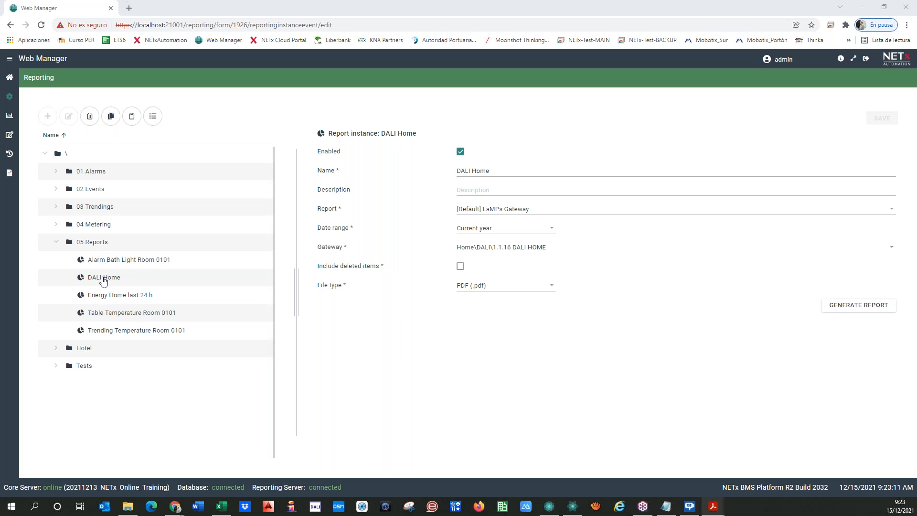
pyautogui.click(97, 245)
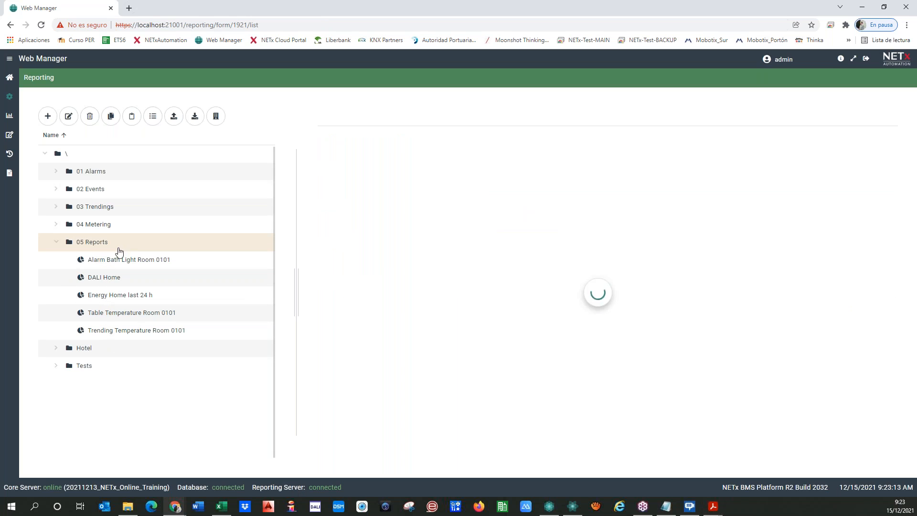
pyautogui.click(48, 116)
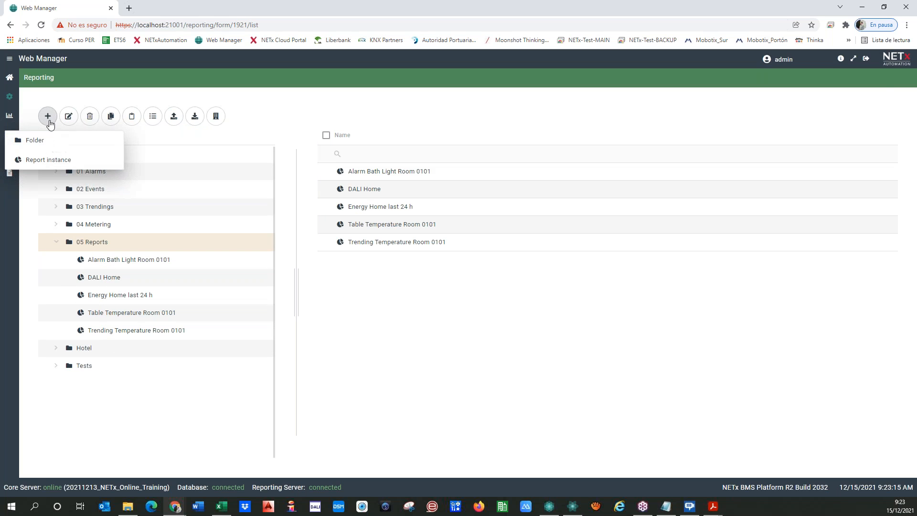
pyautogui.click(49, 161)
pyautogui.click(477, 210)
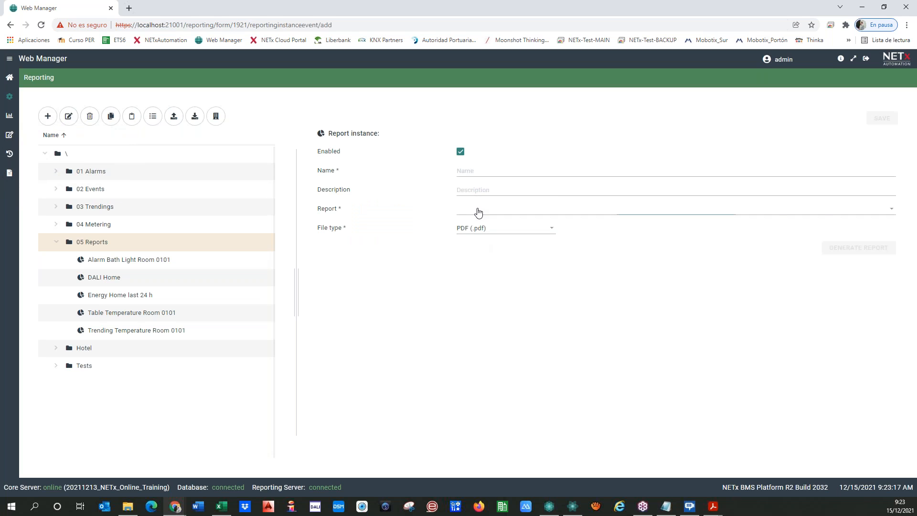
pyautogui.click(519, 243)
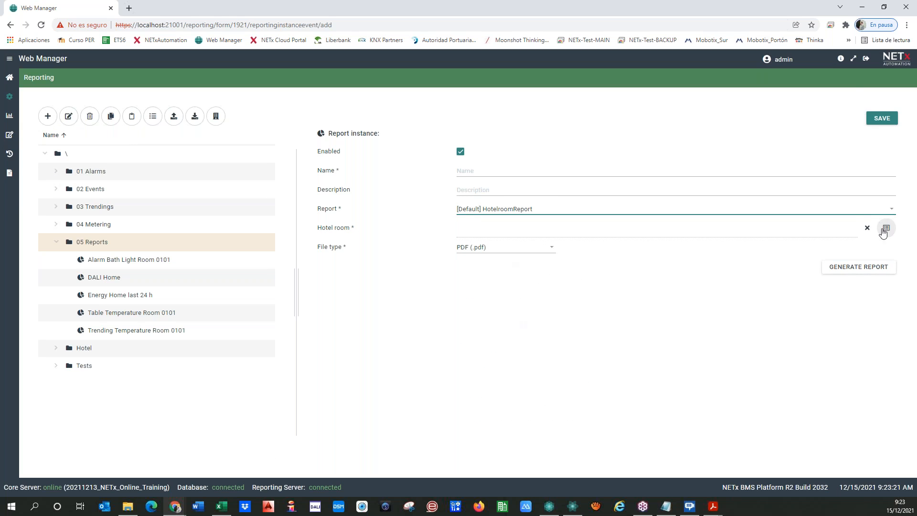
# Set the instance's hotel room to \Hotel\Room 0104.
pyautogui.click(886, 229)
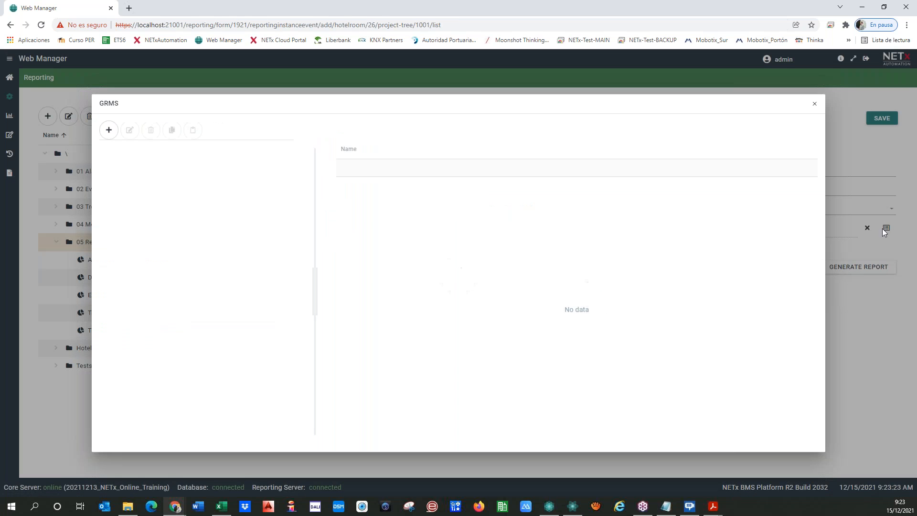
pyautogui.click(117, 274)
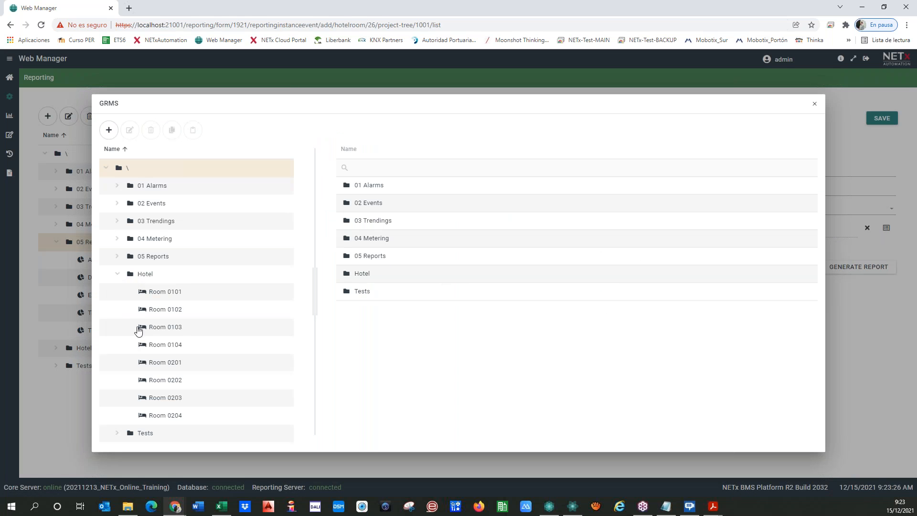
pyautogui.click(163, 345)
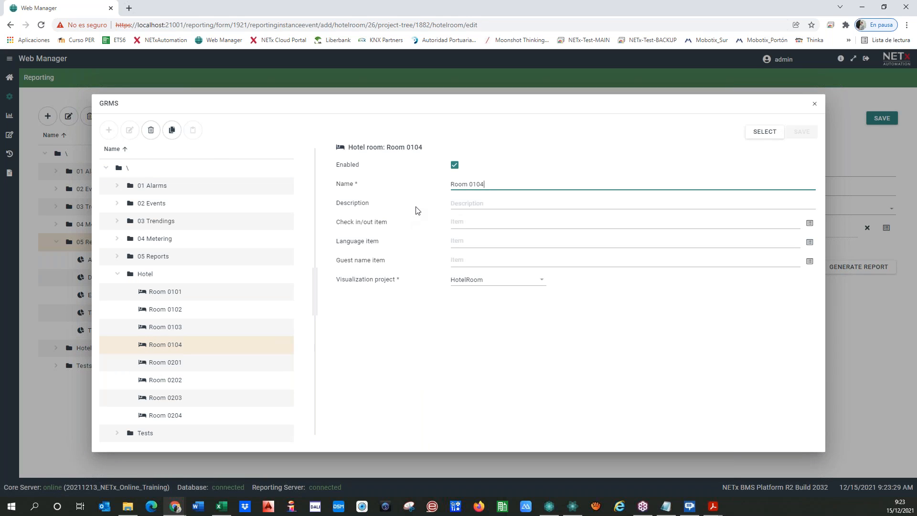
pyautogui.click(764, 131)
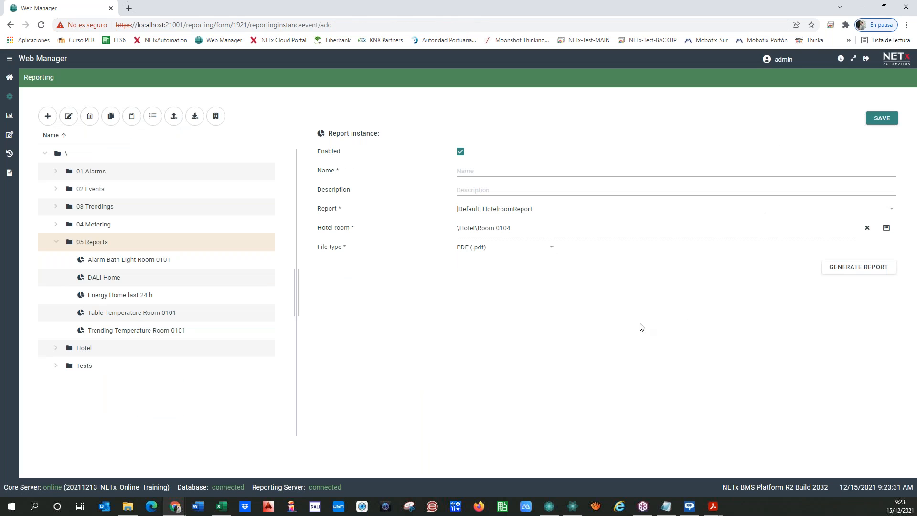
# Name the instance 'Report Room 0104' and save it.
pyautogui.click(491, 171)
pyautogui.write('Re')
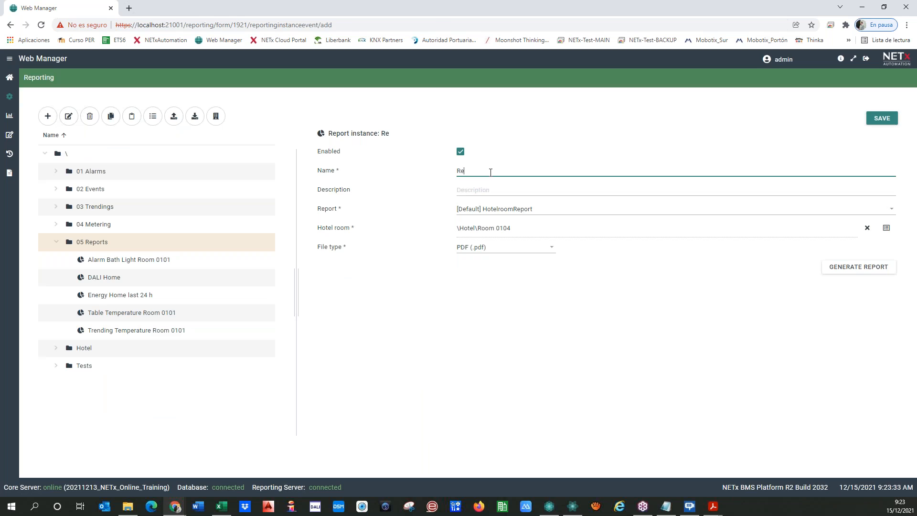
pyautogui.write('port Room 0104')
pyautogui.click(702, 333)
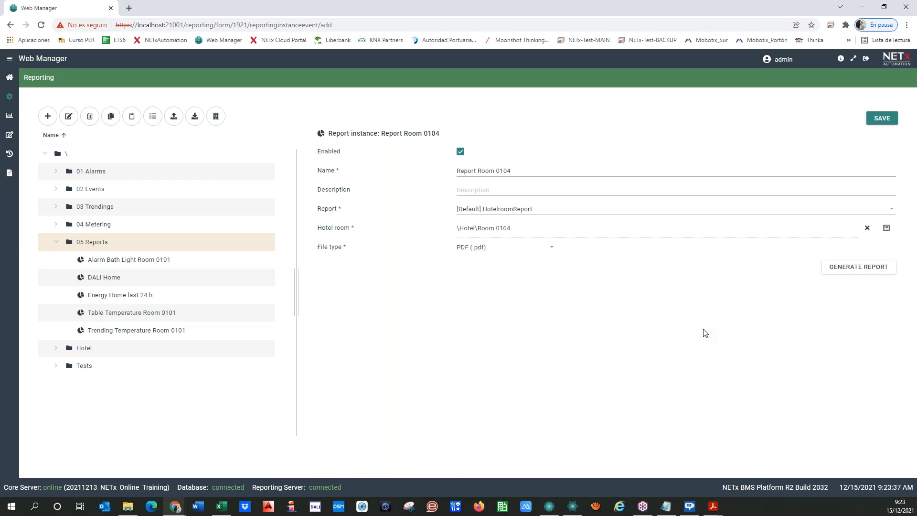
pyautogui.click(882, 118)
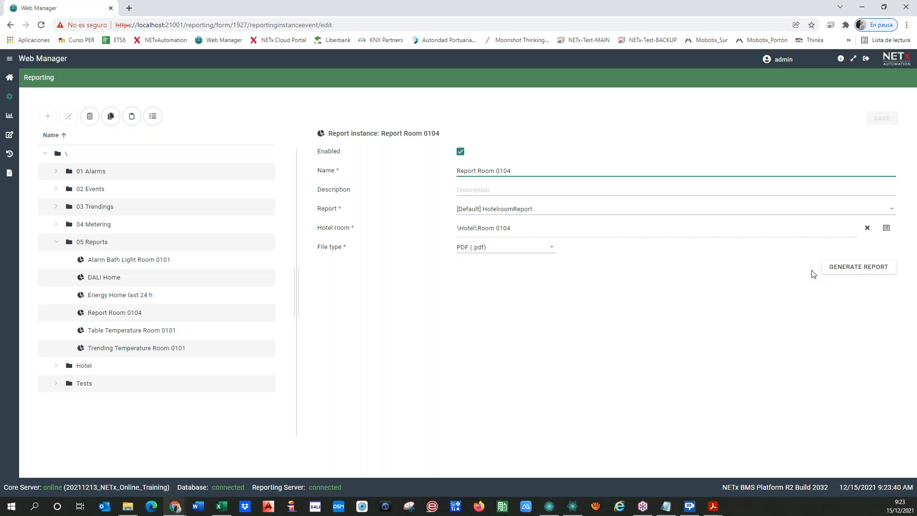
# Generate the Room 0104 hotel room PDF, scroll through it, then move Acrobat aside.
pyautogui.click(833, 273)
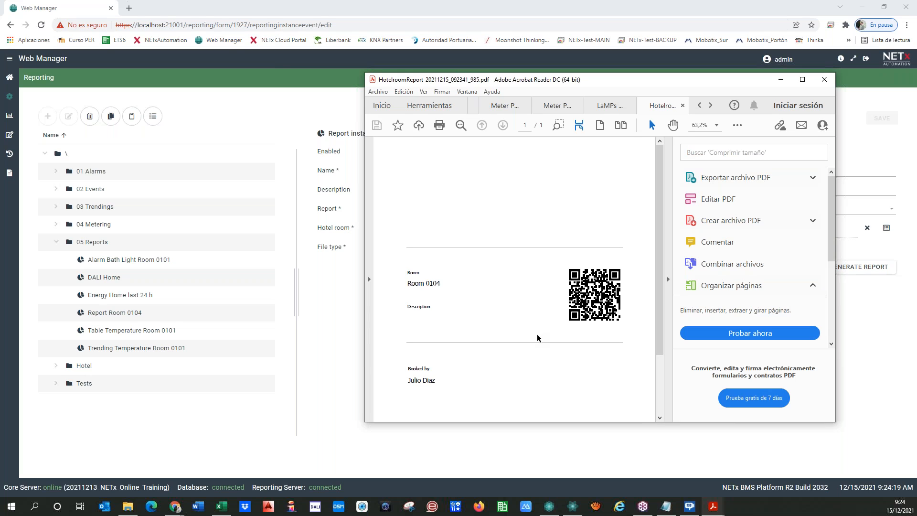
pyautogui.scroll(-3, 537, 337)
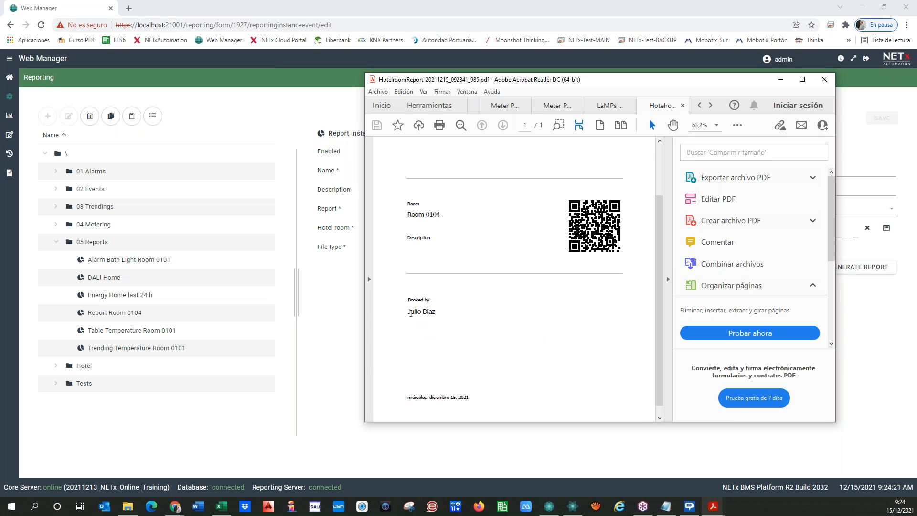
pyautogui.moveTo(407, 312); pyautogui.dragTo(445, 347)
pyautogui.click(409, 347)
pyautogui.scroll(2, 654, 297)
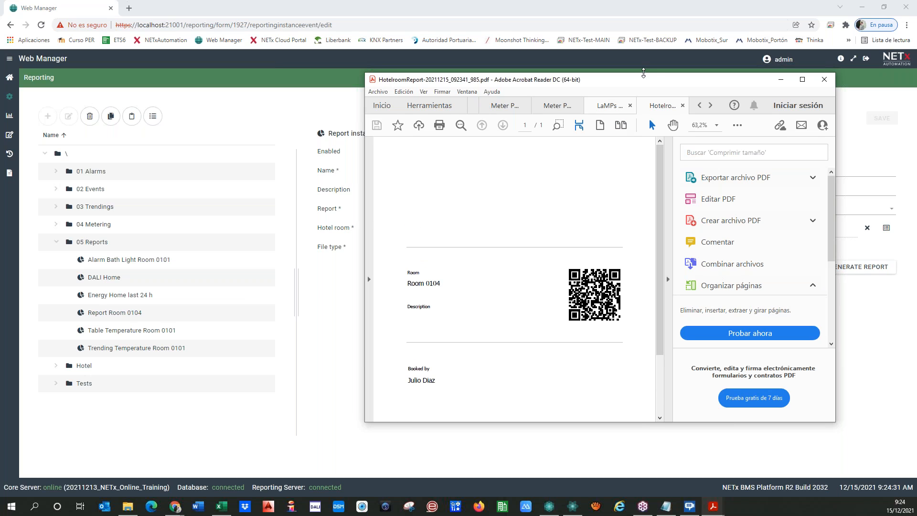
pyautogui.moveTo(646, 80); pyautogui.dragTo(0, 125)
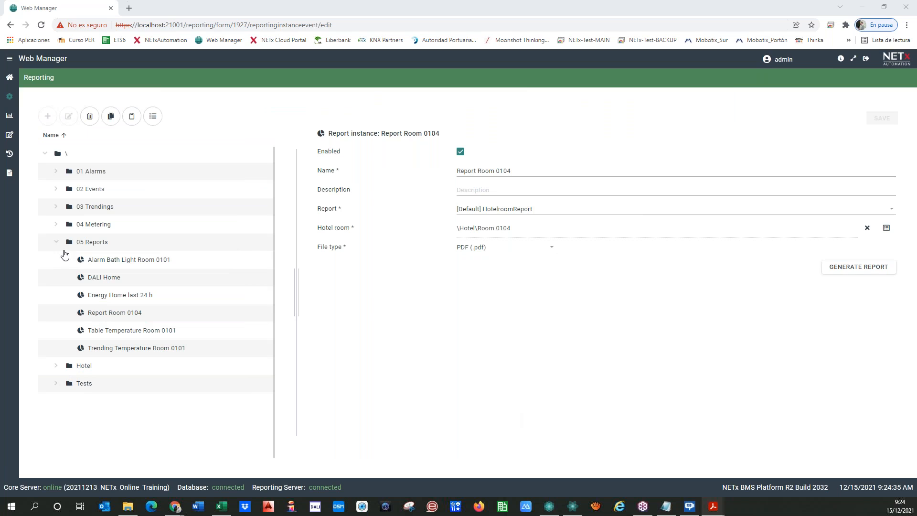
# Create a [Default] LaMPS Logbook report instance in 05 Reports for gateway Home\DALI\1.1.16 DALI HOME.
pyautogui.click(81, 242)
pyautogui.click(47, 117)
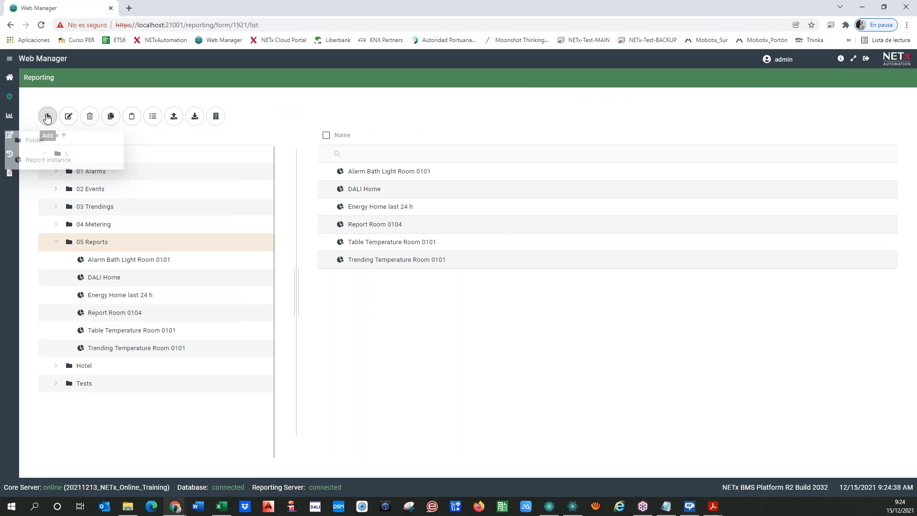
pyautogui.click(29, 159)
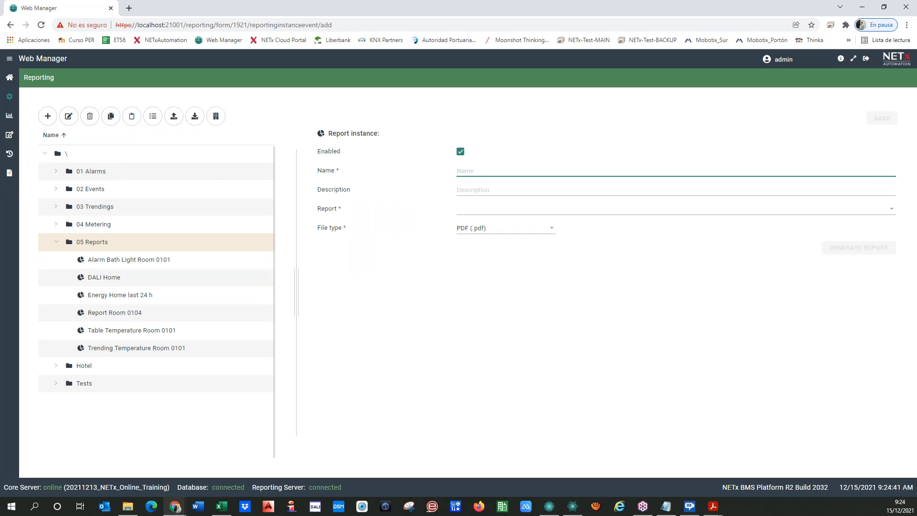
pyautogui.click(466, 209)
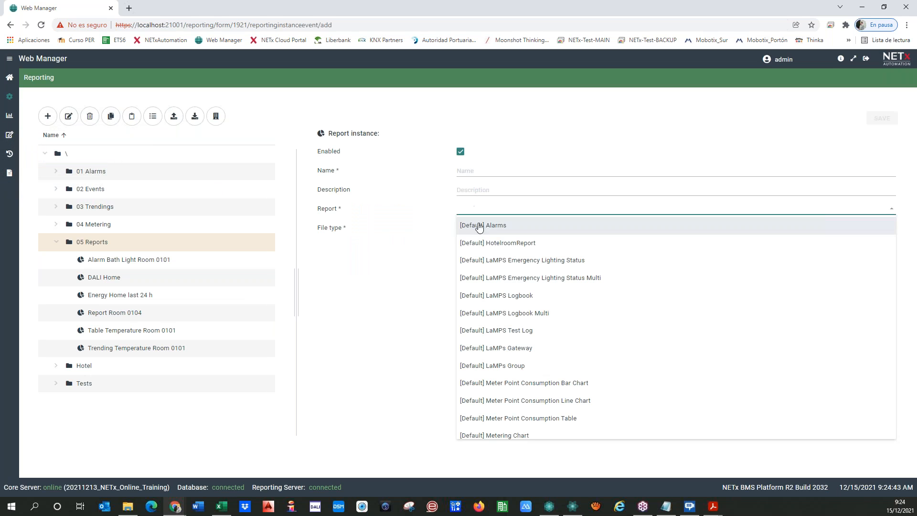
pyautogui.click(507, 296)
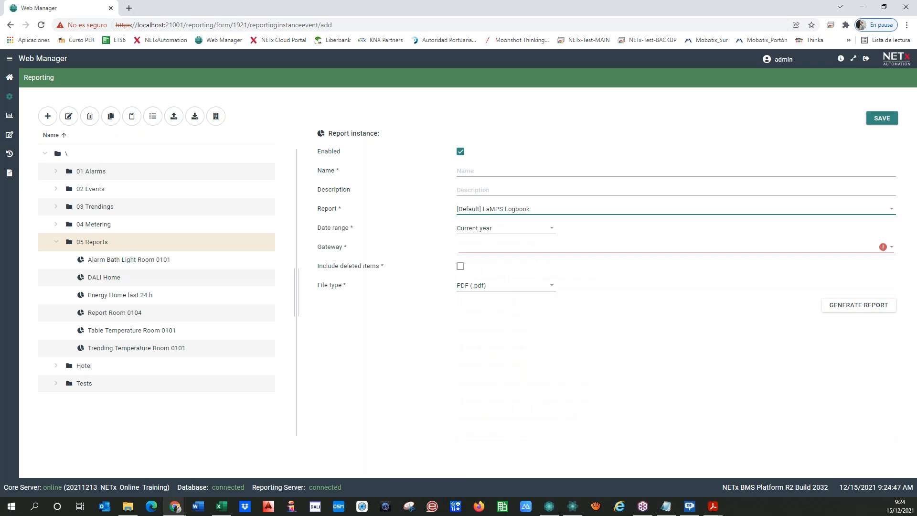
pyautogui.click(487, 249)
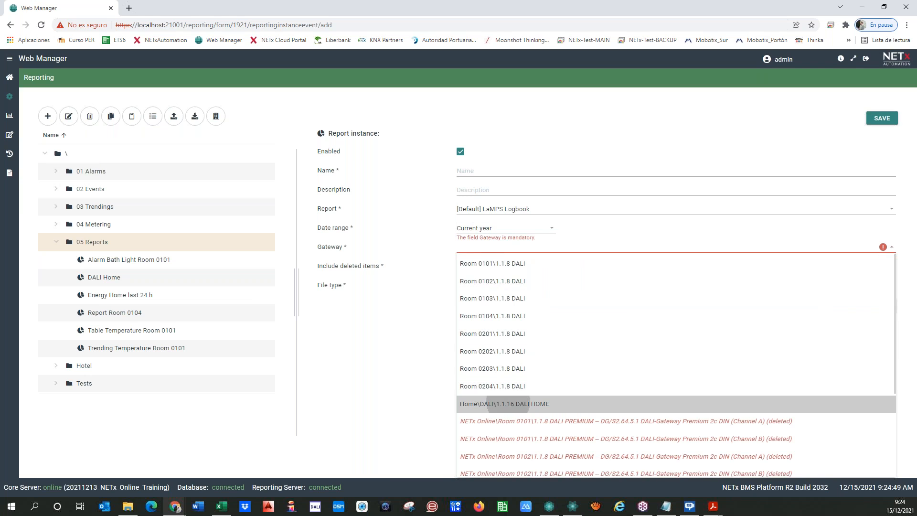
pyautogui.click(516, 404)
# Name the instance 'DALI Home Logbook', save it, and generate its PDF.
pyautogui.click(457, 169)
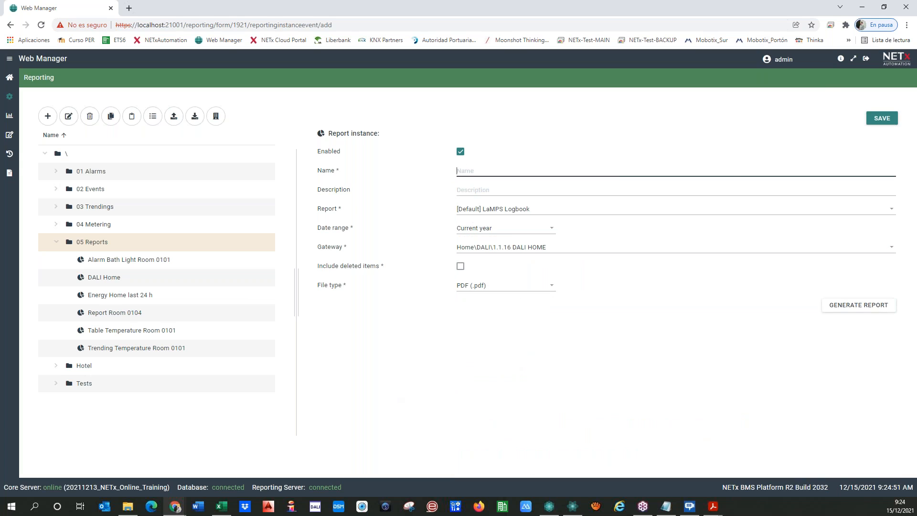
pyautogui.write('DAL')
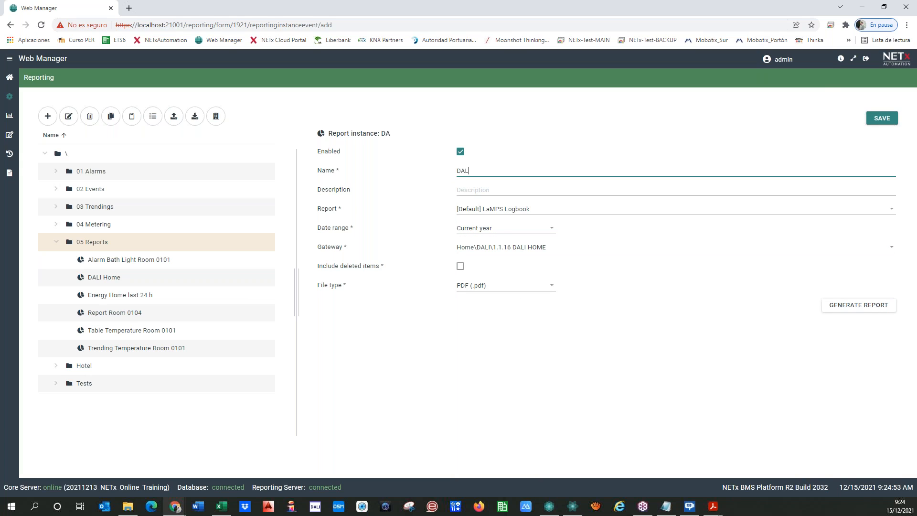
pyautogui.write('I Home Logbook')
pyautogui.click(881, 119)
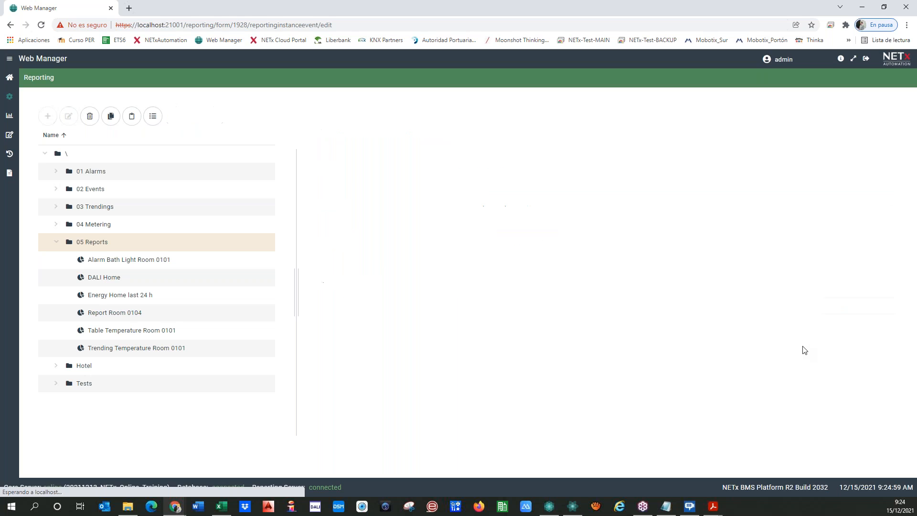
pyautogui.click(840, 306)
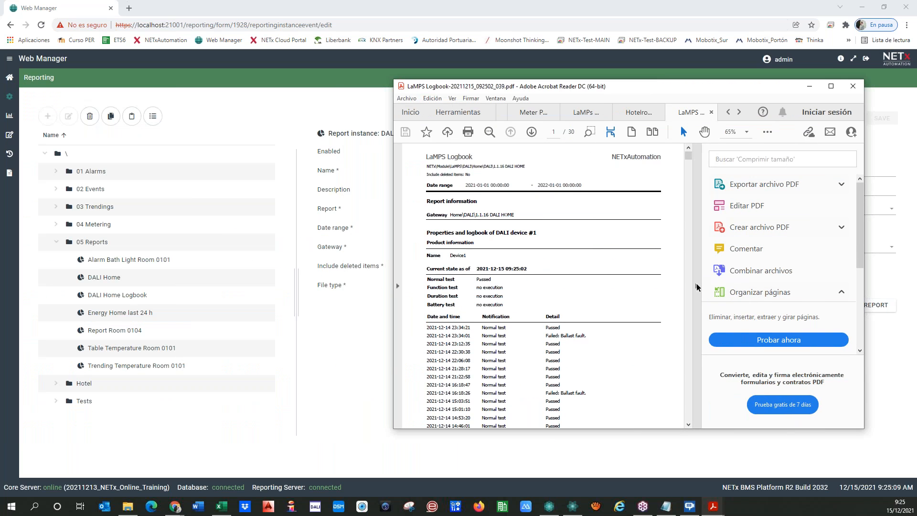
# Hide the tools pane, maximize Acrobat, and scroll down through the 30-page DALI HOME logbook.
pyautogui.click(696, 285)
pyautogui.click(831, 87)
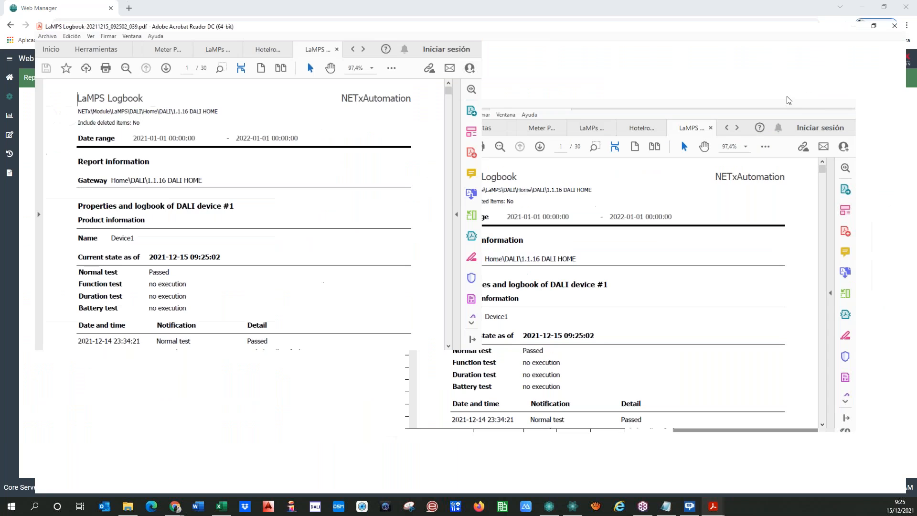
pyautogui.scroll(-2, 189, 276)
pyautogui.scroll(-5, 188, 277)
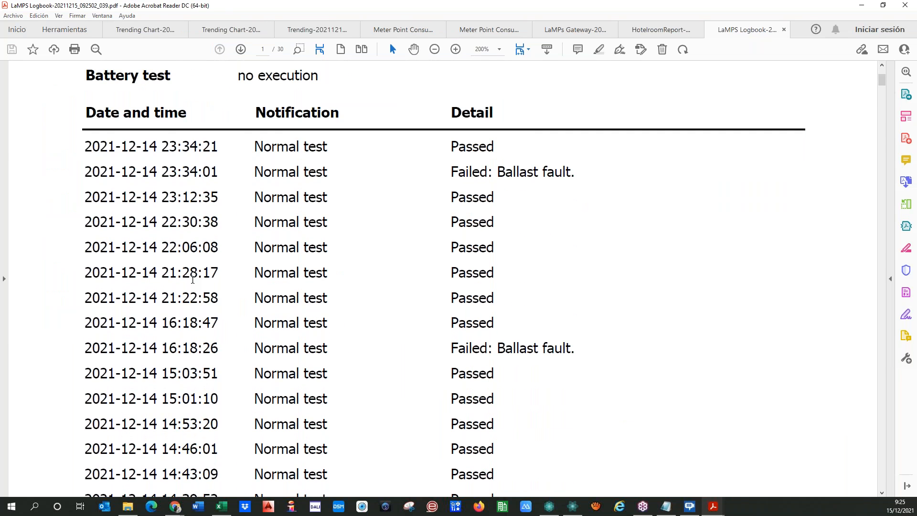
pyautogui.scroll(-1, 436, 167)
pyautogui.scroll(-7, 165, 184)
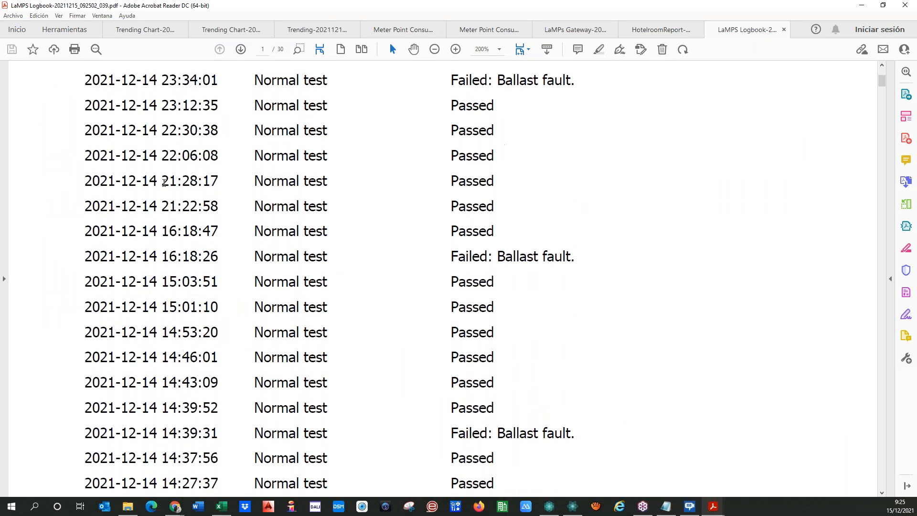
pyautogui.scroll(-14, 166, 185)
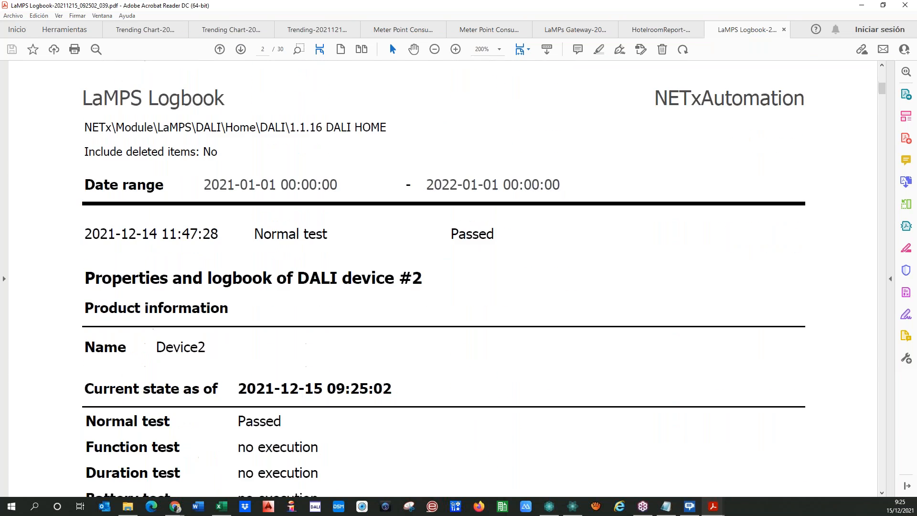
pyautogui.scroll(-10, 166, 187)
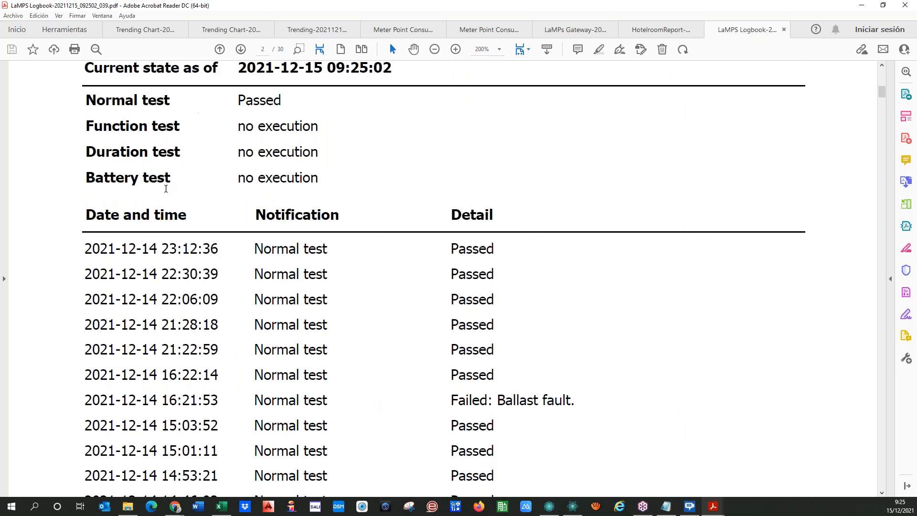
pyautogui.scroll(-15, 166, 187)
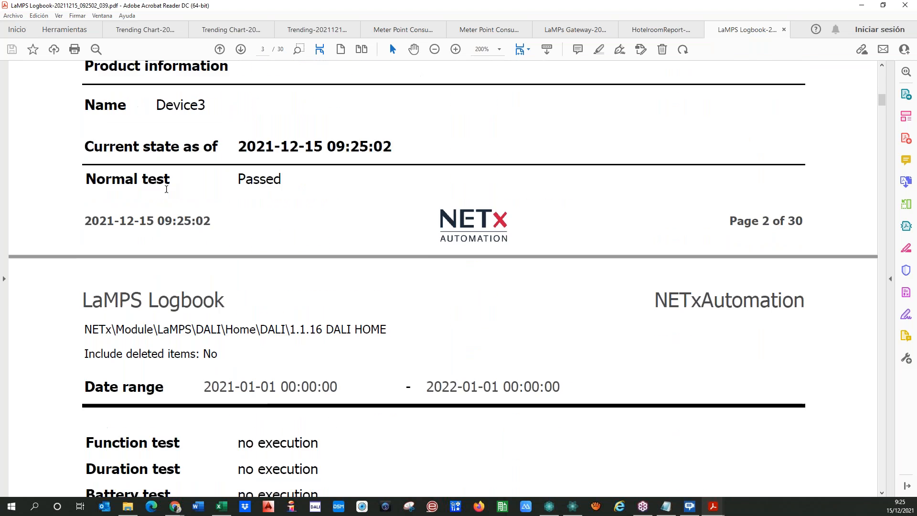
pyautogui.scroll(-2, 166, 189)
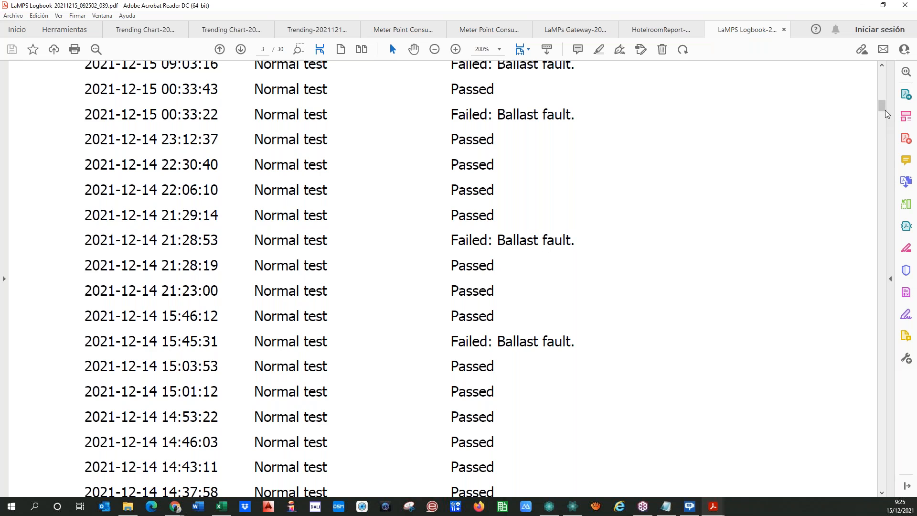
pyautogui.scroll(-6, 879, 163)
# Jump to the logbook's end, scroll back to page 29, then return to Web Manager.
pyautogui.moveTo(880, 163); pyautogui.dragTo(899, 484)
pyautogui.scroll(8, 277, 474)
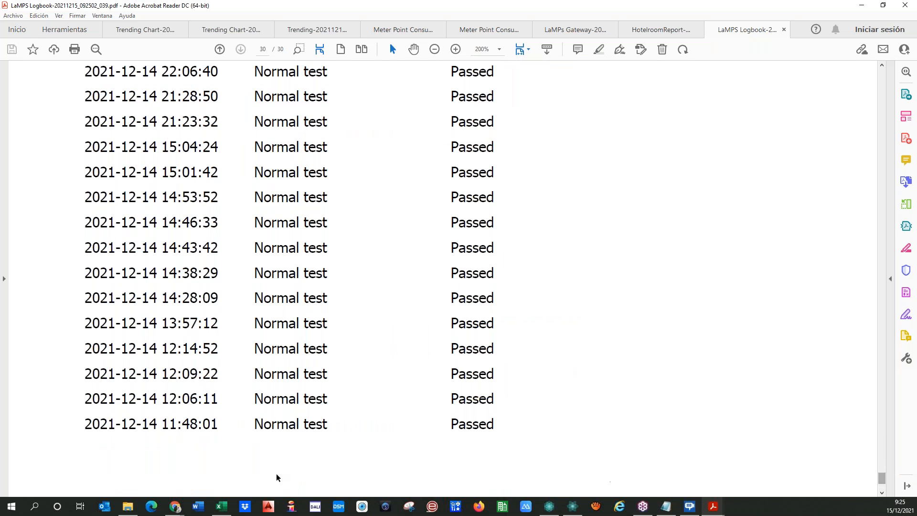
pyautogui.scroll(10, 224, 454)
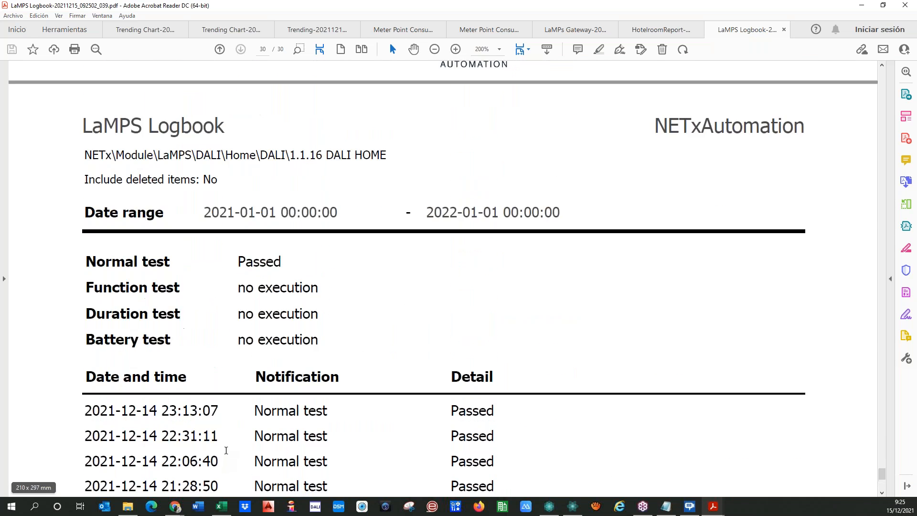
pyautogui.scroll(8, 229, 437)
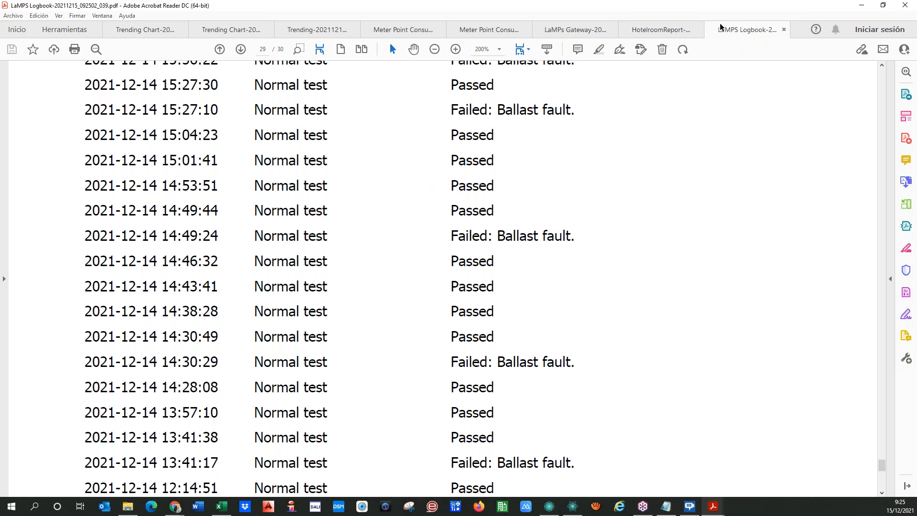
pyautogui.moveTo(665, 11); pyautogui.dragTo(0, 93)
pyautogui.click(508, 393)
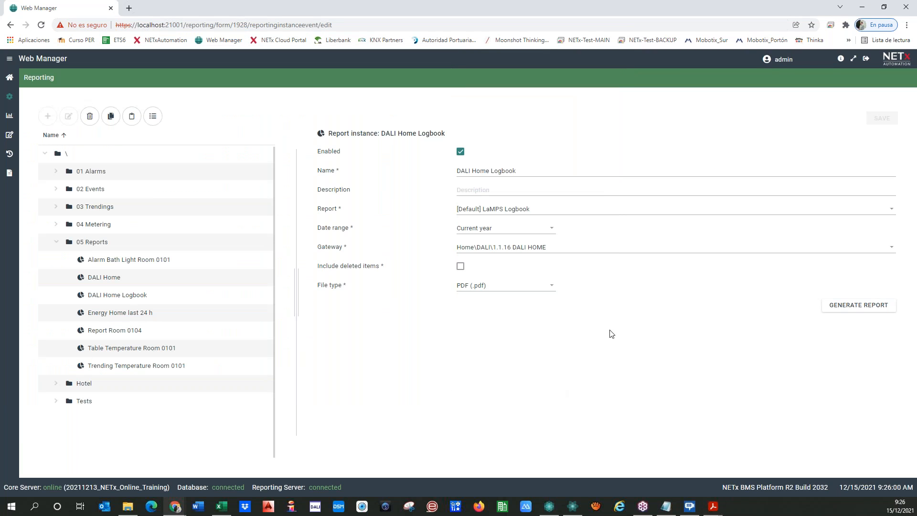
# Create another report instance in 05 Reports using [Default] LaMPS Logbook Multi.
pyautogui.click(92, 243)
pyautogui.click(46, 116)
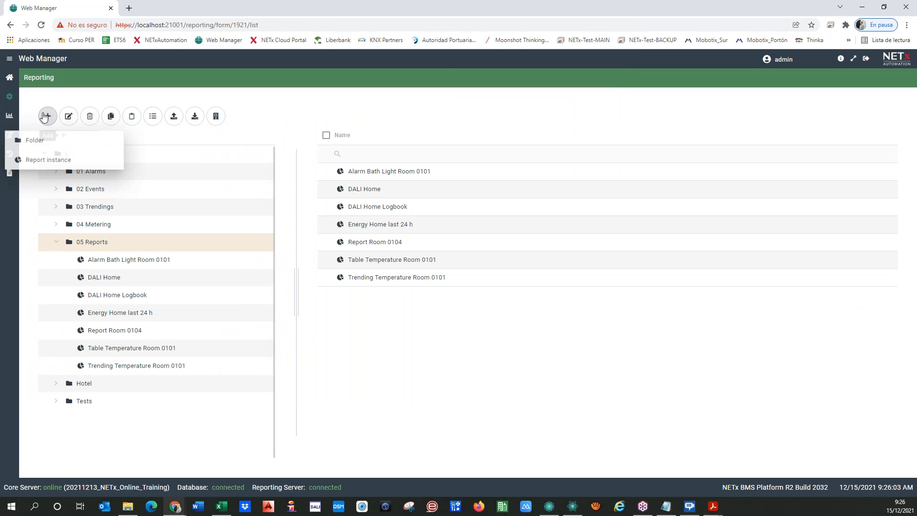
pyautogui.click(39, 159)
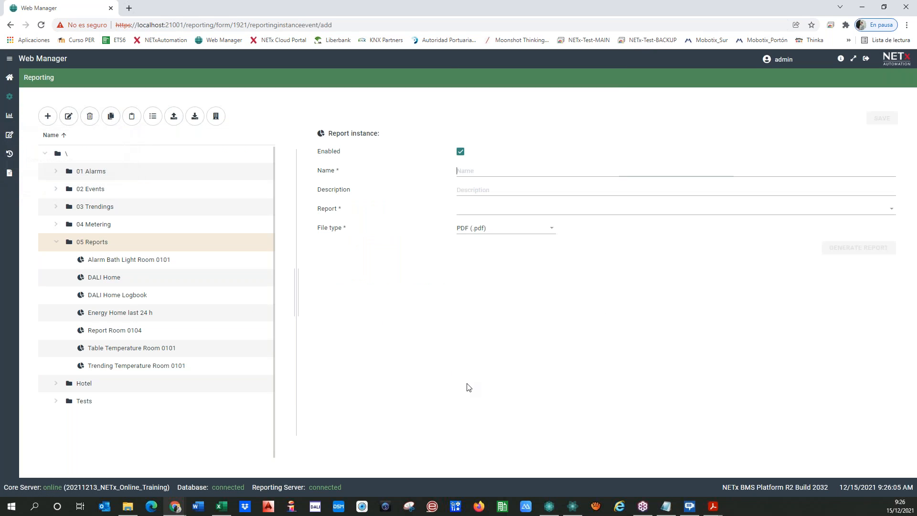
pyautogui.click(485, 212)
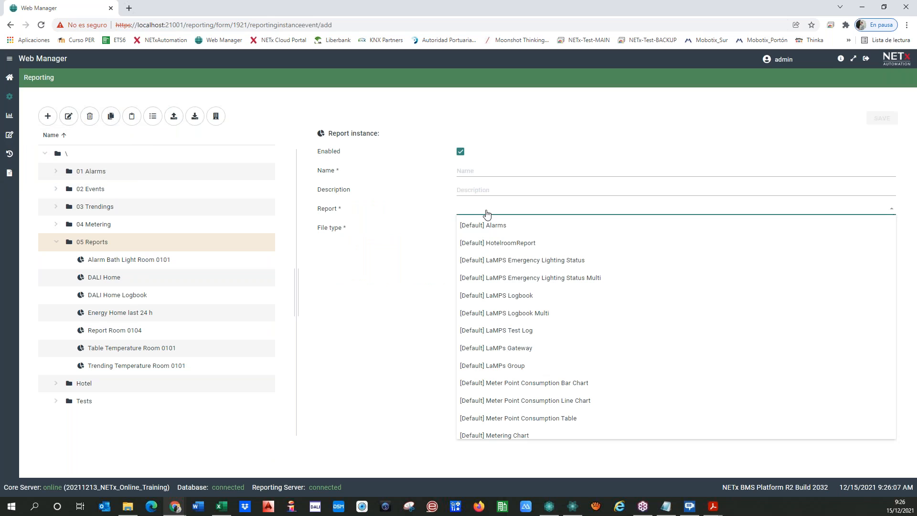
pyautogui.click(535, 312)
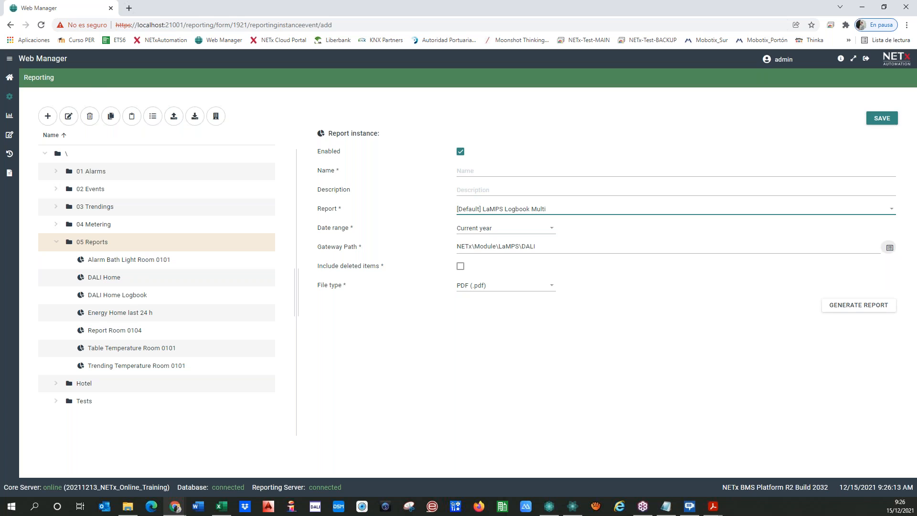
# Pick NETx\Module\LaMPS\DALI in the Item Tree as the gateway path.
pyautogui.click(889, 247)
pyautogui.click(148, 330)
pyautogui.click(146, 330)
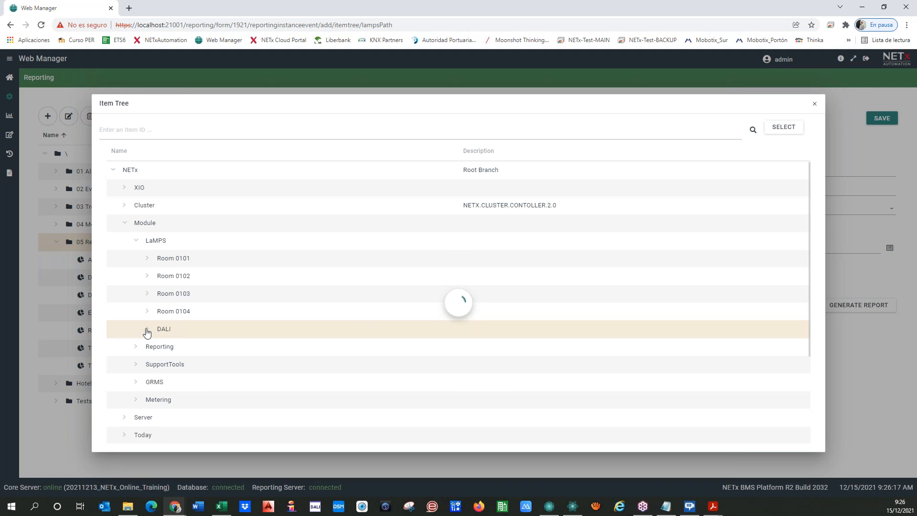
pyautogui.scroll(-3, 146, 332)
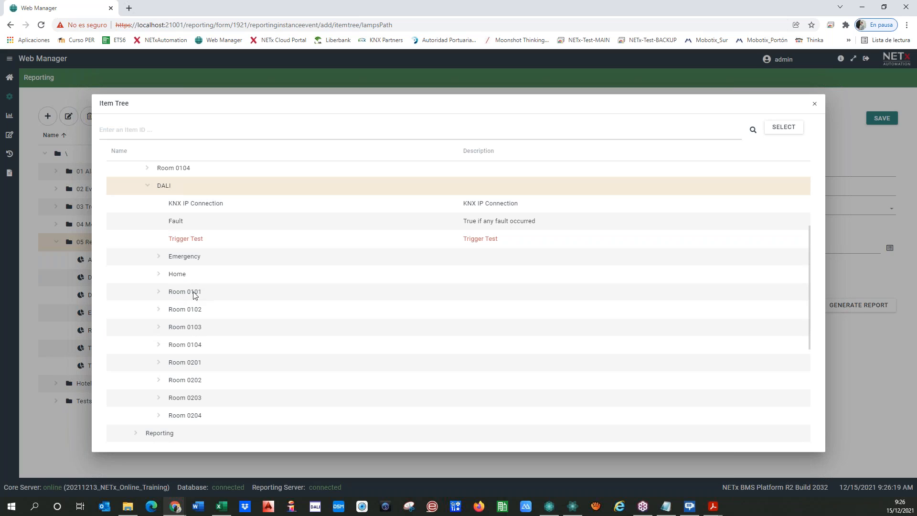
pyautogui.click(159, 292)
pyautogui.click(193, 295)
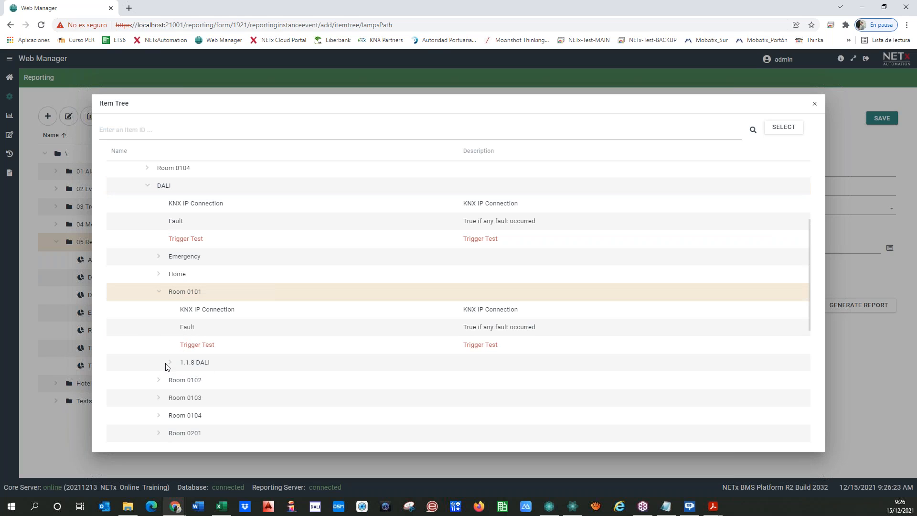
pyautogui.click(158, 292)
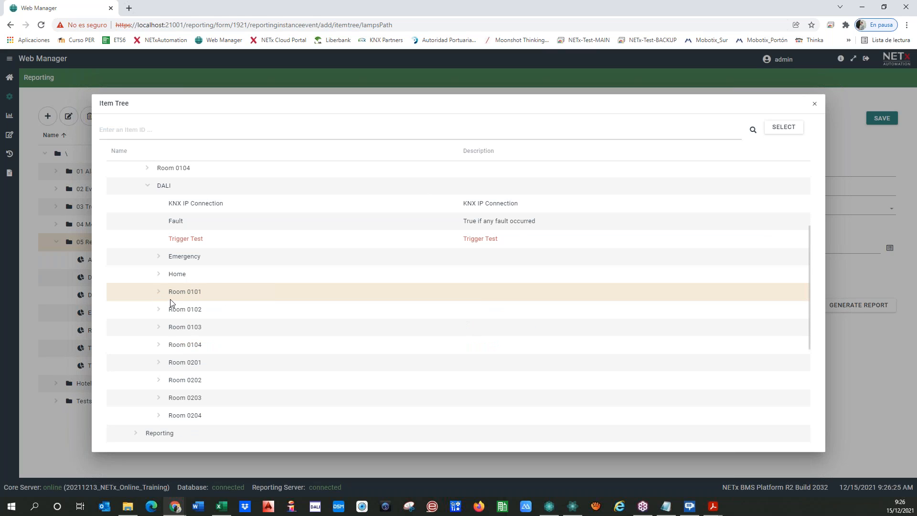
pyautogui.click(149, 190)
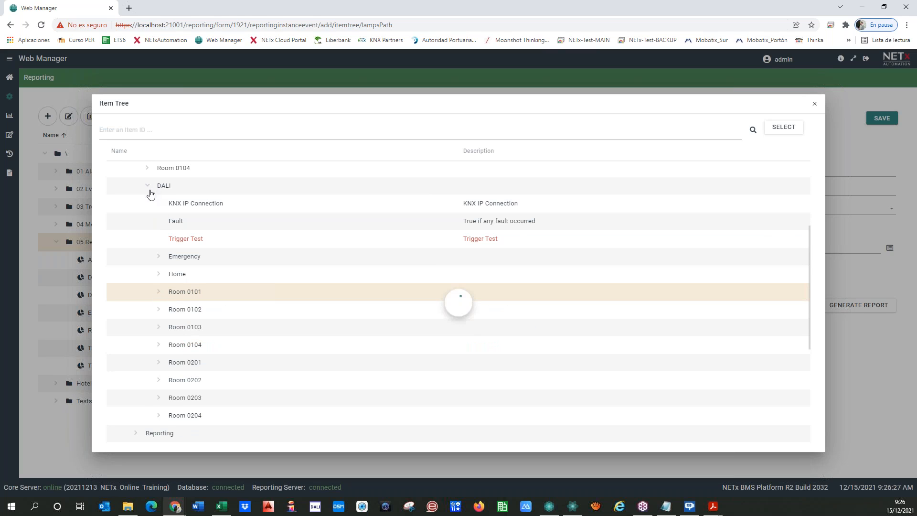
pyautogui.click(252, 209)
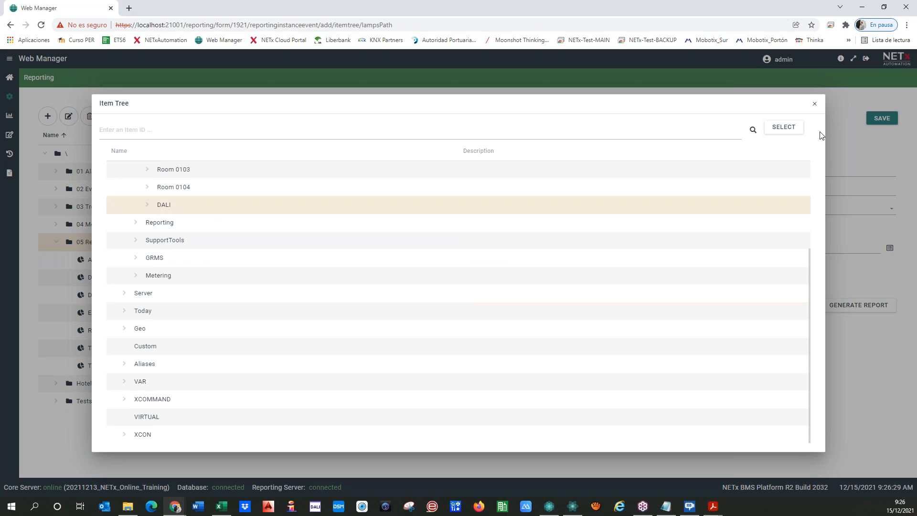
pyautogui.click(783, 126)
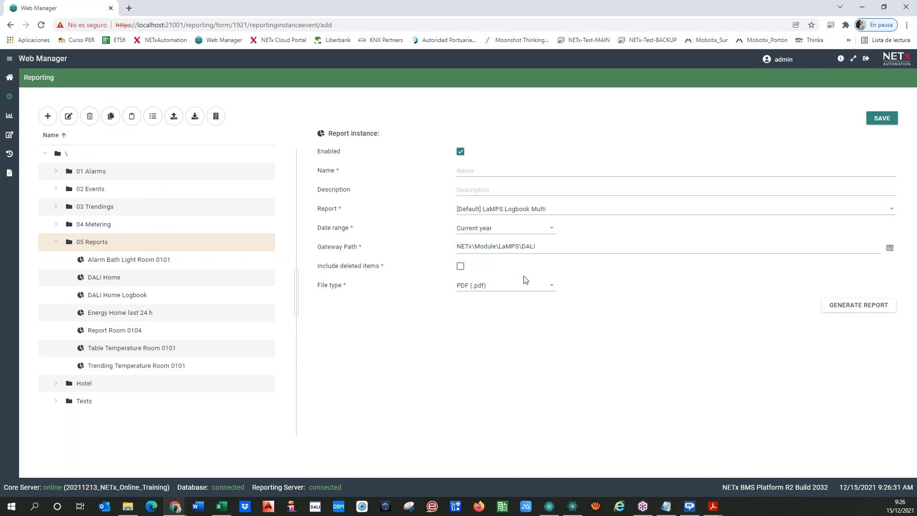
# Name the instance 'DALI Logbook All', keep PDF (.pdf) output, save, and generate the report.
pyautogui.click(480, 173)
pyautogui.write('DALI Logbook')
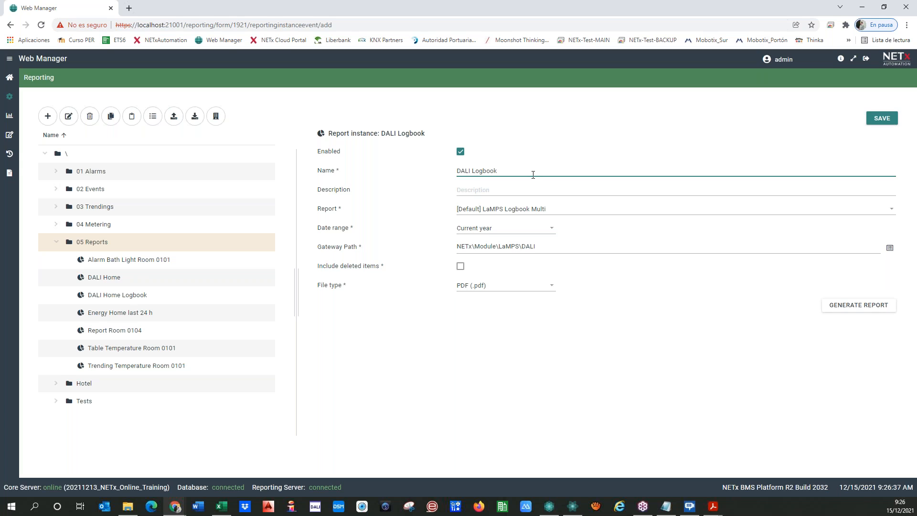
pyautogui.write(' All')
pyautogui.click(552, 289)
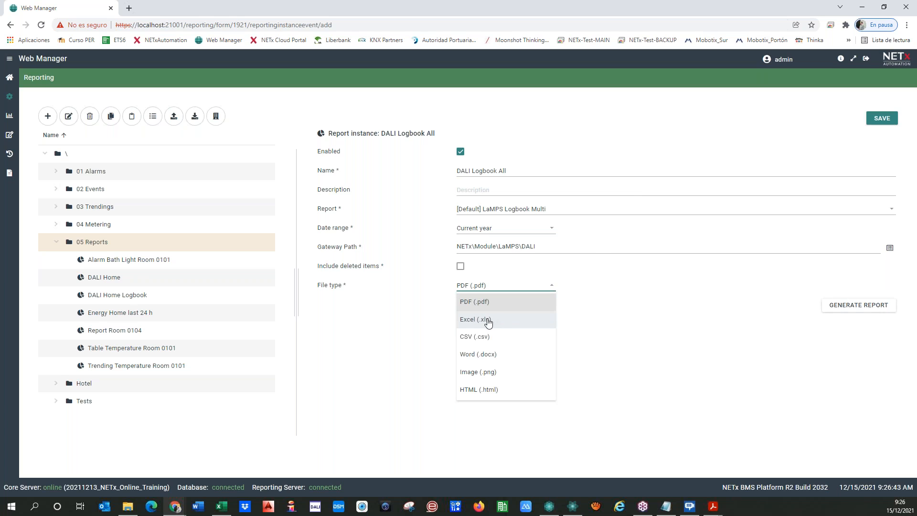
pyautogui.click(430, 331)
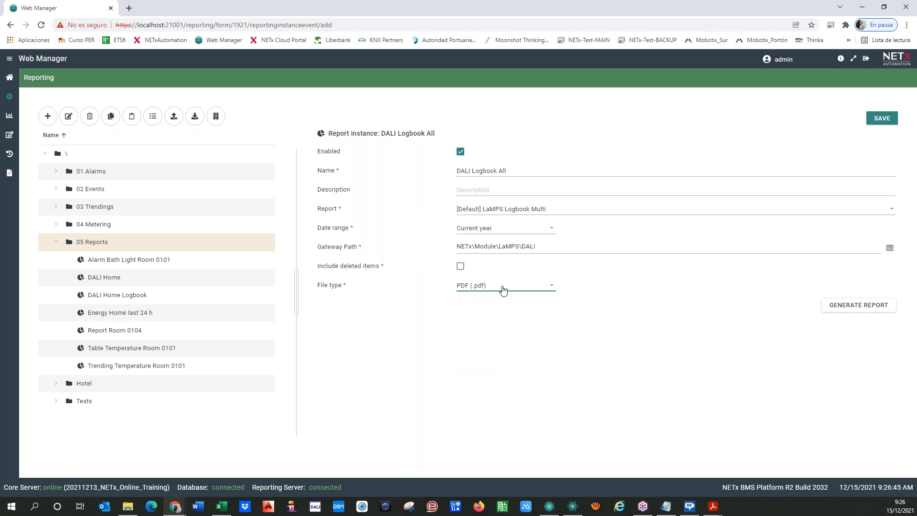
pyautogui.click(883, 122)
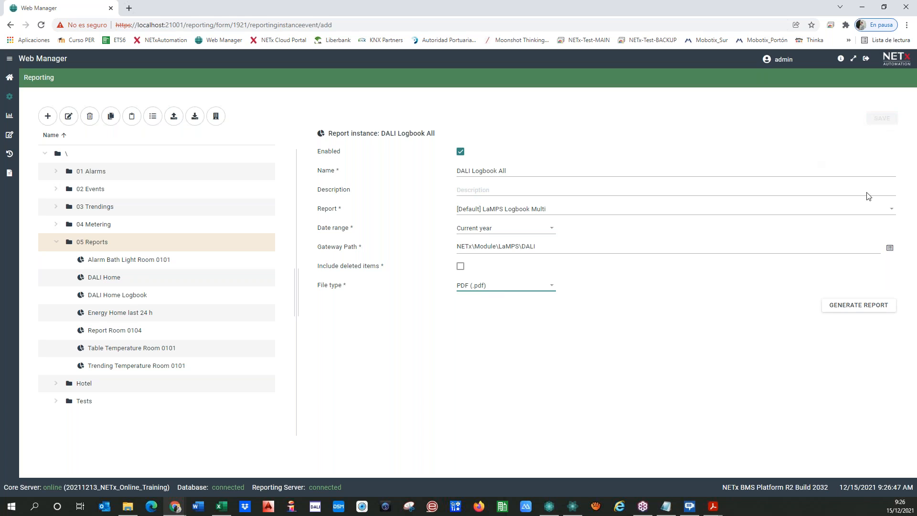
pyautogui.click(838, 308)
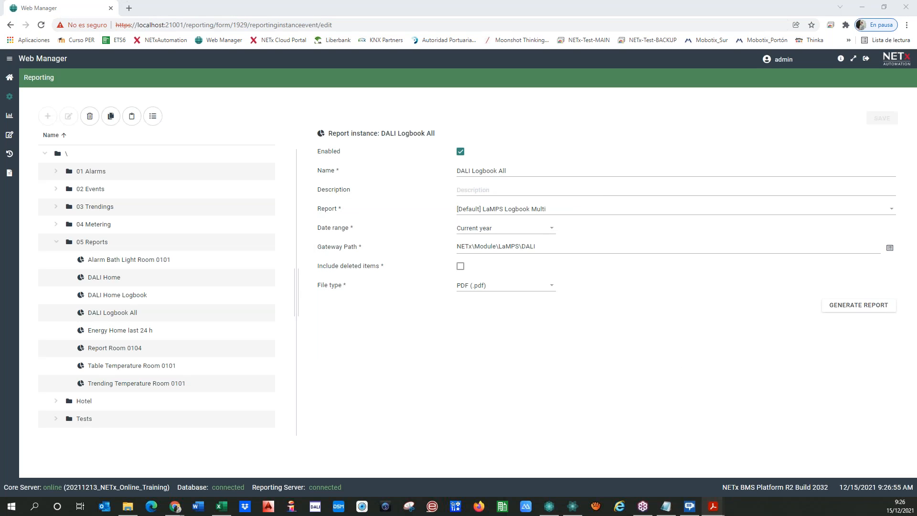
# Maximize Acrobat, switch to Two Page view, and scroll through the 50-page LaMPS Logbook Multi PDF.
pyautogui.moveTo(310, 91); pyautogui.dragTo(542, 106)
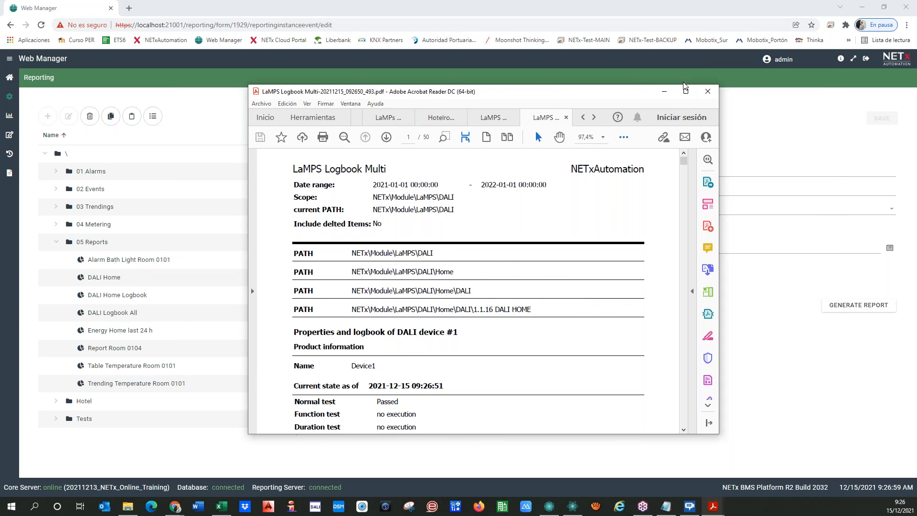
pyautogui.click(686, 92)
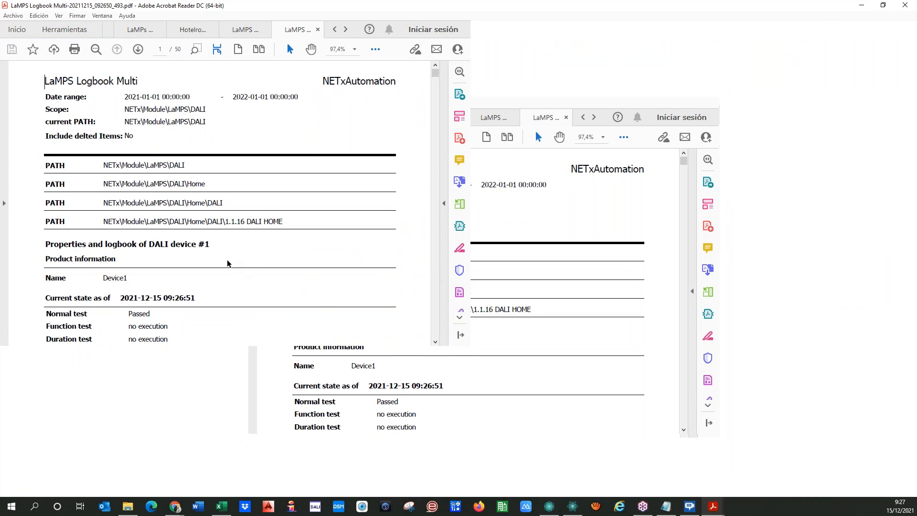
pyautogui.click(364, 51)
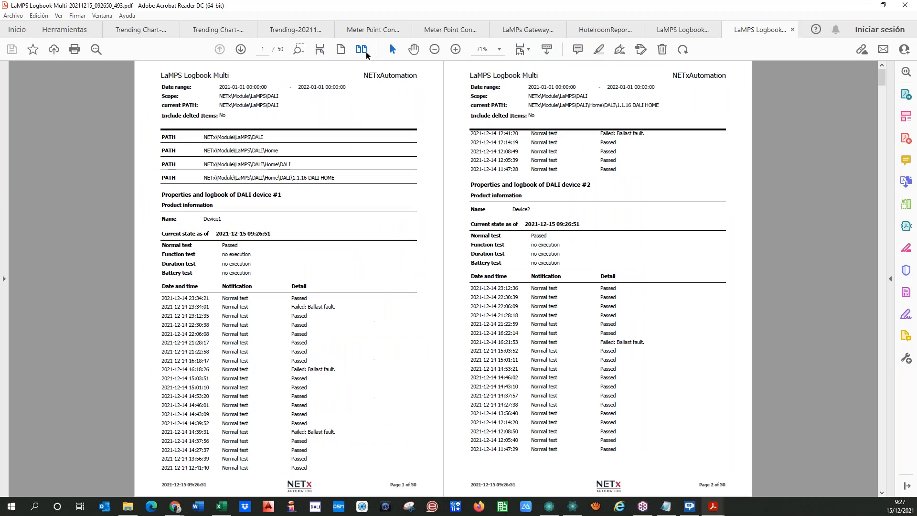
pyautogui.scroll(-3, 393, 205)
pyautogui.scroll(-3, 392, 204)
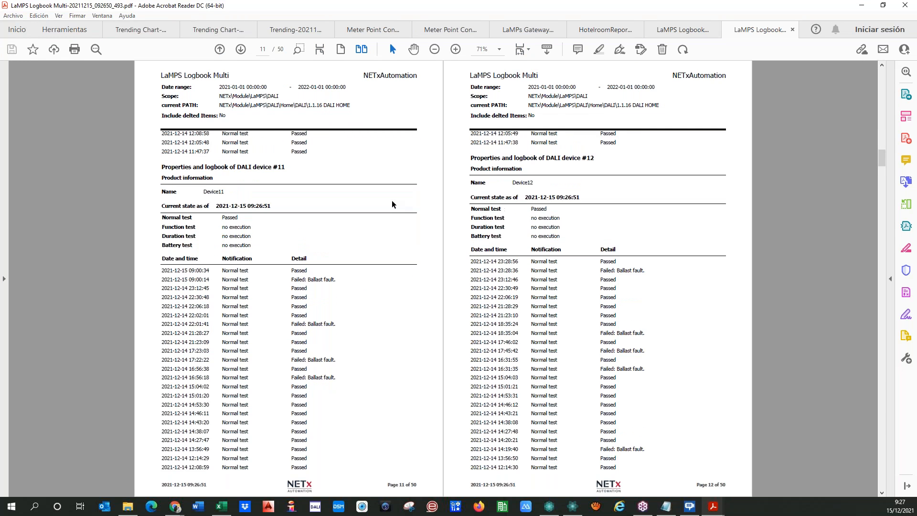
pyautogui.scroll(-2, 390, 199)
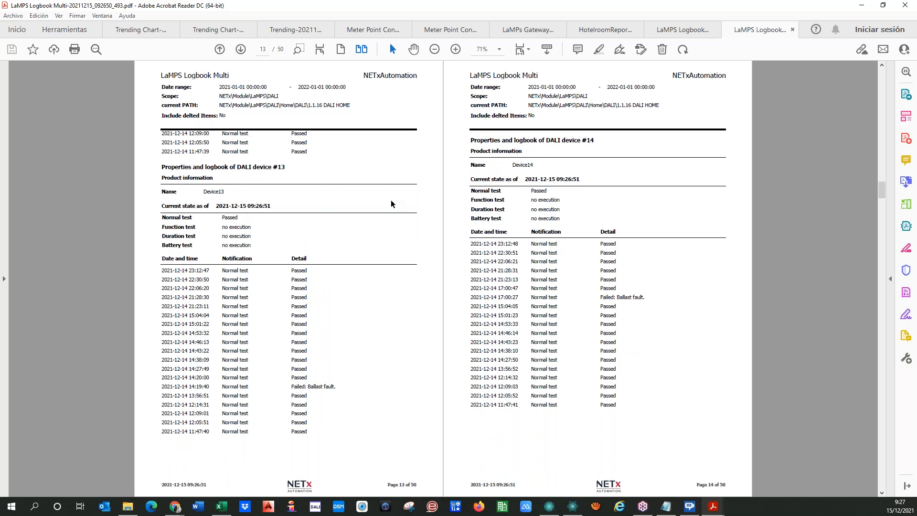
pyautogui.scroll(-1, 385, 201)
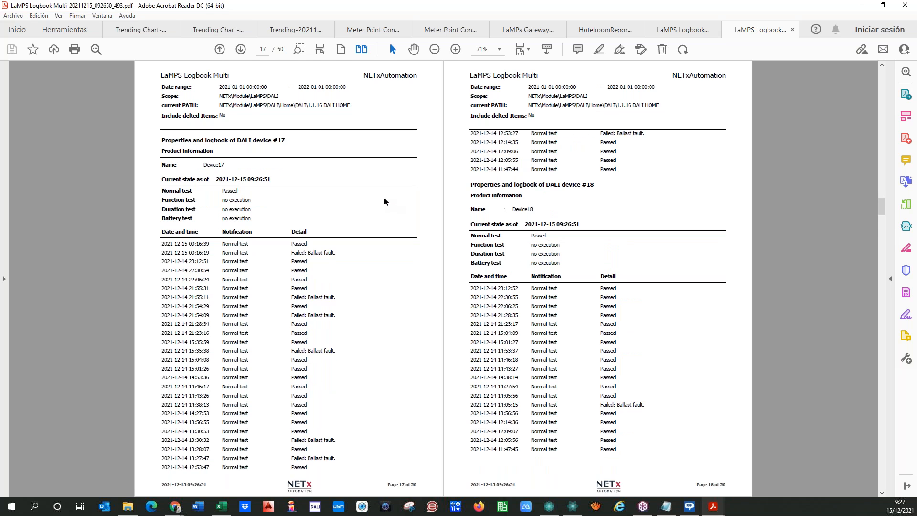
pyautogui.scroll(-6, 384, 201)
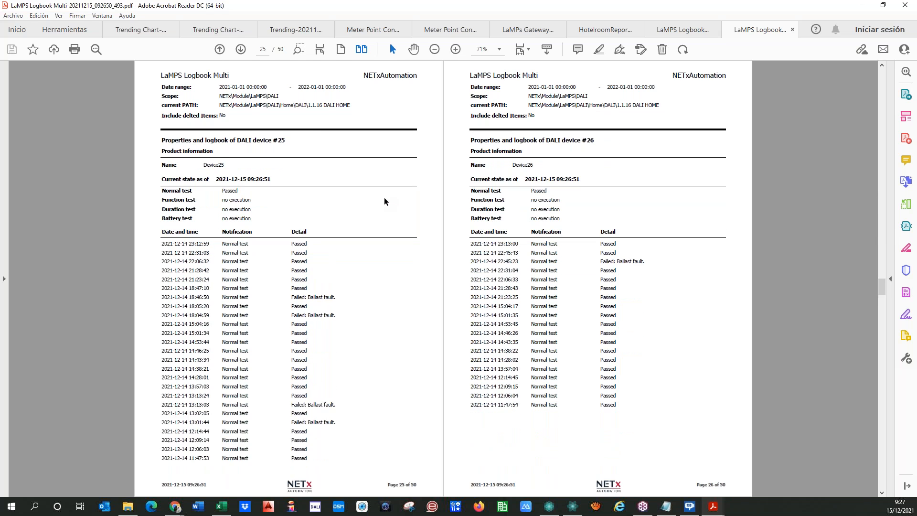
pyautogui.scroll(-5, 385, 201)
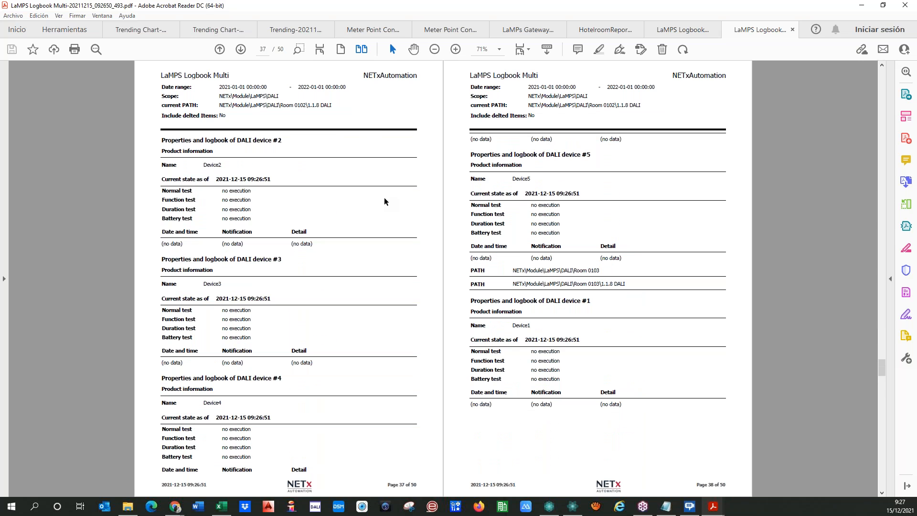
pyautogui.scroll(3, 384, 201)
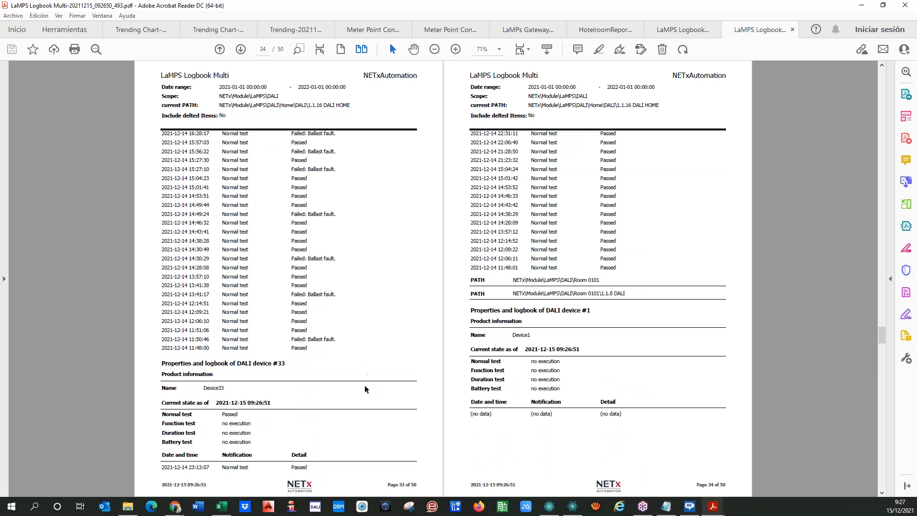
pyautogui.scroll(-1, 362, 385)
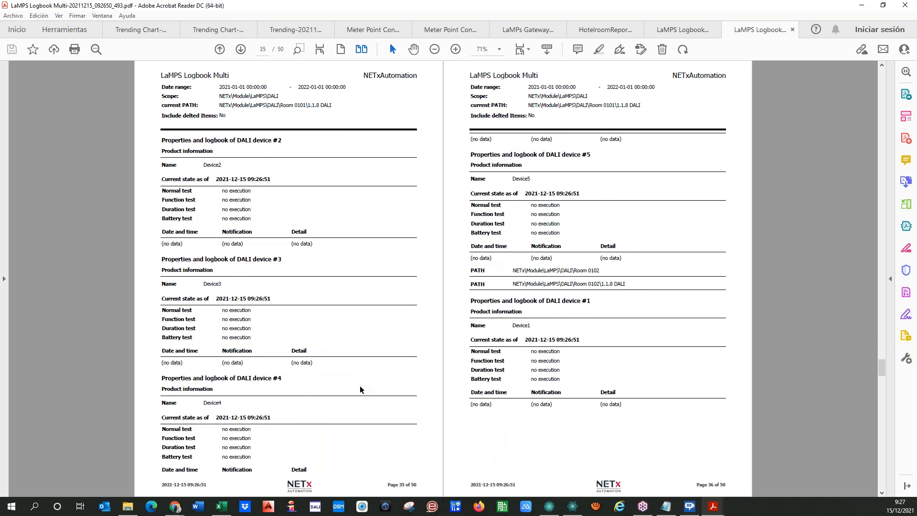
pyautogui.scroll(1, 358, 389)
pyautogui.scroll(9, 358, 389)
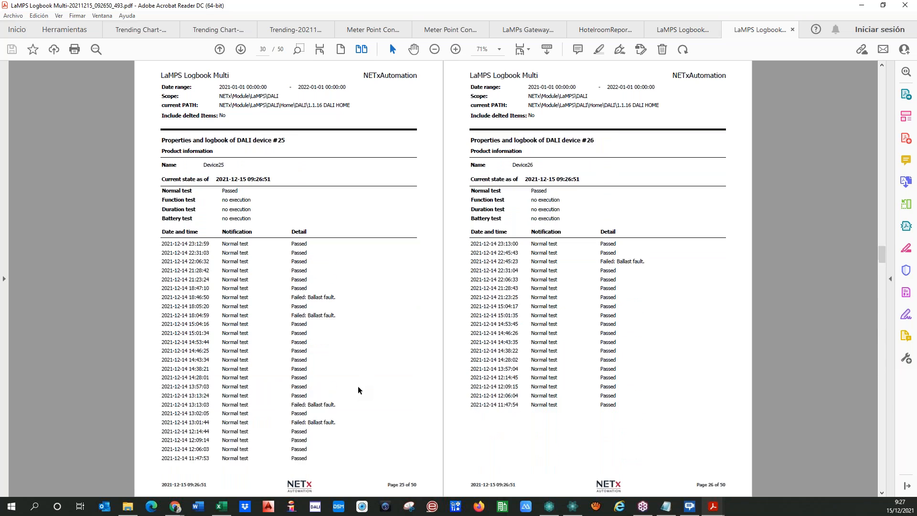
pyautogui.scroll(1, 355, 385)
# Review more logbook pages from page 16, then restore Acrobat and drag it off screen.
pyautogui.moveTo(531, 107); pyautogui.dragTo(675, 108)
pyautogui.click(579, 127)
pyautogui.scroll(-13, 499, 315)
pyautogui.scroll(-2, 498, 315)
pyautogui.scroll(-1, 498, 319)
pyautogui.scroll(-2, 498, 316)
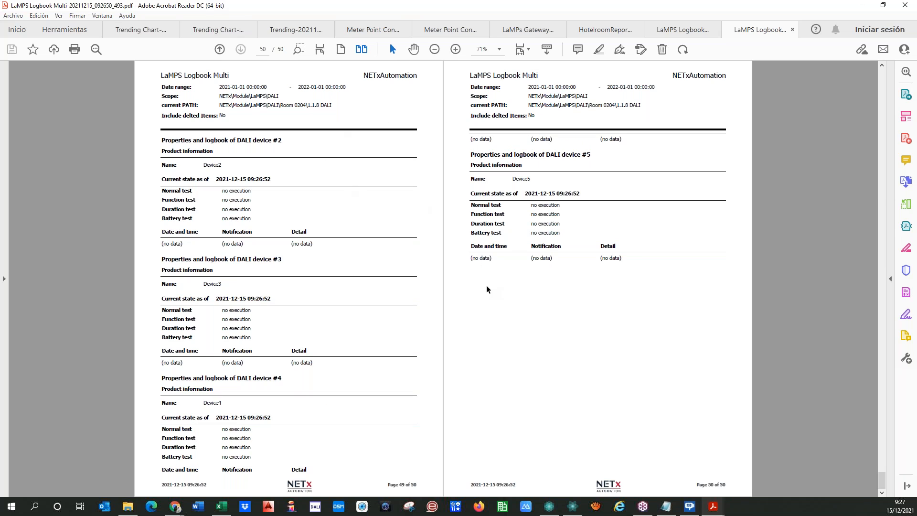
pyautogui.scroll(10, 498, 292)
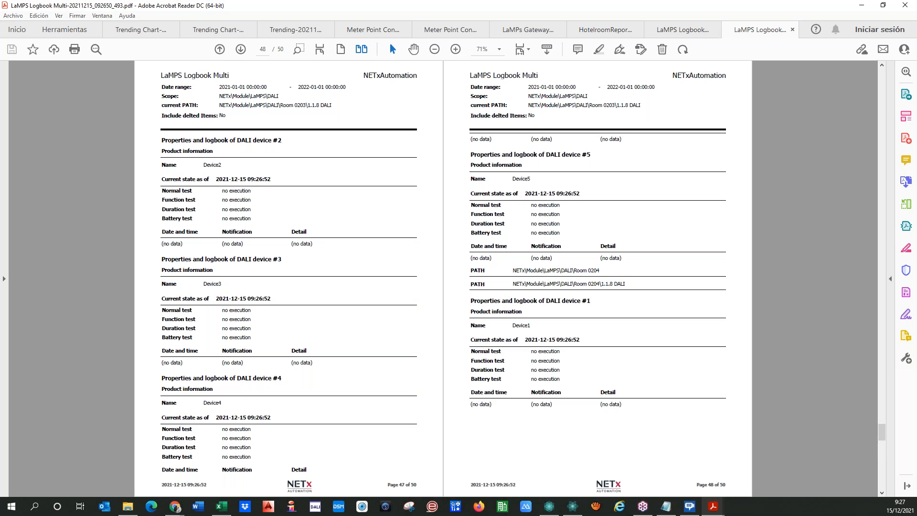
pyautogui.scroll(-5, 526, 280)
pyautogui.scroll(3, 280, 327)
pyautogui.scroll(10, 348, 284)
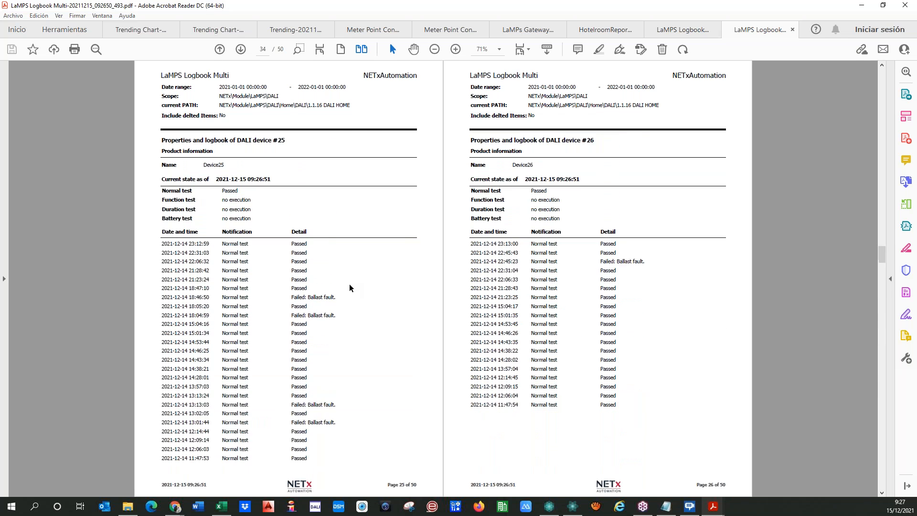
pyautogui.scroll(8, 348, 283)
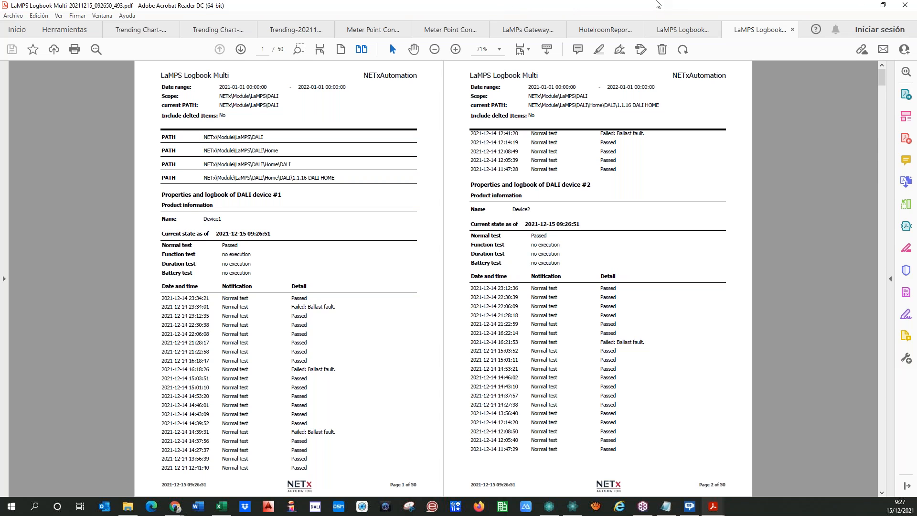
pyautogui.moveTo(654, 3); pyautogui.dragTo(133, 36)
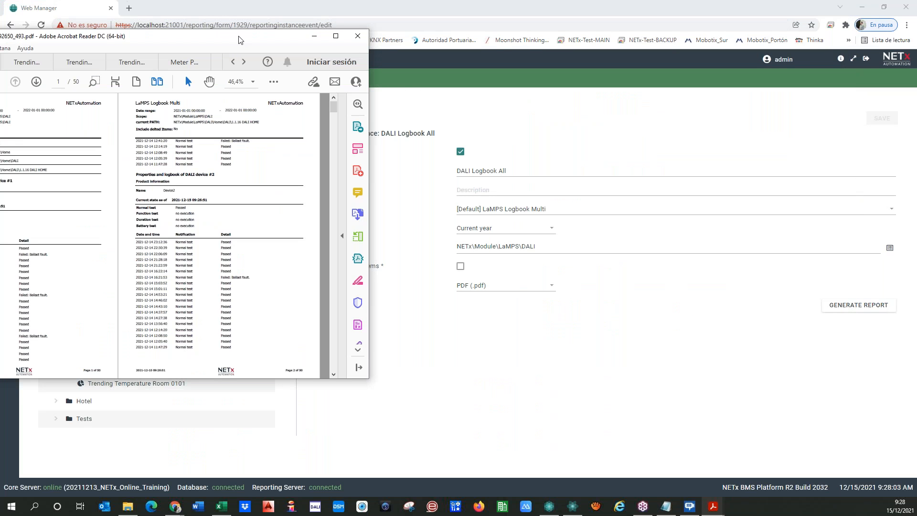
pyautogui.moveTo(241, 40); pyautogui.dragTo(0, 64)
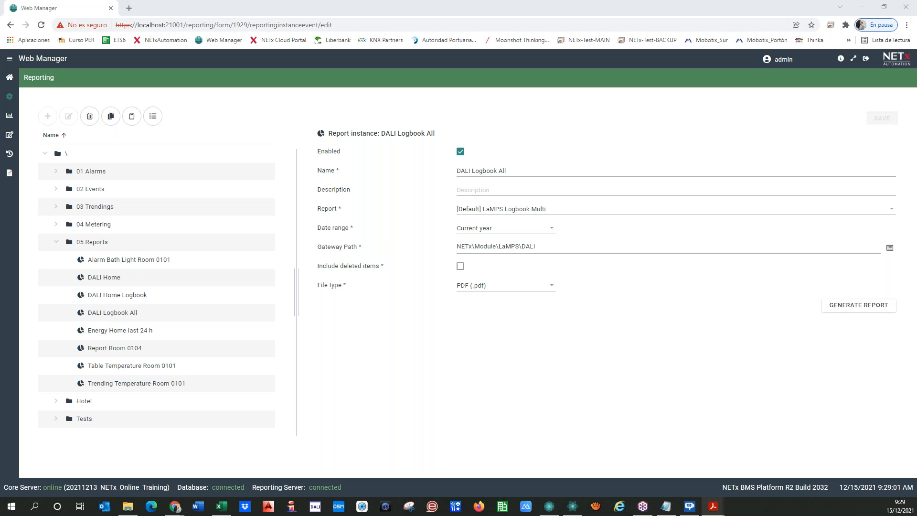
# Start a new report instance in 05 Reports using the LaMPs Group report template.
pyautogui.click(94, 243)
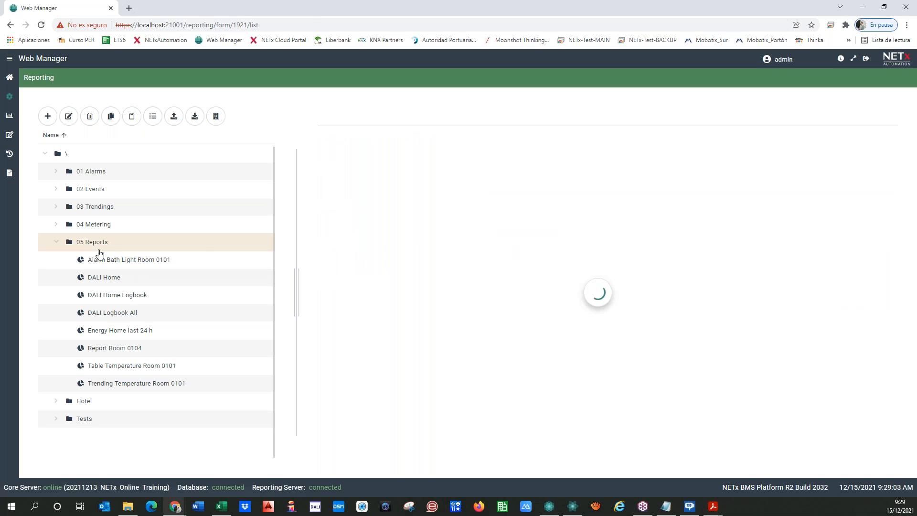
pyautogui.click(48, 116)
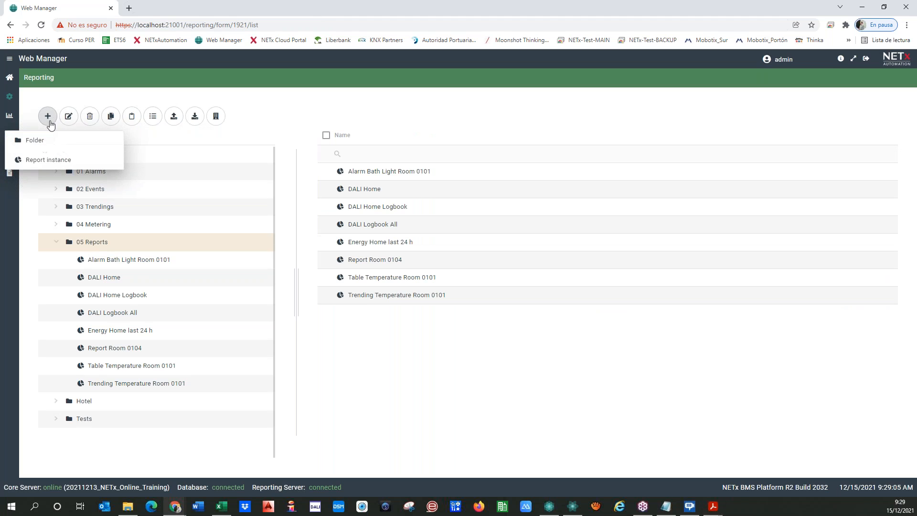
pyautogui.click(50, 163)
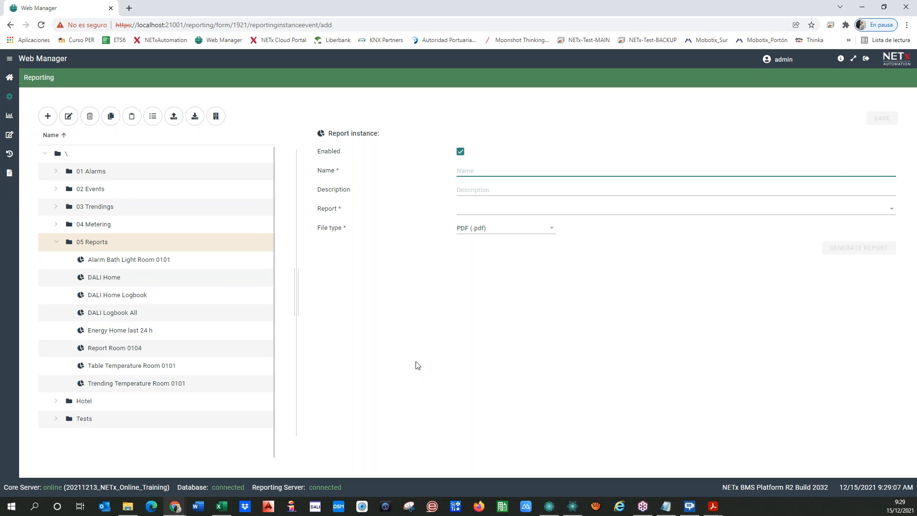
pyautogui.click(482, 209)
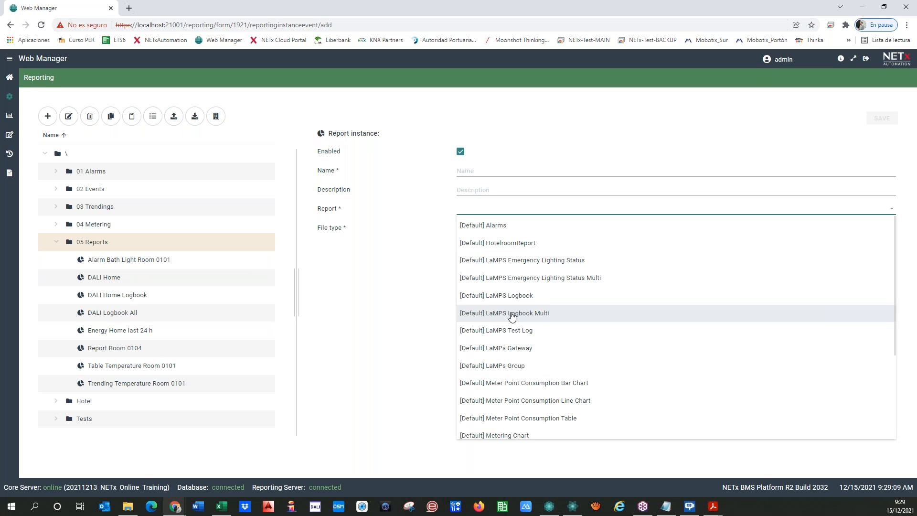
pyautogui.scroll(-1, 489, 272)
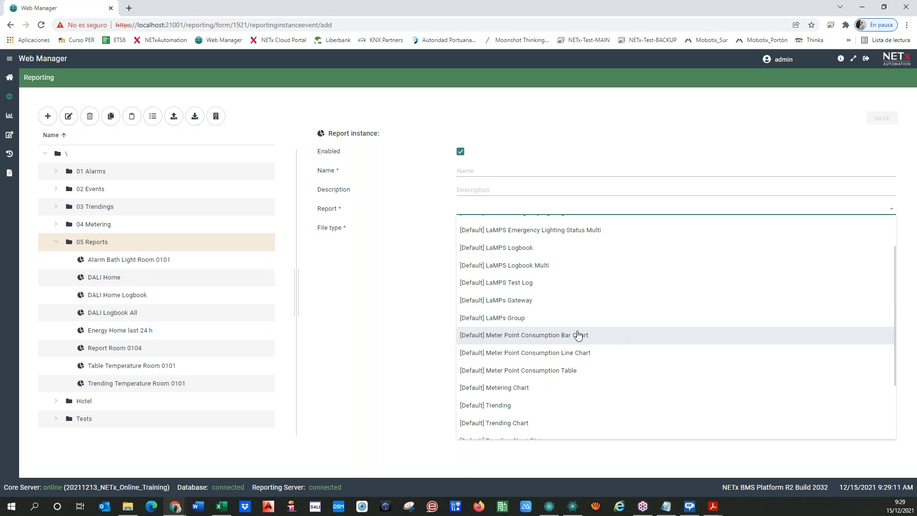
pyautogui.click(505, 317)
# Pick the AbbDgsx6451Config gateway, then switch the template to [Default] LaMPS Emergency Lighting Status.
pyautogui.click(480, 249)
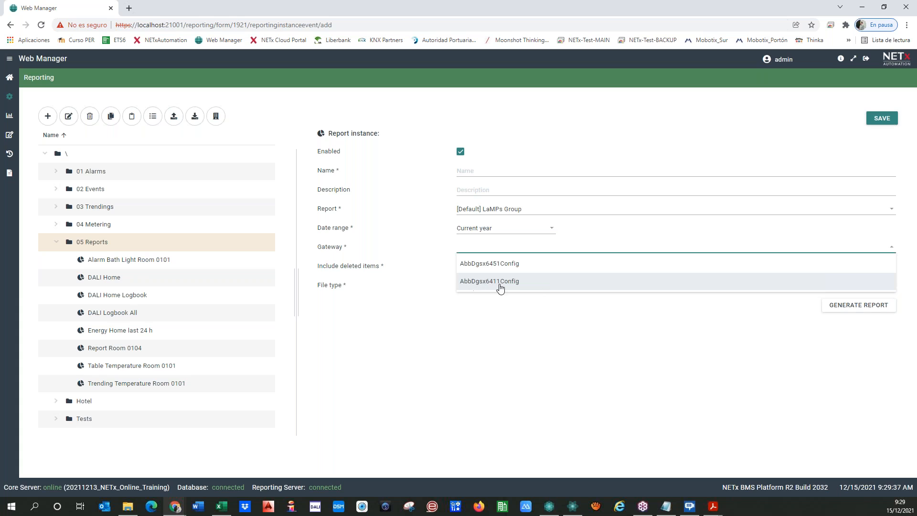
pyautogui.click(474, 310)
pyautogui.click(488, 249)
pyautogui.click(482, 263)
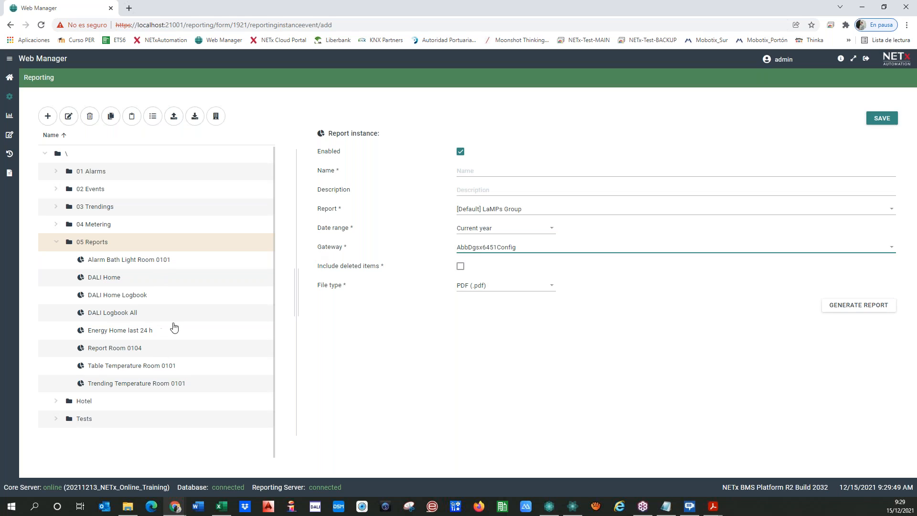
pyautogui.click(499, 210)
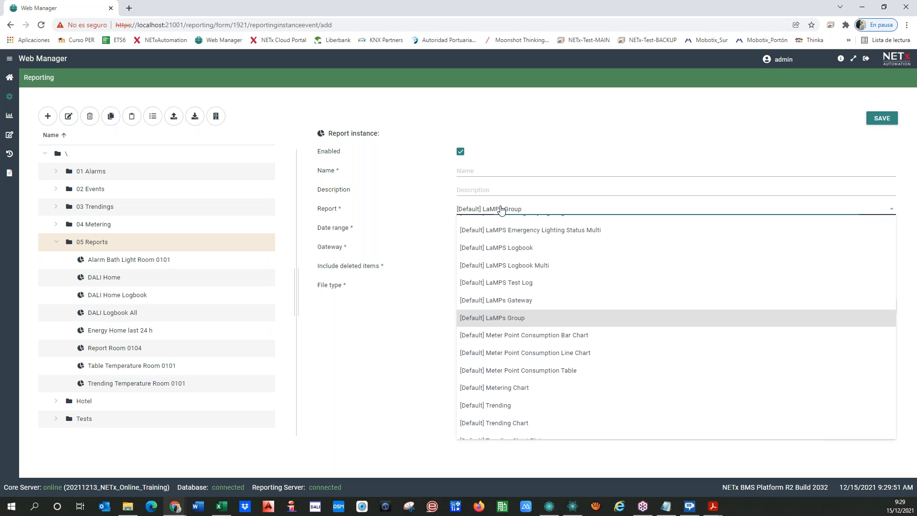
pyautogui.scroll(1, 501, 289)
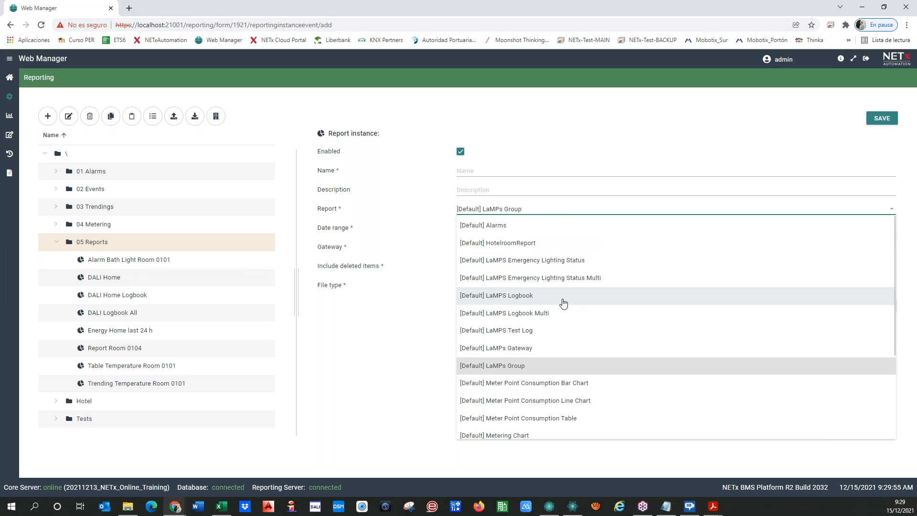
pyautogui.click(510, 261)
# Name the instance 'Emergency Lights', save it, and generate its PDF report.
pyautogui.click(471, 171)
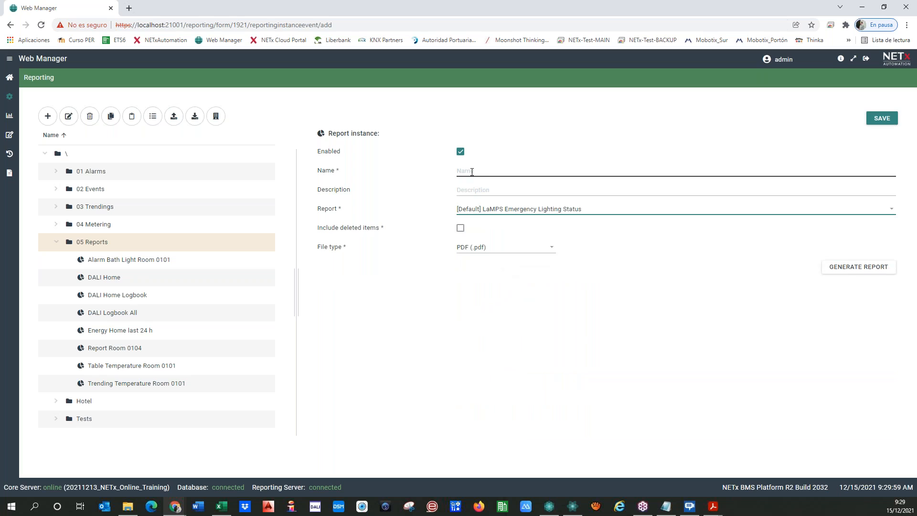
pyautogui.write('Emergency')
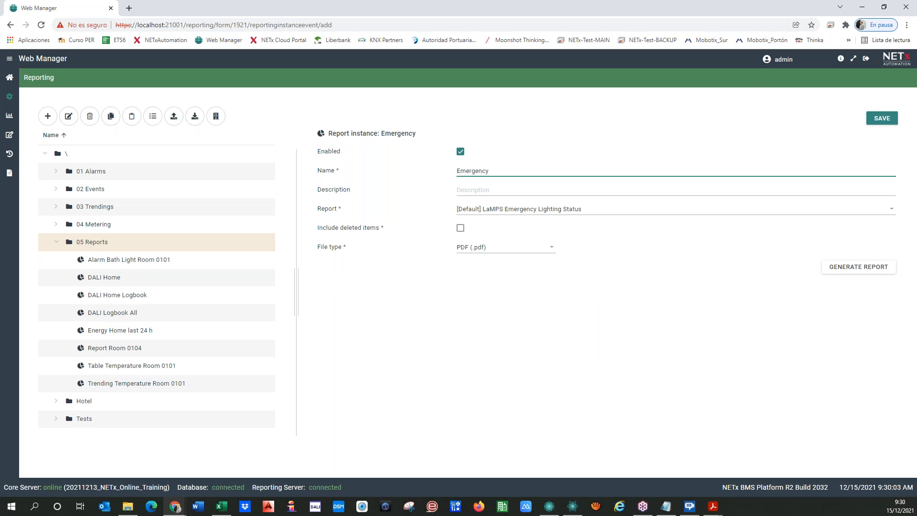
pyautogui.write(' Lighh')
pyautogui.click(519, 335)
pyautogui.click(882, 118)
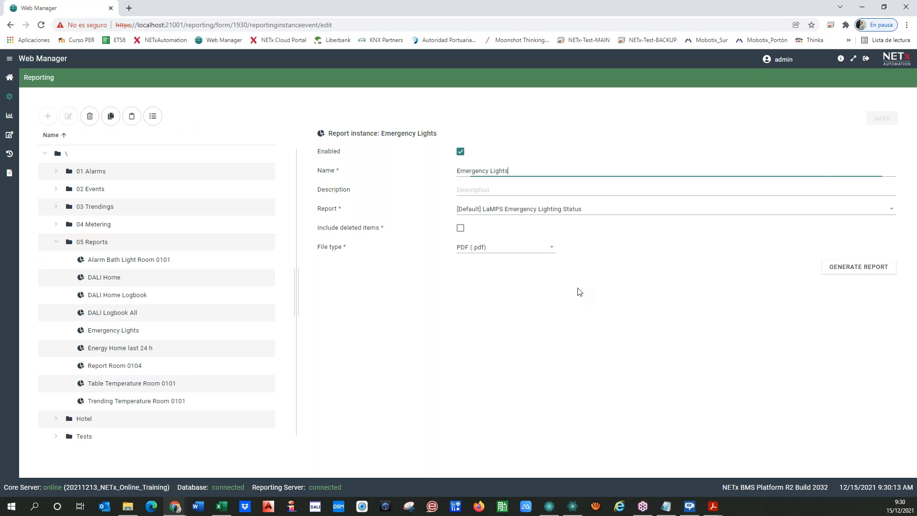
pyautogui.click(836, 271)
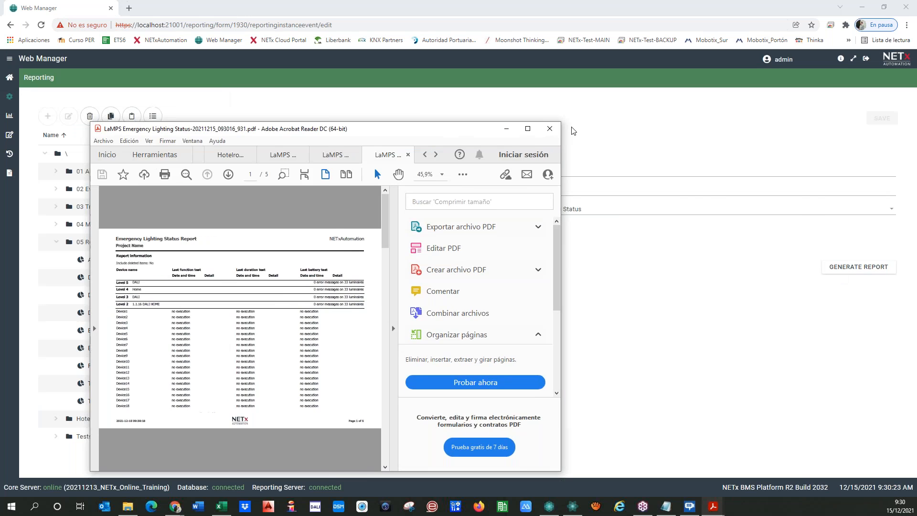
# Maximize Acrobat, scroll through the five-page Emergency Lighting Status report, then minimize the viewer.
pyautogui.click(523, 263)
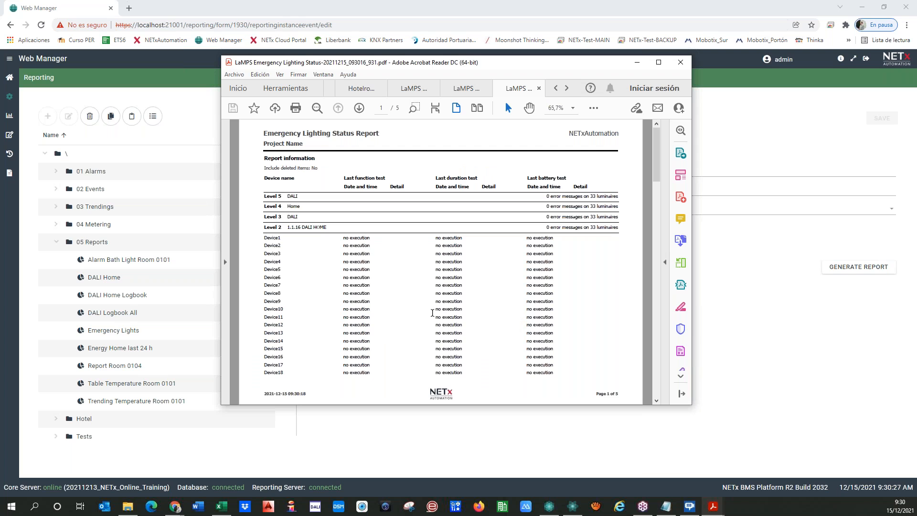
pyautogui.click(658, 62)
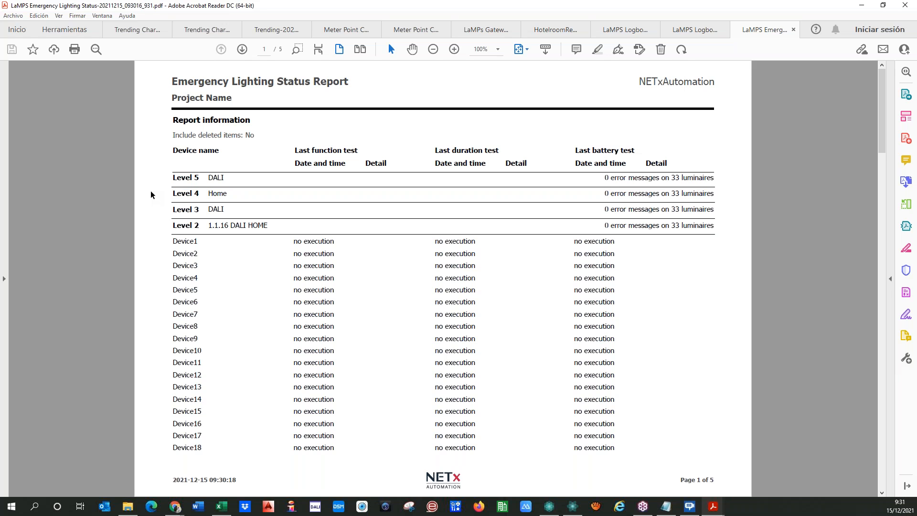
pyautogui.scroll(-4, 272, 244)
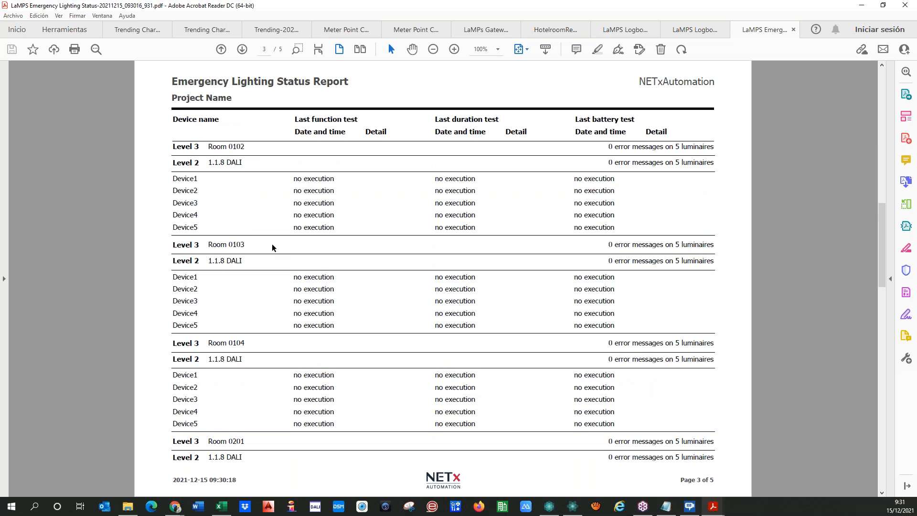
pyautogui.scroll(3, 271, 244)
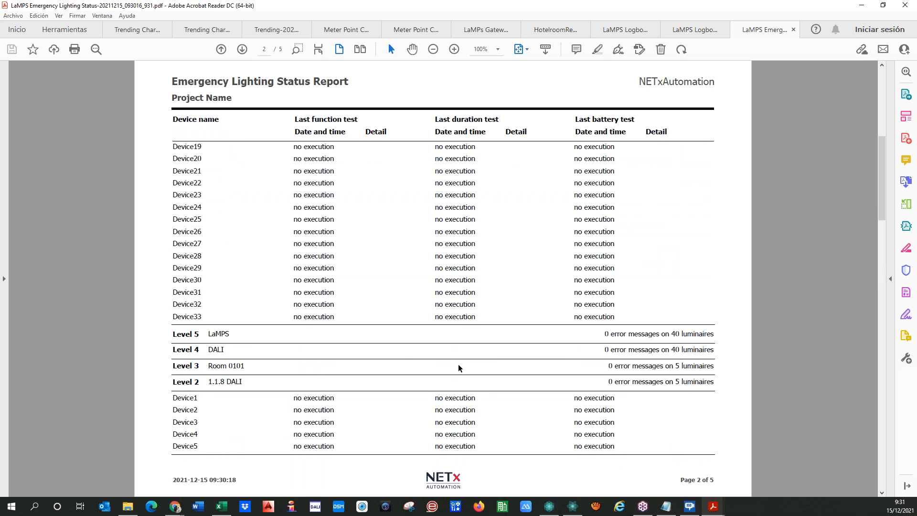
pyautogui.scroll(2, 298, 230)
pyautogui.scroll(-2, 298, 230)
pyautogui.scroll(2, 247, 239)
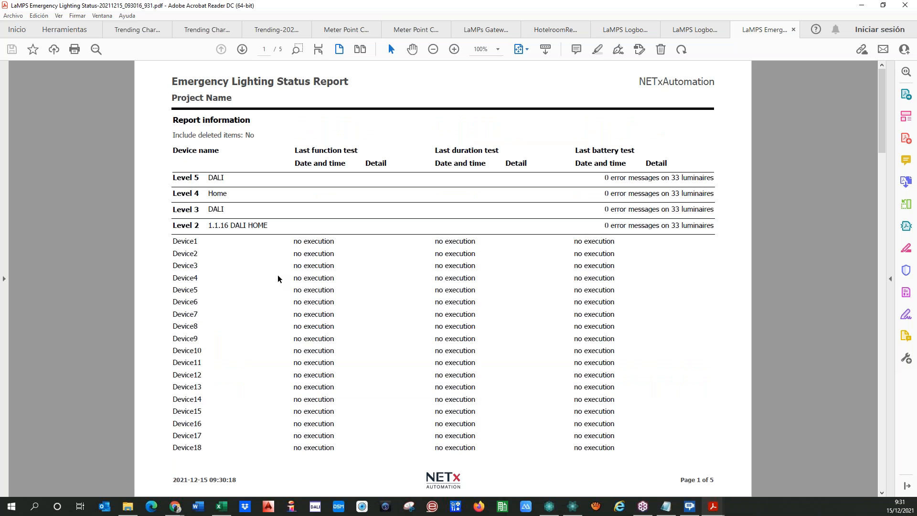
pyautogui.scroll(-6, 293, 300)
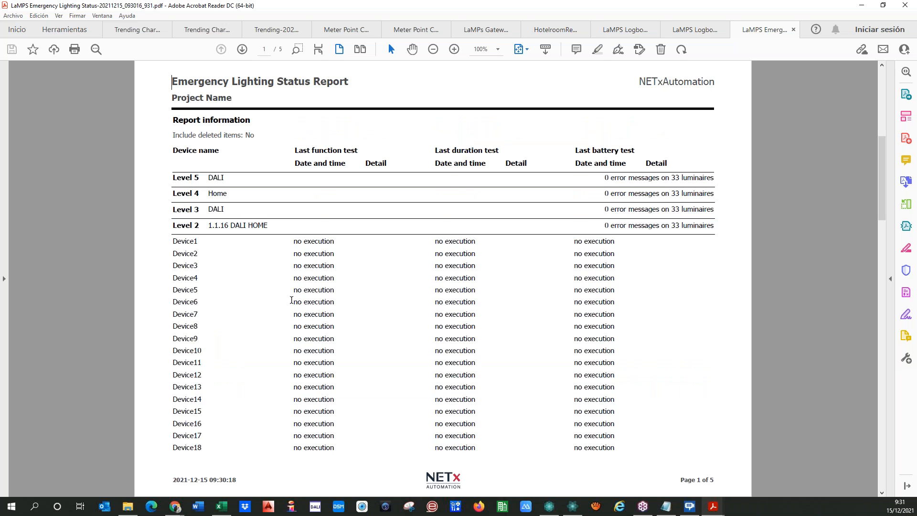
pyautogui.scroll(-3, 285, 302)
pyautogui.scroll(12, 282, 300)
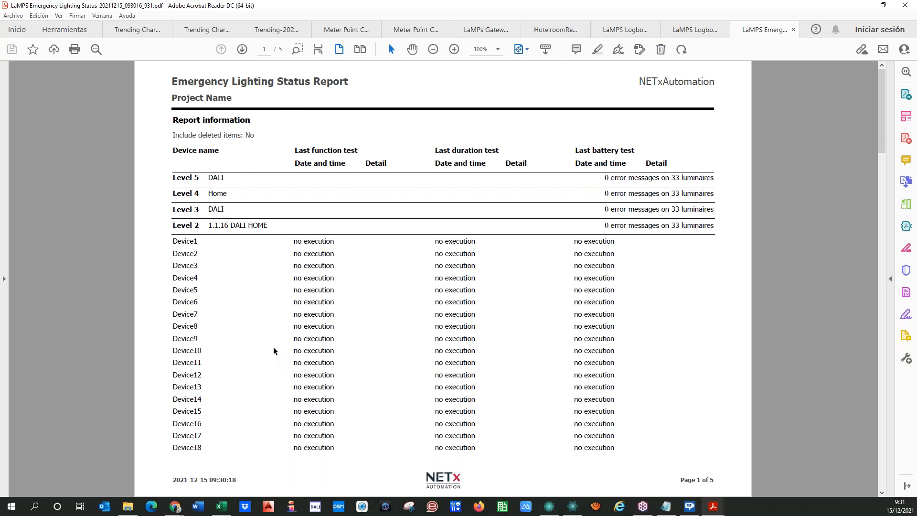
pyautogui.doubleClick(716, 5)
pyautogui.press('super+Down')
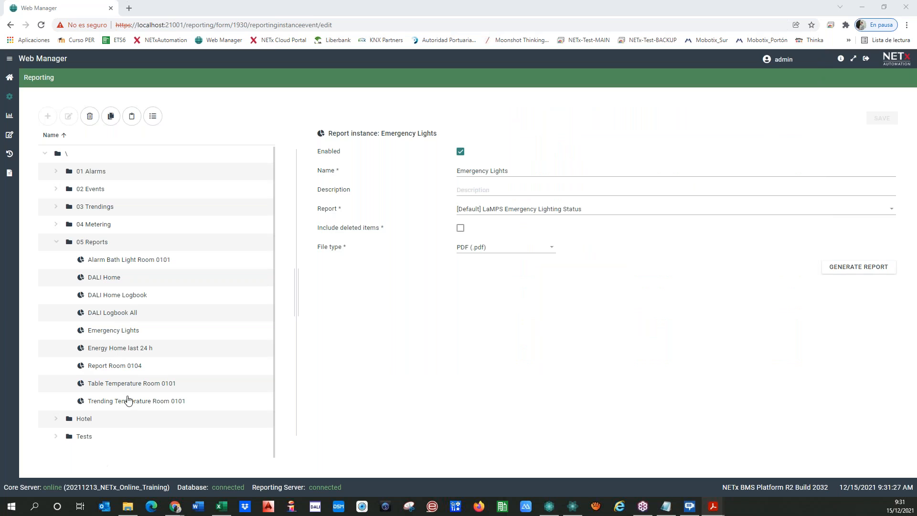
# Switch the report template to [Default] Metering Chart and bring up the calculation chart list.
pyautogui.click(517, 211)
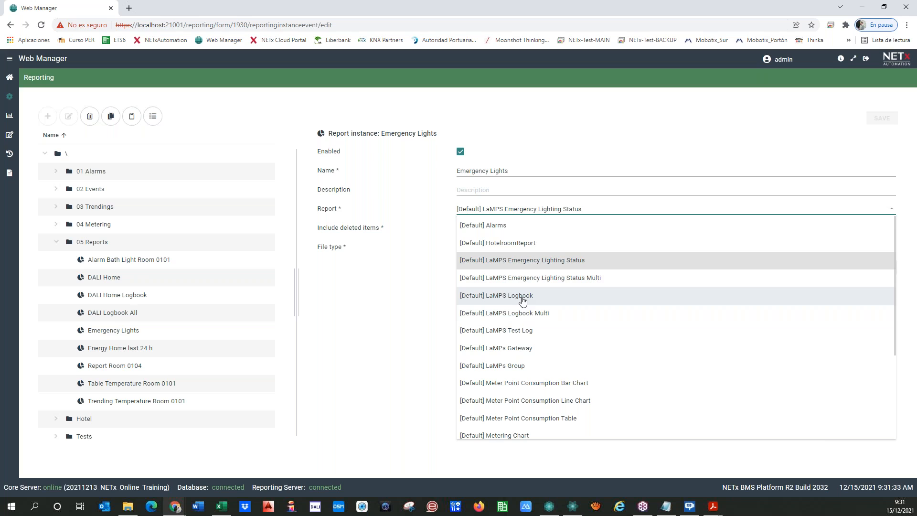
pyautogui.scroll(-1, 496, 300)
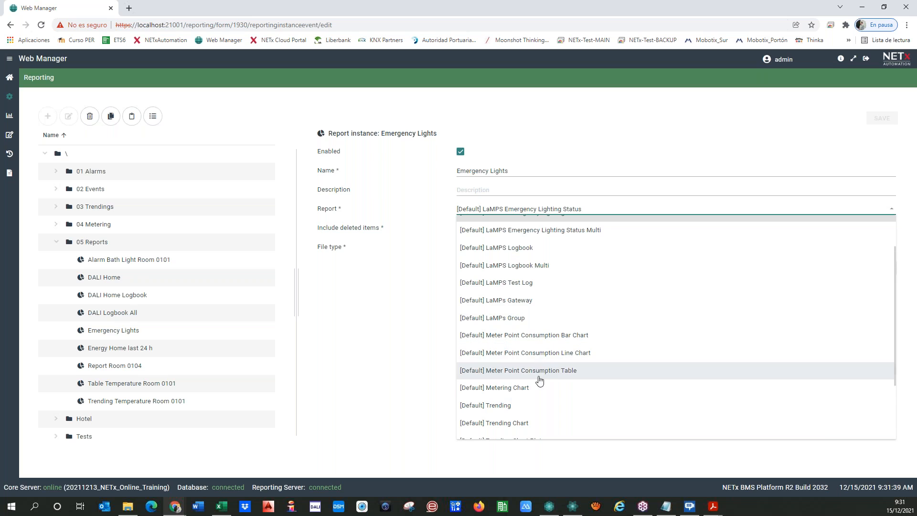
pyautogui.scroll(-1, 507, 378)
pyautogui.scroll(-1, 506, 375)
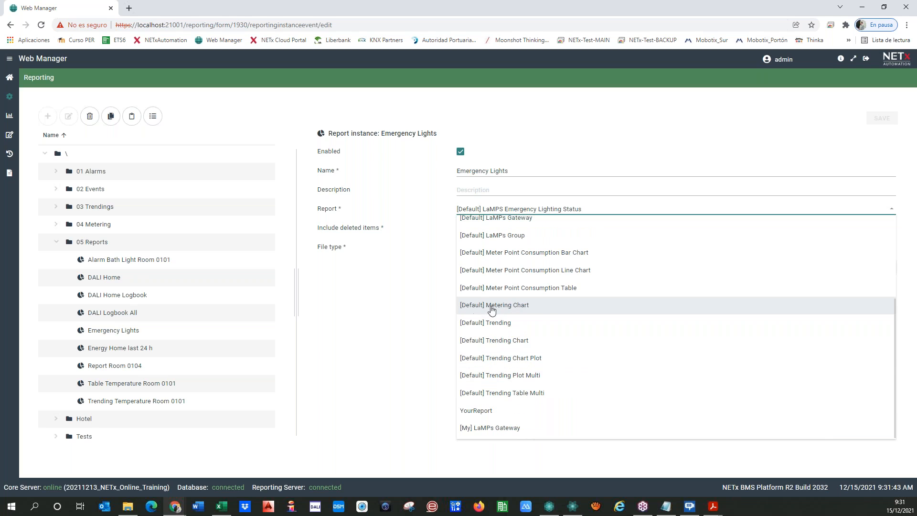
pyautogui.click(506, 306)
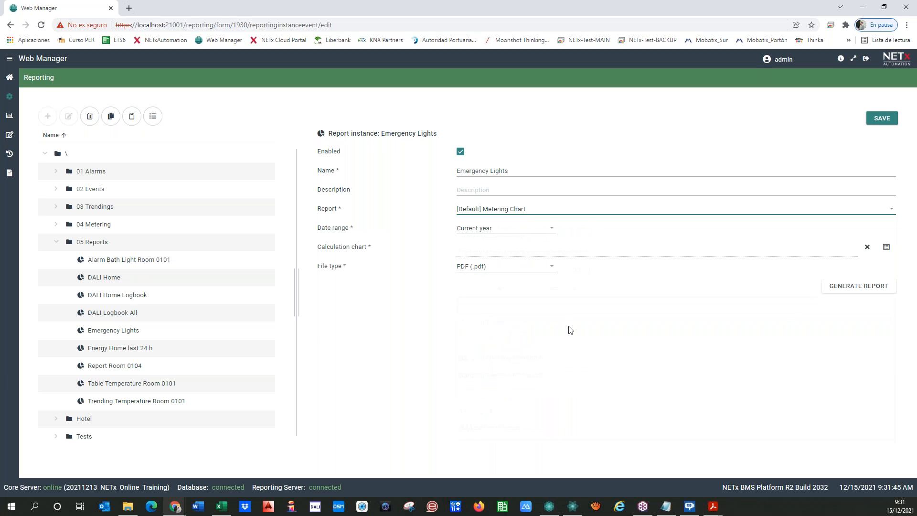
pyautogui.click(886, 247)
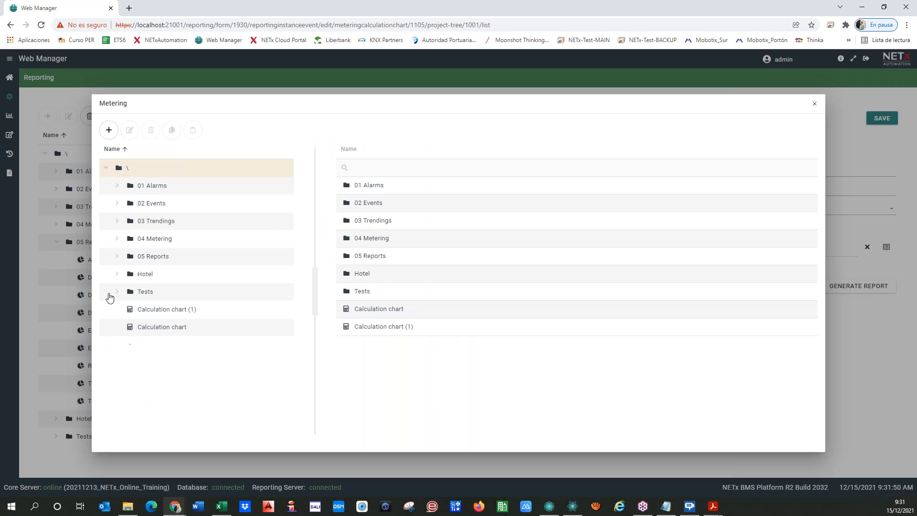
# Preview the calculation charts for Dec 14, 2021 and select Calculation chart (1).
pyautogui.click(156, 328)
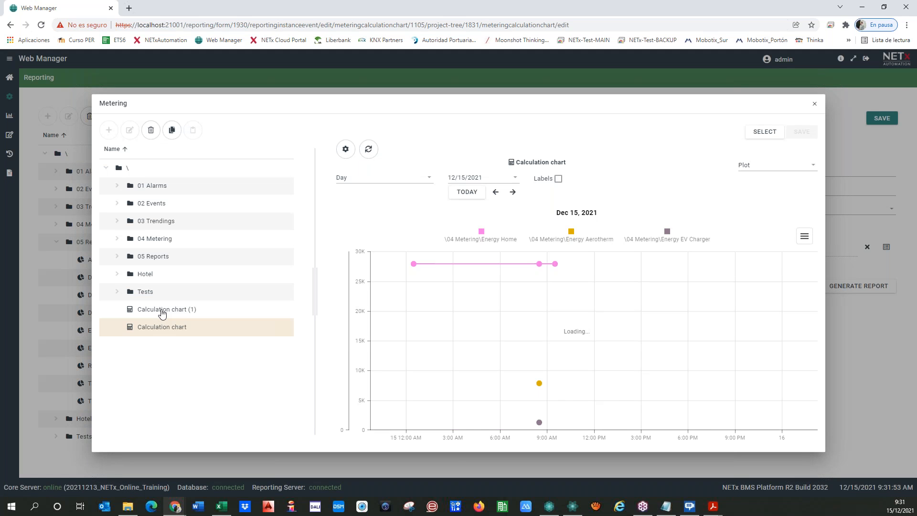
pyautogui.click(159, 311)
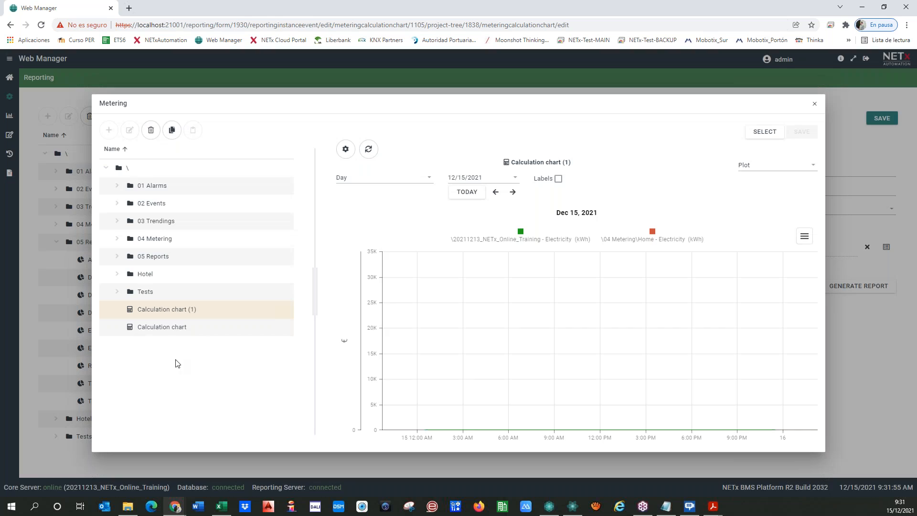
pyautogui.click(495, 192)
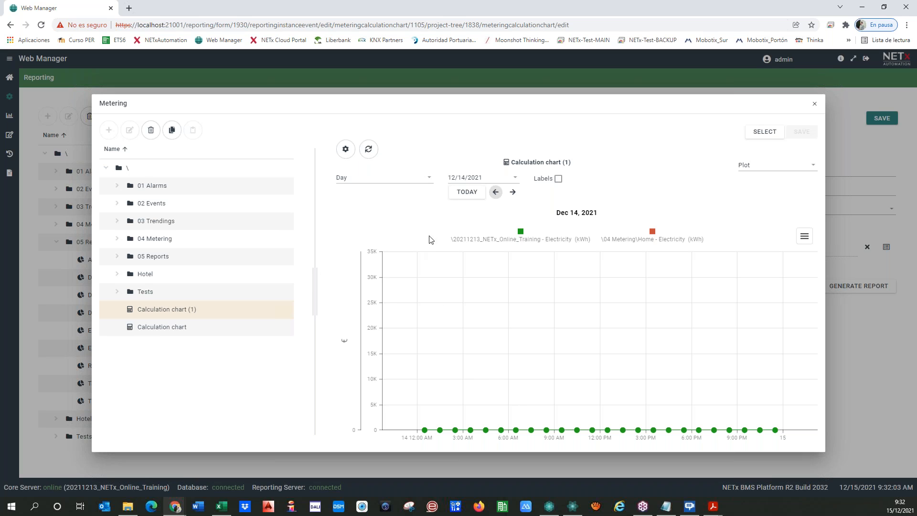
pyautogui.click(463, 195)
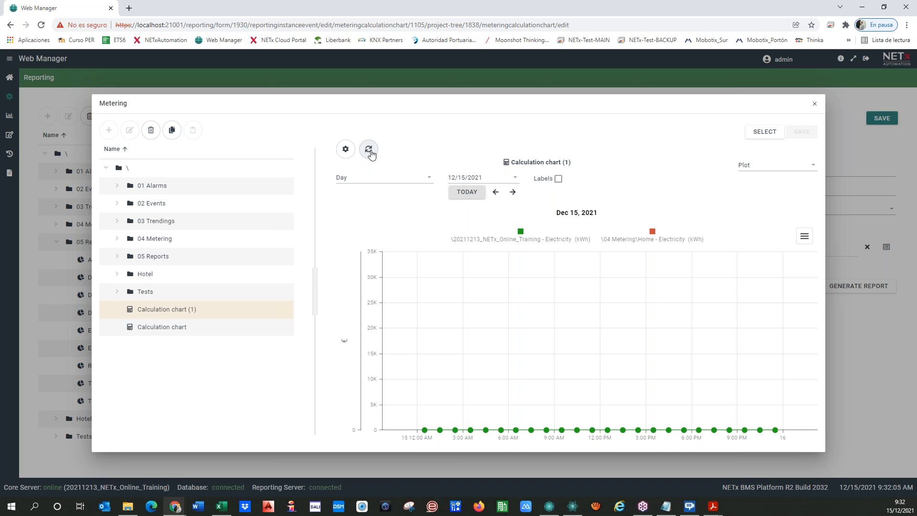
pyautogui.click(369, 150)
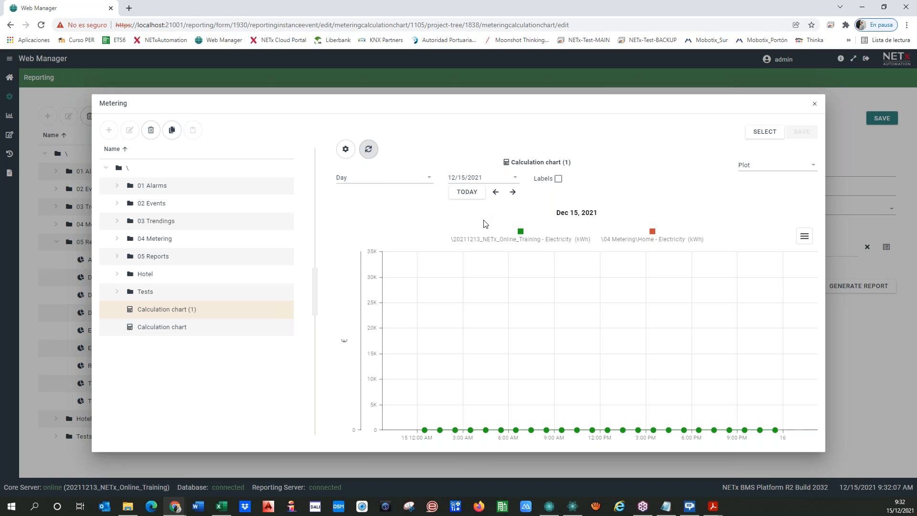
pyautogui.click(494, 192)
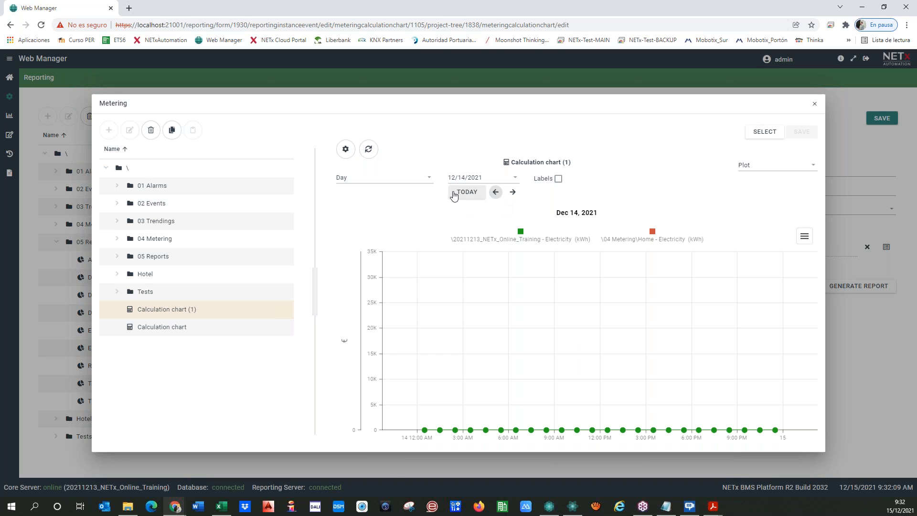
pyautogui.click(368, 150)
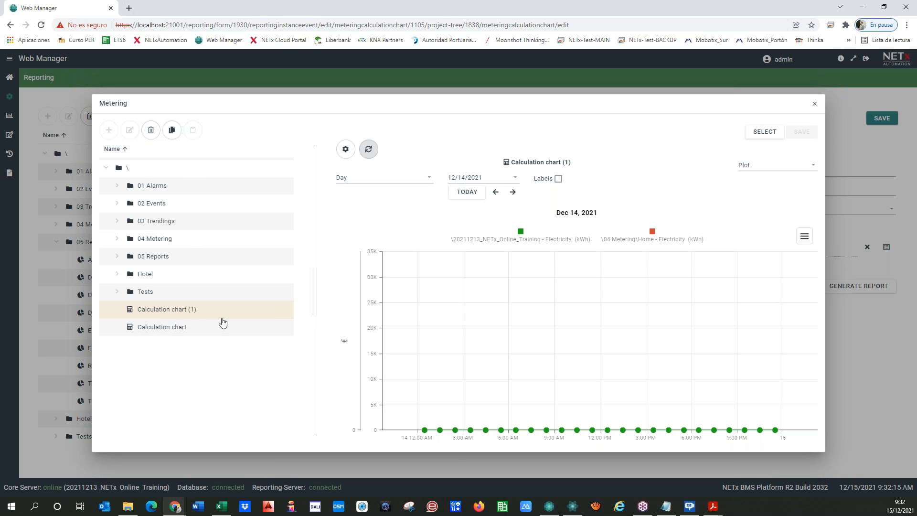
pyautogui.click(748, 132)
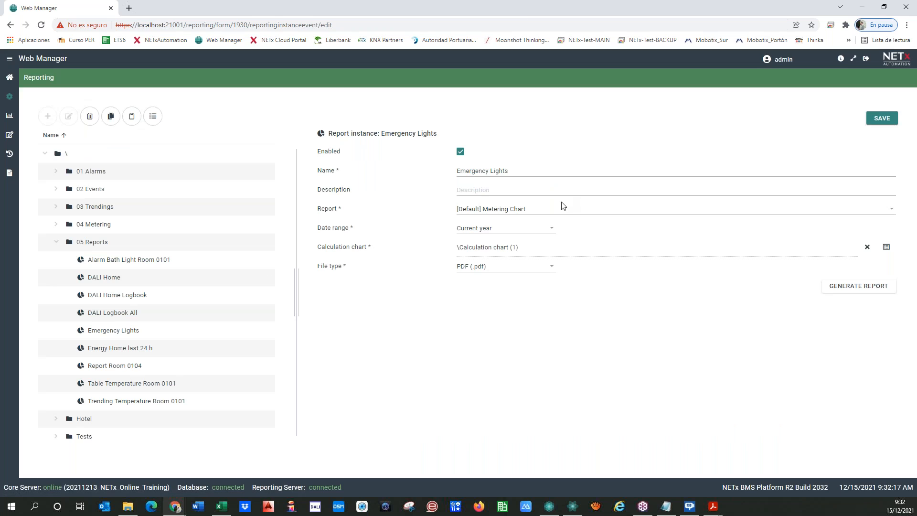
# Set the date range to Yesterday, rename to 'Energy Chart Comparison', save, and generate the report.
pyautogui.click(483, 230)
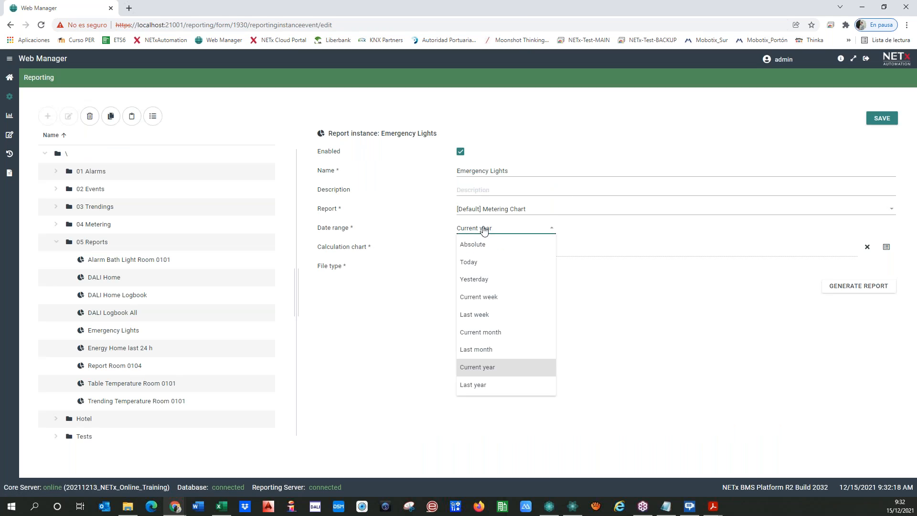
pyautogui.click(480, 279)
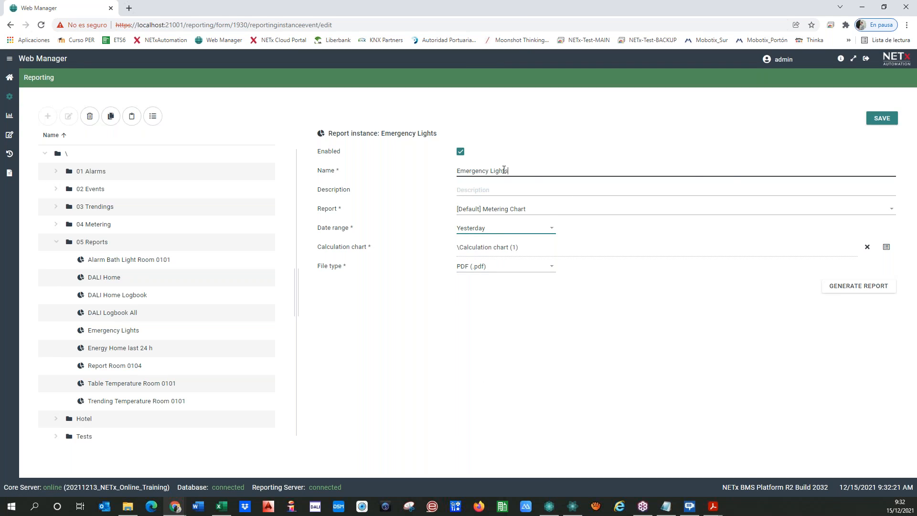
pyautogui.moveTo(502, 171); pyautogui.dragTo(359, 171)
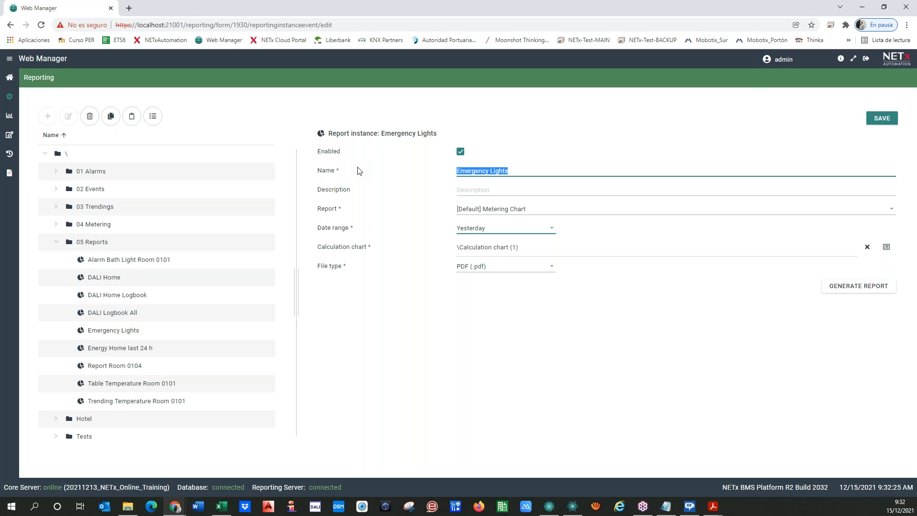
pyautogui.write('En')
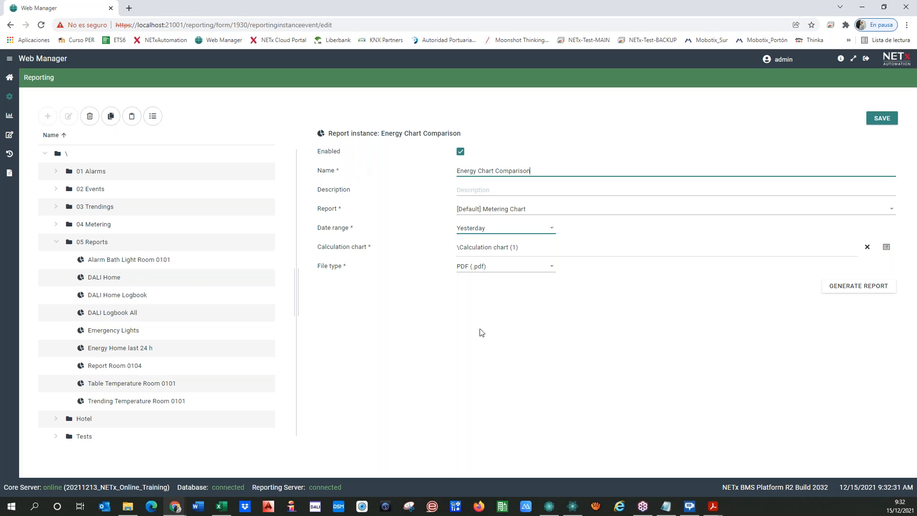
pyautogui.click(883, 120)
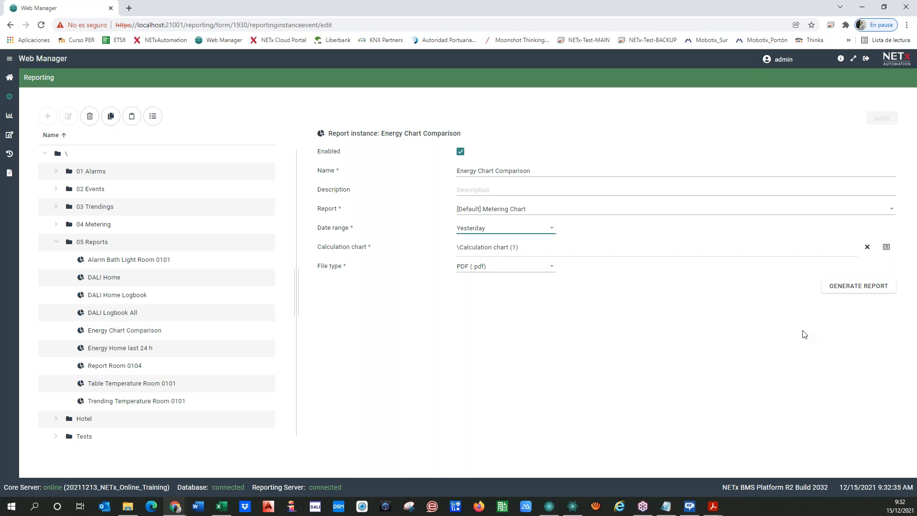
pyautogui.click(871, 292)
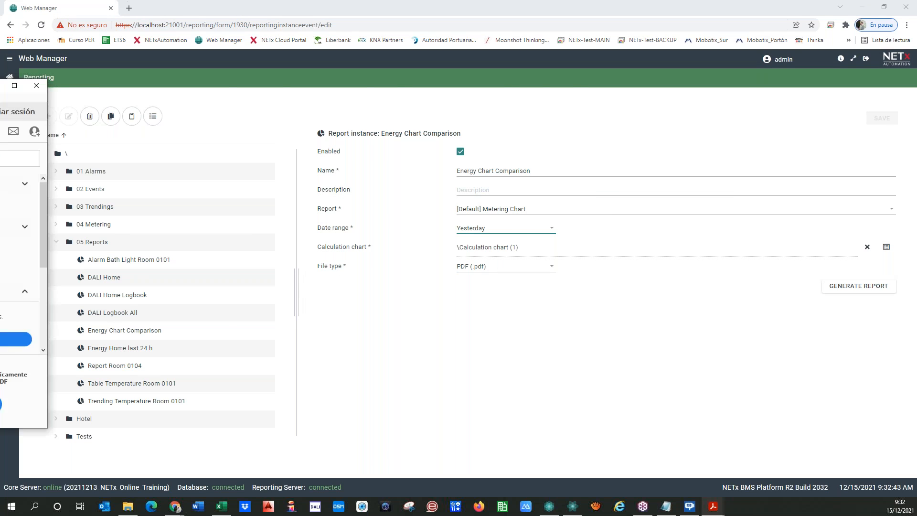
# Marquee-zoom onto the Metering Chart peak values, then move Acrobat aside.
pyautogui.click(593, 291)
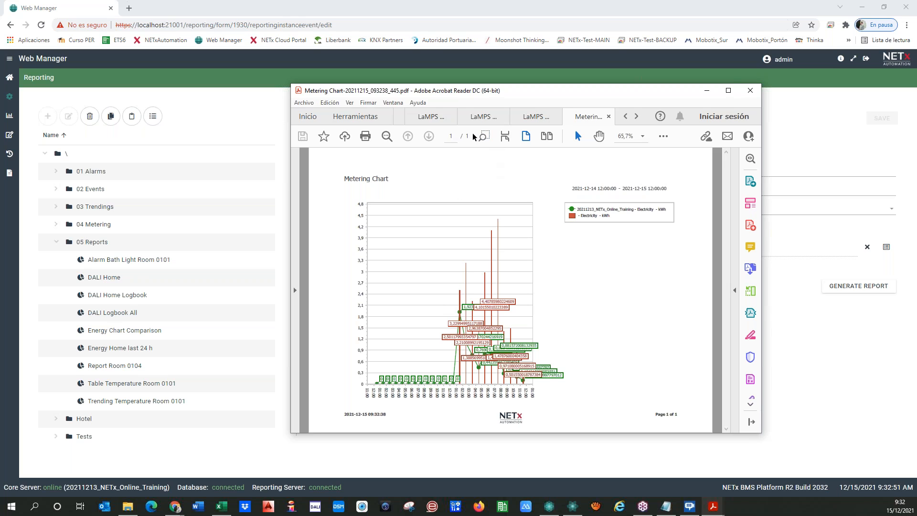
pyautogui.moveTo(431, 246); pyautogui.dragTo(585, 401)
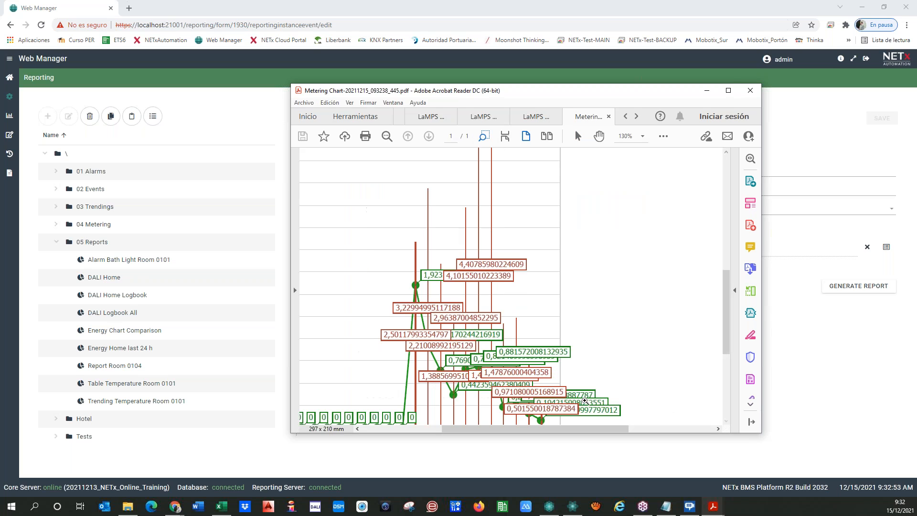
pyautogui.scroll(-2, 411, 333)
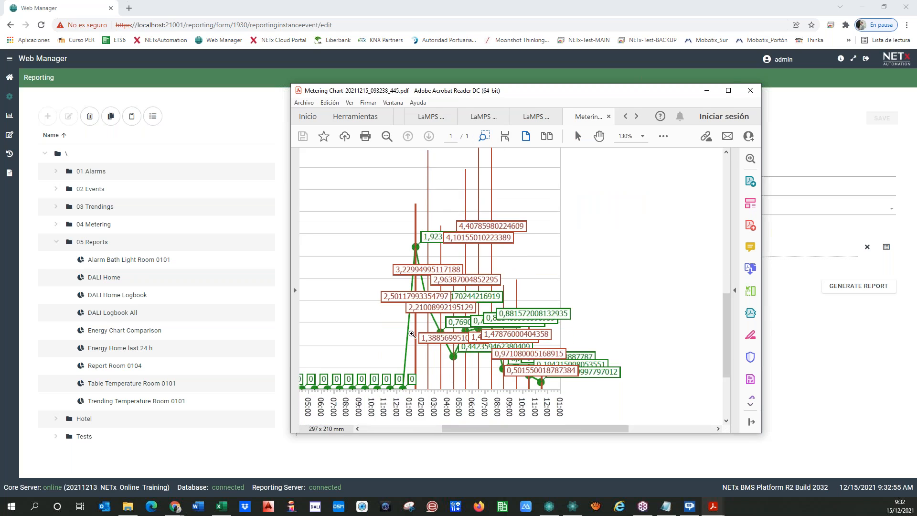
pyautogui.scroll(1, 411, 334)
pyautogui.scroll(2, 437, 358)
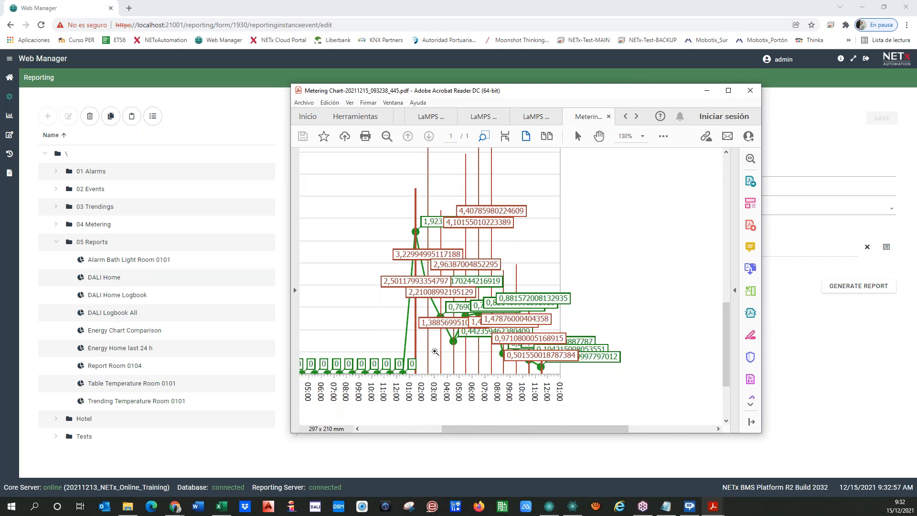
pyautogui.moveTo(585, 95); pyautogui.dragTo(0, 105)
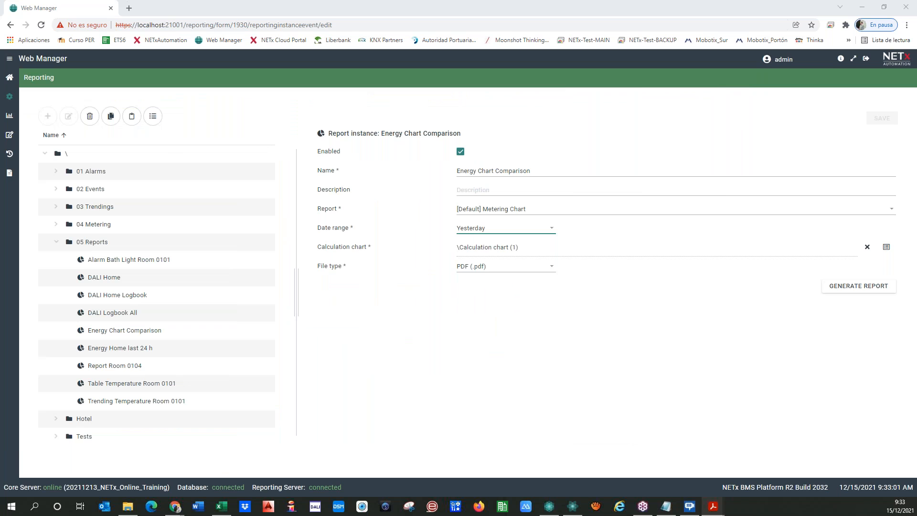
# Set the file type to Excel (.xls), save, and open the downloaded spreadsheet report.
pyautogui.click(518, 268)
pyautogui.click(484, 303)
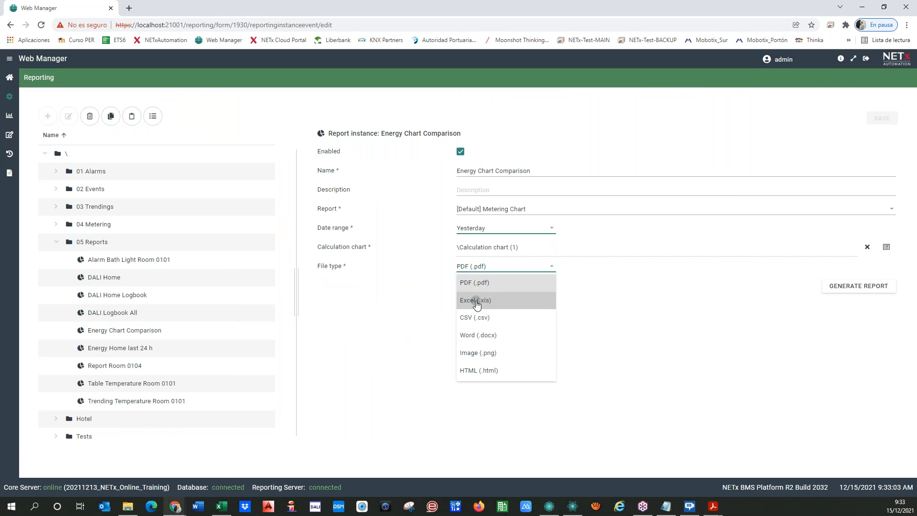
pyautogui.click(880, 117)
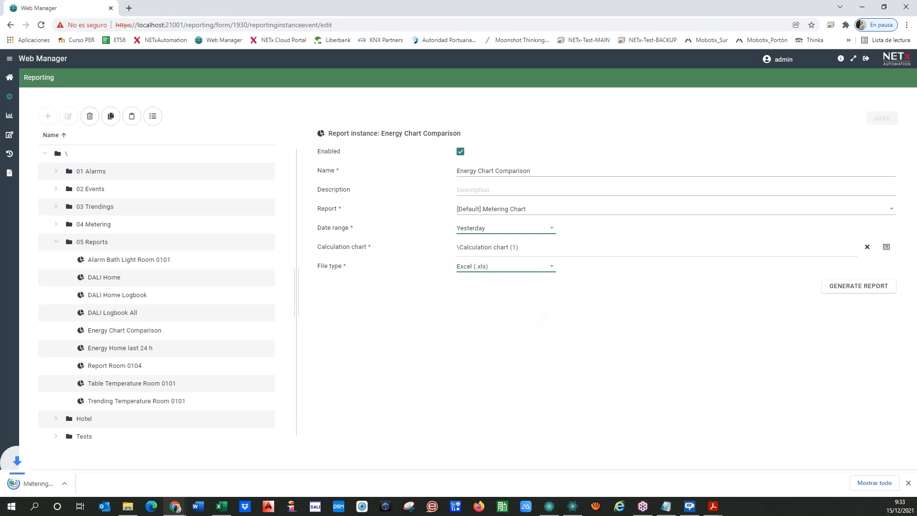
pyautogui.click(38, 487)
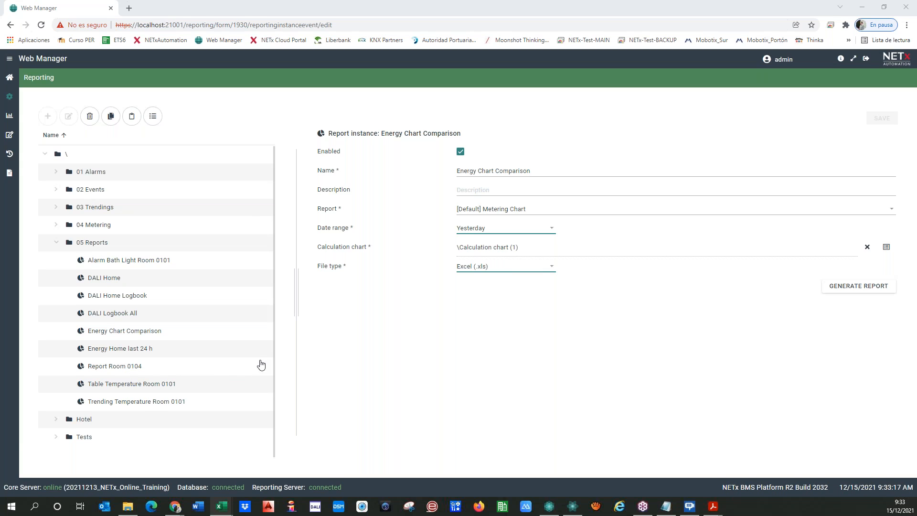
# Browse the report template list, move the Excel window aside, and close the list unchanged.
pyautogui.click(509, 210)
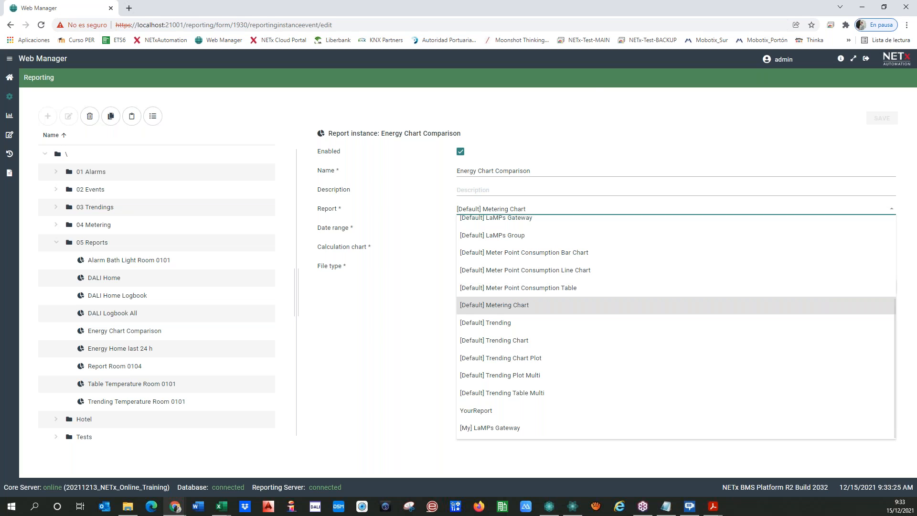
pyautogui.scroll(-2, 334, 280)
pyautogui.scroll(3, 334, 280)
pyautogui.scroll(-1, 331, 285)
pyautogui.scroll(-2, 331, 285)
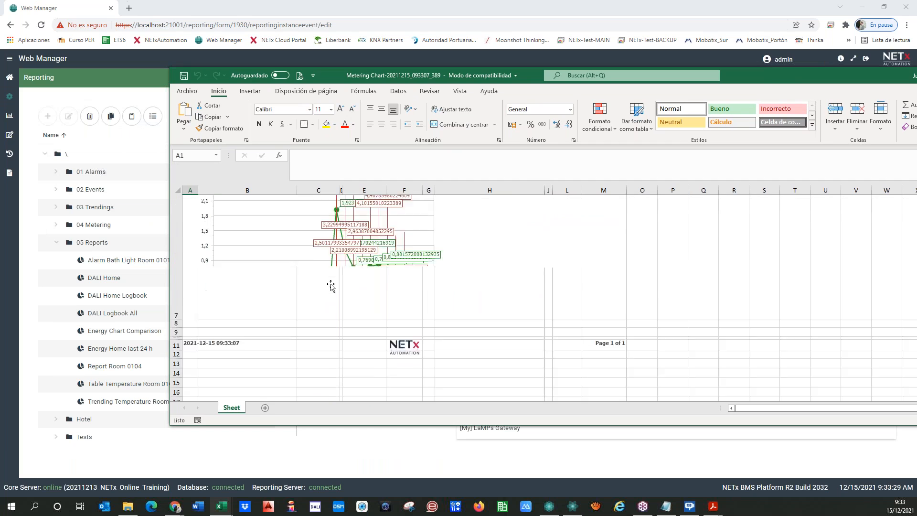
pyautogui.scroll(2, 330, 285)
pyautogui.moveTo(775, 77); pyautogui.dragTo(1, 94)
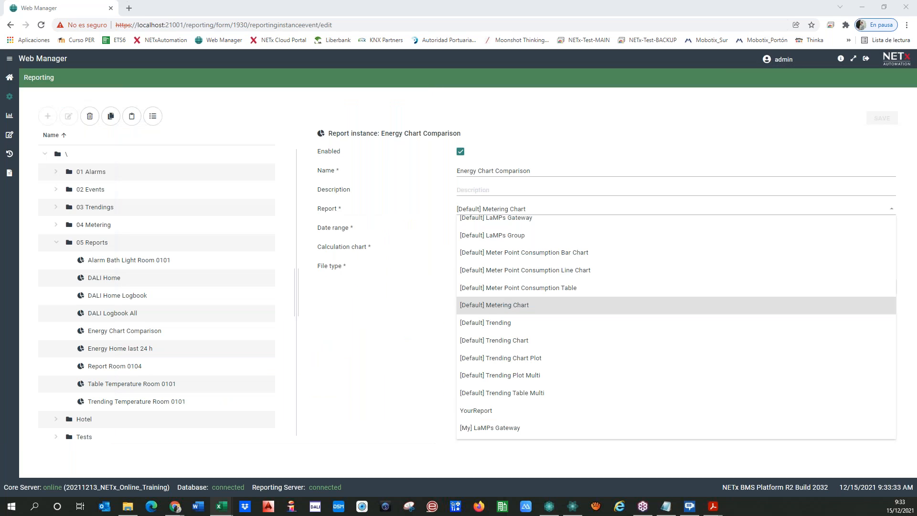
pyautogui.click(403, 356)
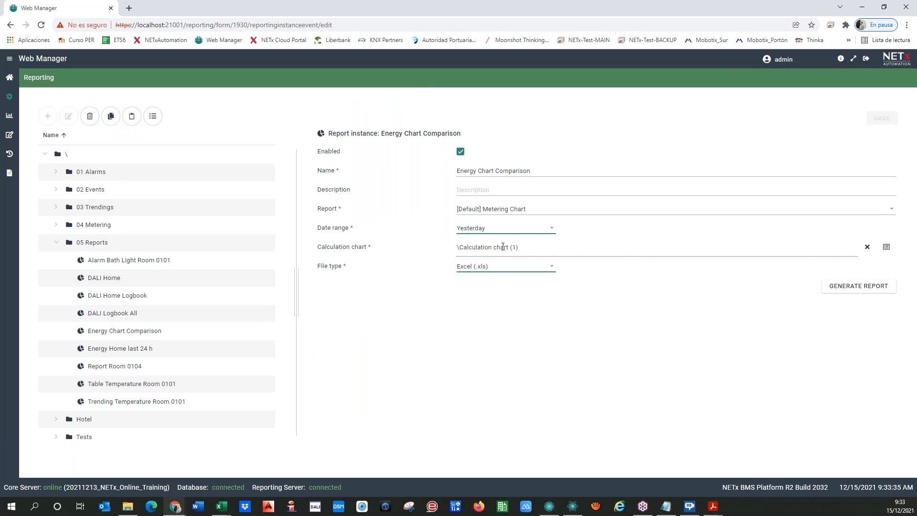
# Switch the file type back to PDF (.pdf), save, and list the 05 Reports folder's instances.
pyautogui.click(537, 266)
pyautogui.click(504, 284)
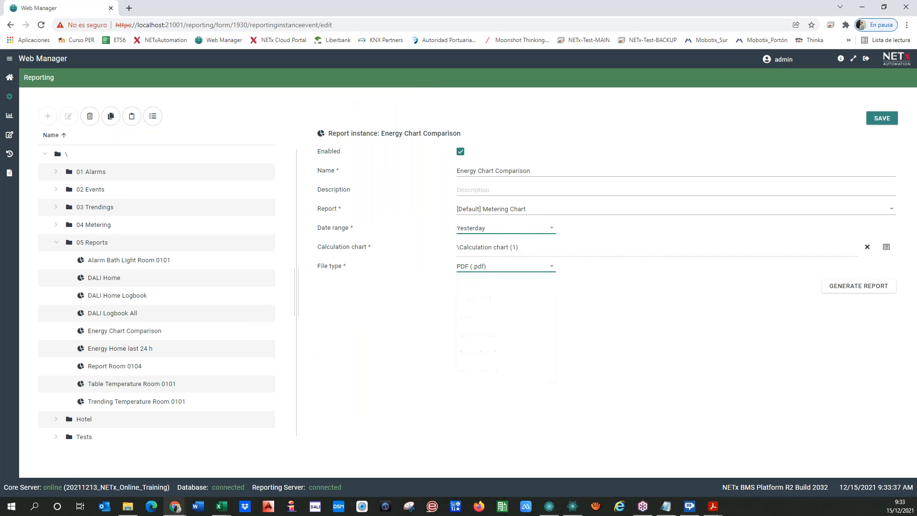
pyautogui.click(528, 212)
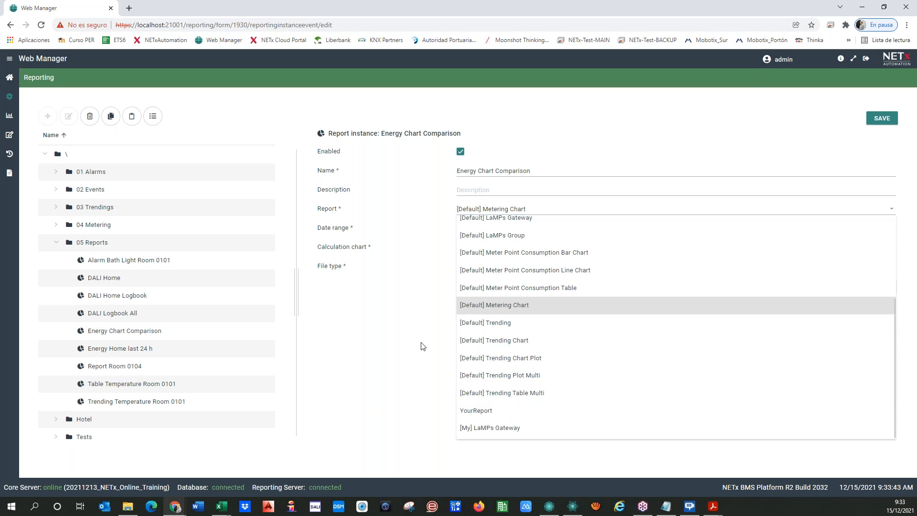
pyautogui.click(395, 364)
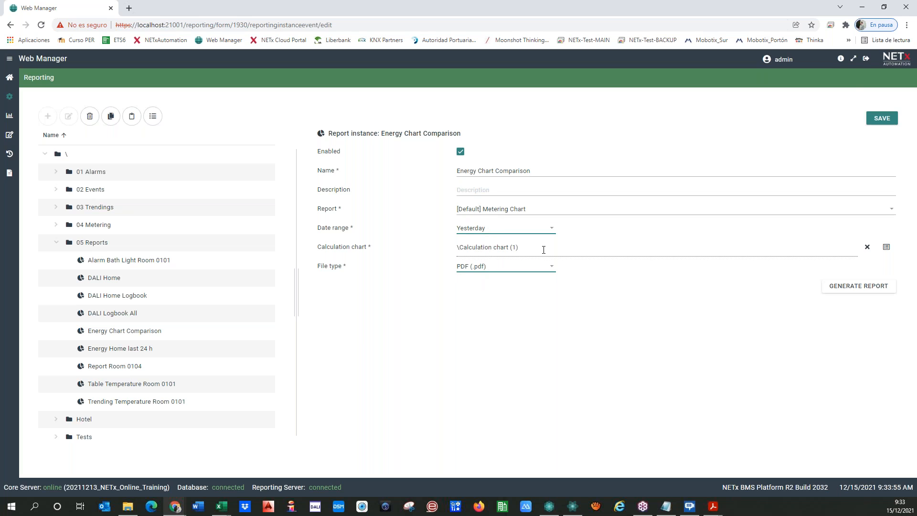
pyautogui.click(882, 118)
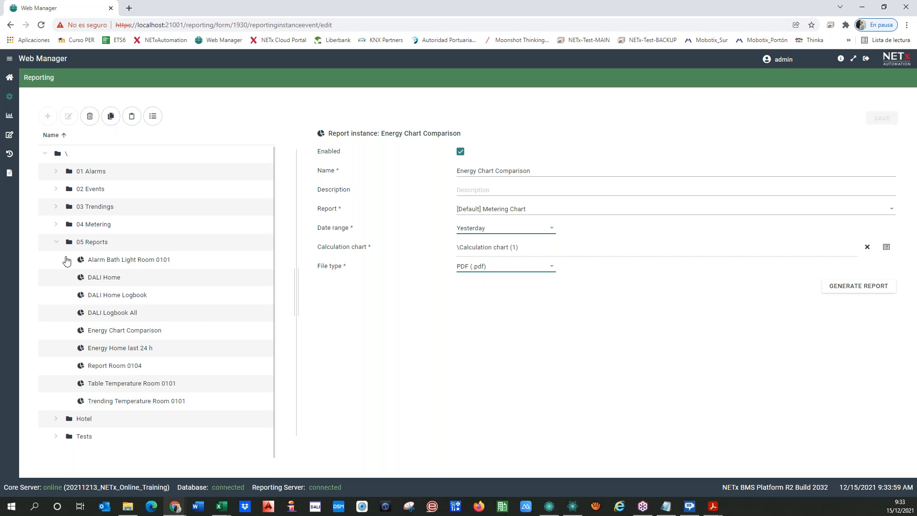
pyautogui.click(78, 244)
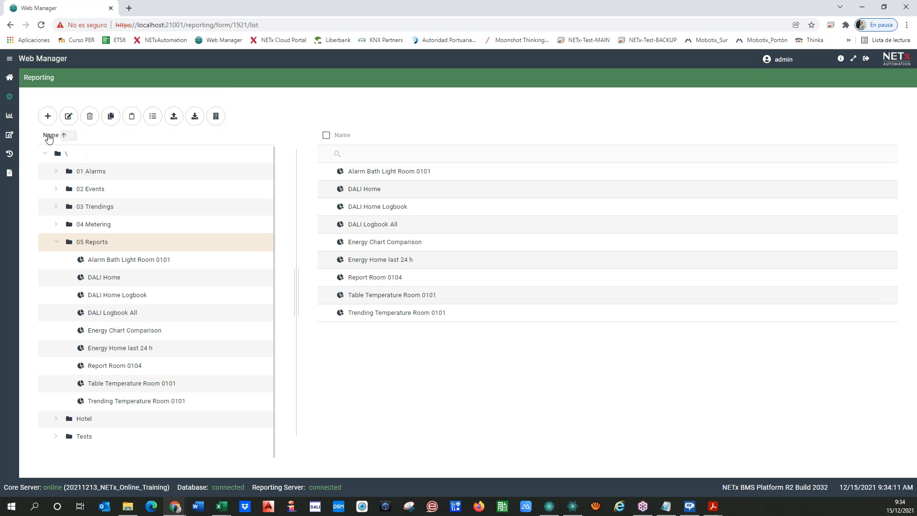
# Open the [My] LaMPs Gateway report settings and choose the 1.1.16 DALI HOME gateway.
pyautogui.click(9, 116)
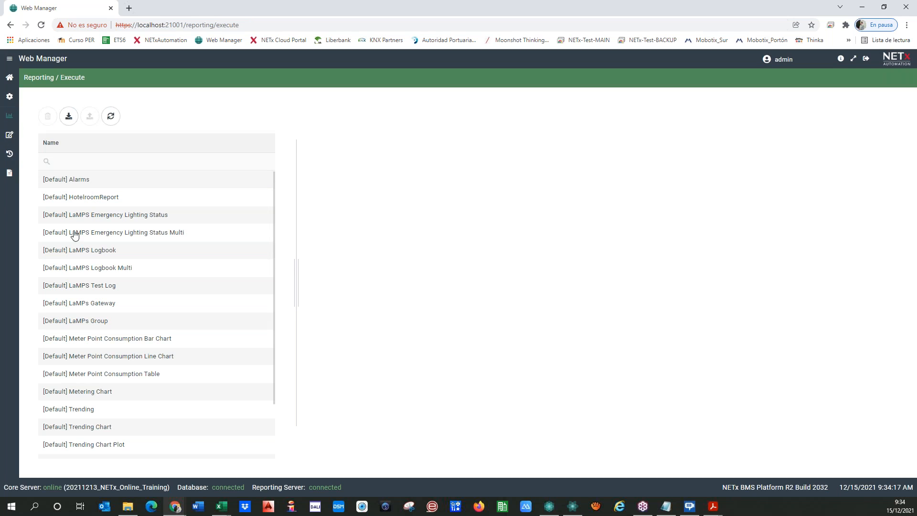
pyautogui.scroll(-2, 154, 312)
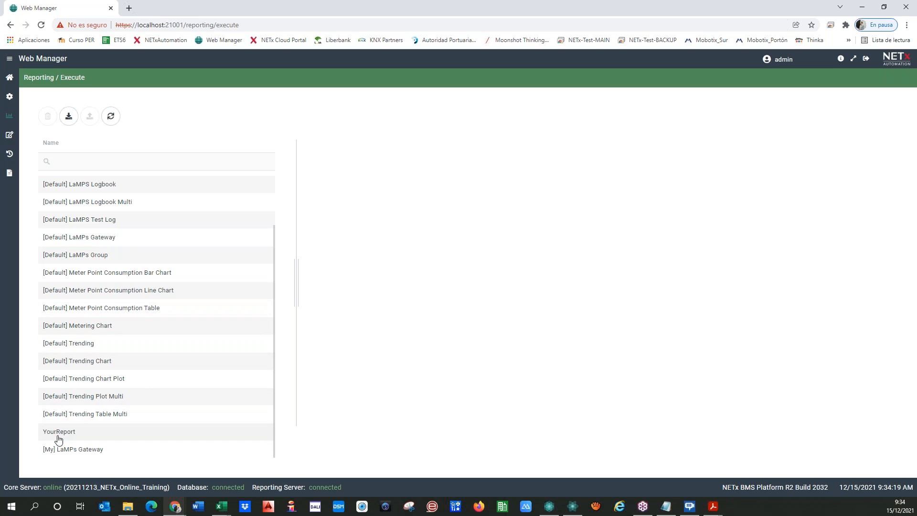
pyautogui.click(71, 449)
pyautogui.click(465, 152)
pyautogui.click(484, 309)
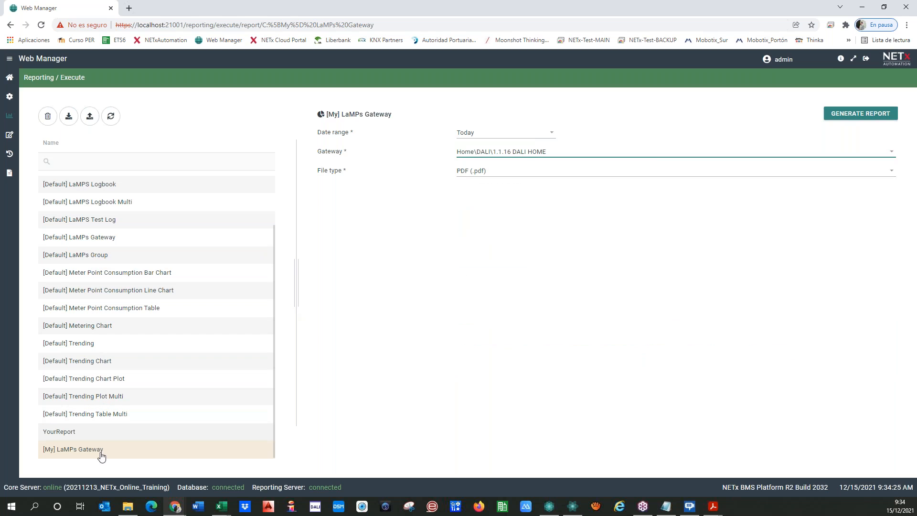
# Generate the LaMPs Gateway report and maximize its 19-page PDF in Acrobat Reader.
pyautogui.scroll(2, 100, 320)
pyautogui.scroll(-2, 102, 200)
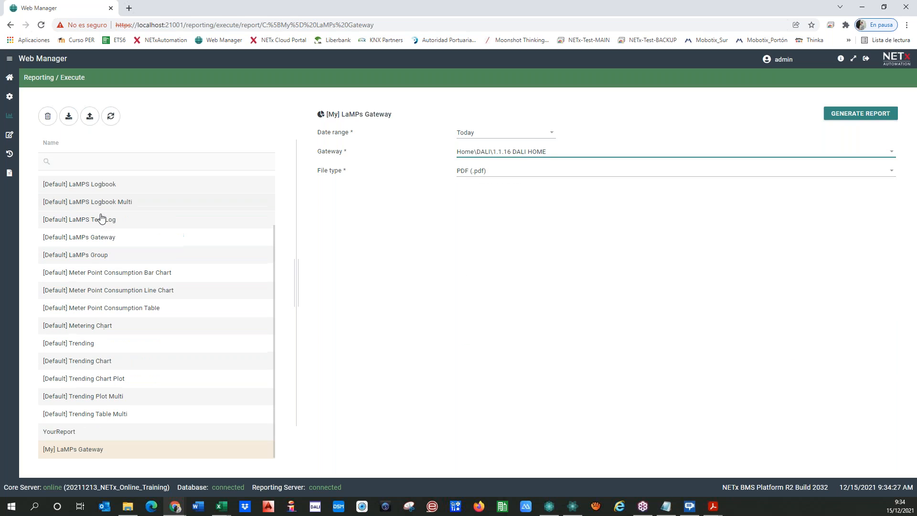
pyautogui.scroll(2, 103, 239)
pyautogui.scroll(-2, 104, 243)
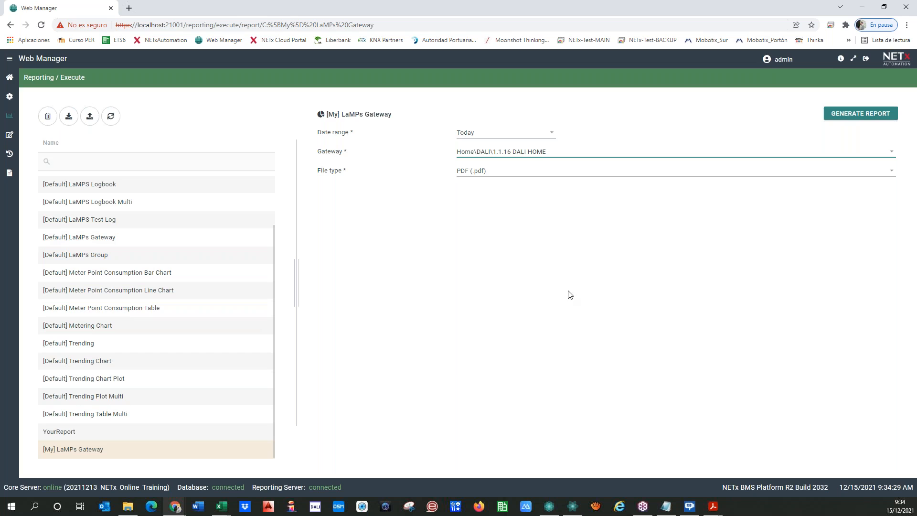
pyautogui.click(860, 115)
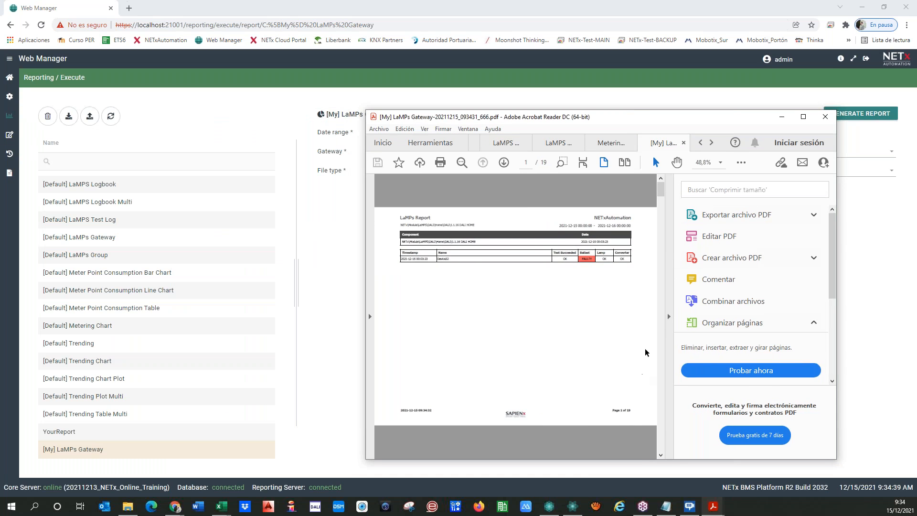
pyautogui.click(669, 316)
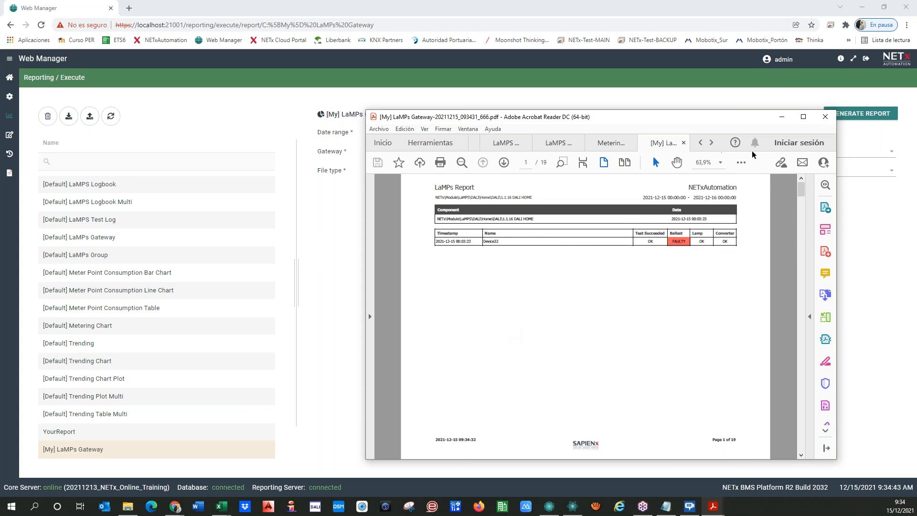
pyautogui.click(803, 117)
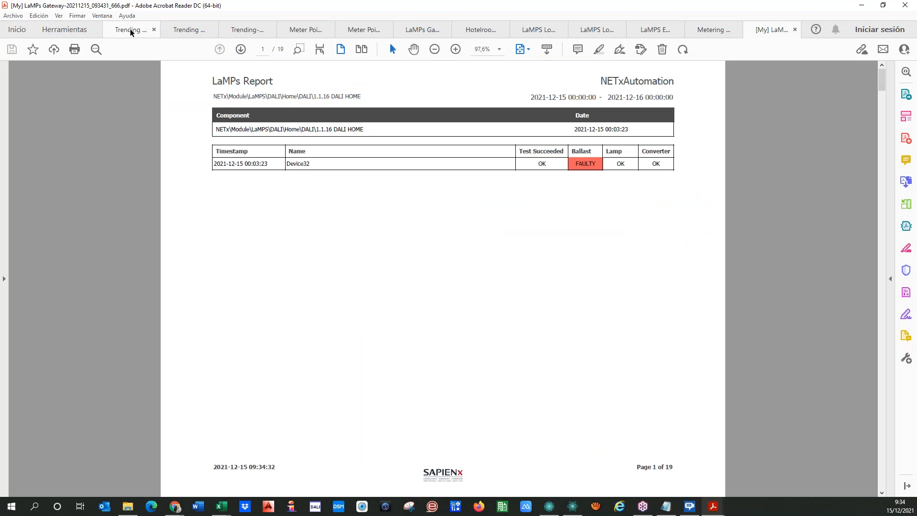
# Review the Trending Chart, Trending table and LaMPs Gateway PDFs, then move Acrobat to the other monitor.
pyautogui.click(129, 31)
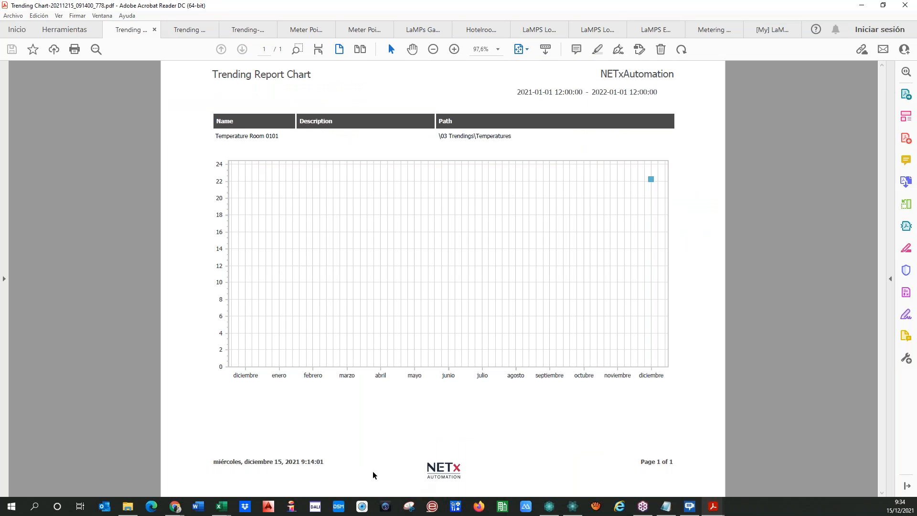
pyautogui.click(190, 29)
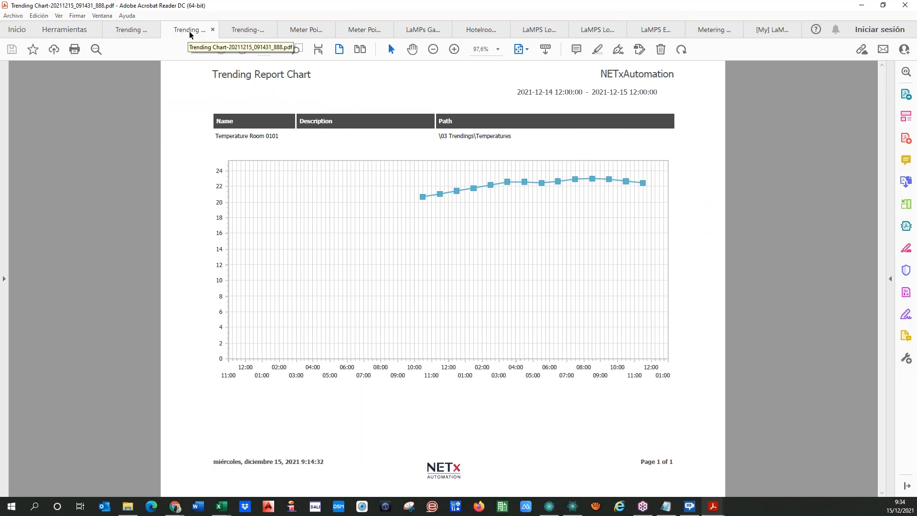
pyautogui.click(255, 33)
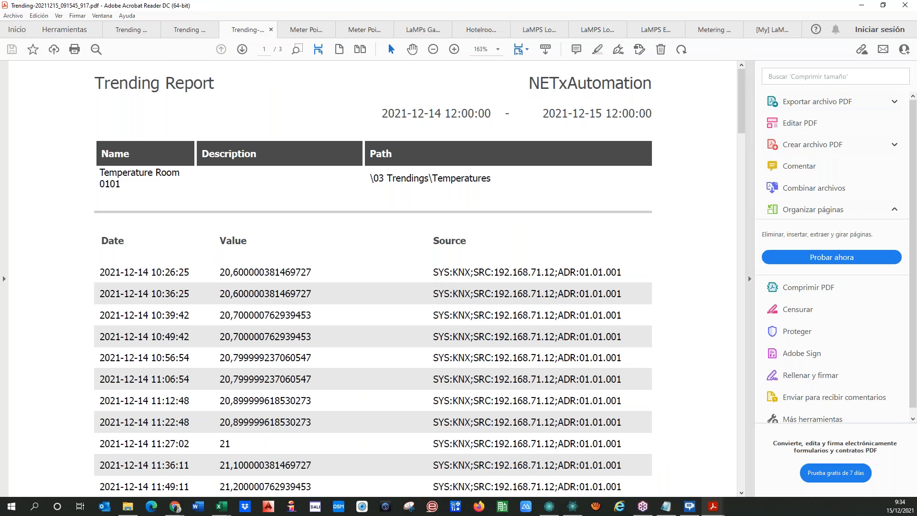
pyautogui.moveTo(739, 111); pyautogui.dragTo(743, 478)
pyautogui.click(769, 30)
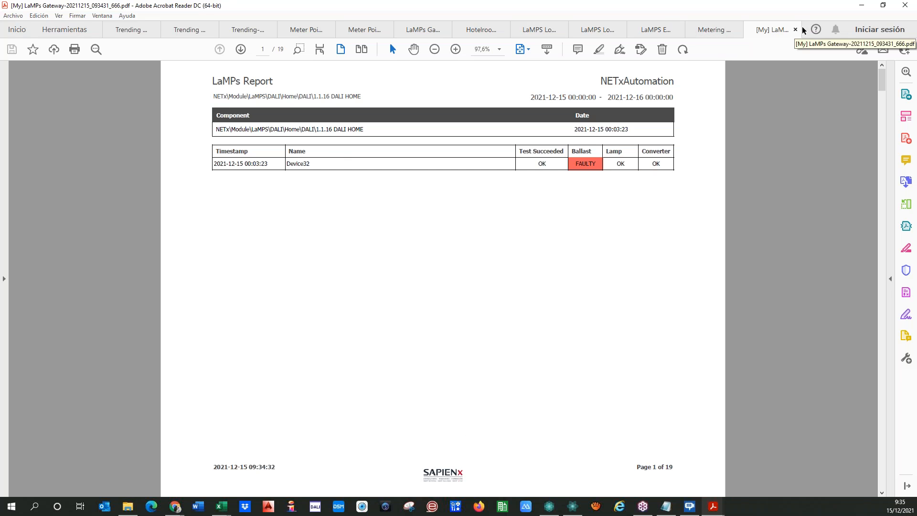
pyautogui.moveTo(152, 15); pyautogui.dragTo(0, 27)
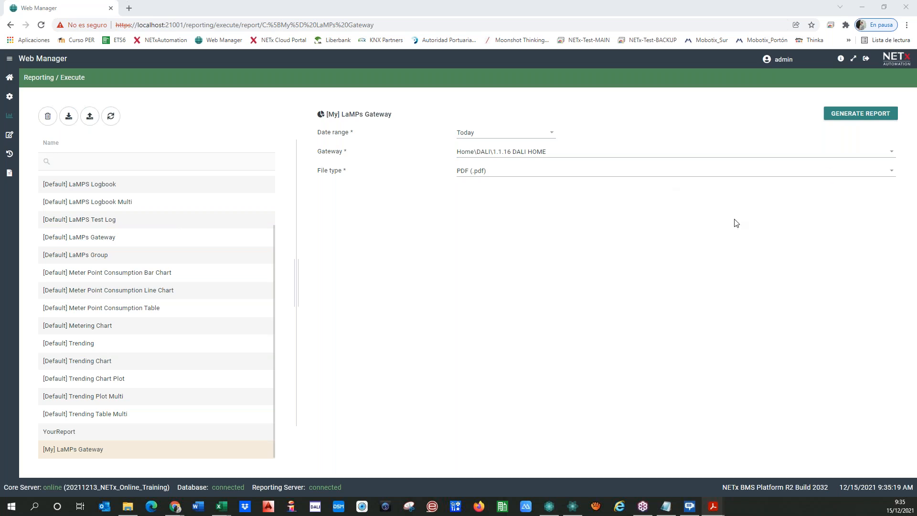
# Open a blank XtraReport in the designer and place the DevExpress Report Designer docs alongside.
pyautogui.click(9, 136)
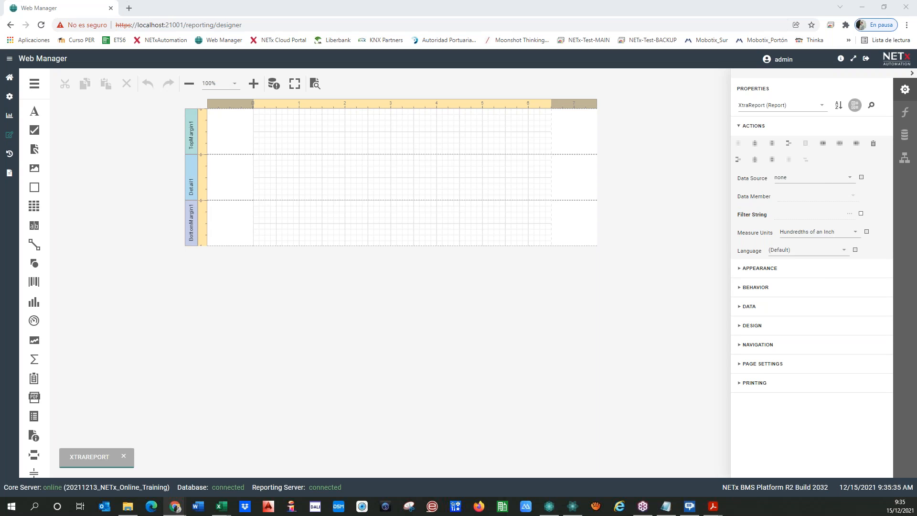
pyautogui.moveTo(0, 39); pyautogui.dragTo(486, 55)
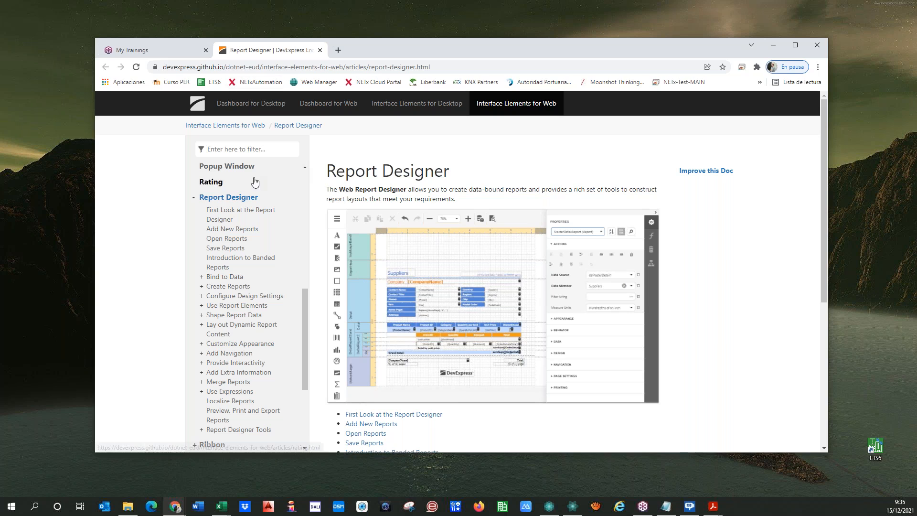
pyautogui.click(462, 69)
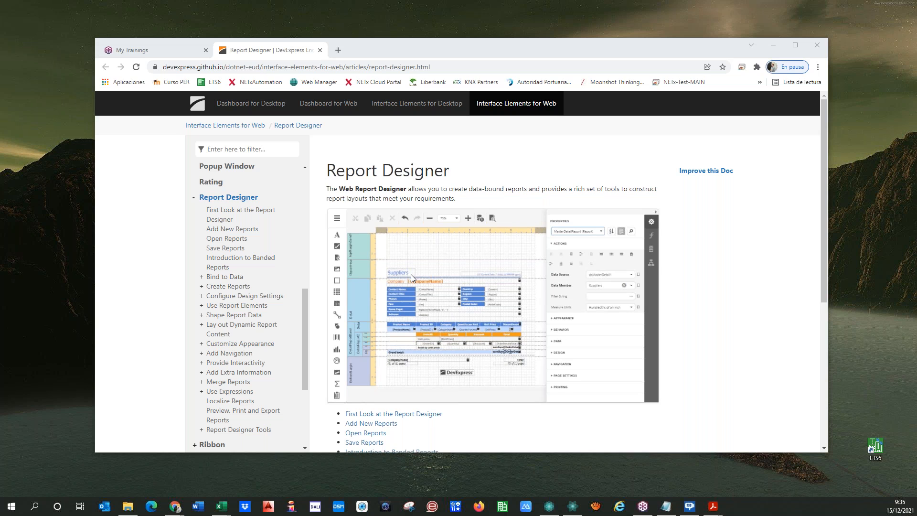
pyautogui.scroll(-3, 410, 274)
pyautogui.scroll(3, 477, 287)
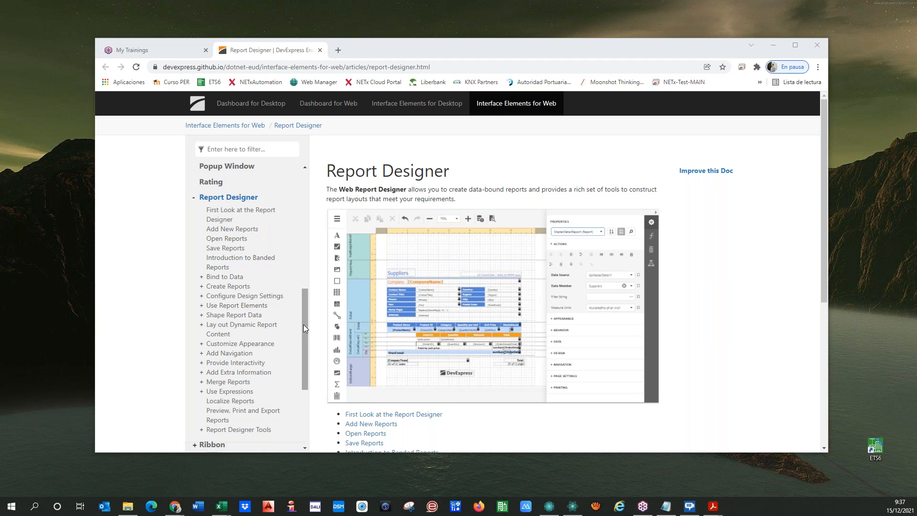
pyautogui.moveTo(303, 324); pyautogui.dragTo(302, 223)
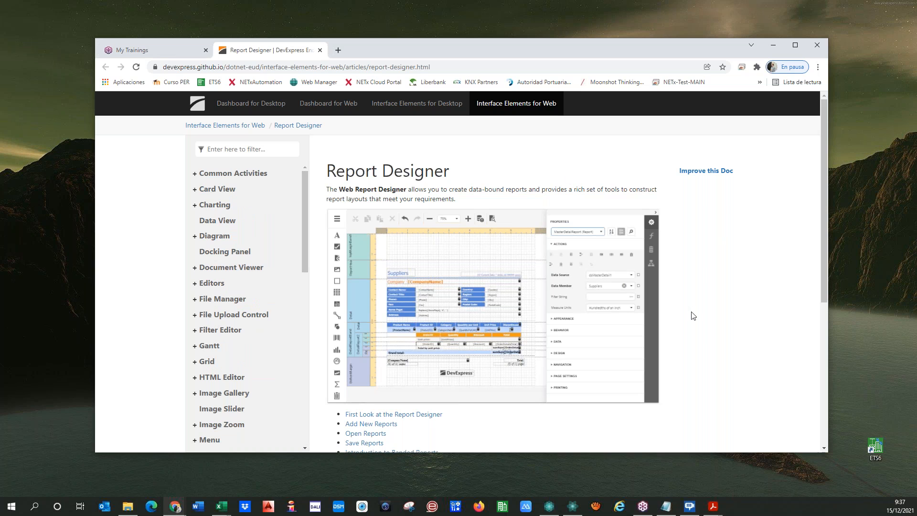
pyautogui.scroll(-2, 546, 265)
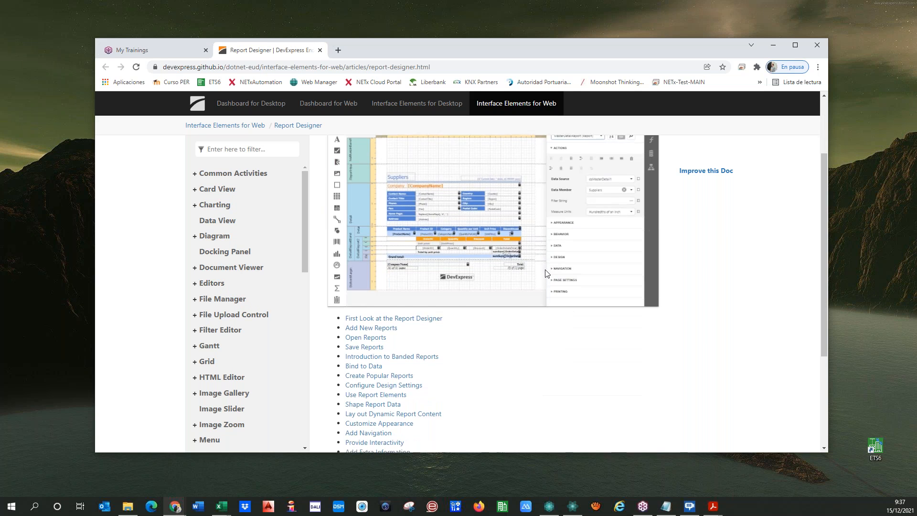
pyautogui.scroll(-3, 546, 273)
pyautogui.scroll(3, 543, 272)
pyautogui.scroll(-3, 543, 272)
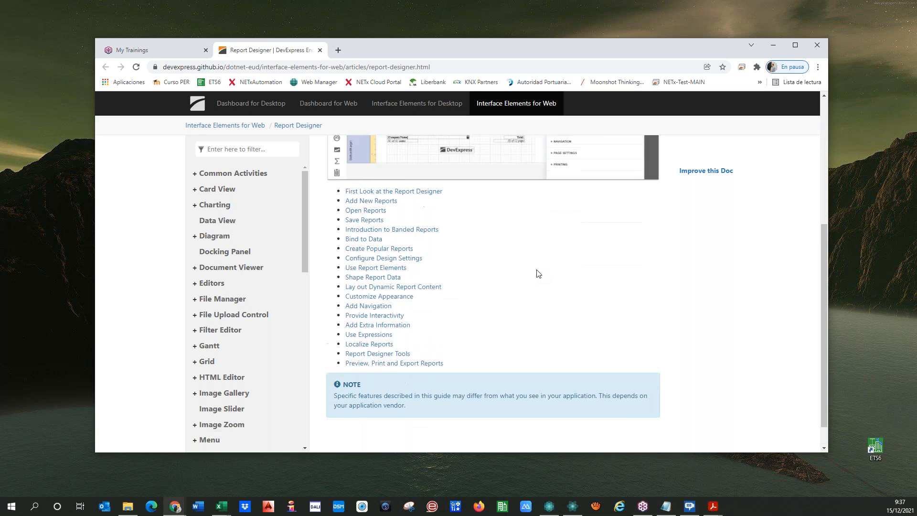
pyautogui.scroll(3, 539, 273)
pyautogui.scroll(-4, 537, 272)
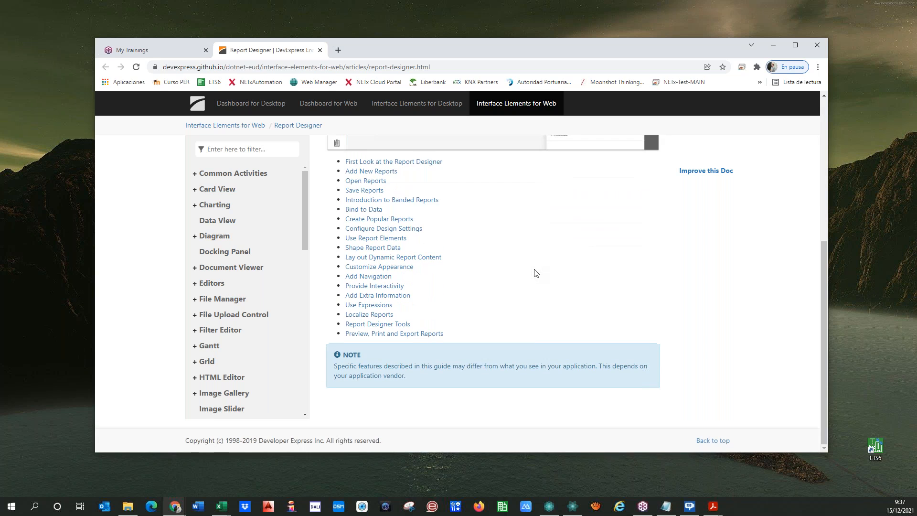
pyautogui.scroll(4, 514, 269)
pyautogui.scroll(-3, 441, 331)
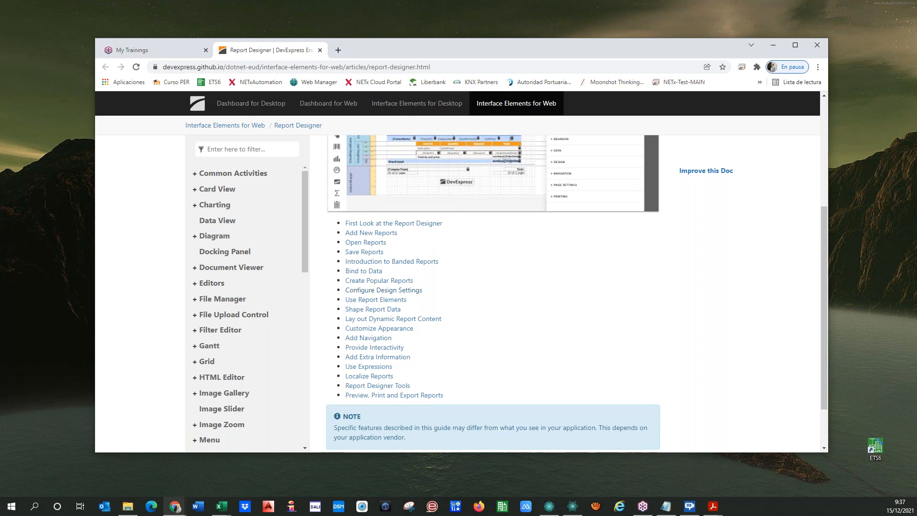
# Read the 'First Look at the Report Designer' article describing the Design Surface and panels.
pyautogui.click(373, 223)
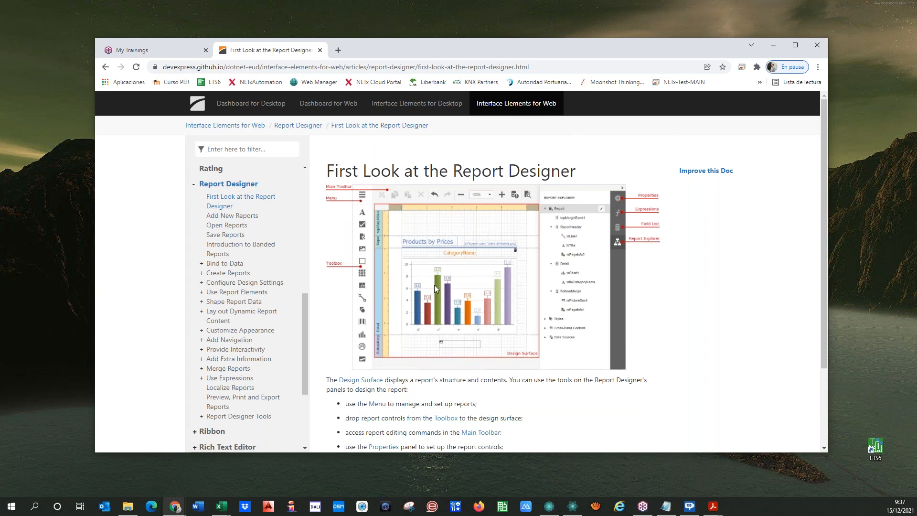
pyautogui.scroll(-2, 442, 294)
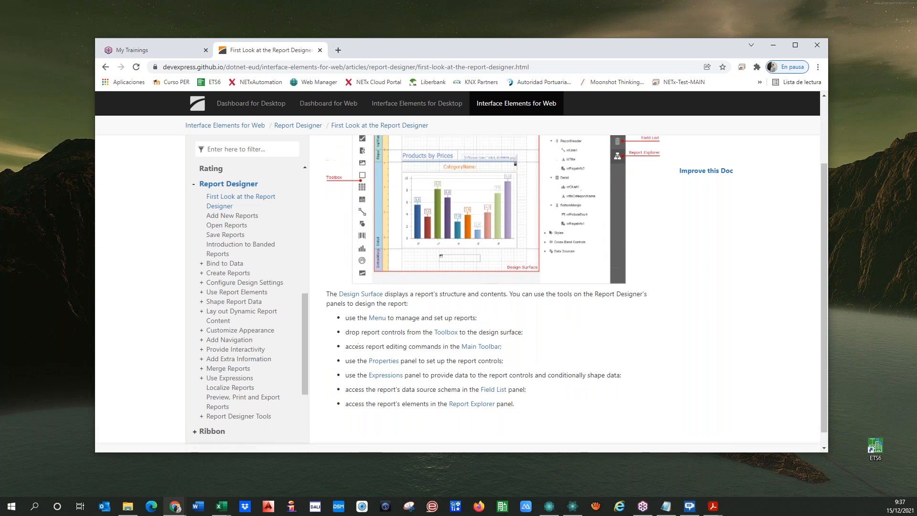
pyautogui.scroll(2, 427, 297)
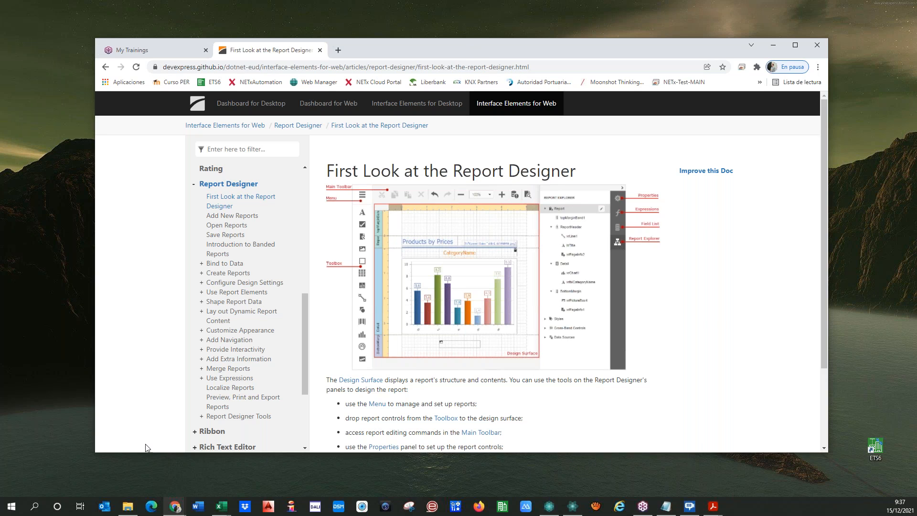
pyautogui.click(172, 505)
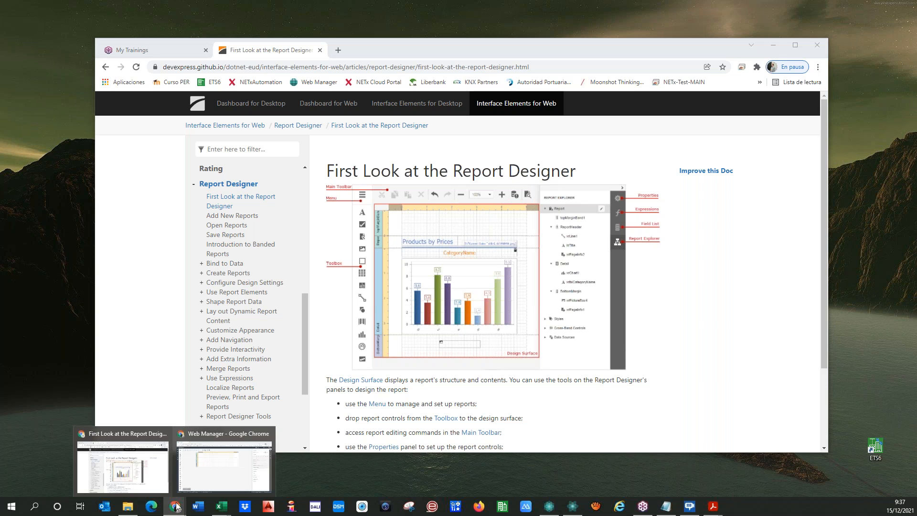
# Open the saved [Default] Trending Chart report in a second designer tab.
pyautogui.click(194, 479)
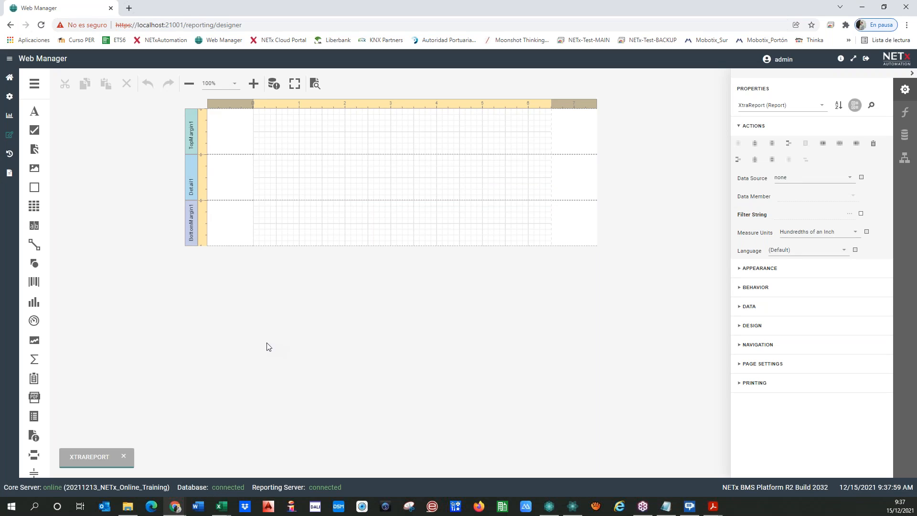
pyautogui.click(36, 84)
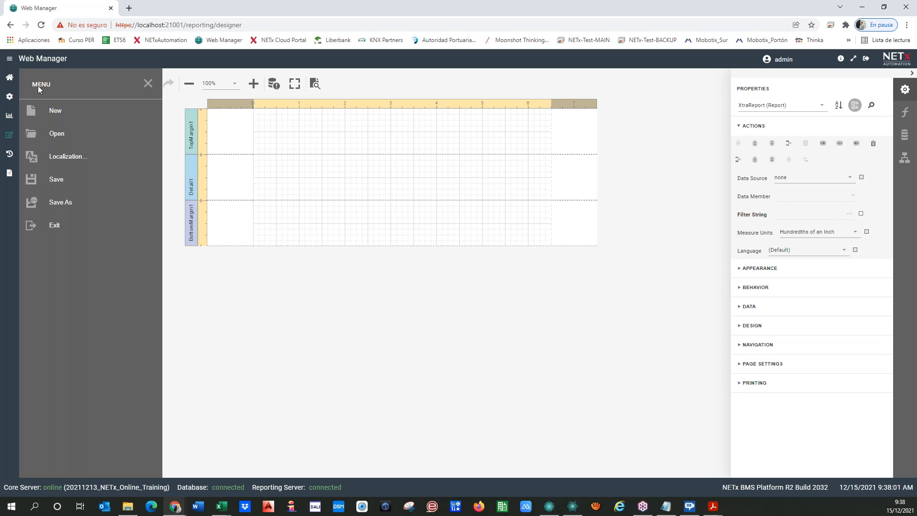
pyautogui.click(66, 135)
pyautogui.click(364, 239)
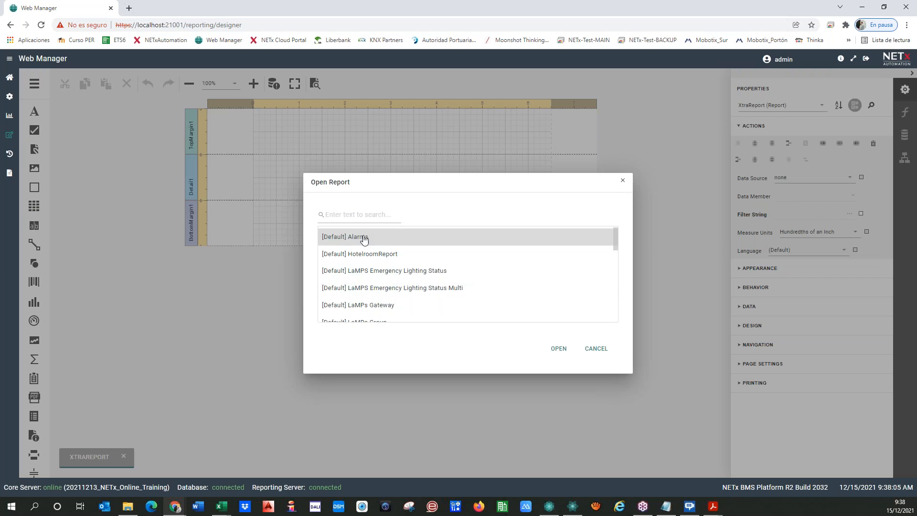
pyautogui.scroll(-2, 352, 252)
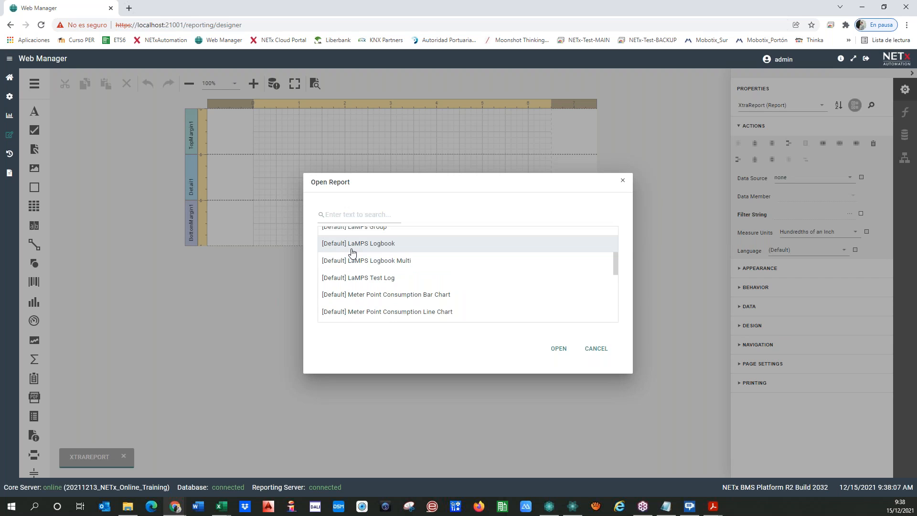
pyautogui.scroll(-5, 352, 286)
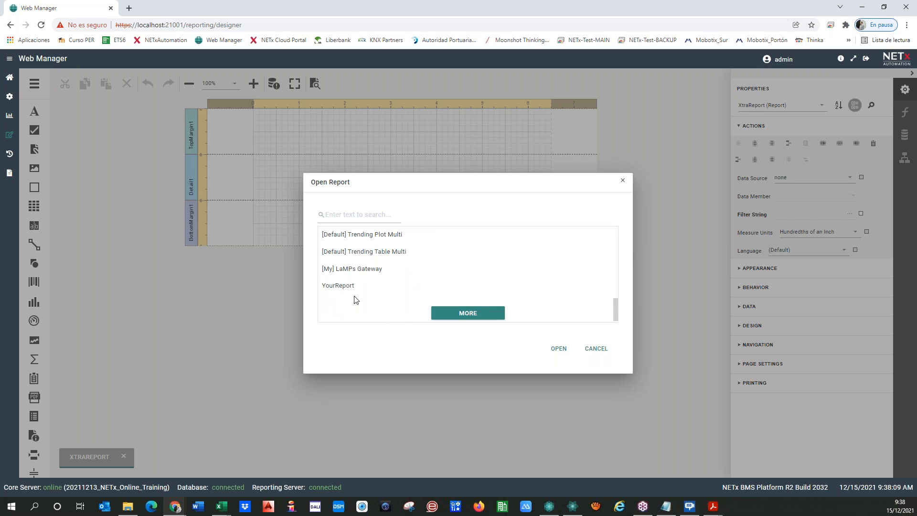
pyautogui.scroll(2, 356, 299)
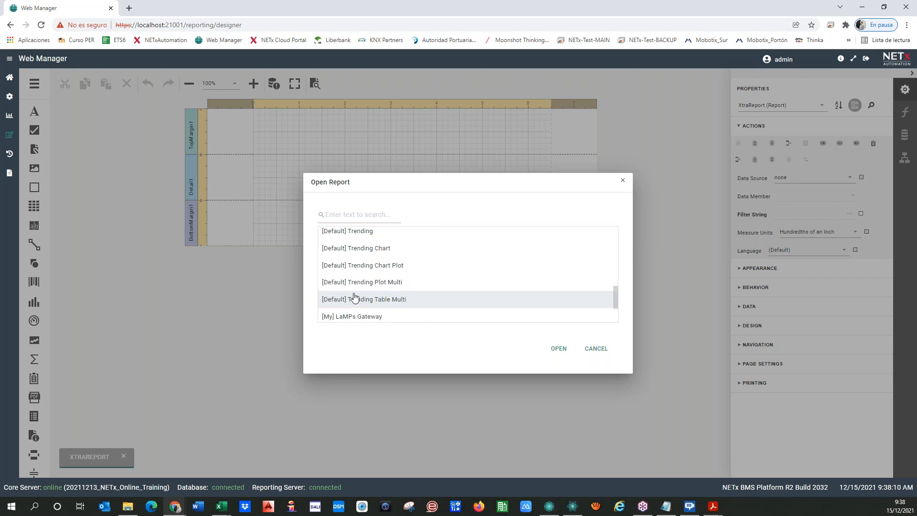
pyautogui.click(359, 249)
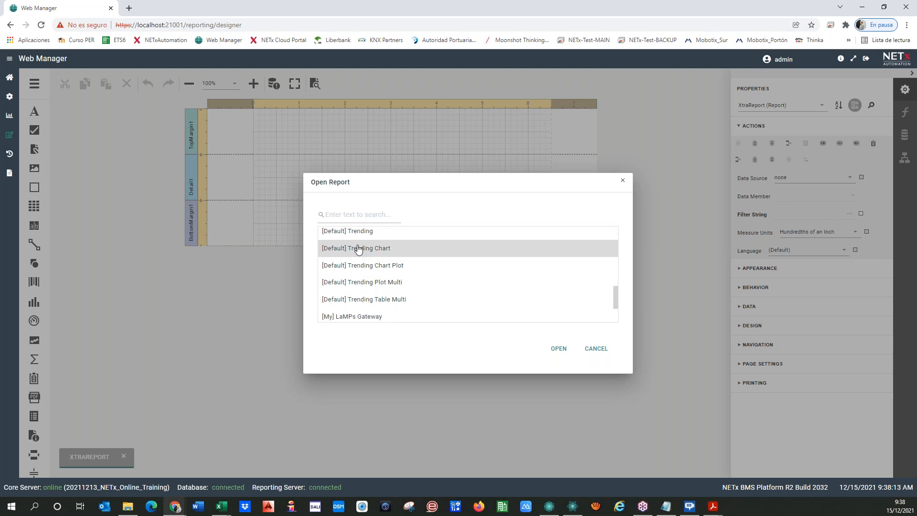
pyautogui.click(557, 351)
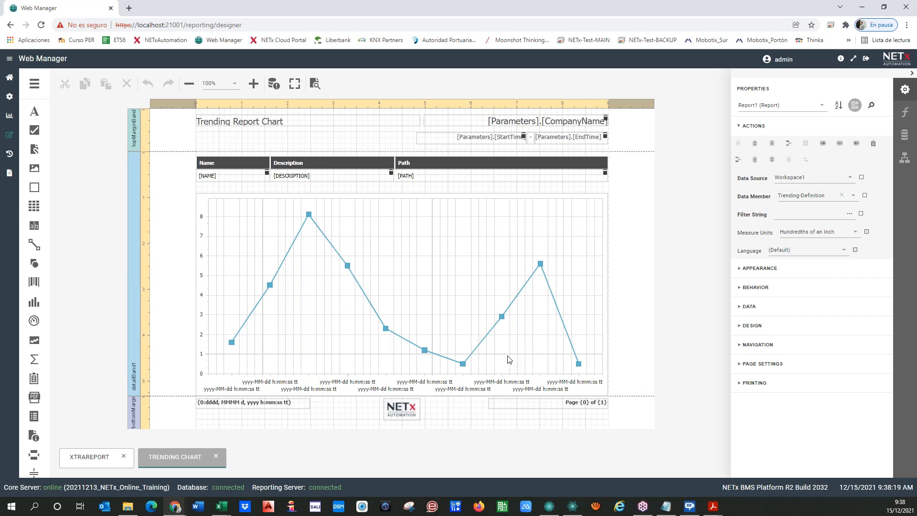
# Inspect the title and CompanyName labels, then select the NETx logo picture box in the footer.
pyautogui.click(315, 124)
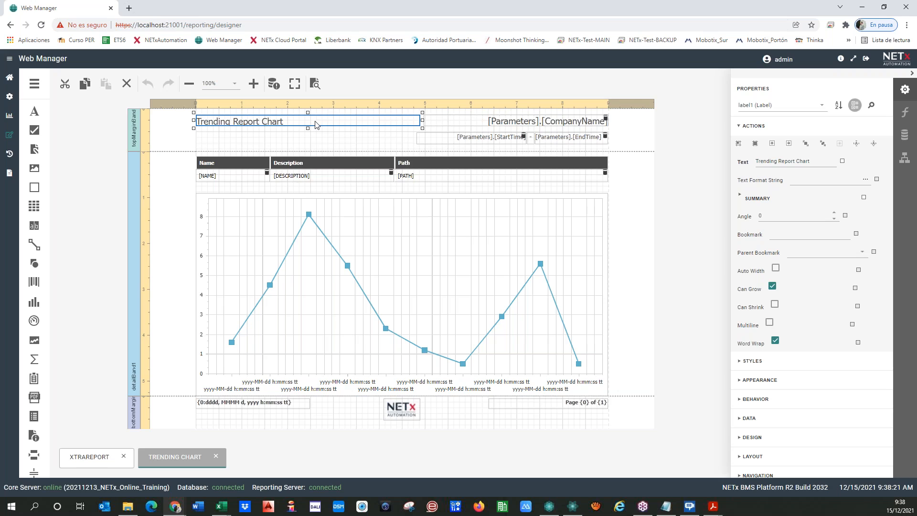
pyautogui.click(516, 122)
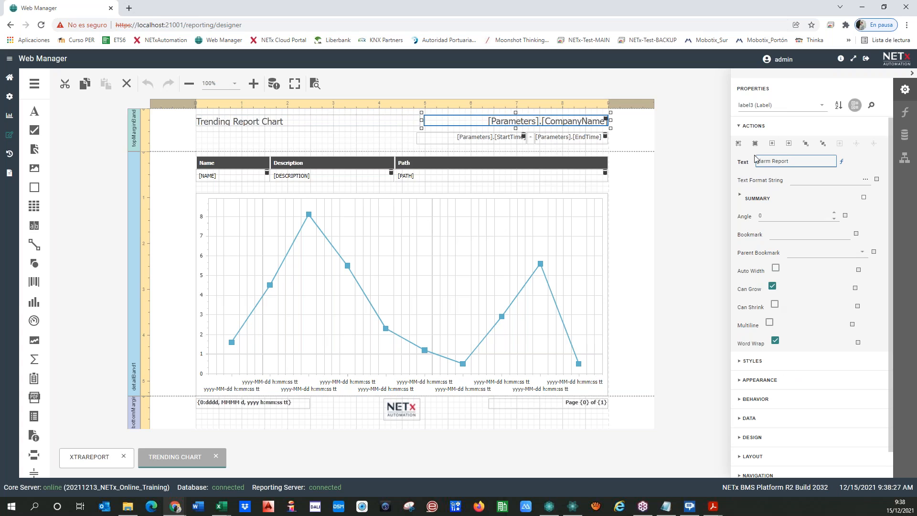
pyautogui.click(396, 413)
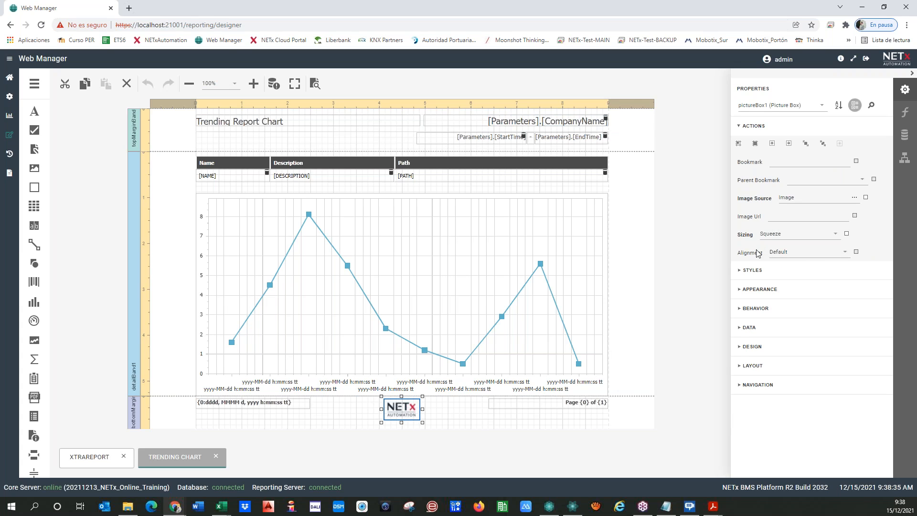
pyautogui.click(822, 109)
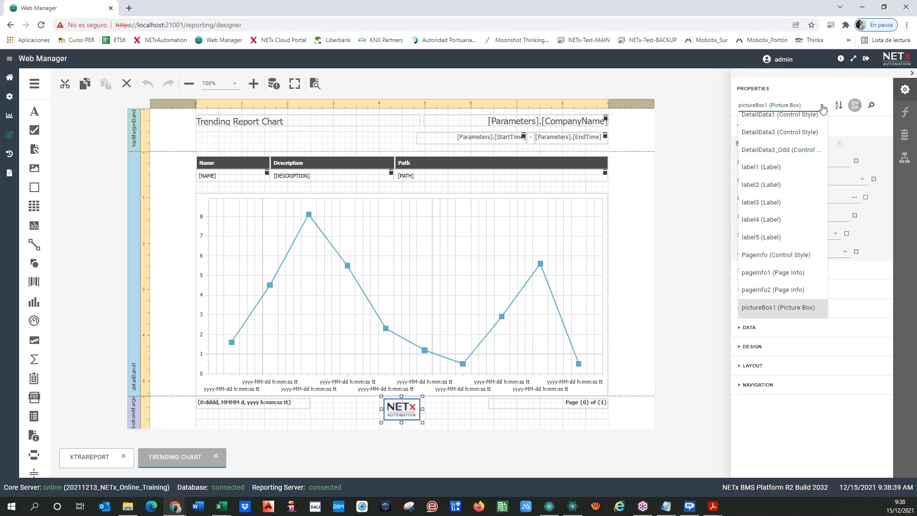
pyautogui.click(822, 110)
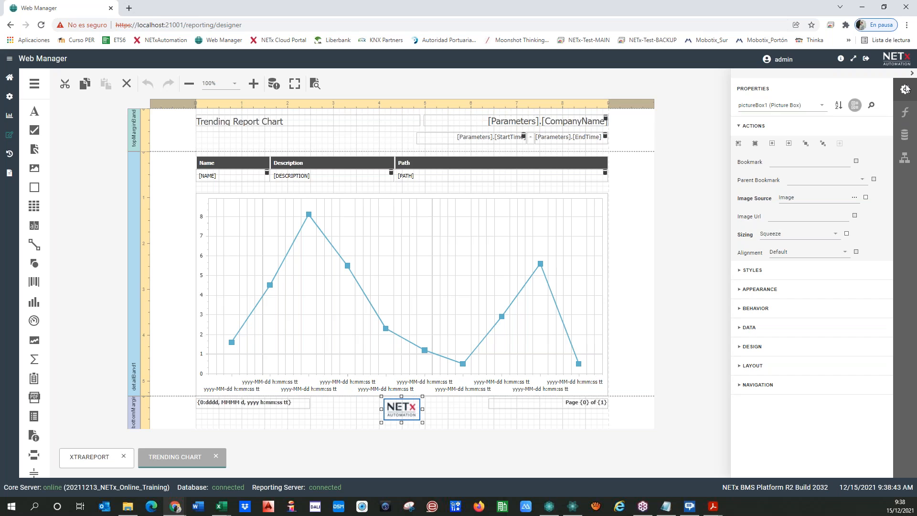
# Expand the logo's Data properties and launch the Image Source file picker.
pyautogui.click(741, 126)
pyautogui.click(740, 289)
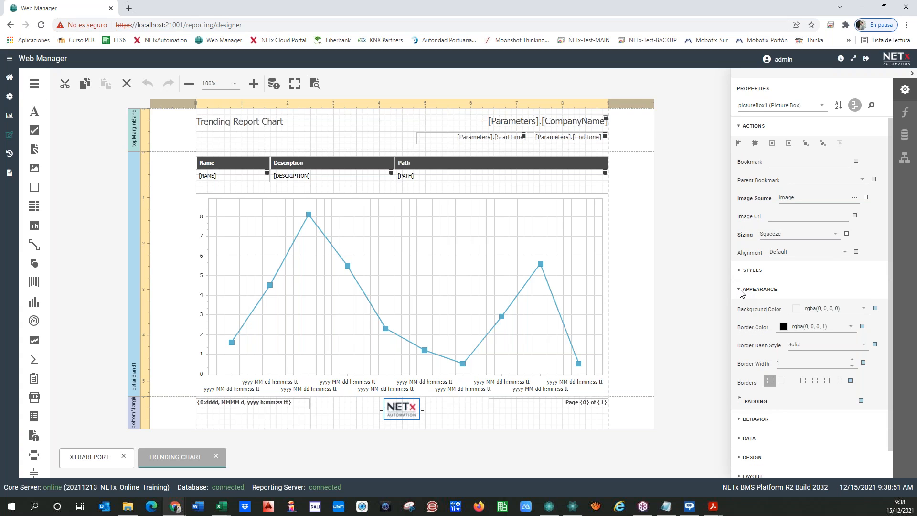
pyautogui.scroll(-1, 741, 424)
pyautogui.click(740, 411)
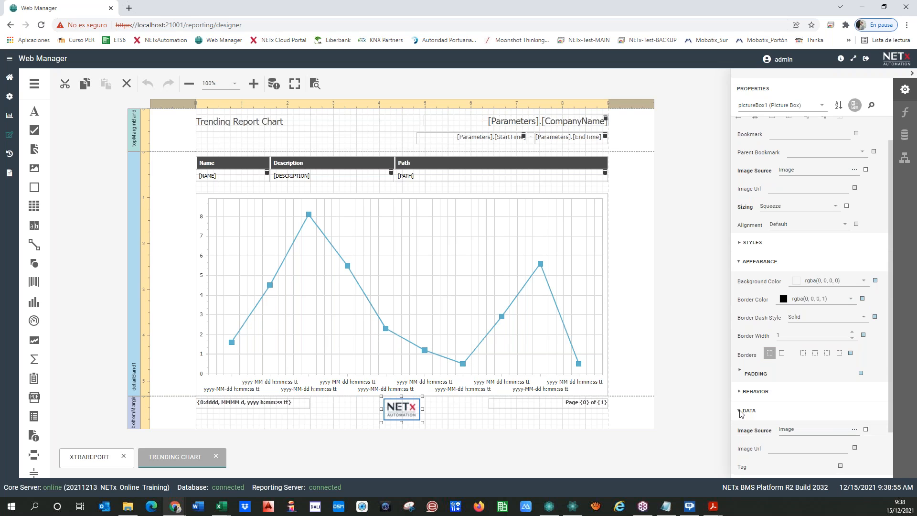
pyautogui.scroll(-2, 741, 414)
pyautogui.click(854, 375)
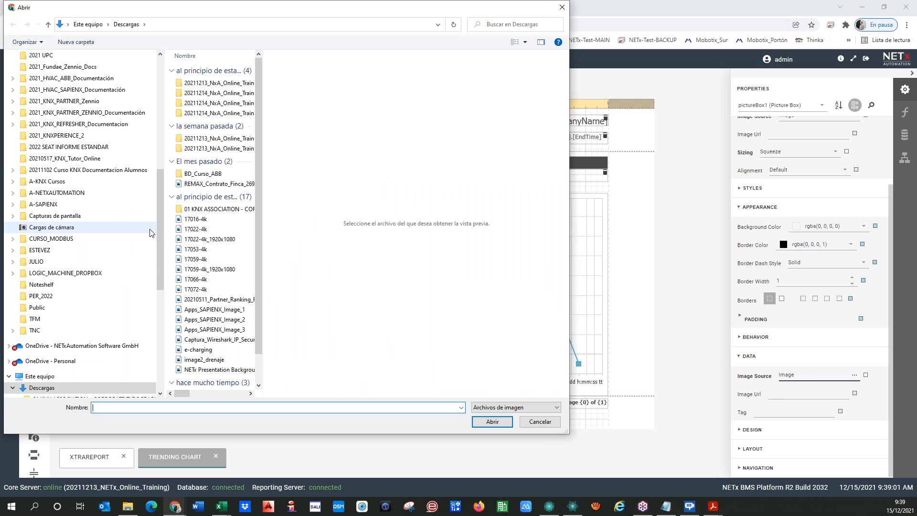
# Dismiss the Abrir image file picker for the footer logo.
pyautogui.press('Escape')
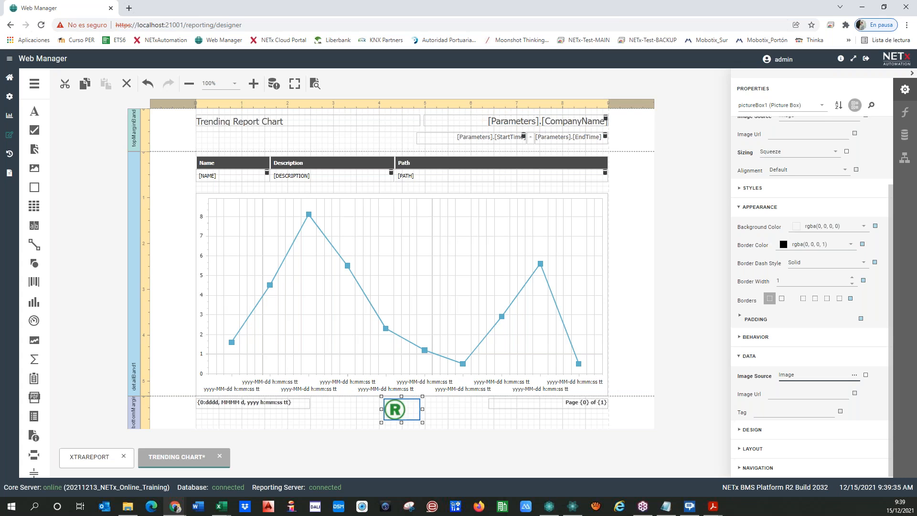
# Save the edited report as a copy, renaming [Default] Trending Chart to [My] Trending Chart.
pyautogui.click(451, 423)
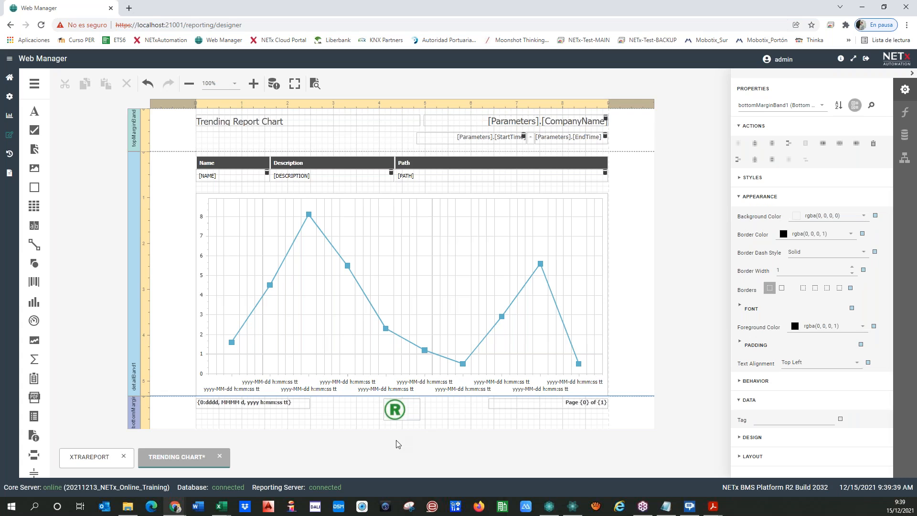
pyautogui.click(36, 85)
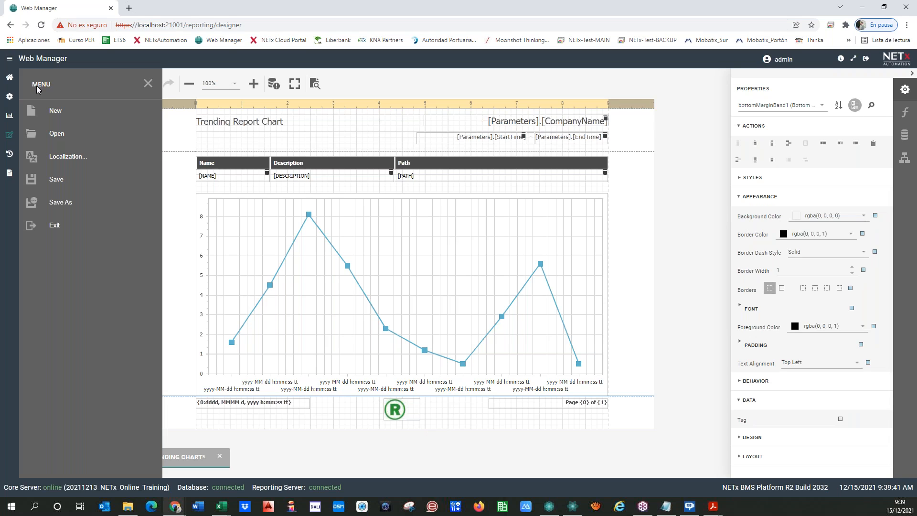
pyautogui.click(79, 199)
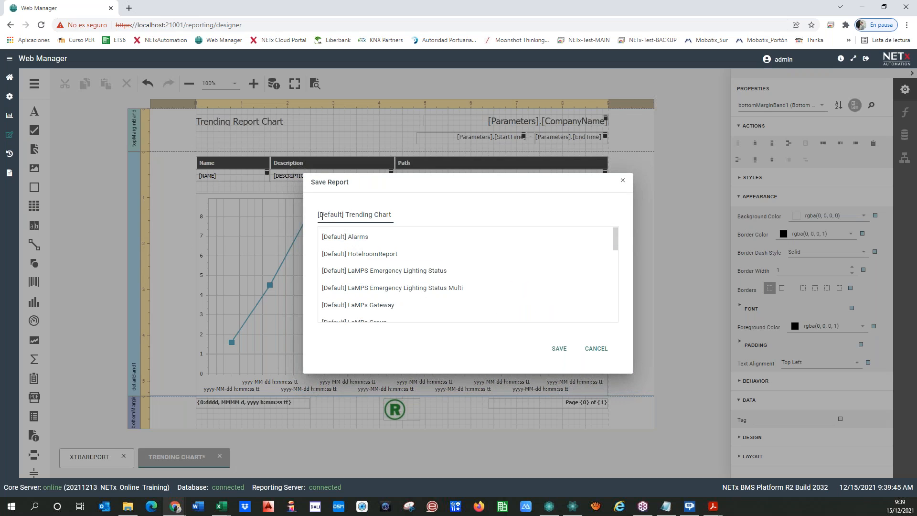
pyautogui.click(321, 215)
pyautogui.write('My')
pyautogui.press('Delete')
pyautogui.press('Delete')
pyautogui.press('Delete')
pyautogui.press('Delete')
pyautogui.press('Delete')
pyautogui.press('Delete')
pyautogui.press('Delete')
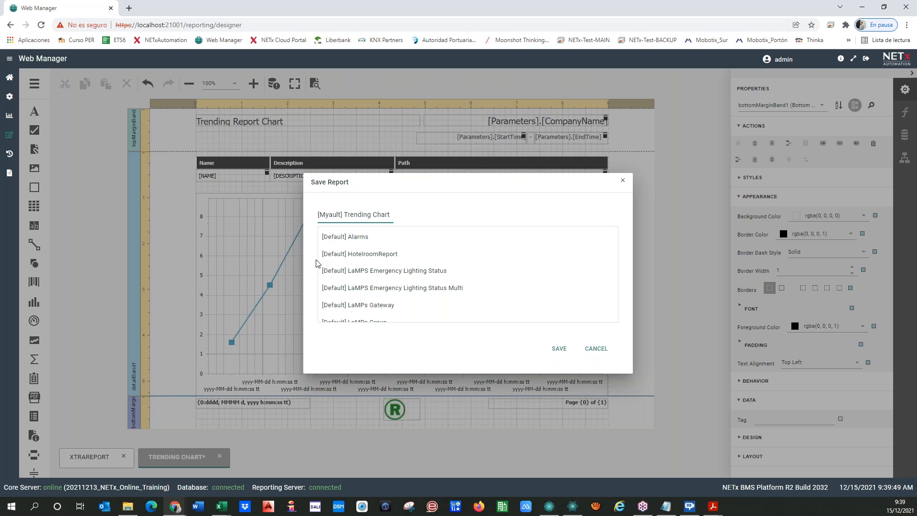
pyautogui.click(557, 350)
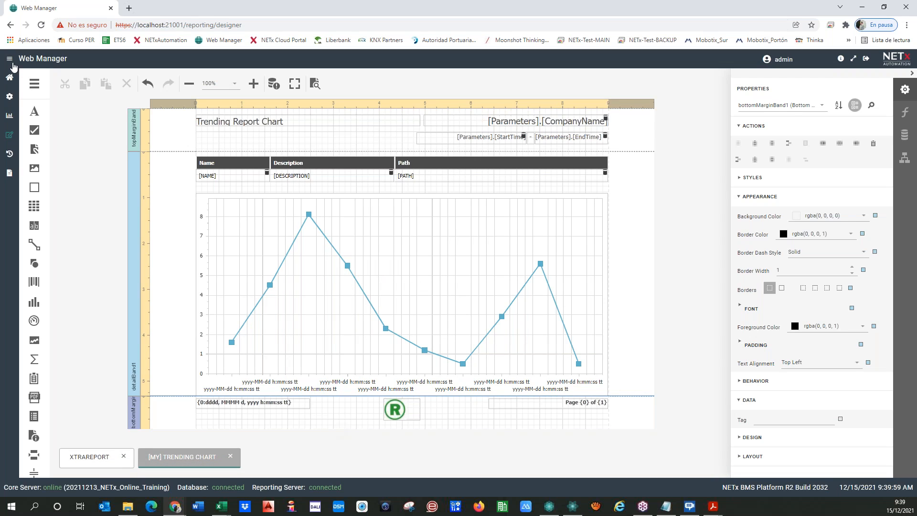
pyautogui.click(9, 98)
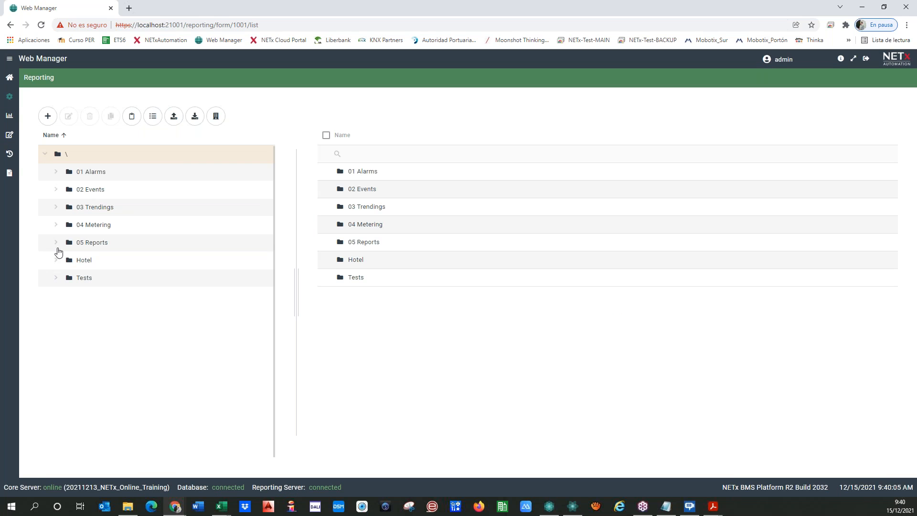
# Assign [My] Trending Chart to Trending Temperature Room 0101 under 05 Reports, save, and generate its PDF.
pyautogui.click(56, 243)
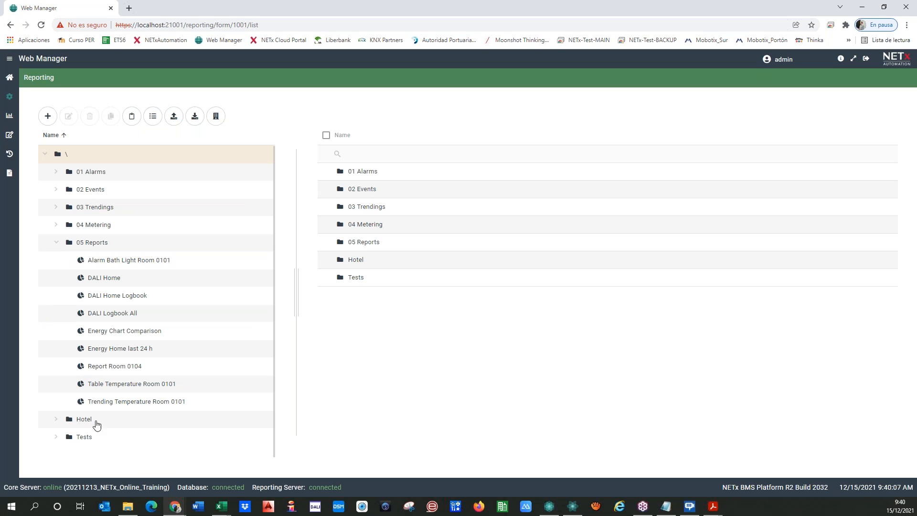
pyautogui.click(115, 404)
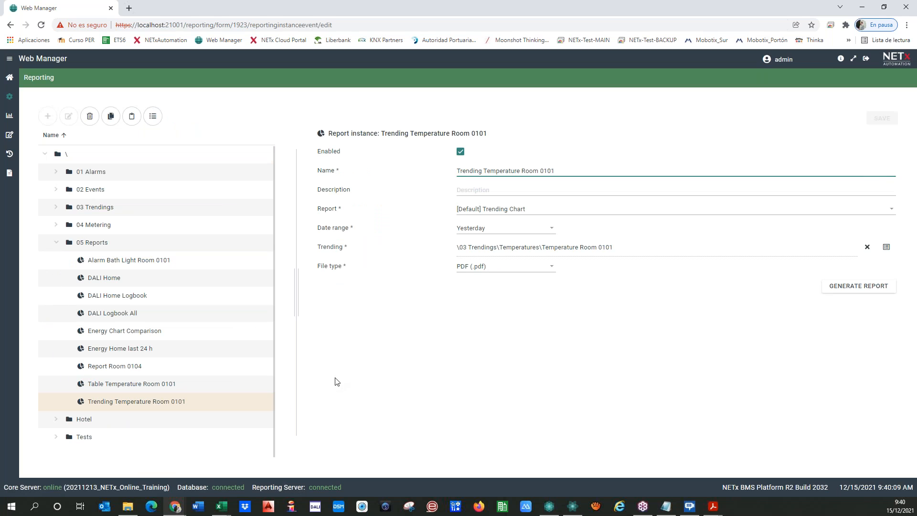
pyautogui.click(532, 209)
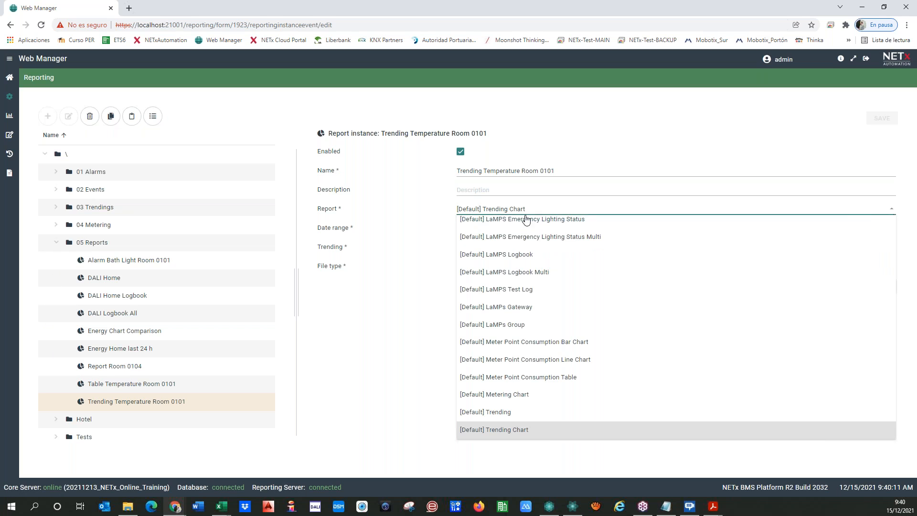
pyautogui.scroll(-1, 508, 316)
pyautogui.scroll(-1, 508, 316)
pyautogui.click(492, 427)
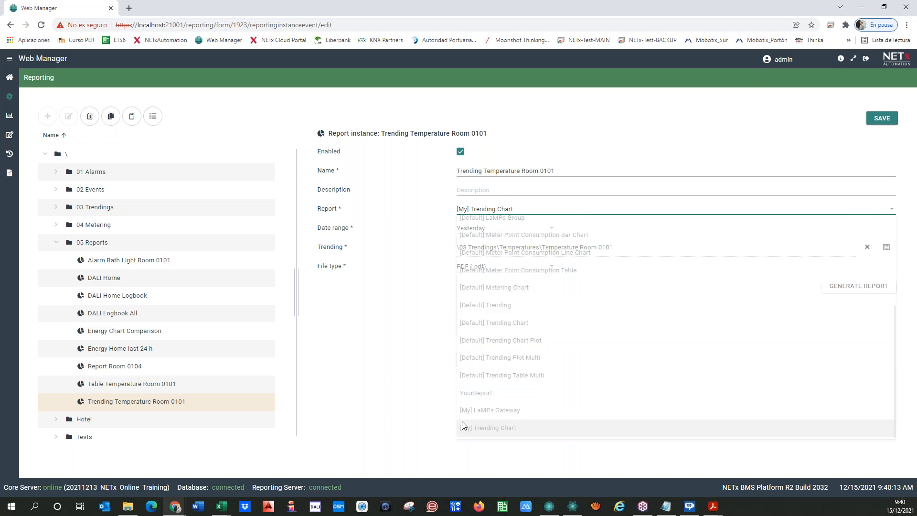
pyautogui.click(881, 118)
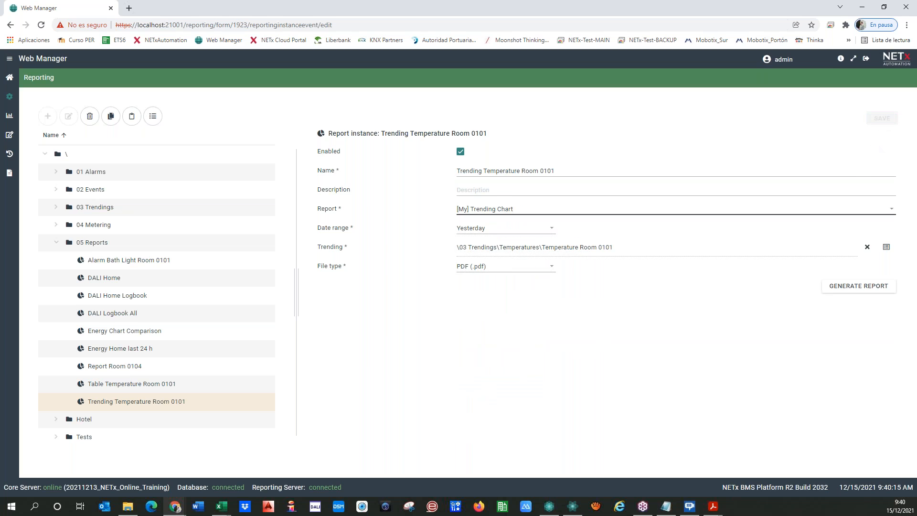
pyautogui.click(860, 290)
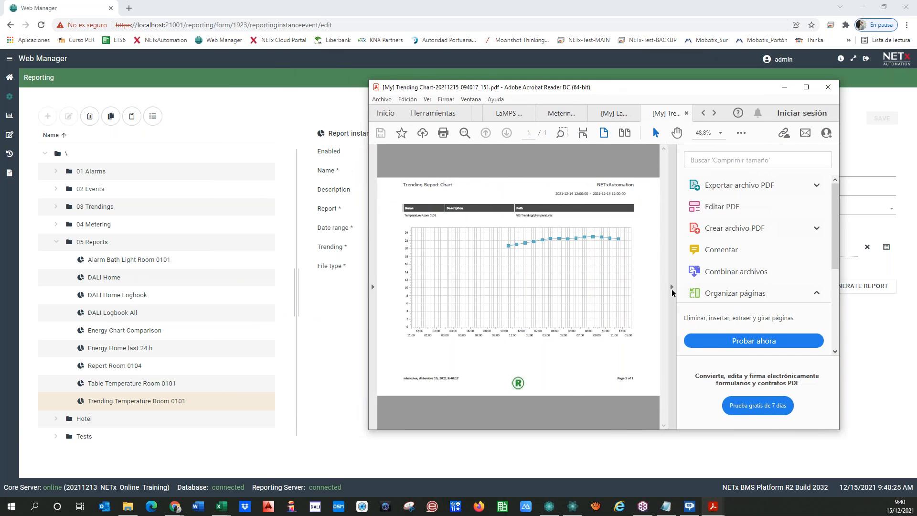
# Enlarge the Trending Report Chart PDF to check the green R logo, then move Acrobat off screen.
pyautogui.click(671, 287)
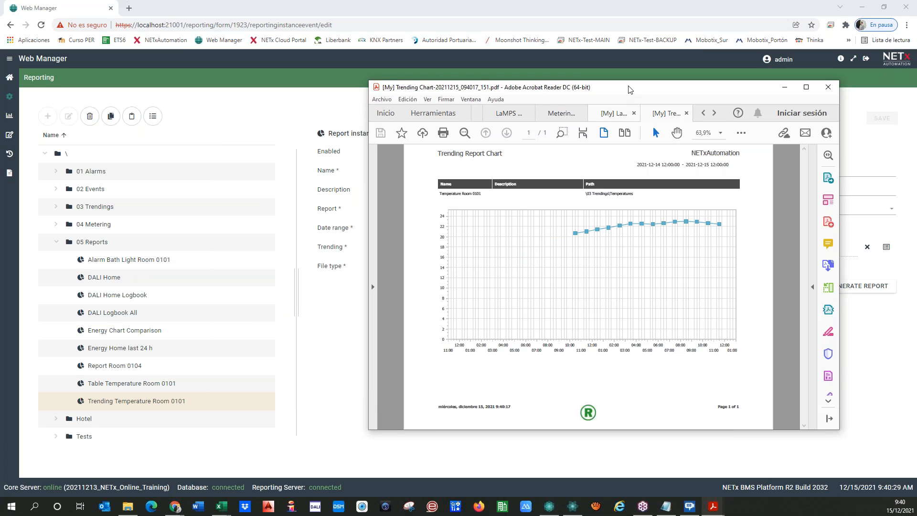
pyautogui.moveTo(629, 90); pyautogui.dragTo(487, 90)
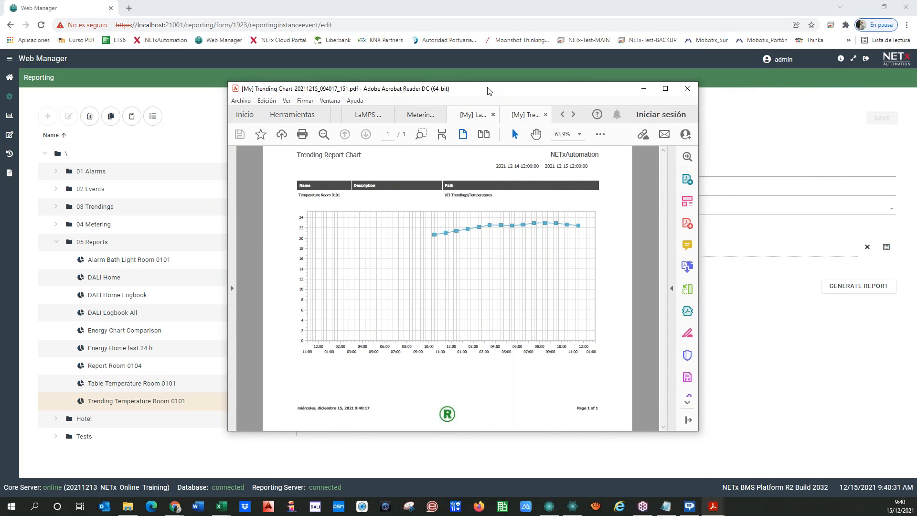
pyautogui.moveTo(549, 153); pyautogui.dragTo(597, 156)
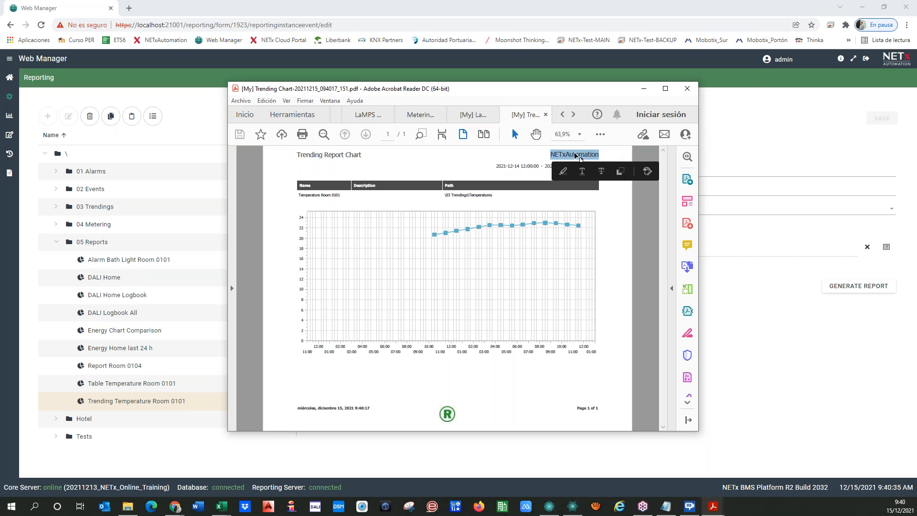
pyautogui.moveTo(544, 91); pyautogui.dragTo(0, 89)
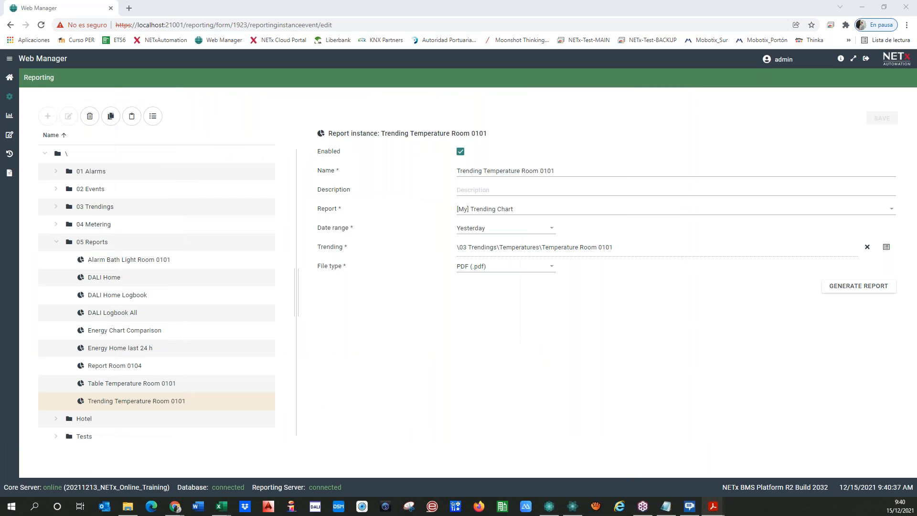
# Open the designer with a blank XtraReport and look over its empty margins and detail band.
pyautogui.click(12, 137)
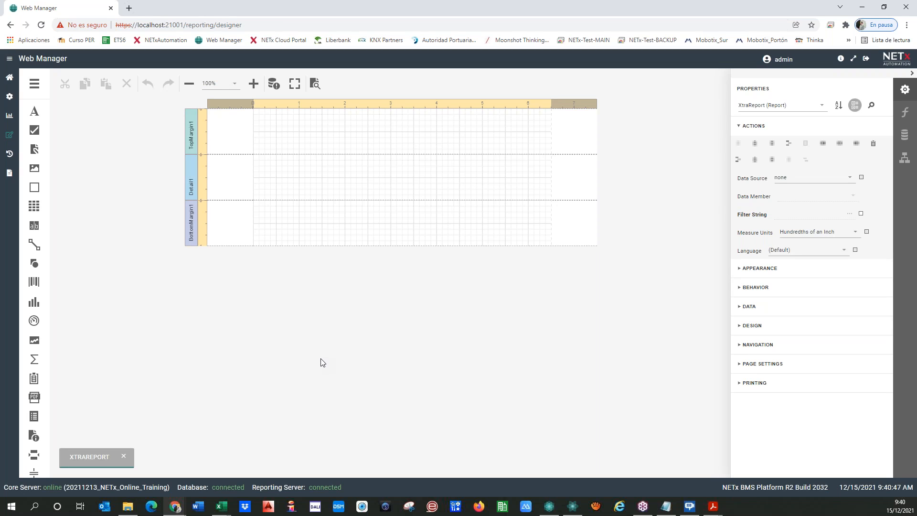
pyautogui.scroll(-1, 33, 230)
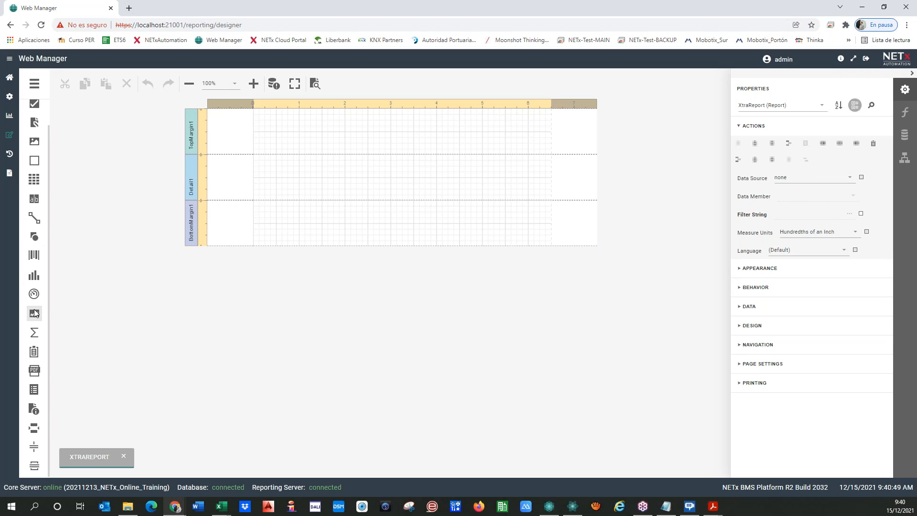
pyautogui.scroll(1, 37, 300)
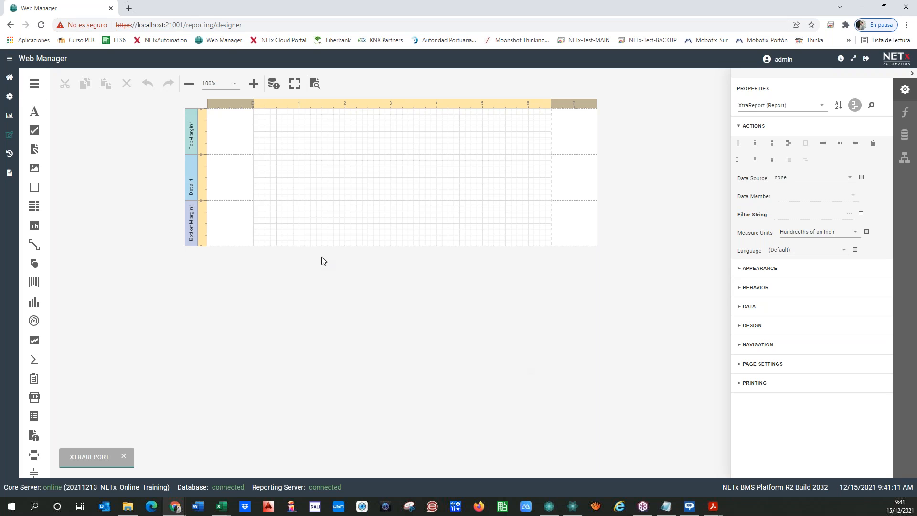
# Download the finished 9:20:57 LaMPs Gateway report from the Reporting History list.
pyautogui.click(9, 155)
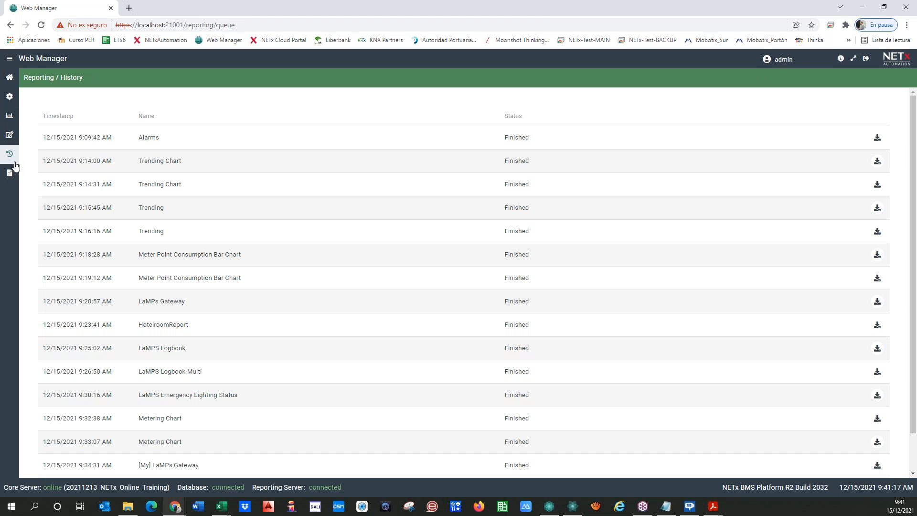
pyautogui.scroll(-1, 416, 191)
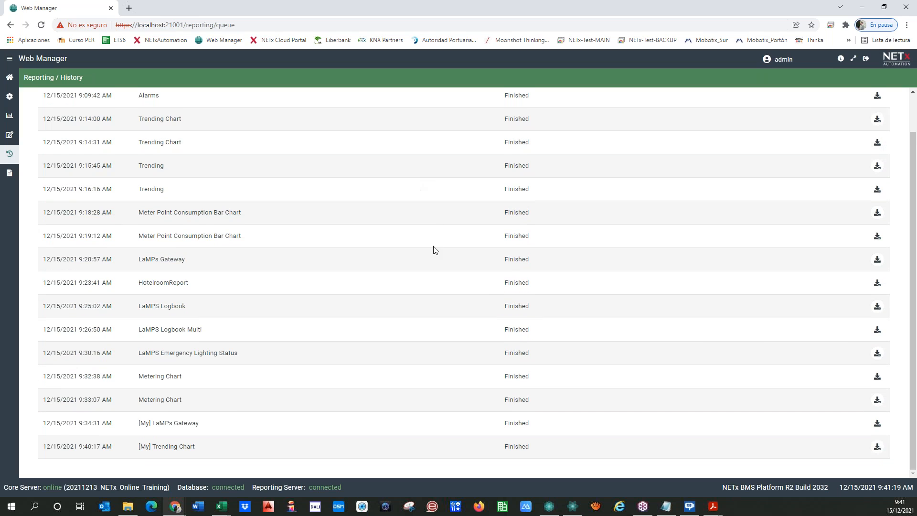
pyautogui.scroll(1, 429, 244)
pyautogui.scroll(-1, 424, 240)
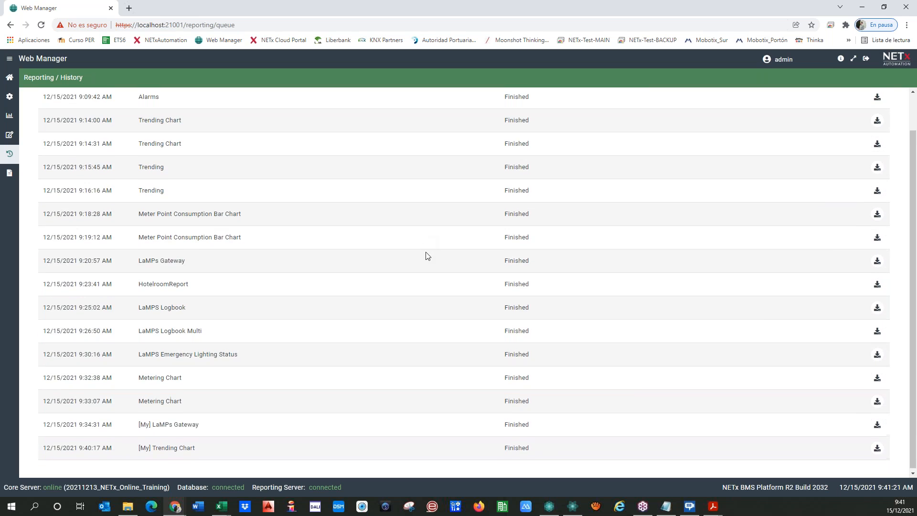
pyautogui.scroll(1, 423, 248)
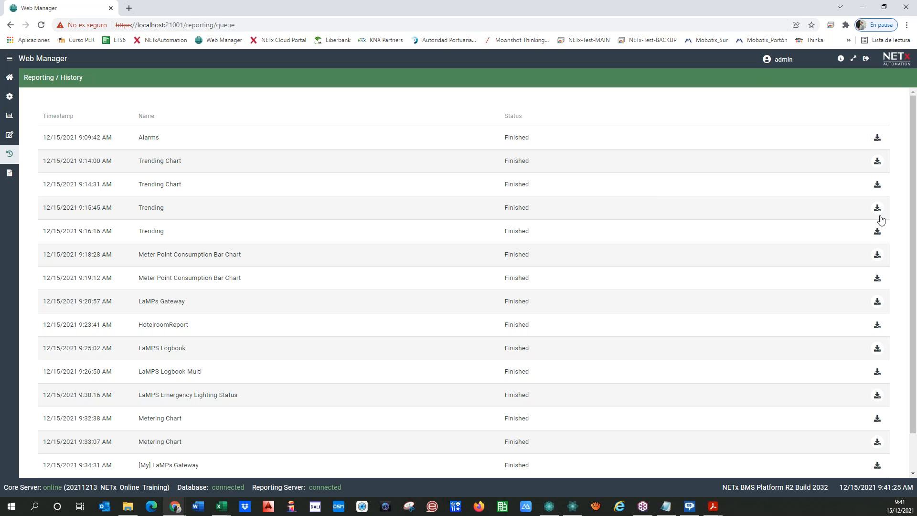
pyautogui.click(878, 302)
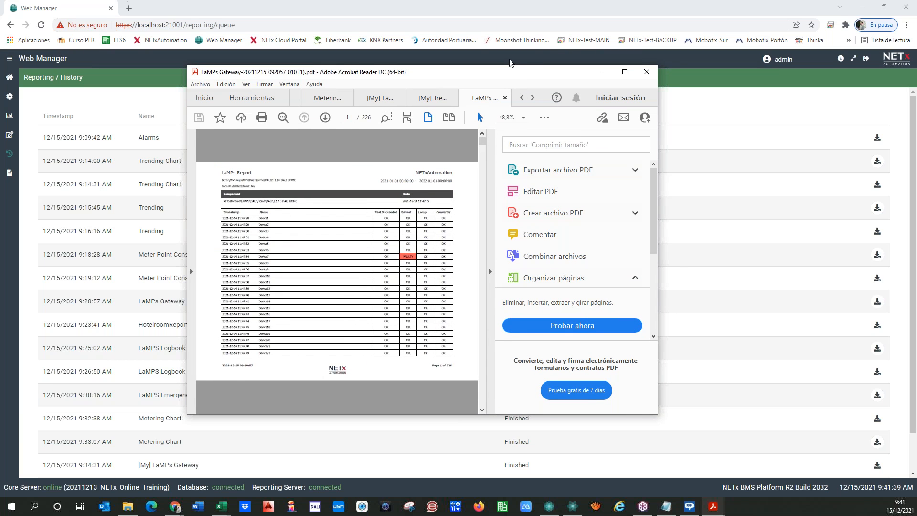
pyautogui.moveTo(510, 64); pyautogui.dragTo(0, 86)
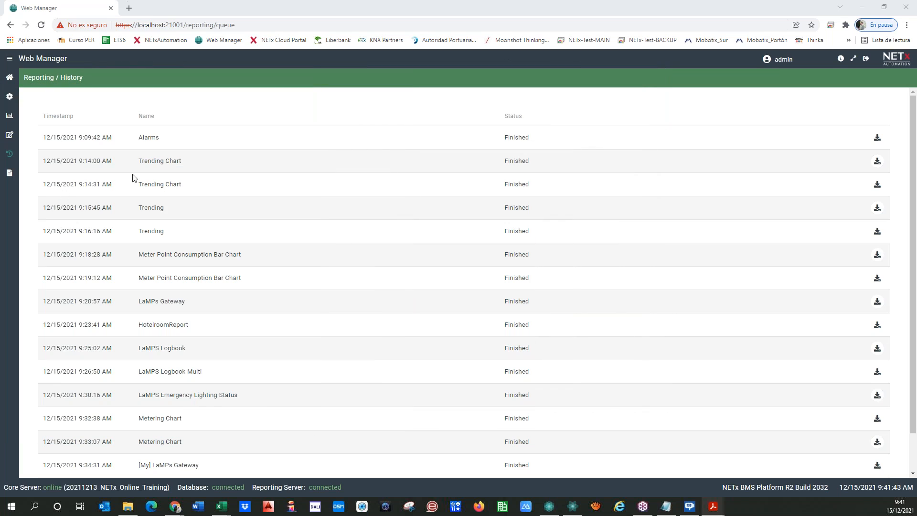
# Check the newest nxaReportingServer.log entries in Reporting Logs, then go back to the dashboard.
pyautogui.click(7, 174)
pyautogui.click(156, 115)
pyautogui.click(117, 129)
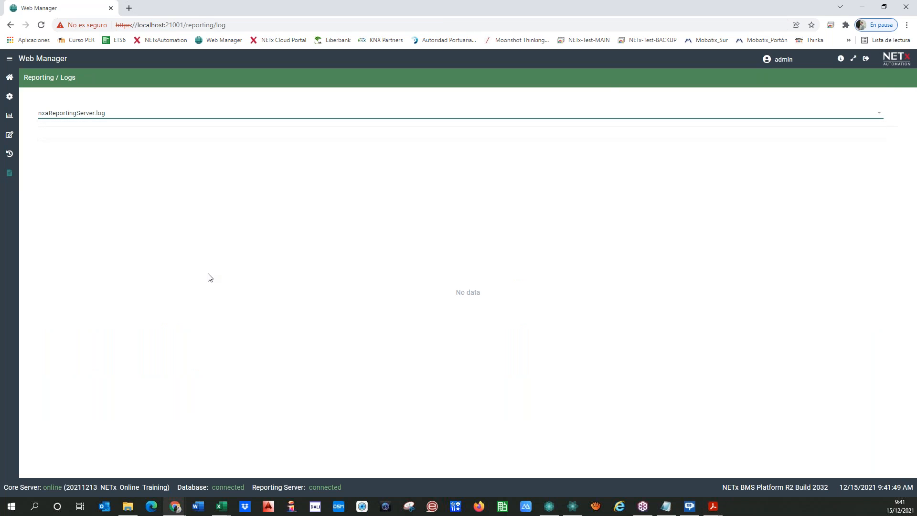
pyautogui.scroll(-1, 196, 278)
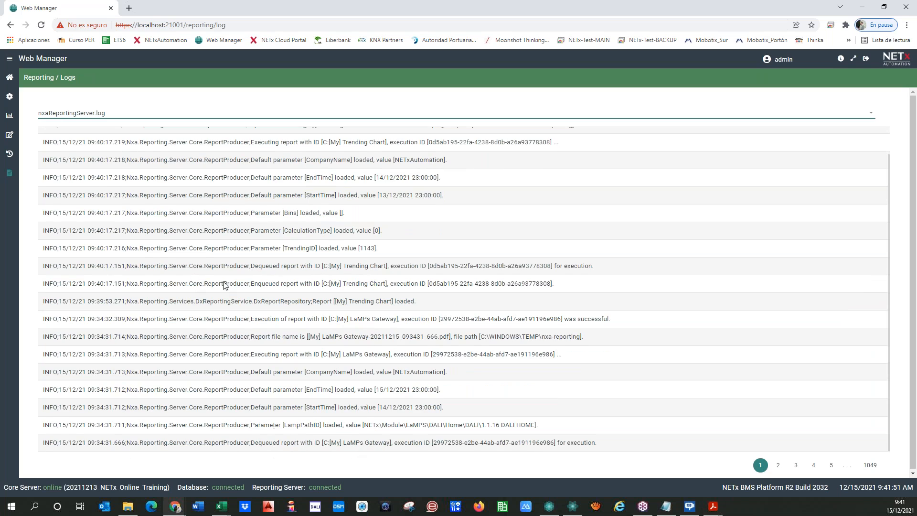
pyautogui.click(869, 465)
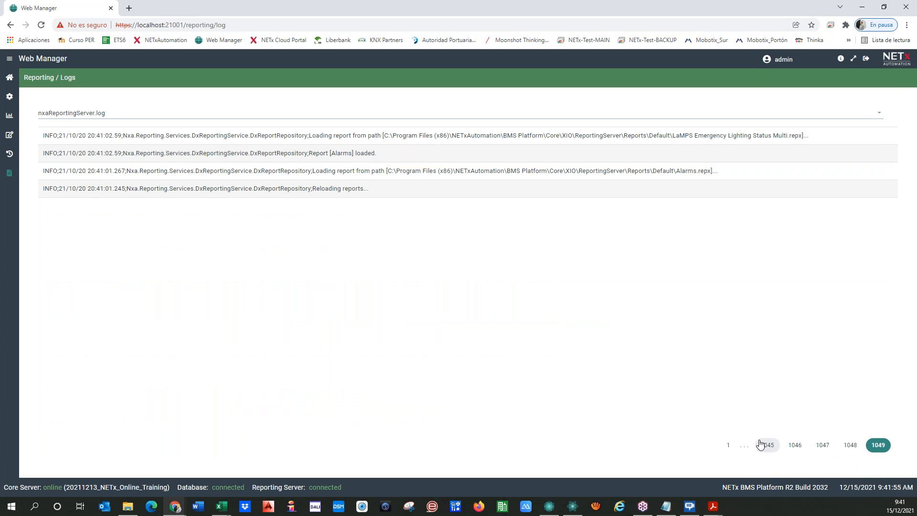
pyautogui.click(728, 444)
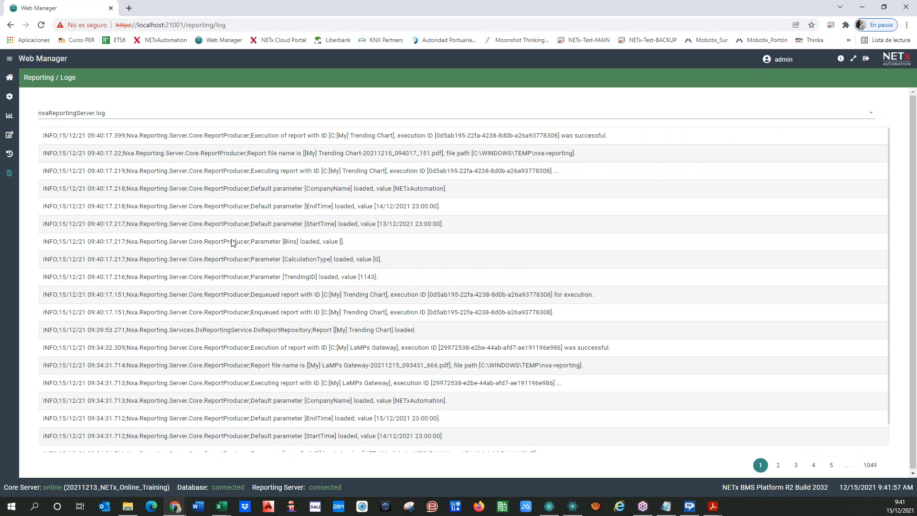
pyautogui.scroll(-1, 231, 243)
pyautogui.scroll(1, 445, 307)
pyautogui.click(9, 77)
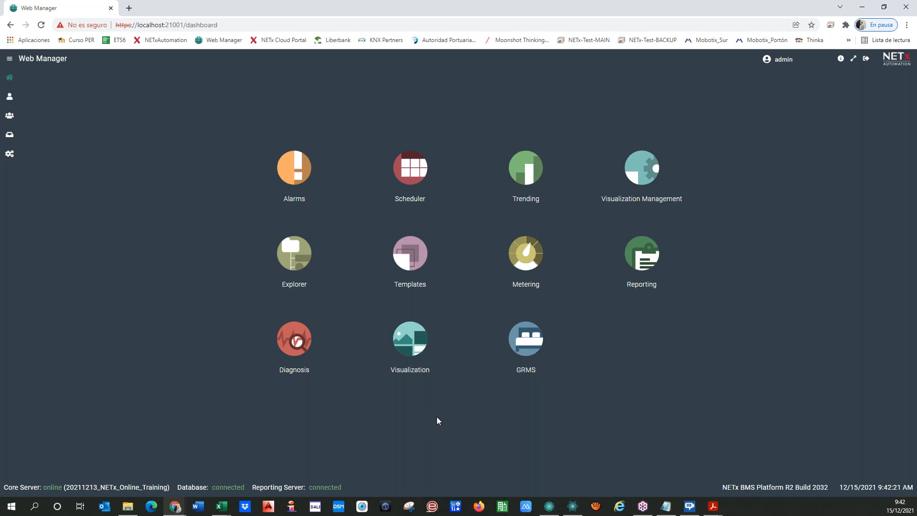
# In Core Server Studio, open Modules > Messenger > [Live] Email definitions.
pyautogui.click(549, 505)
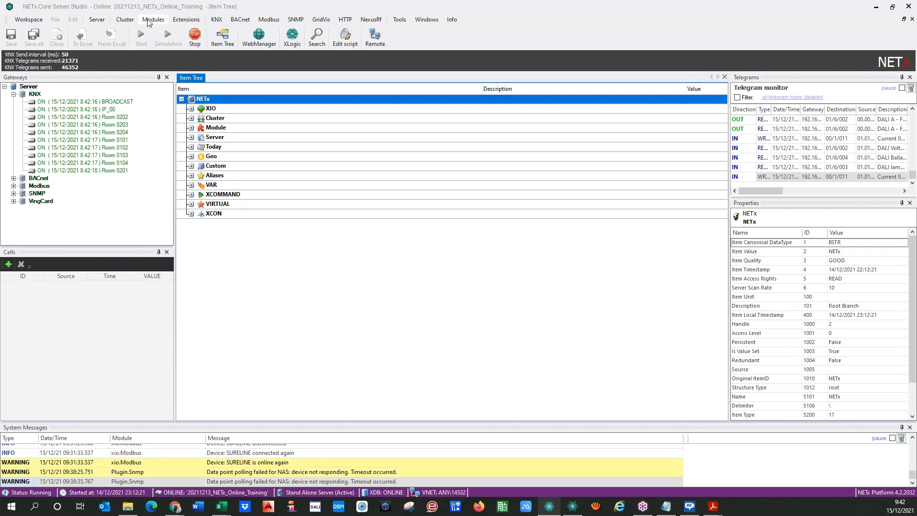
pyautogui.click(159, 22)
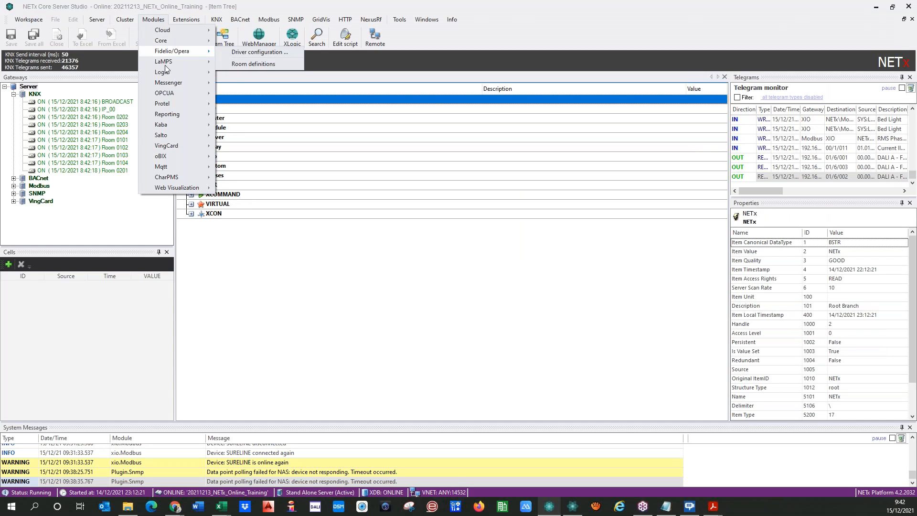
pyautogui.moveTo(174, 86)
pyautogui.click(245, 95)
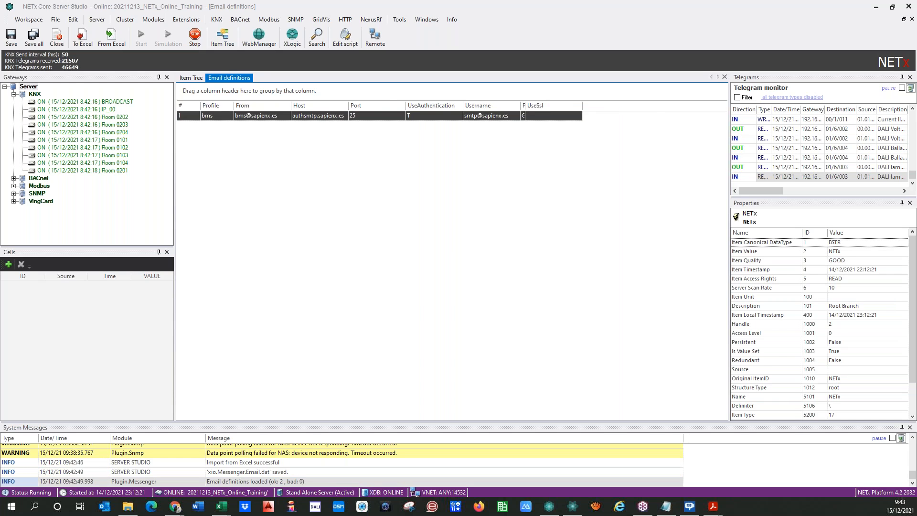
pyautogui.click(150, 21)
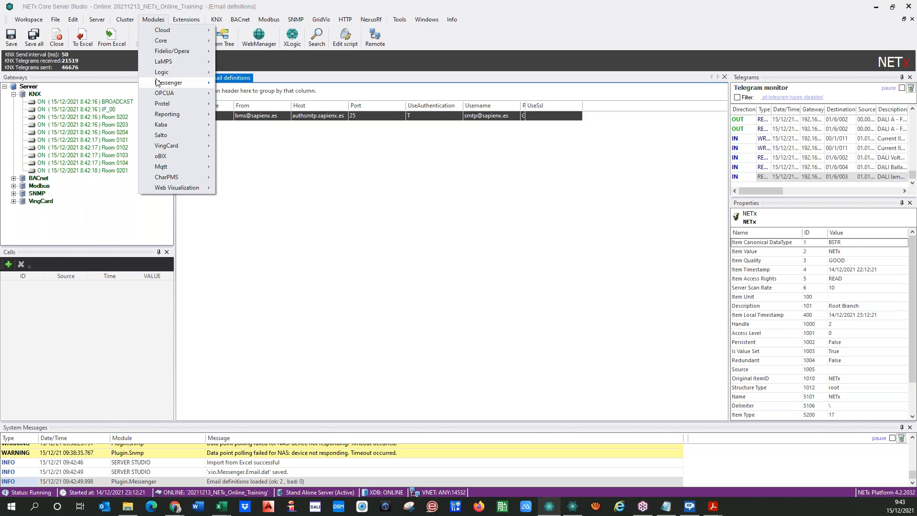
pyautogui.moveTo(182, 83)
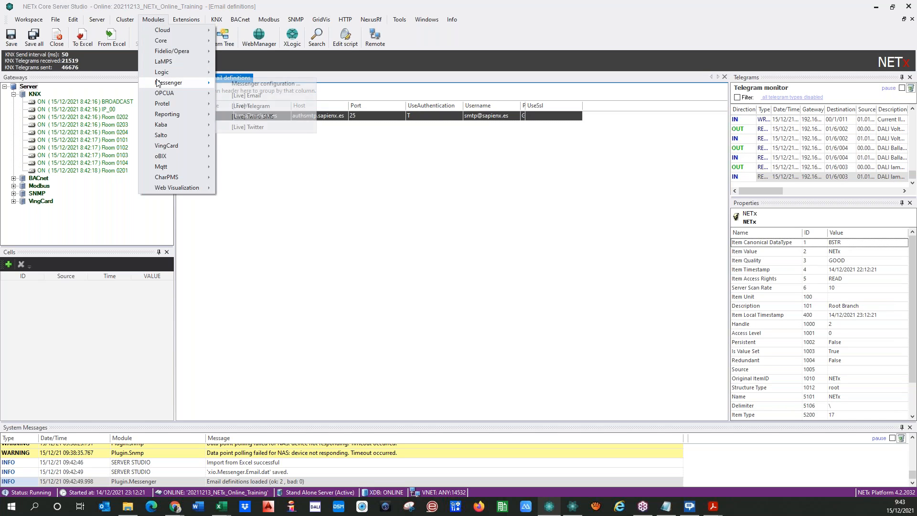
pyautogui.click(257, 96)
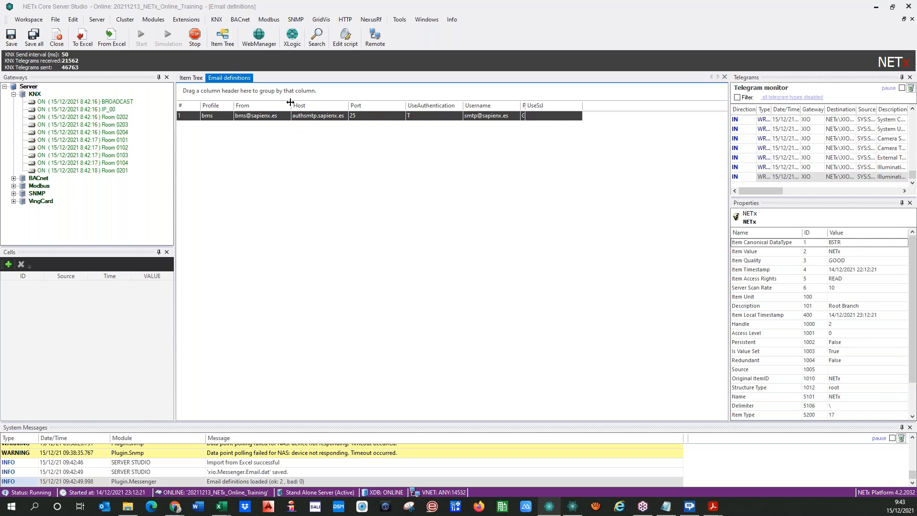
# Select the bms profile row and widen the From column to show the full sender address.
pyautogui.moveTo(291, 102); pyautogui.dragTo(263, 102)
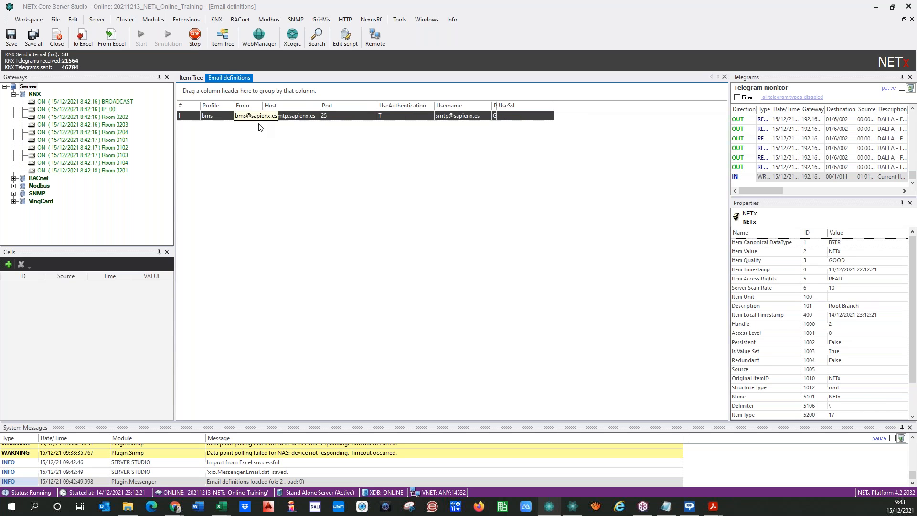
pyautogui.click(214, 118)
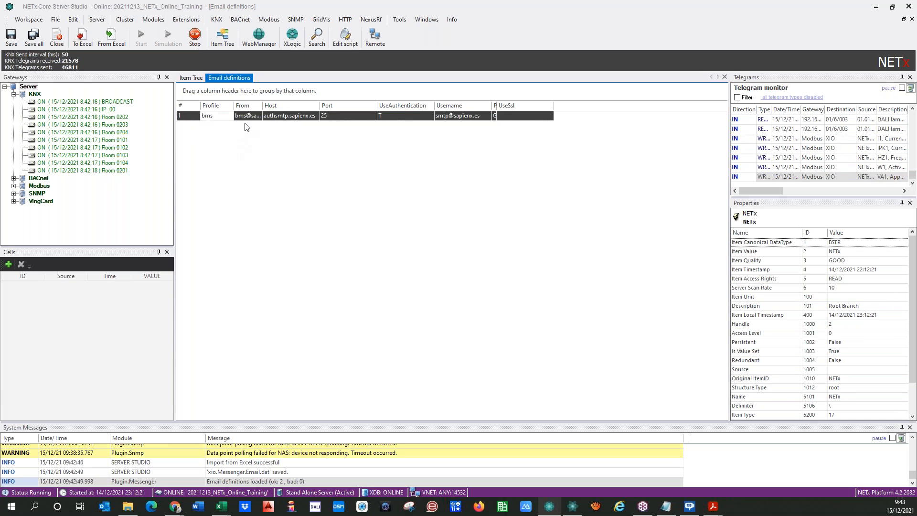
pyautogui.moveTo(262, 106); pyautogui.dragTo(266, 111)
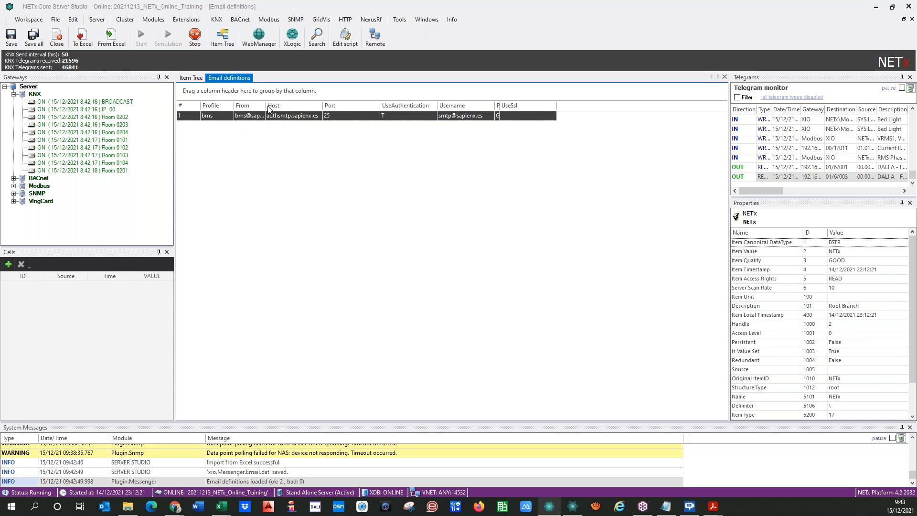
pyautogui.moveTo(266, 106); pyautogui.dragTo(204, 137)
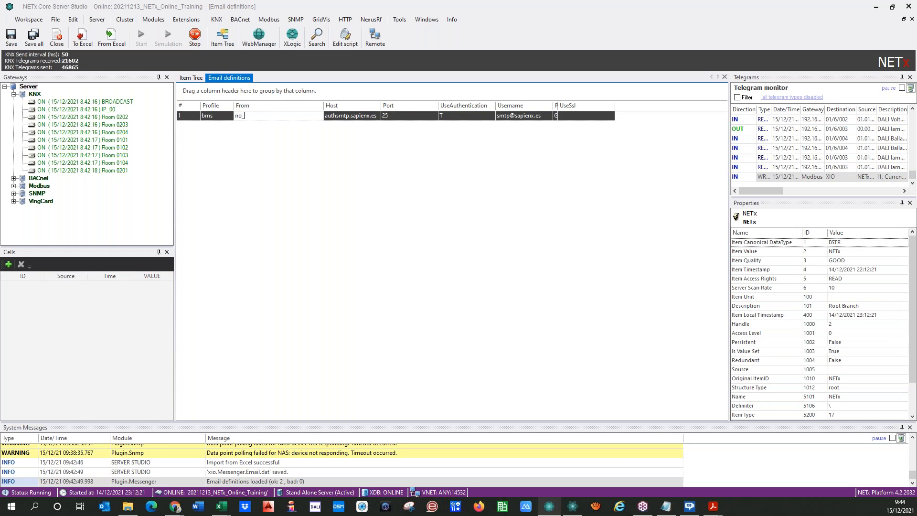
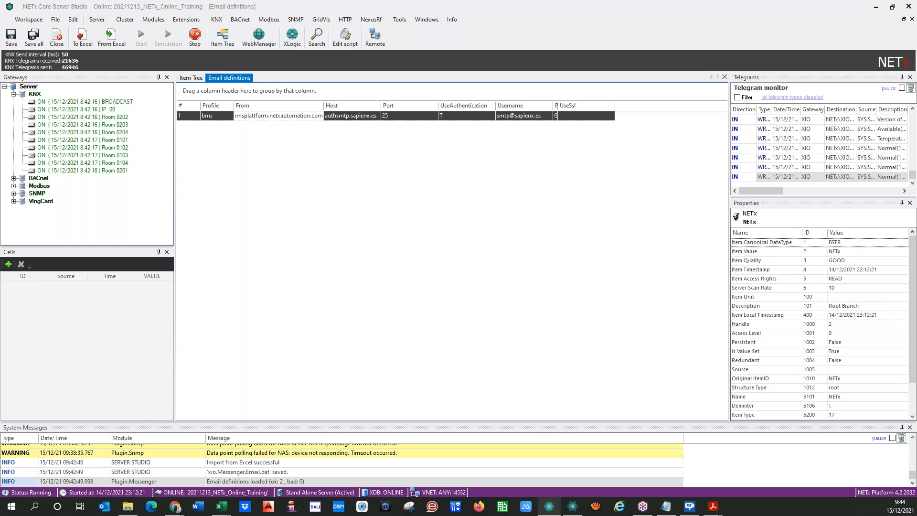
# Change the bms profile's From address to the no-reply sender and adjust the From/Host column widths.
pyautogui.press('Return')
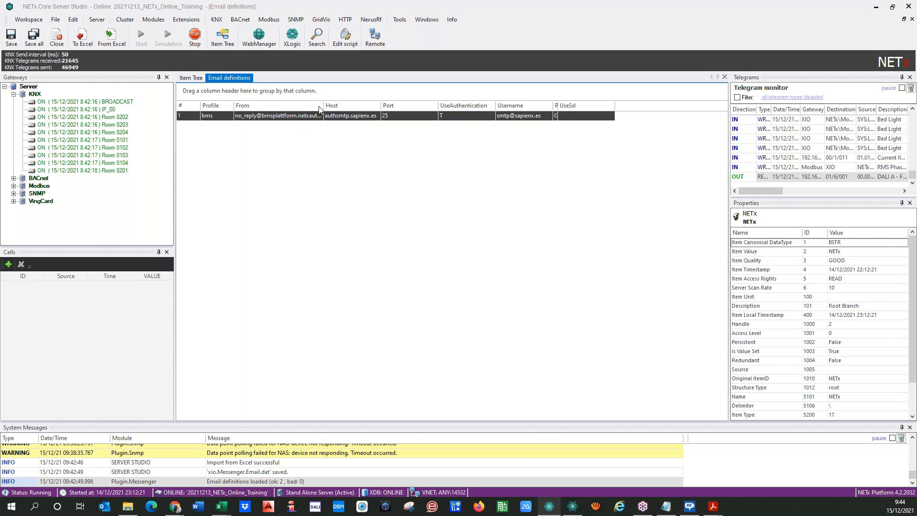
pyautogui.moveTo(320, 106); pyautogui.dragTo(350, 106)
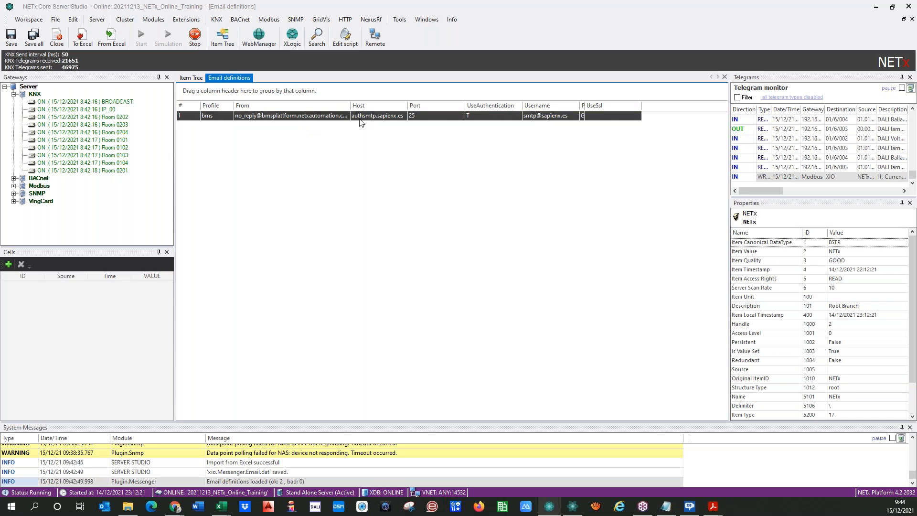
pyautogui.moveTo(407, 106); pyautogui.dragTo(374, 106)
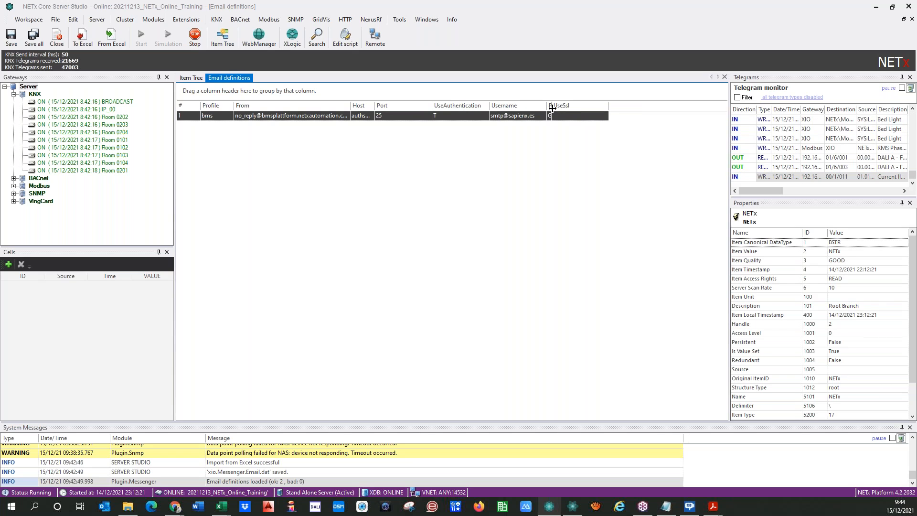
# Leave UseSsl unchanged and save the email definitions.
pyautogui.click(593, 118)
pyautogui.click(604, 116)
pyautogui.click(564, 180)
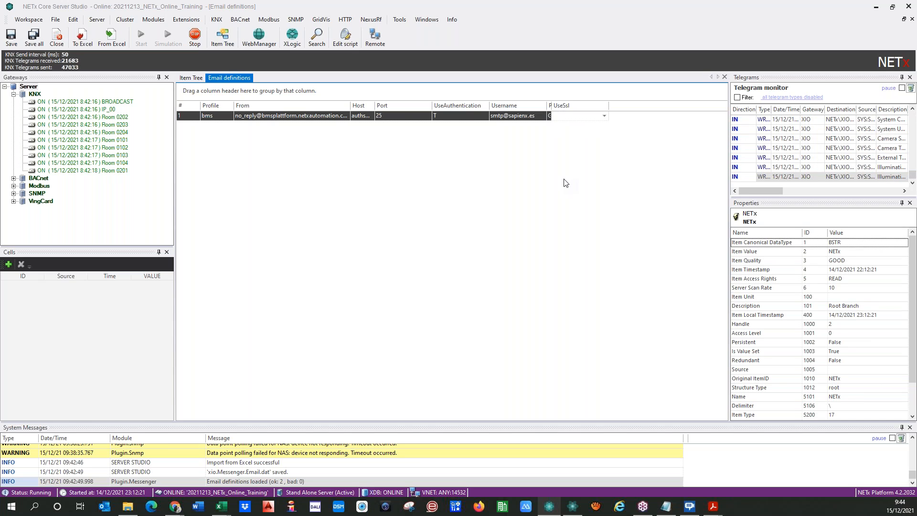
pyautogui.click(11, 36)
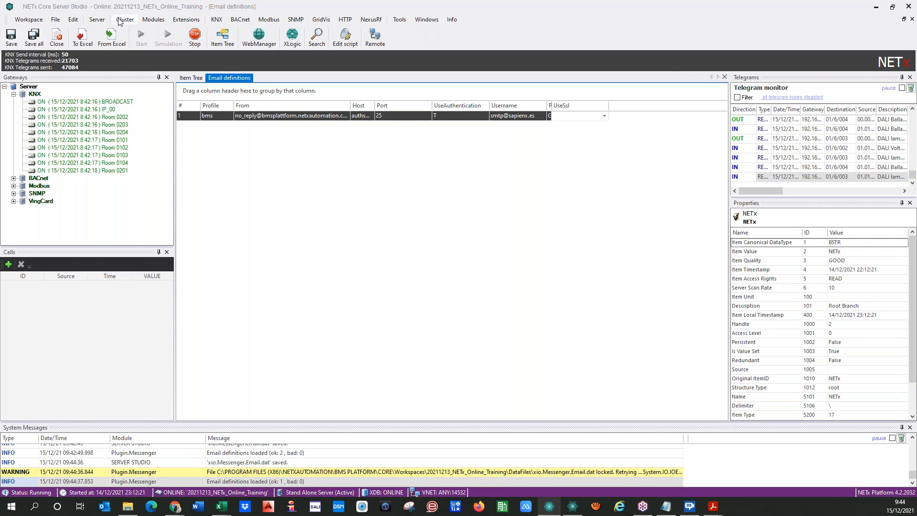
# Open the [Live] Telegram definitions and auto-fit the Token column.
pyautogui.click(153, 19)
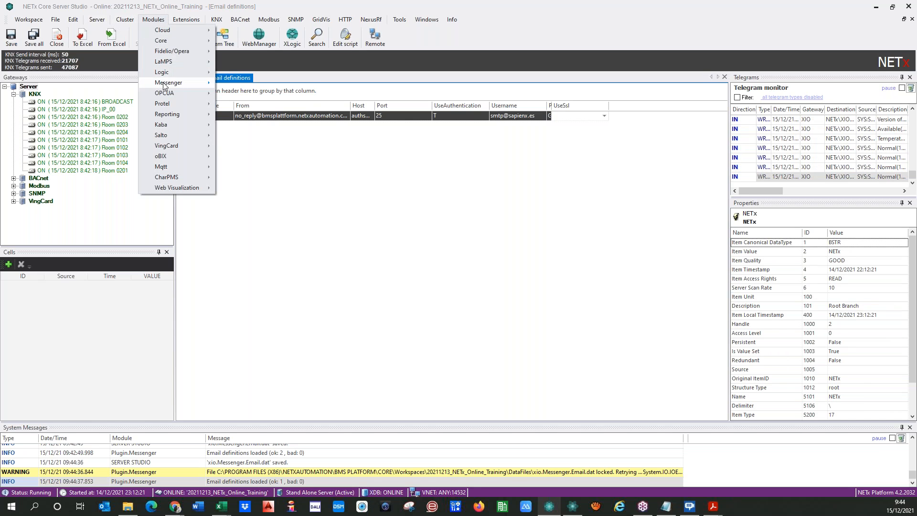
pyautogui.moveTo(163, 84)
pyautogui.click(258, 107)
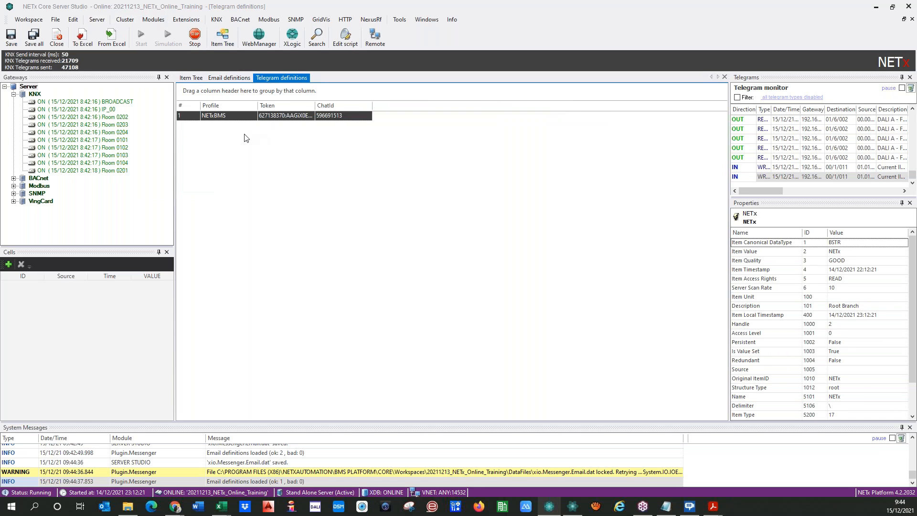
pyautogui.doubleClick(314, 106)
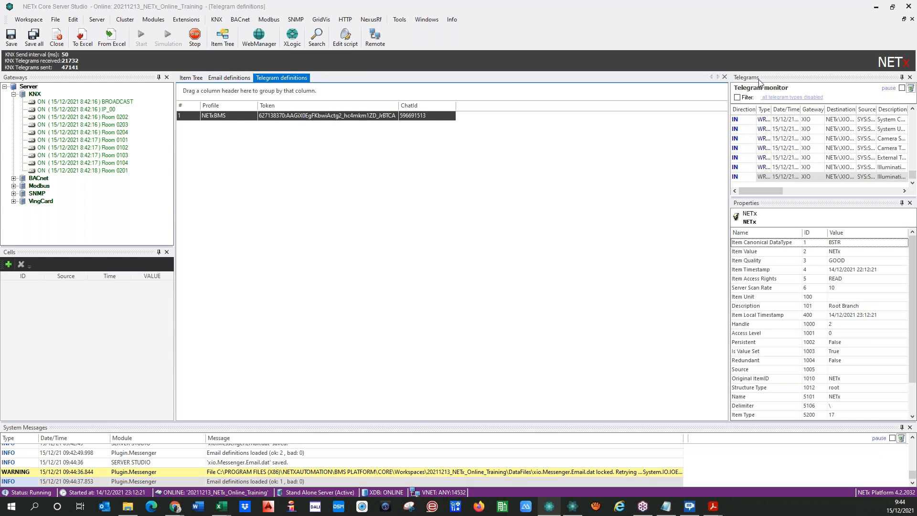
# Close the Telegram and Email definition tabs and return to the Web Manager dashboard in Chrome.
pyautogui.click(724, 77)
pyautogui.click(724, 77)
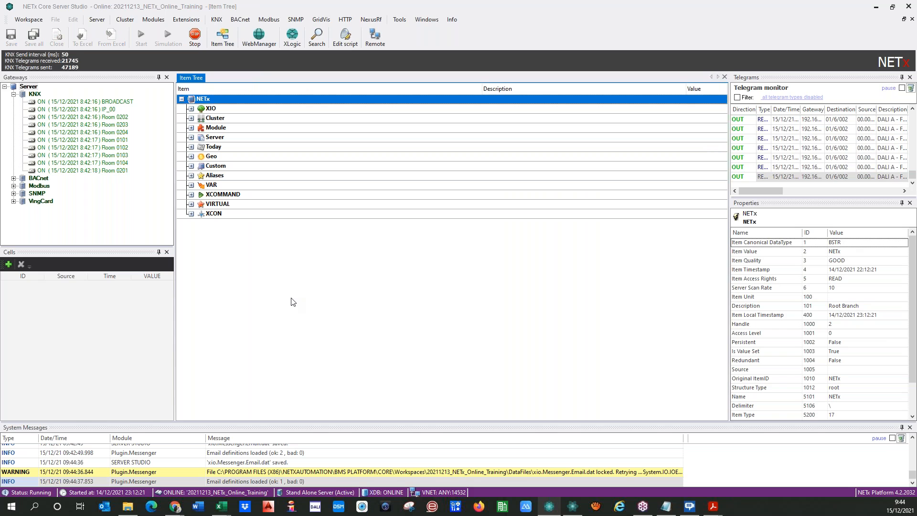
pyautogui.click(175, 505)
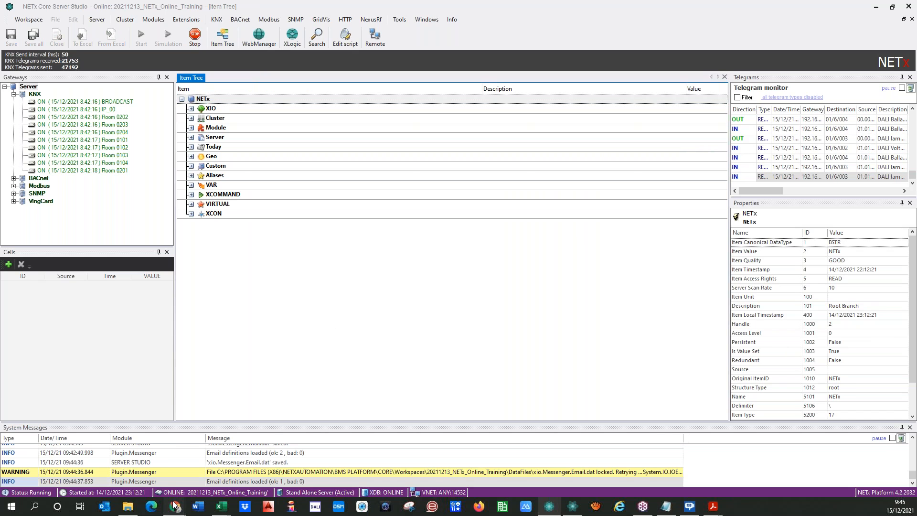
pyautogui.click(188, 478)
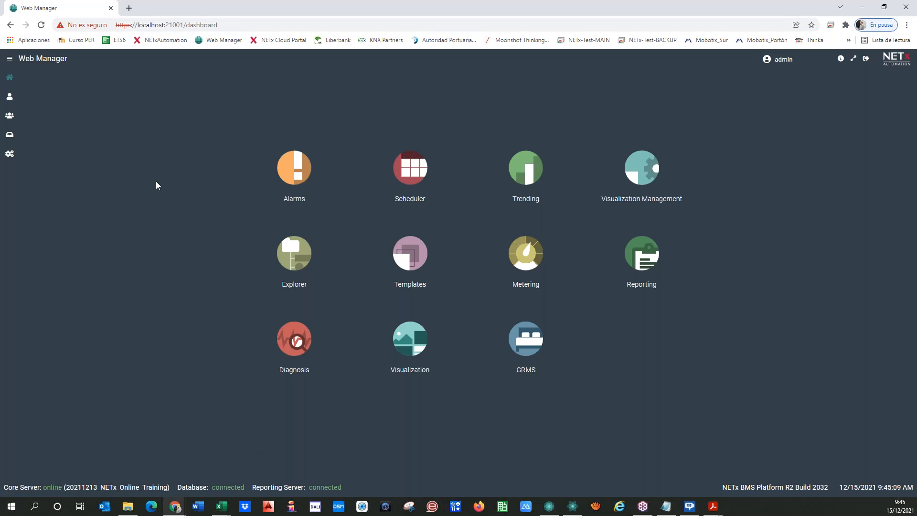
# Open the Scheduler and expand the 05 Reports and 02 Events folders.
pyautogui.click(399, 172)
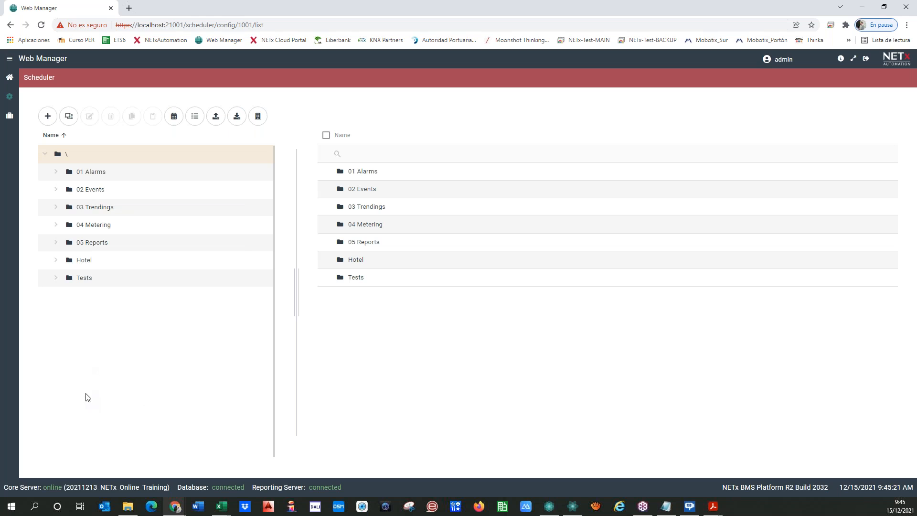
pyautogui.click(103, 243)
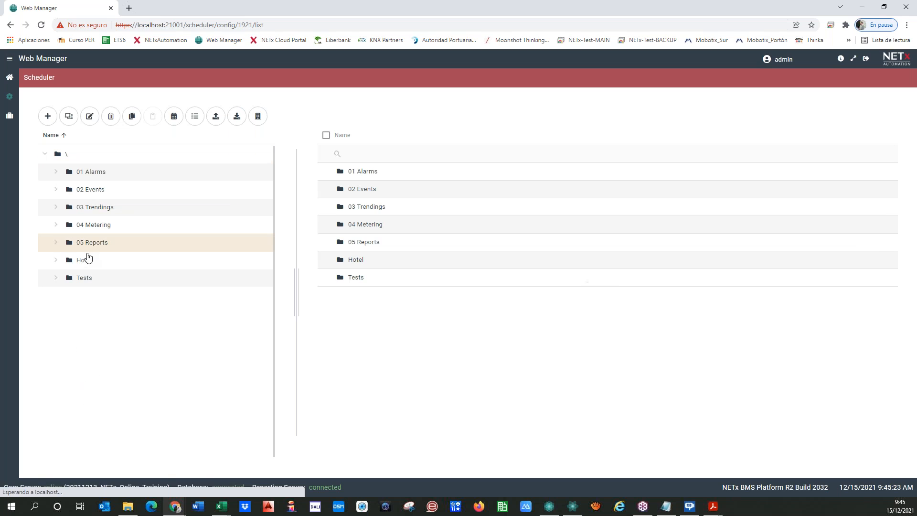
pyautogui.click(56, 243)
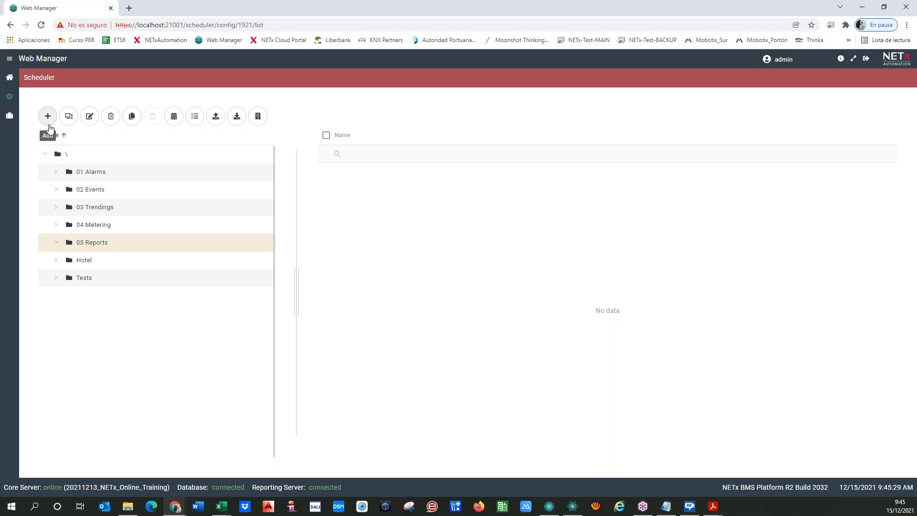
pyautogui.click(90, 194)
pyautogui.click(56, 189)
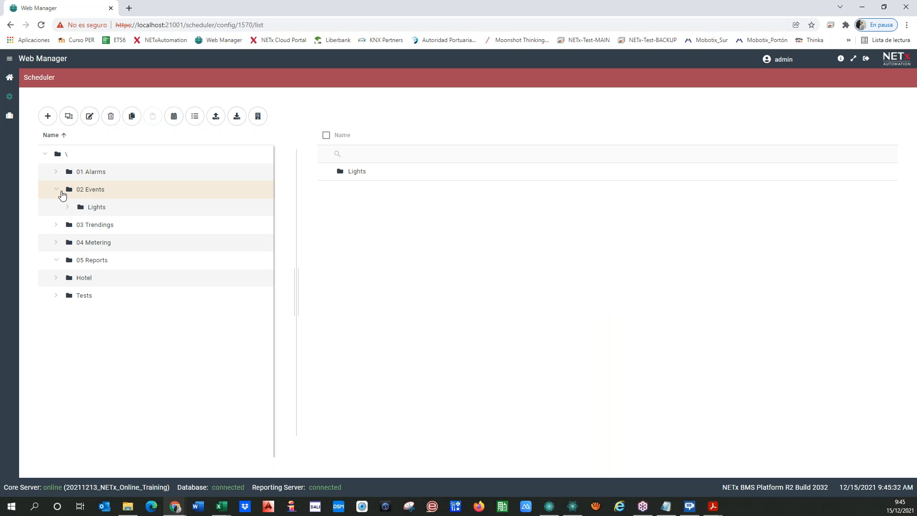
# Add a folder named '05 Report Sending' inside 02 Events and save it.
pyautogui.click(48, 116)
pyautogui.click(40, 142)
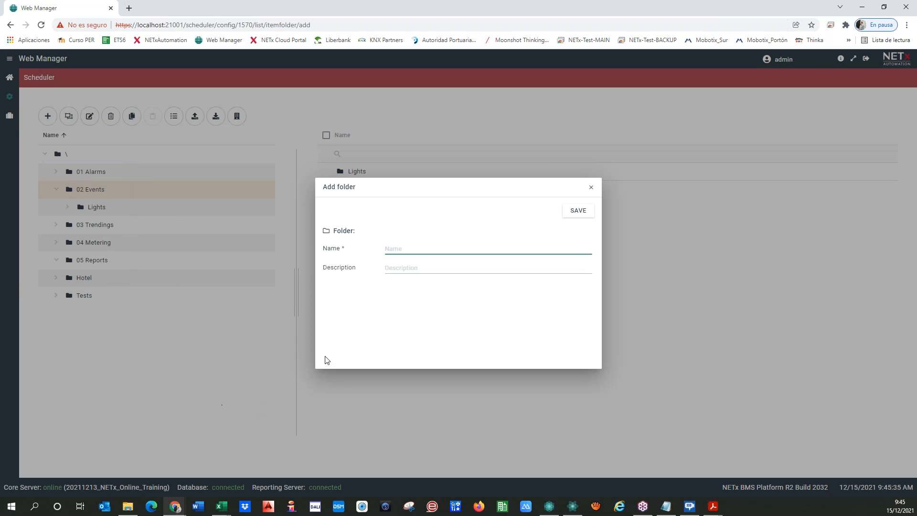
pyautogui.write('05 Report Sending')
pyautogui.click(578, 211)
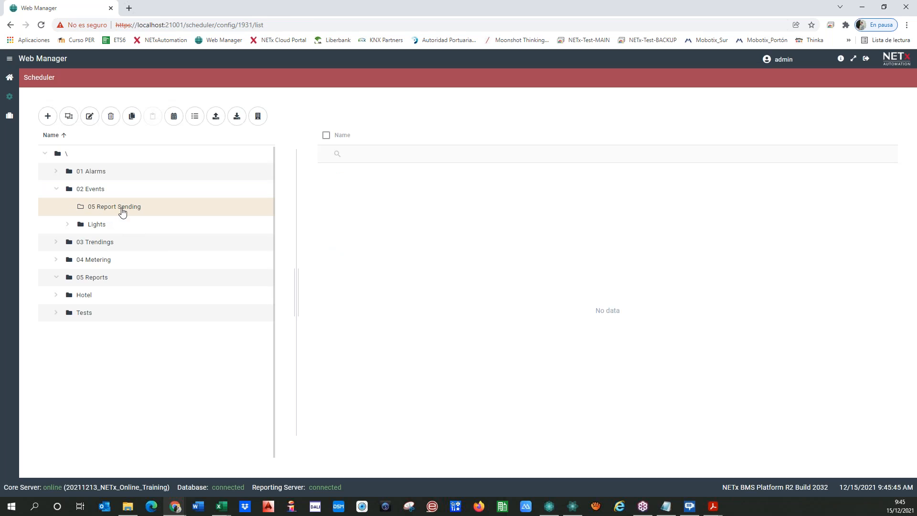
pyautogui.click(51, 119)
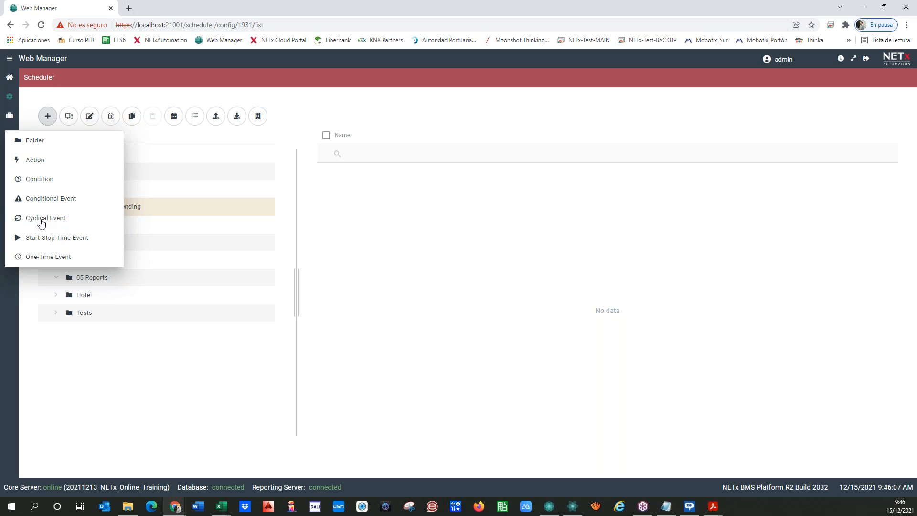
# Create an enabled one-time event 'DALI Report Sending Daily', recurring daily from 12/15/2021 9:00 AM.
pyautogui.click(58, 261)
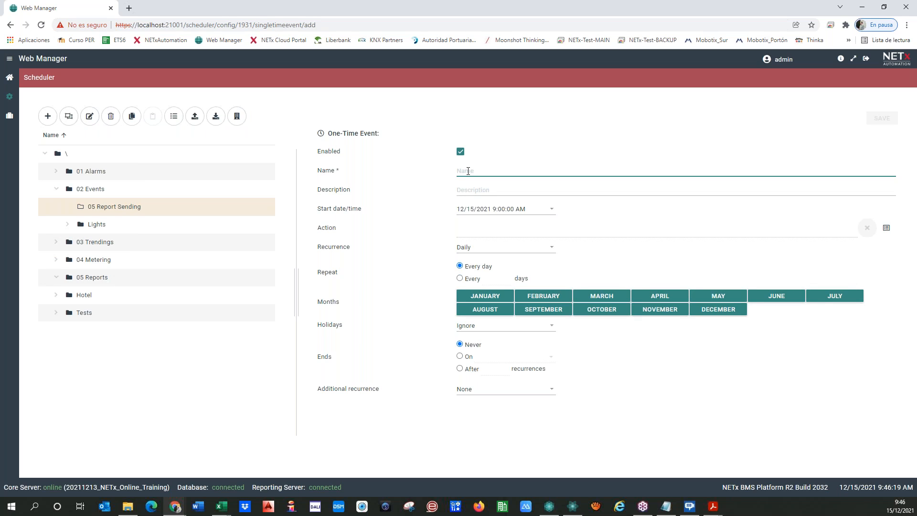
pyautogui.write('DALI Report Sending Daily')
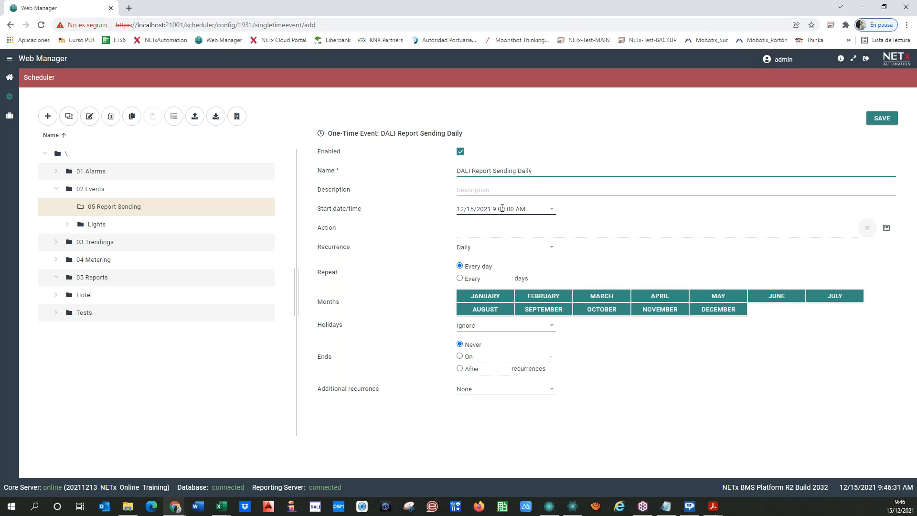
pyautogui.click(460, 152)
pyautogui.click(460, 152)
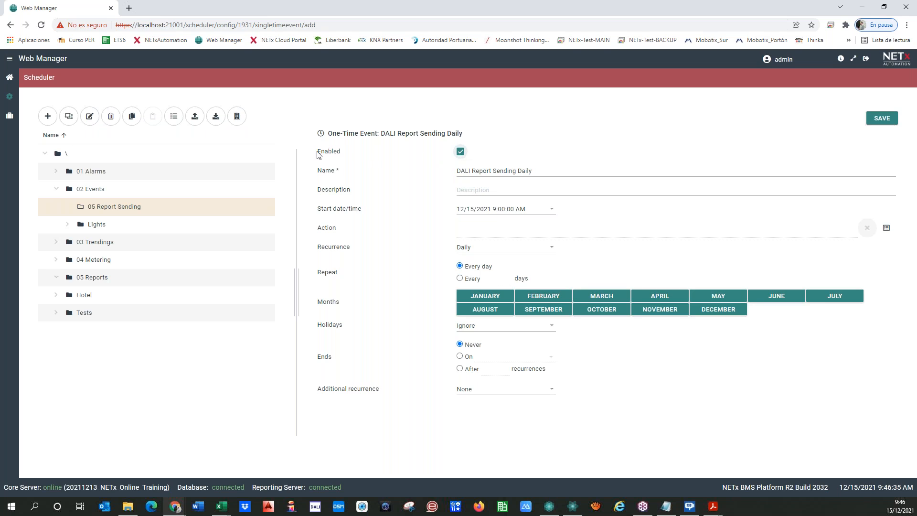
pyautogui.moveTo(317, 152); pyautogui.dragTo(421, 152)
pyautogui.click(338, 157)
pyautogui.click(459, 170)
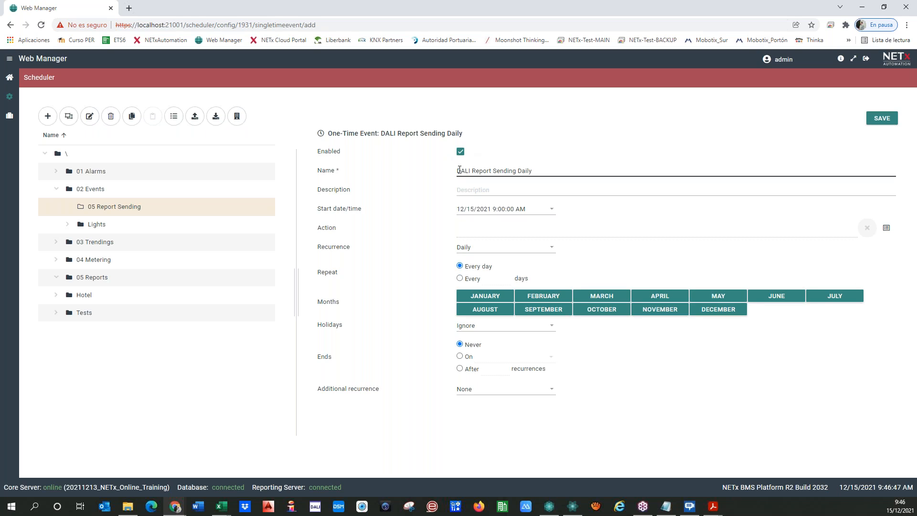
pyautogui.click(460, 152)
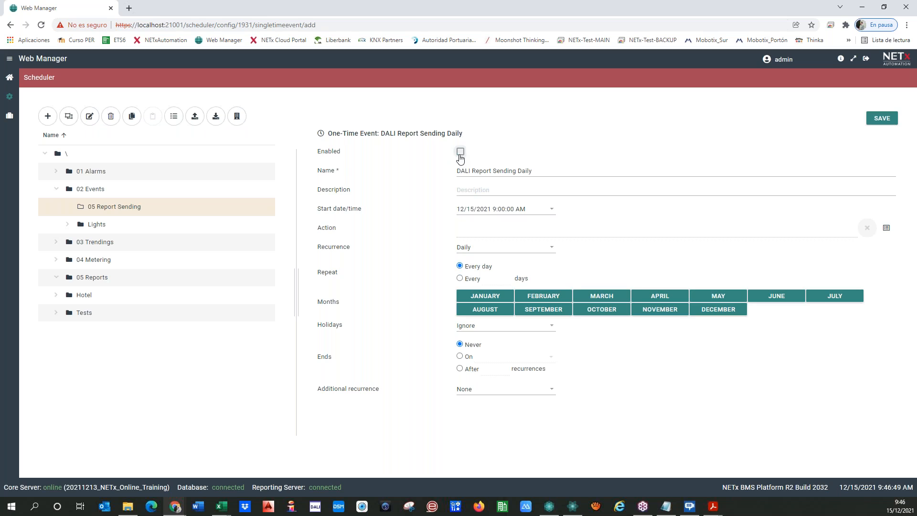
pyautogui.click(460, 152)
pyautogui.click(474, 190)
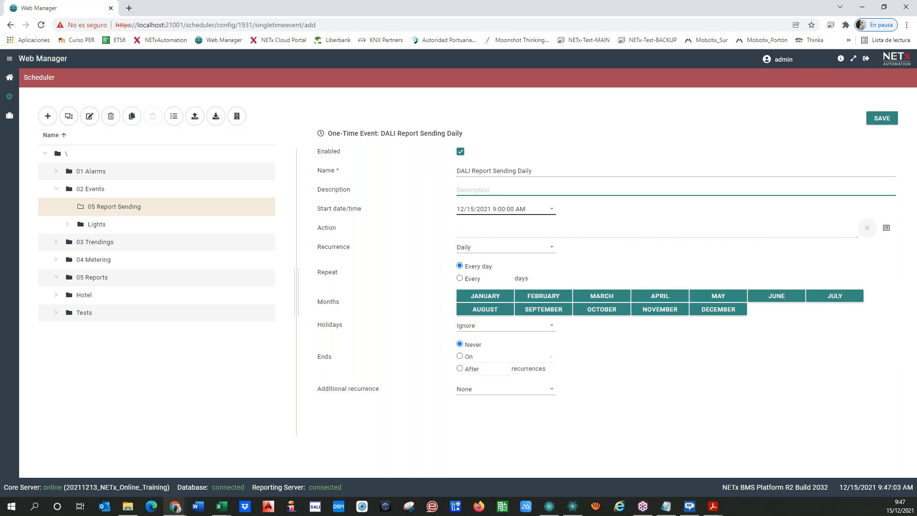
# Create a new action named 'Send Report DALI Home' from the action picker.
pyautogui.click(886, 228)
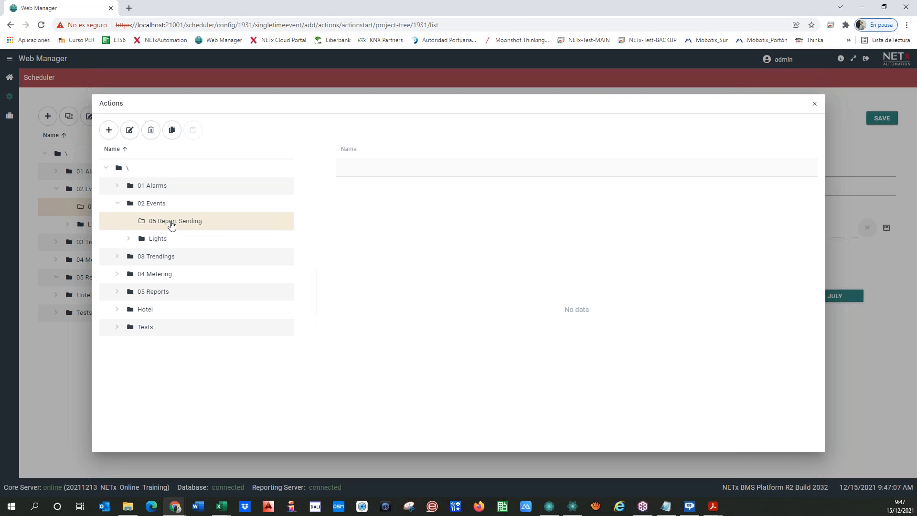
pyautogui.click(109, 130)
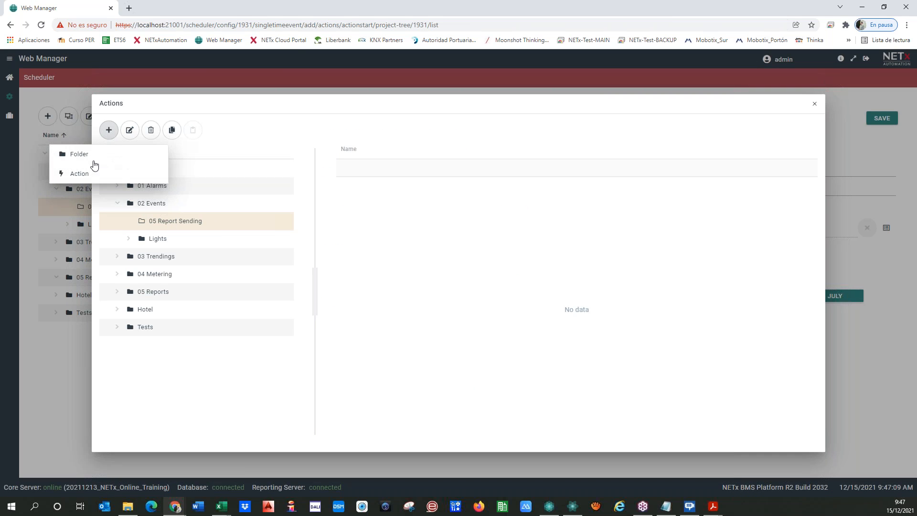
pyautogui.click(80, 175)
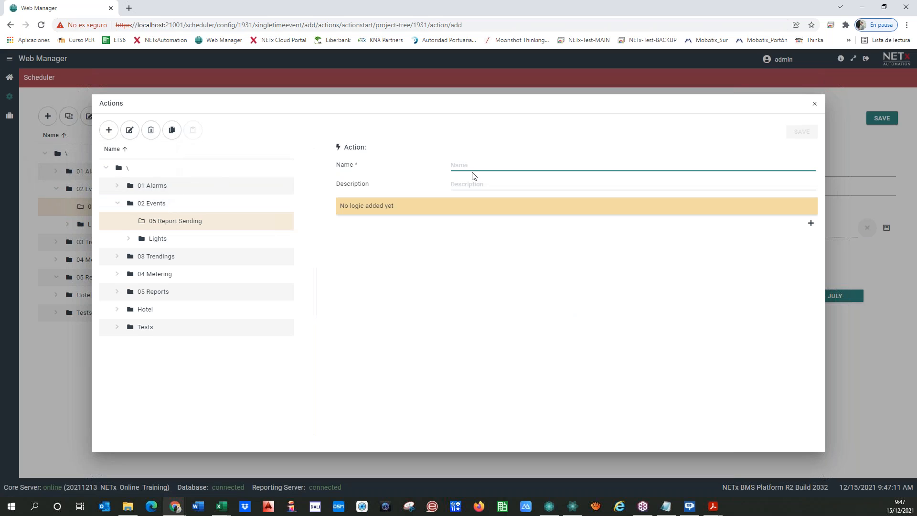
pyautogui.write('Send Report DALI Home')
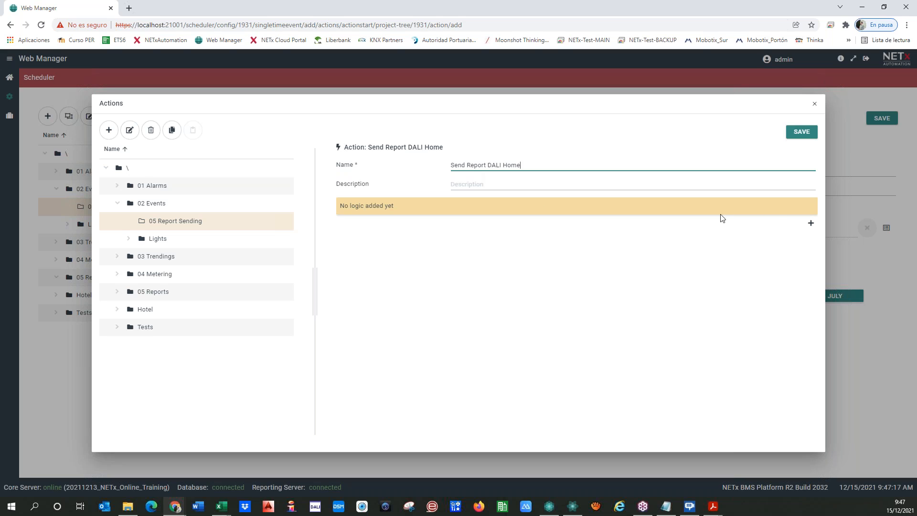
# Add a command line using REPORTING > SAVEREPORT and check its ReportInstance and DestinationFolder fields.
pyautogui.click(810, 223)
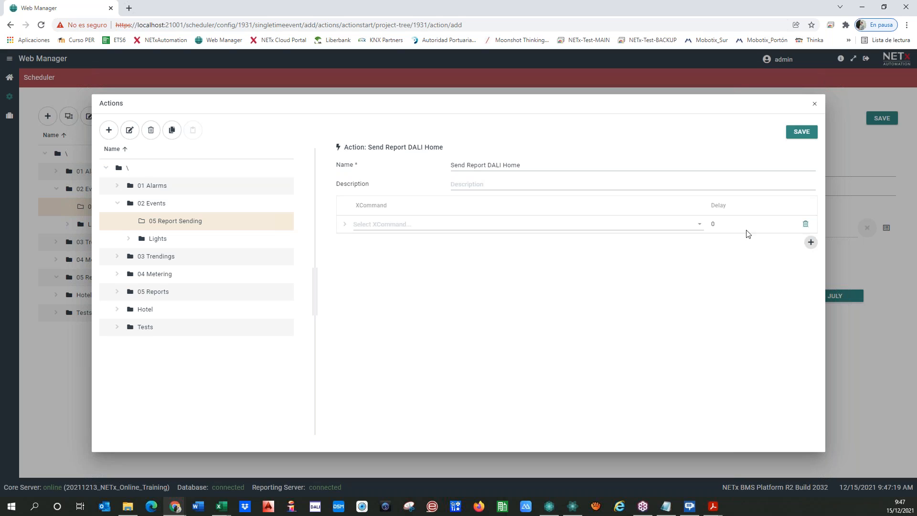
pyautogui.click(699, 224)
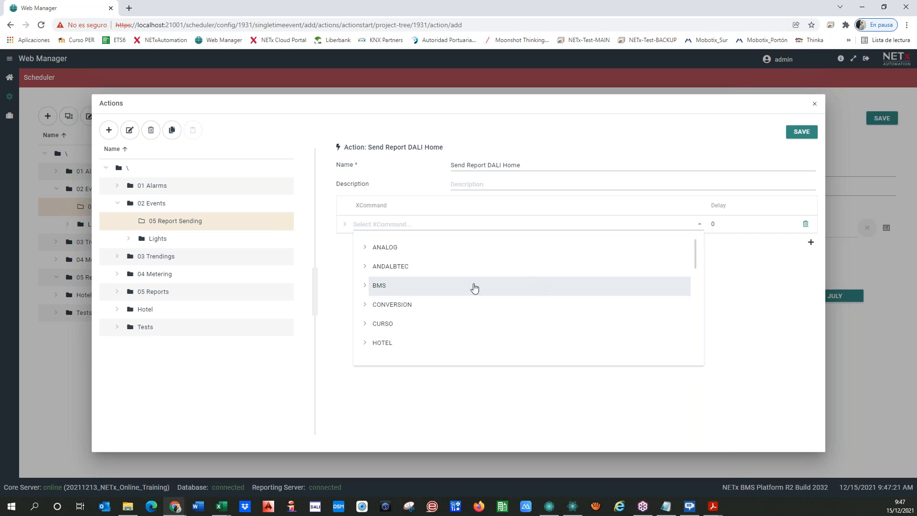
pyautogui.scroll(-5, 473, 287)
pyautogui.scroll(-2, 464, 288)
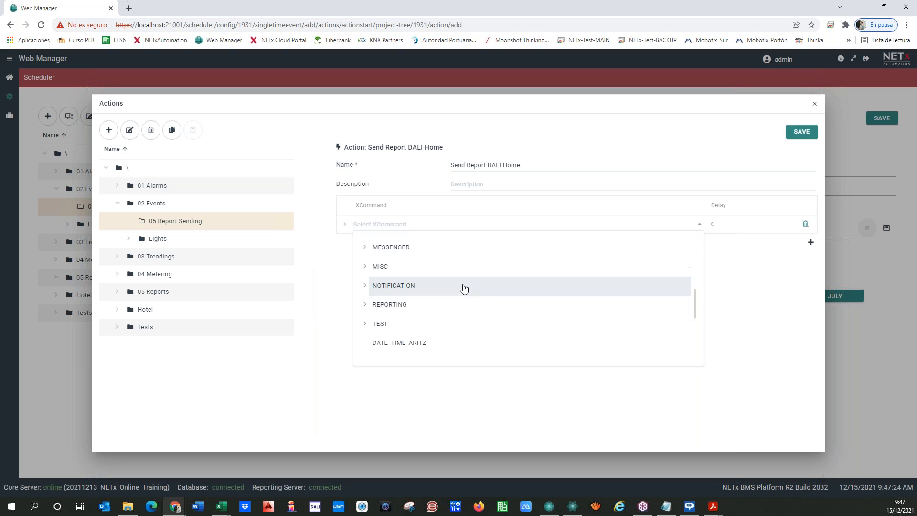
pyautogui.click(366, 305)
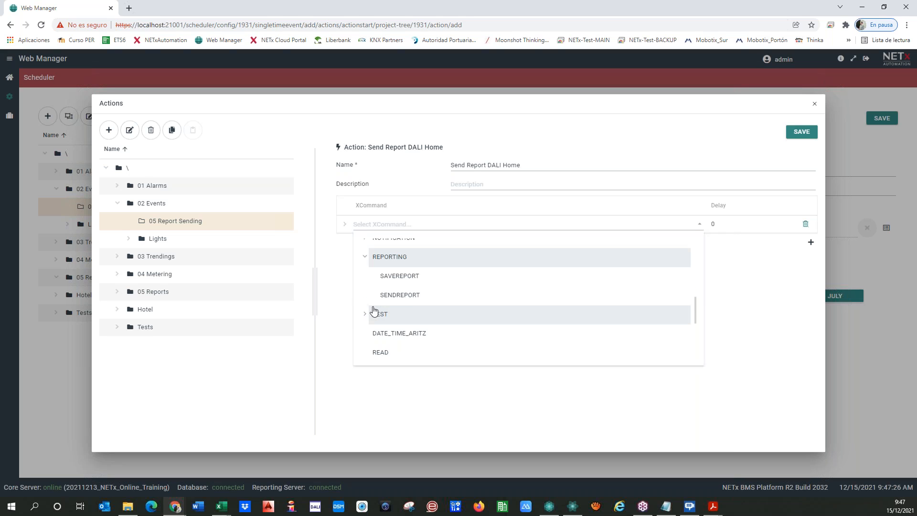
pyautogui.click(395, 283)
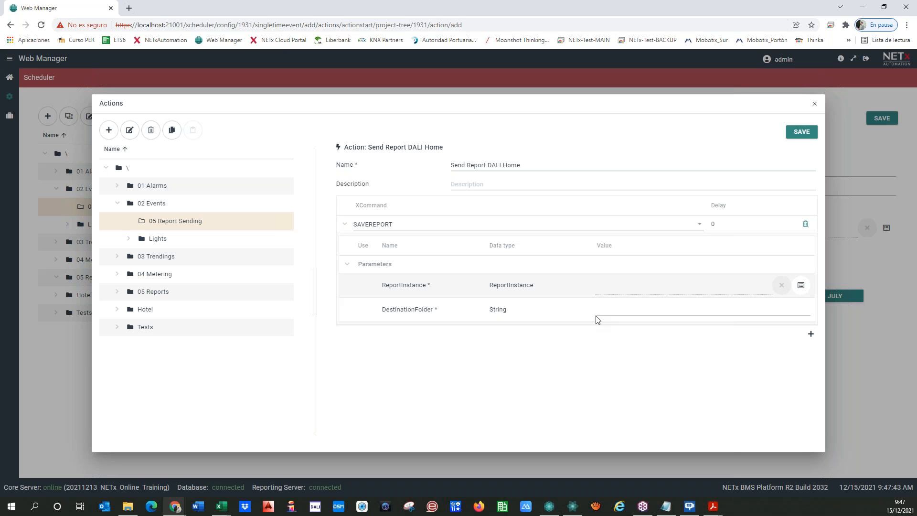
pyautogui.click(637, 290)
pyautogui.click(601, 310)
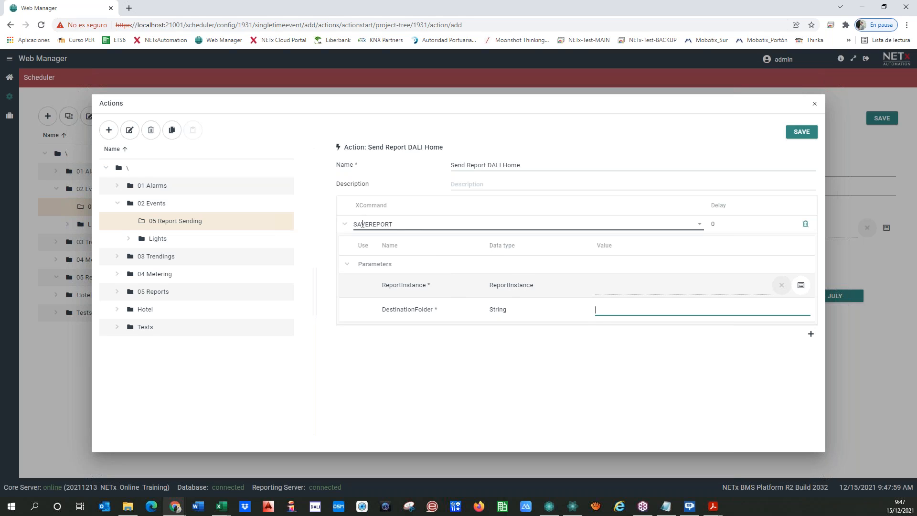
# Change the action's command to REPORTING > SENDREPORT.
pyautogui.click(699, 224)
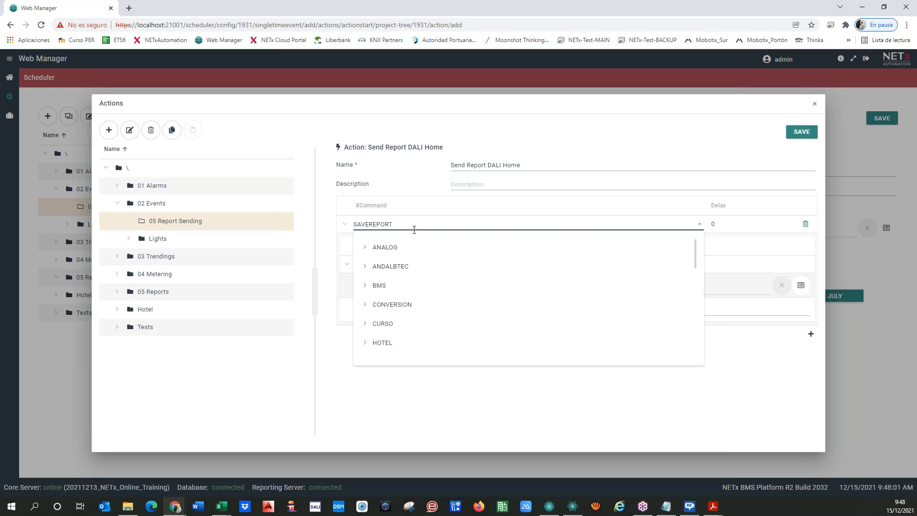
pyautogui.scroll(-4, 374, 301)
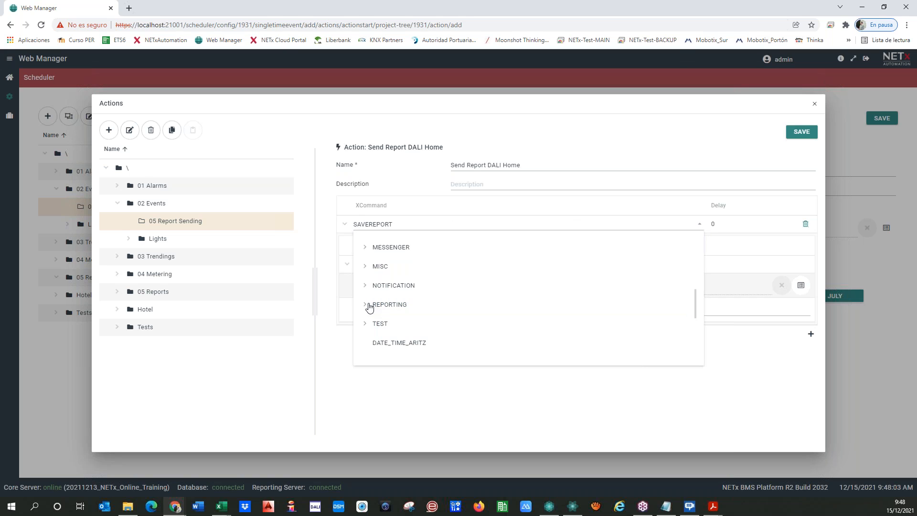
pyautogui.click(367, 305)
pyautogui.click(398, 343)
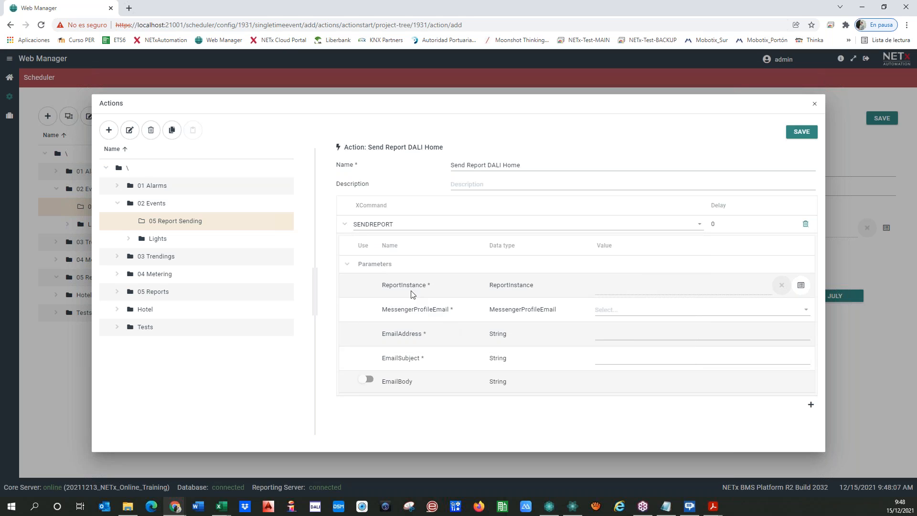
# Set \05 Reports\DALI Home's date range to Yesterday, save it, and select it as ReportInstance.
pyautogui.click(801, 285)
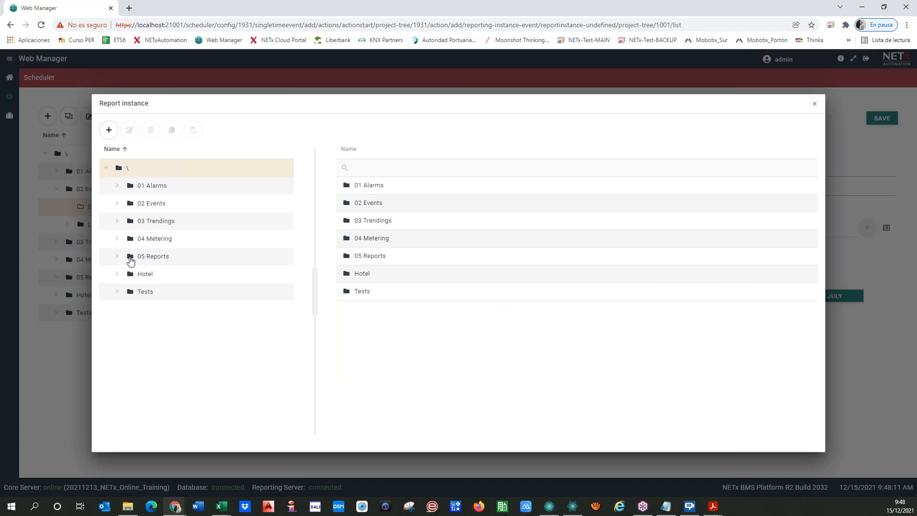
pyautogui.click(117, 256)
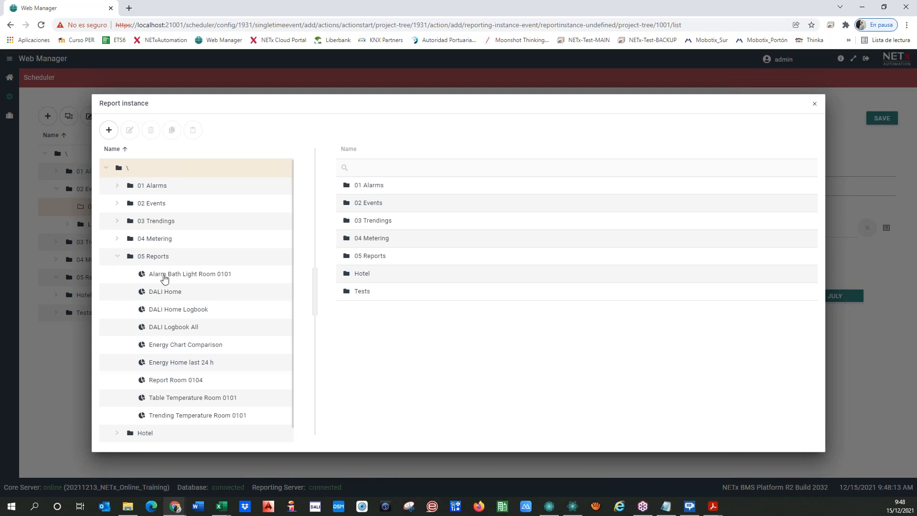
pyautogui.scroll(-1, 177, 280)
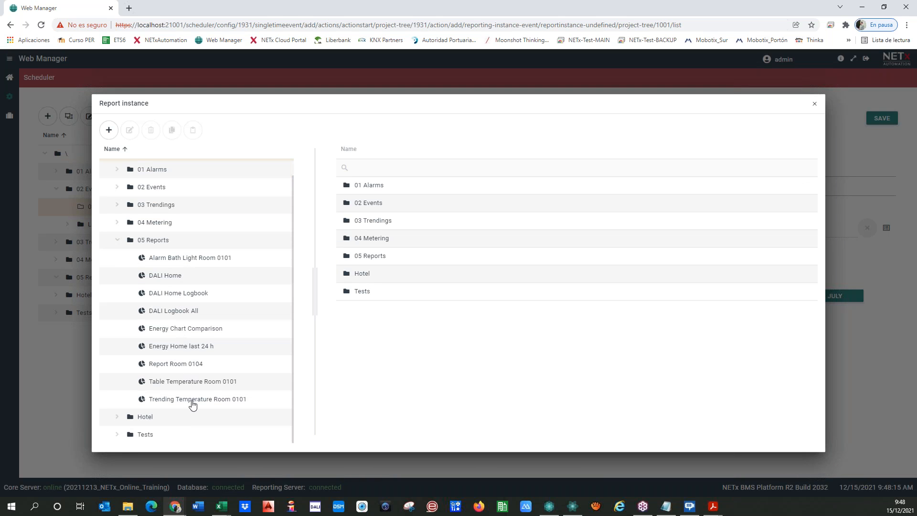
pyautogui.click(158, 275)
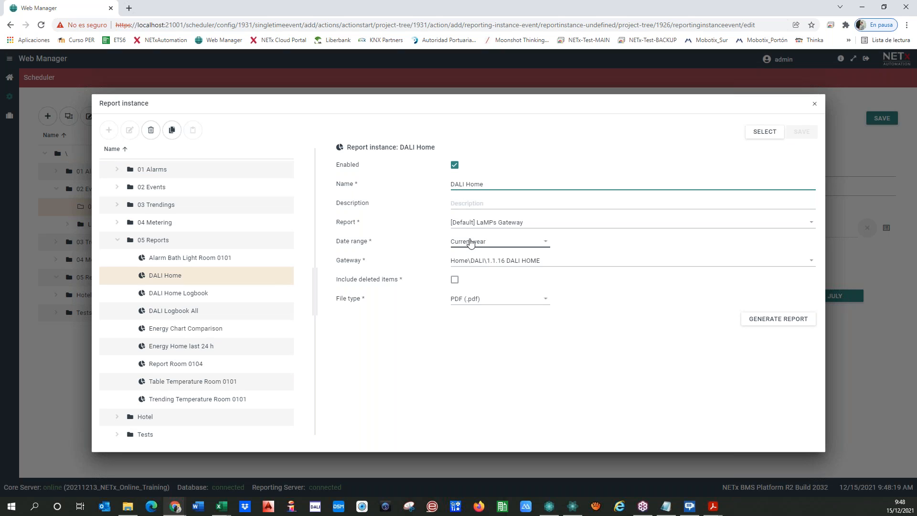
pyautogui.click(542, 242)
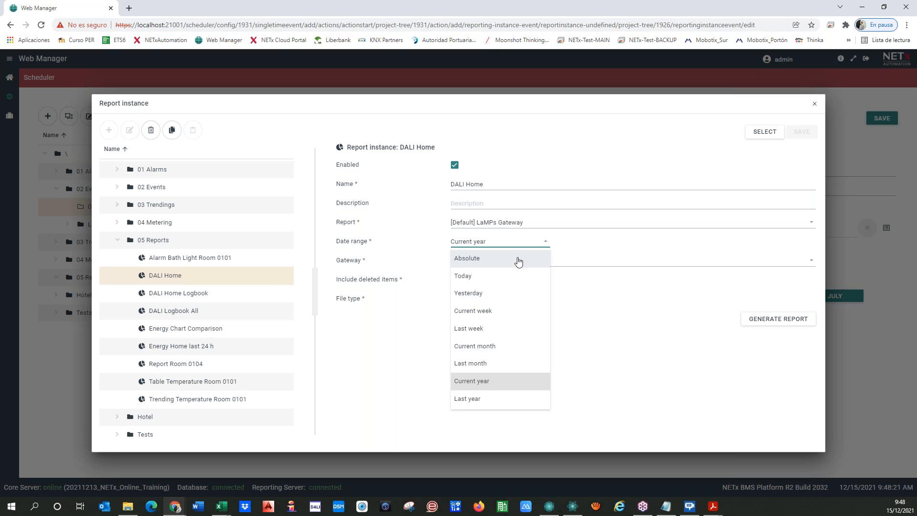
pyautogui.click(473, 292)
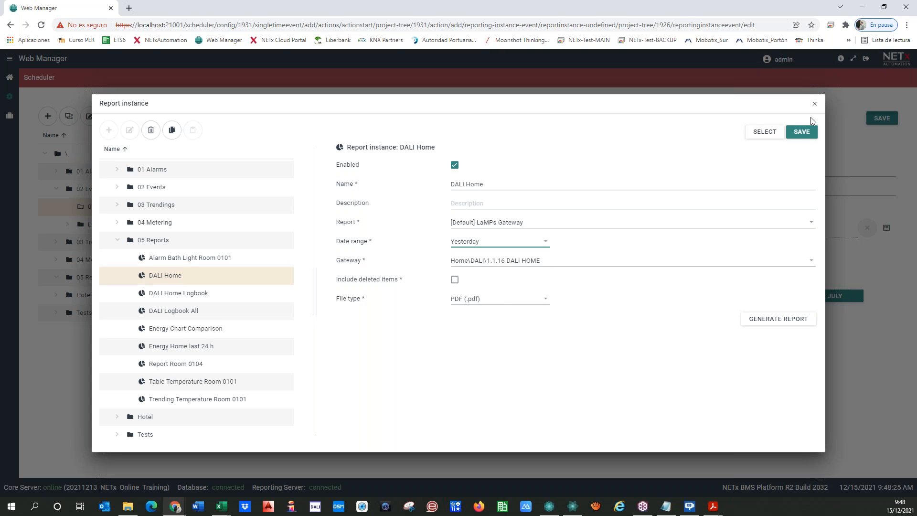
pyautogui.click(803, 134)
pyautogui.click(759, 131)
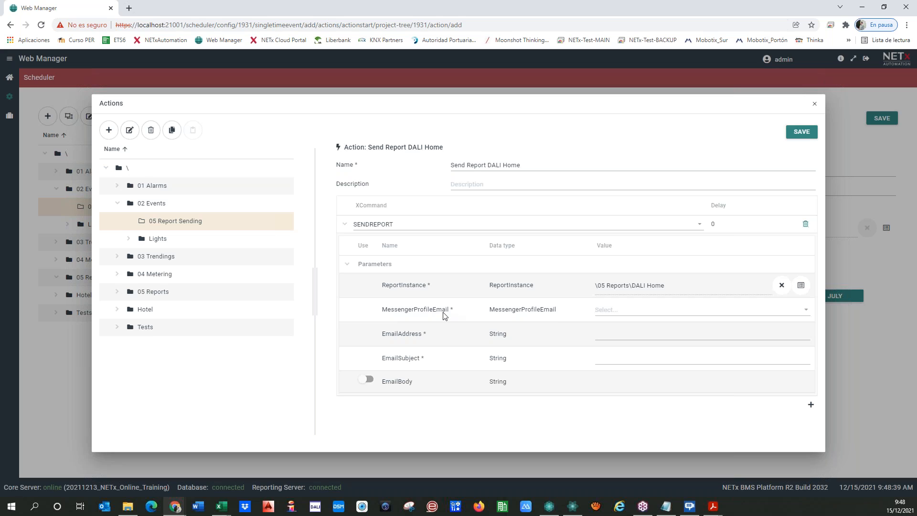
# Choose the bms e-mail messenger profile and enter the recipient's e-mail address.
pyautogui.click(658, 312)
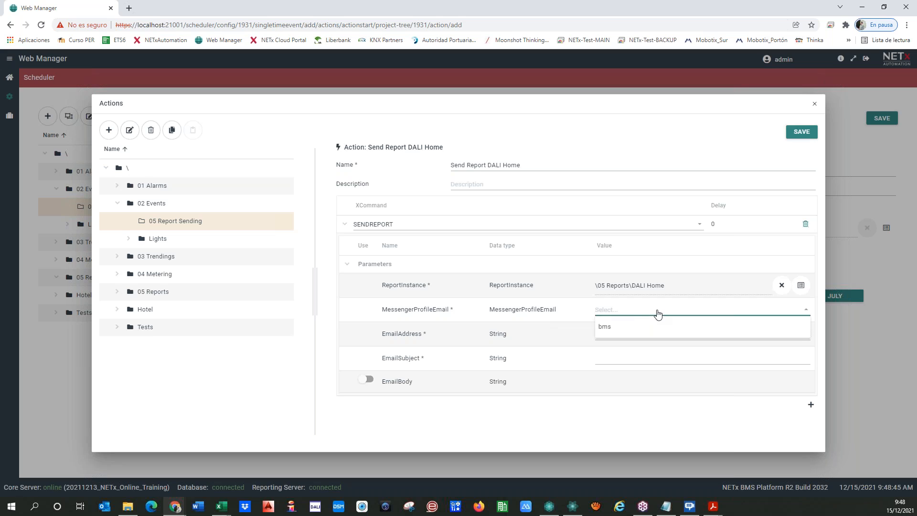
pyautogui.click(604, 326)
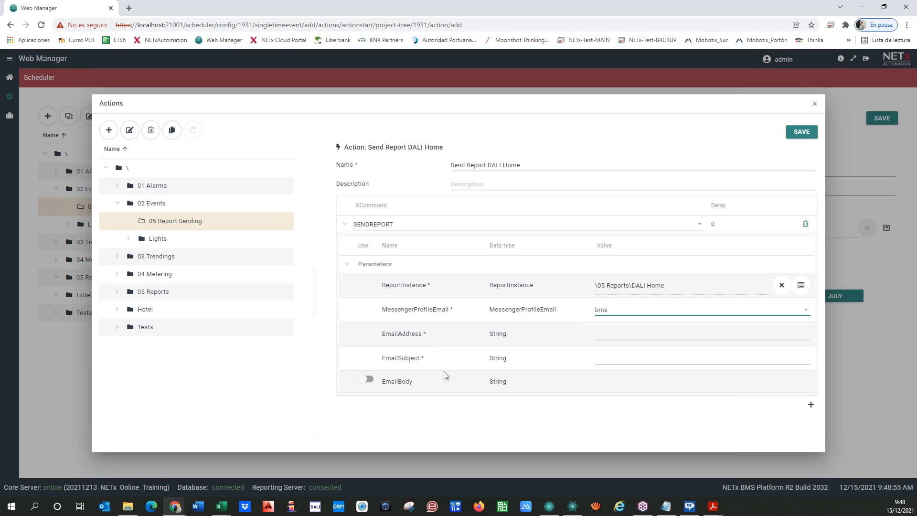
pyautogui.click(614, 333)
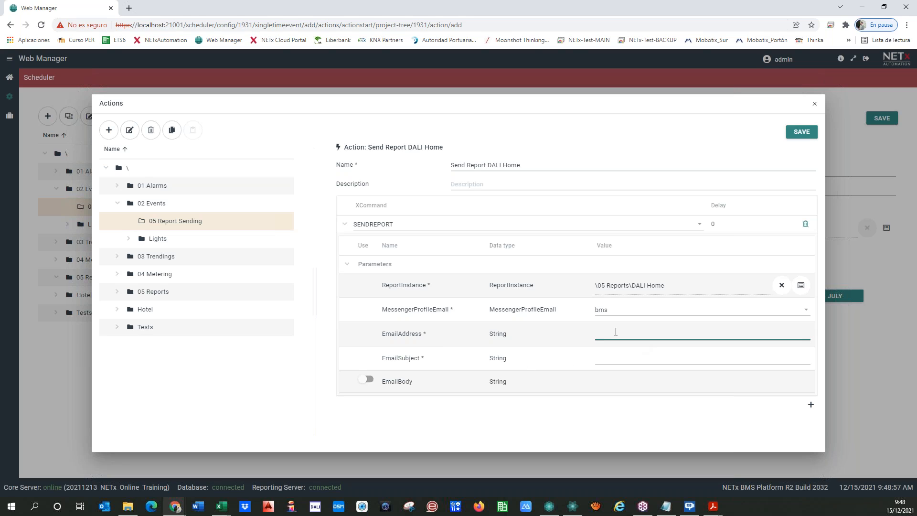
pyautogui.click(616, 359)
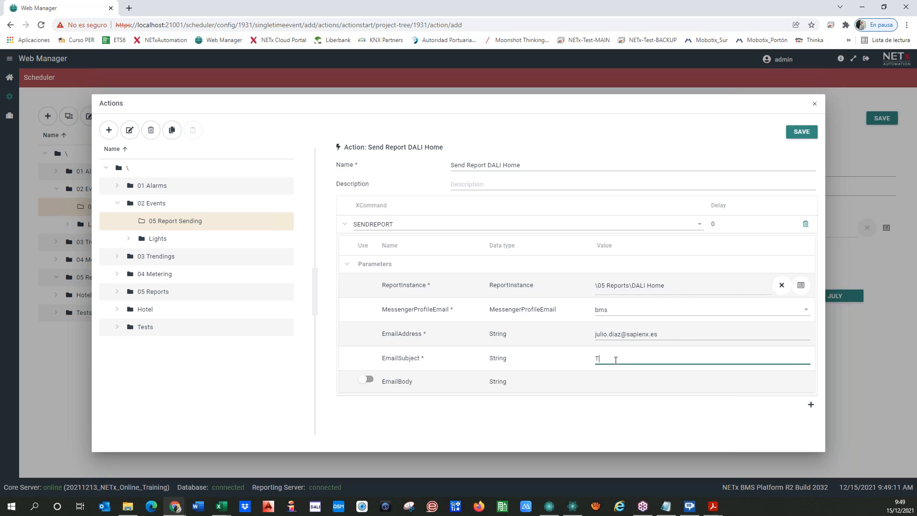
# Set the subject 'DALI Home Report Yesterday' and enable an email body greeting online training friends worldwide.
pyautogui.write('DALI Home Report Yesterday')
pyautogui.click(366, 380)
pyautogui.click(608, 382)
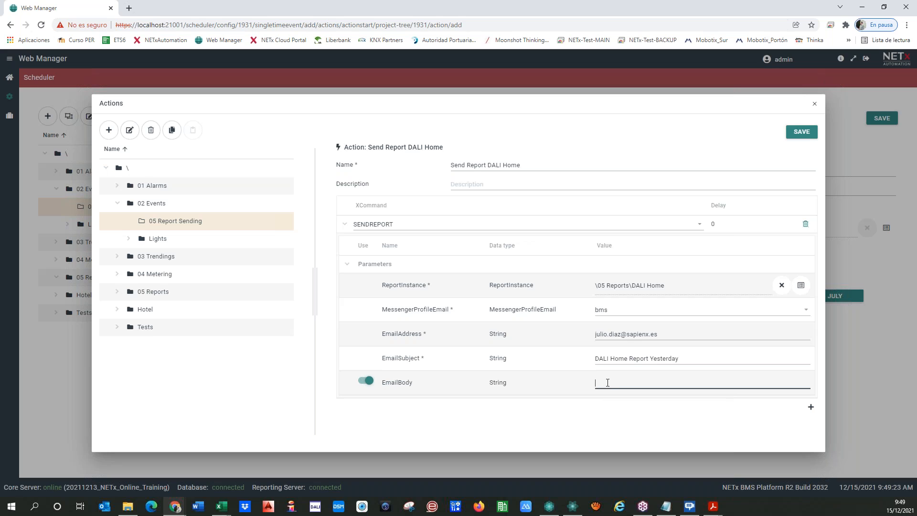
pyautogui.write('Hello, we are on an Online Training with many friends ')
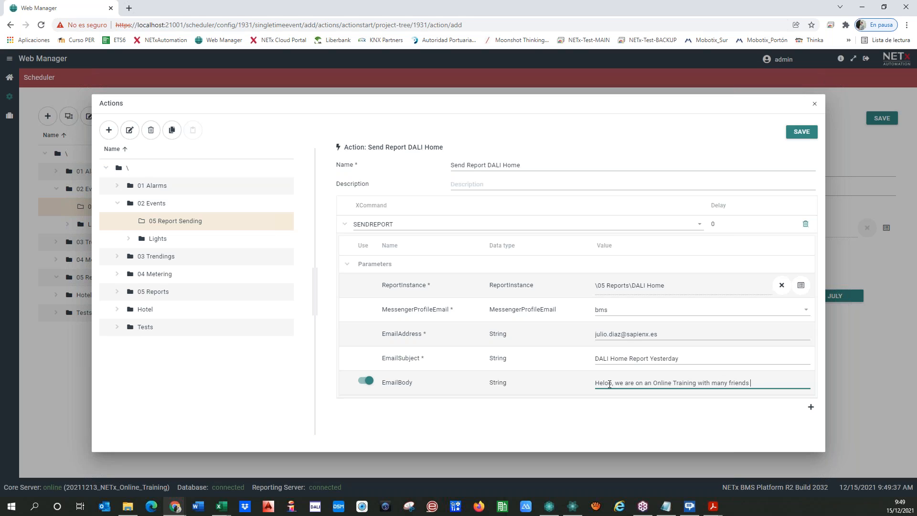
pyautogui.write('worldwide. :-)')
# Correct the 'Hello' typo in the email body and add a second command row.
pyautogui.click(606, 382)
pyautogui.write('l')
pyautogui.press('Delete')
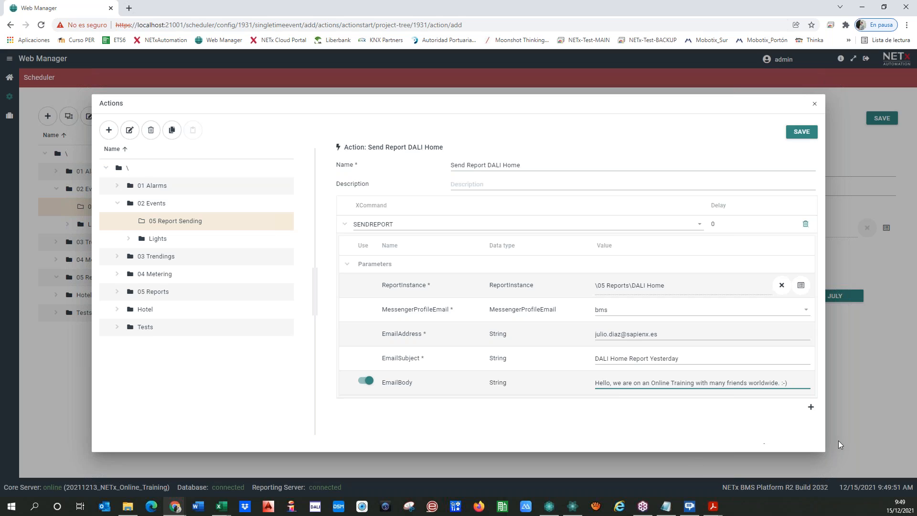
pyautogui.click(811, 409)
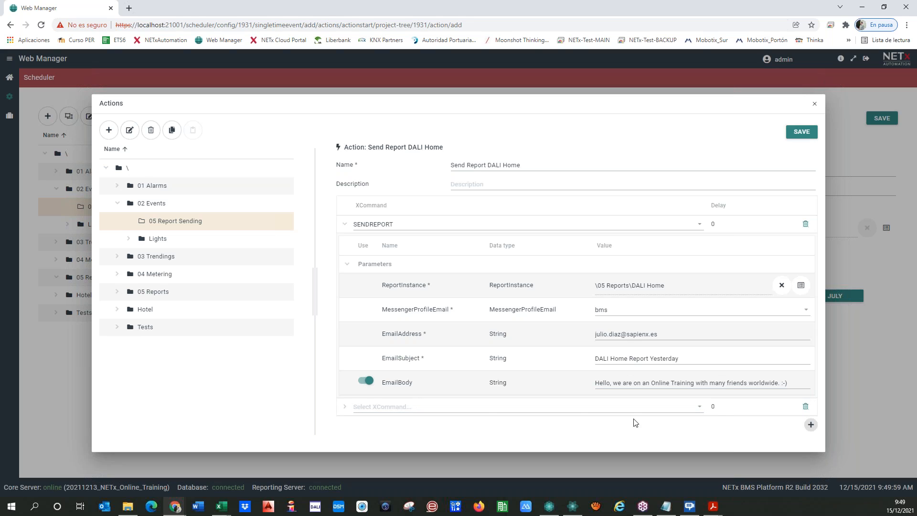
# Start adding a second recipient address, then remove the partial entry.
pyautogui.click(624, 333)
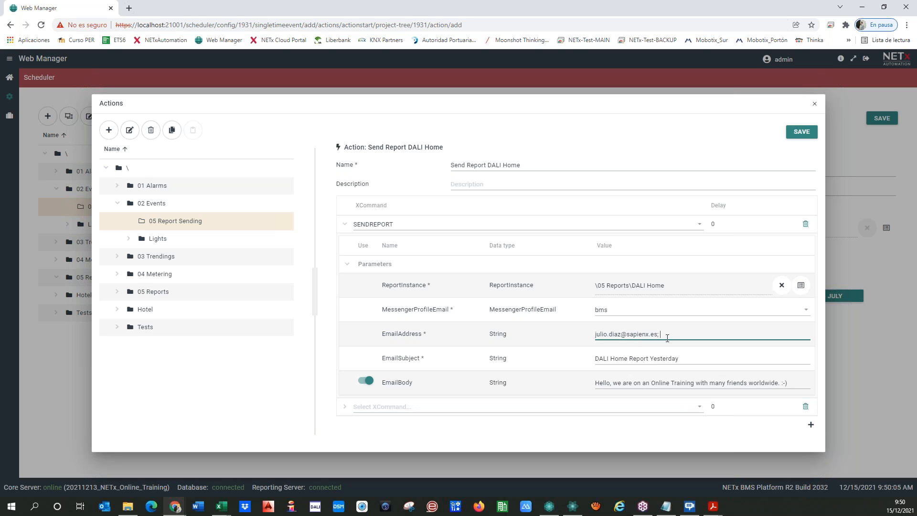
# Set the second command row to REPORTING > SENDREPORT, then delete that extra command.
pyautogui.click(697, 407)
pyautogui.scroll(-5, 375, 358)
pyautogui.click(365, 339)
pyautogui.scroll(-2, 372, 358)
pyautogui.click(394, 335)
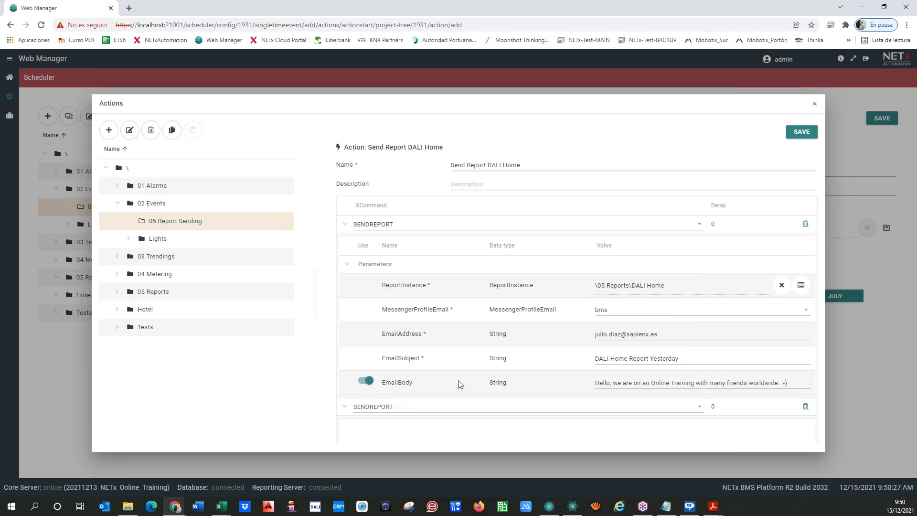
pyautogui.scroll(-2, 477, 395)
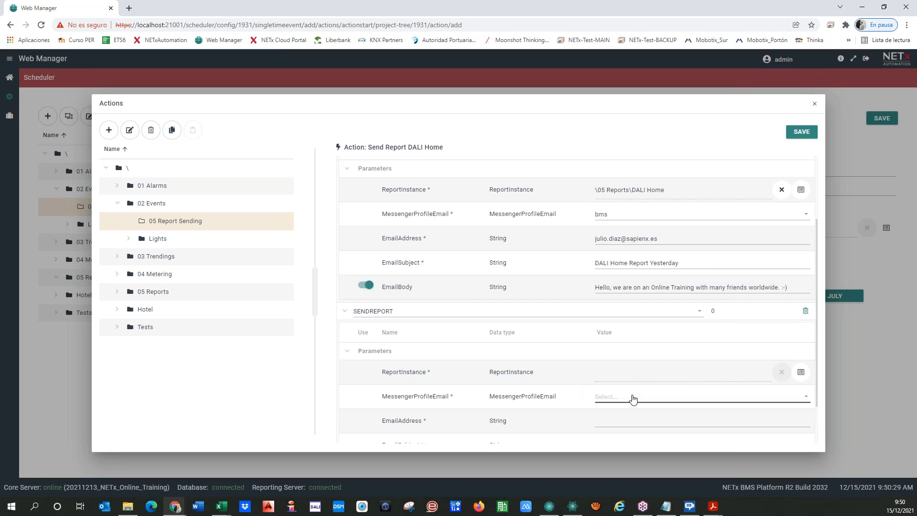
pyautogui.scroll(-1, 631, 396)
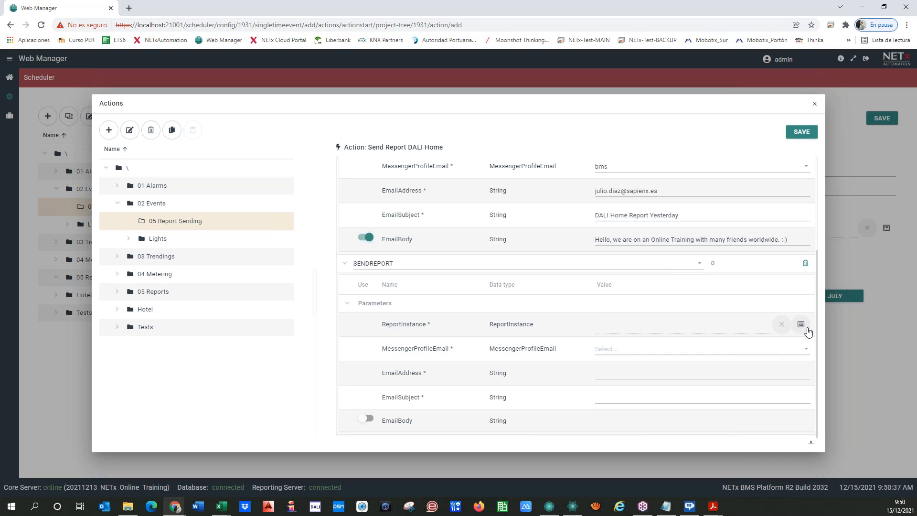
pyautogui.click(805, 264)
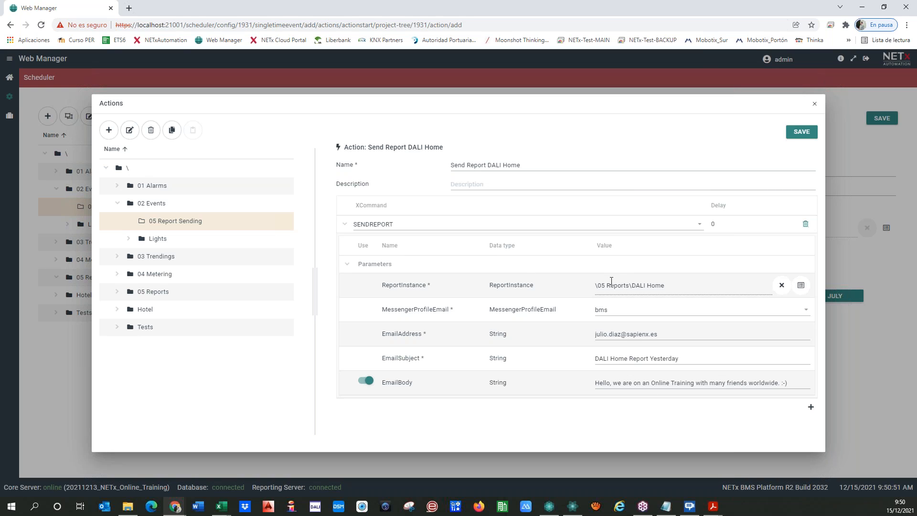
# Save the Send Report DALI Home action, assign it to the event, and save with a 9:52 start.
pyautogui.click(795, 134)
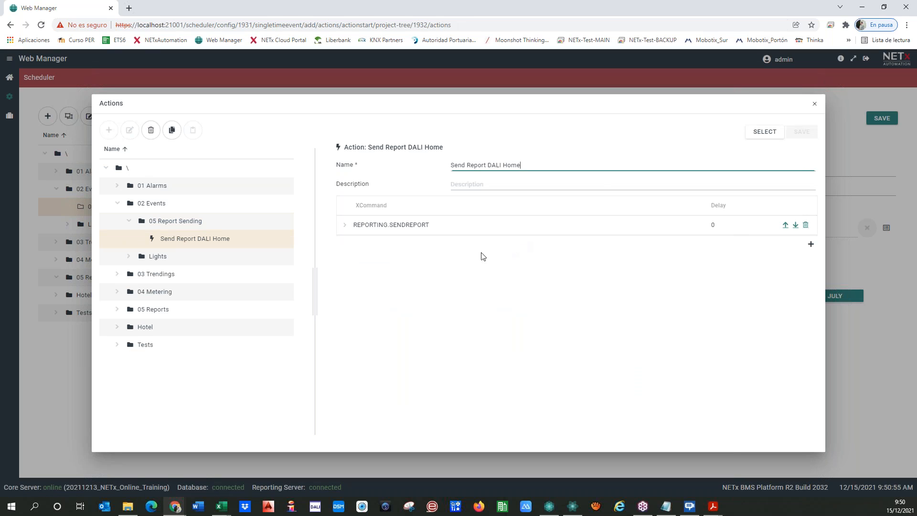
pyautogui.click(763, 132)
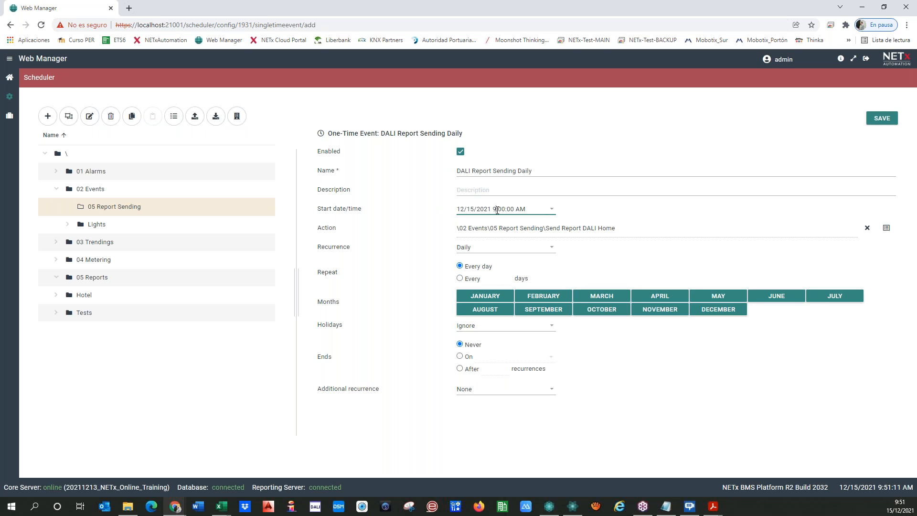
pyautogui.press('Delete')
pyautogui.press('BackSpace')
pyautogui.write('52')
pyautogui.click(881, 118)
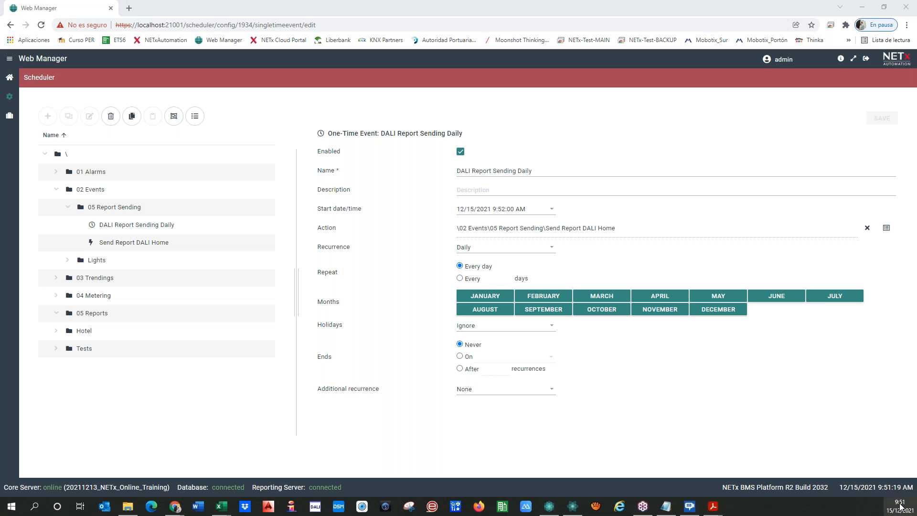
# After checking the system clock, change the event start time to 9:51:35 AM and save.
pyautogui.click(900, 506)
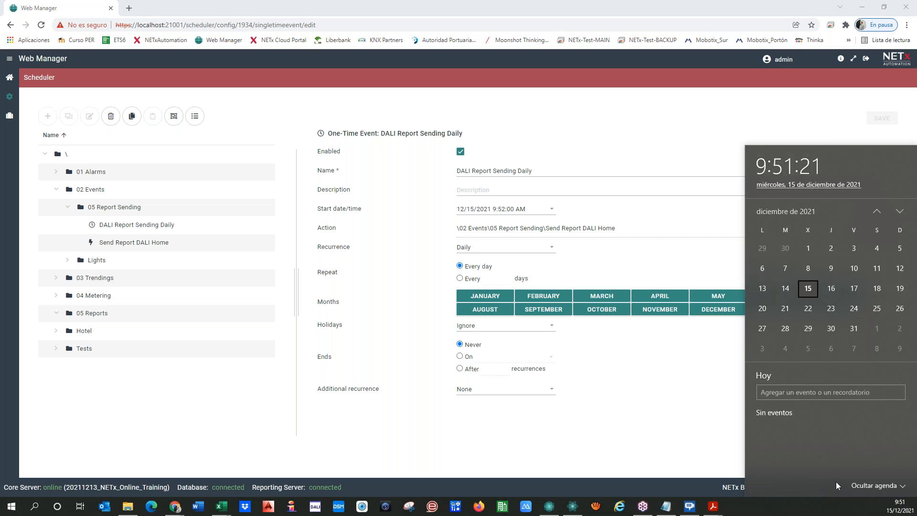
pyautogui.click(598, 440)
pyautogui.click(501, 208)
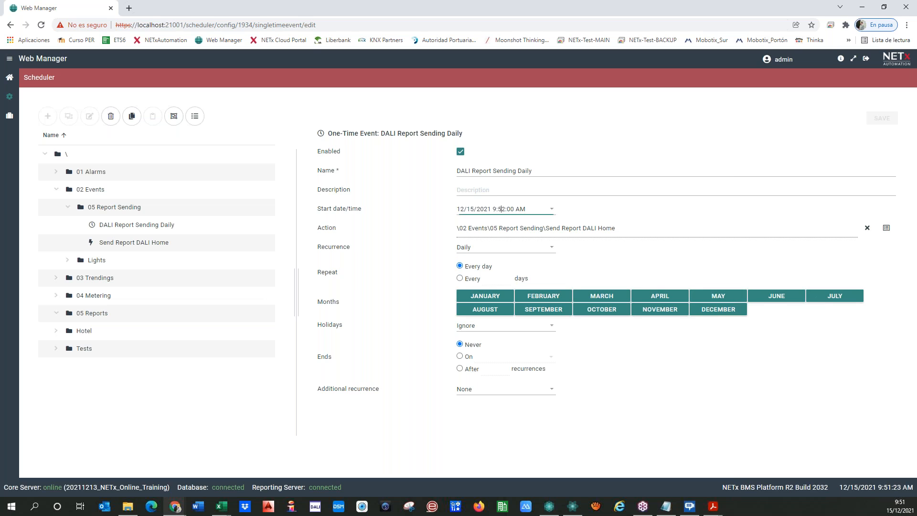
pyautogui.press('BackSpace')
pyautogui.write('1')
pyautogui.click(507, 209)
pyautogui.press('Delete')
pyautogui.press('Delete')
pyautogui.write('35')
pyautogui.click(662, 203)
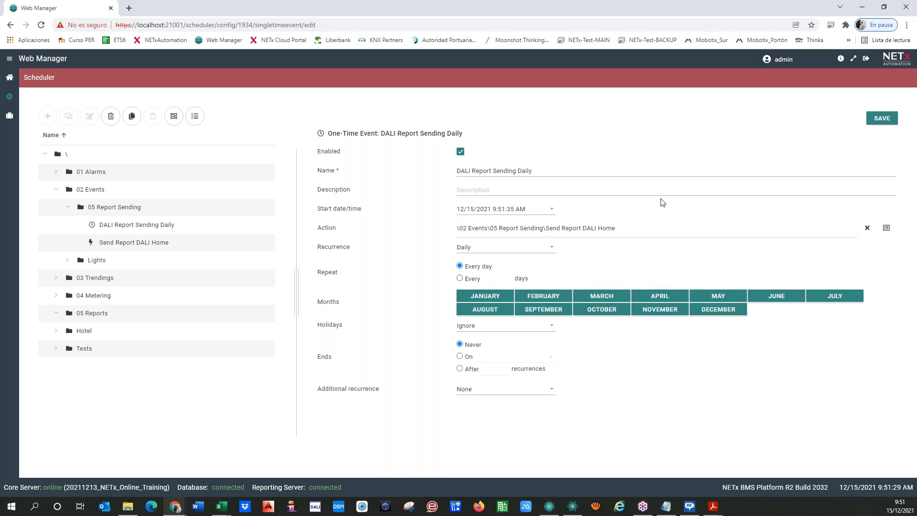
pyautogui.click(882, 118)
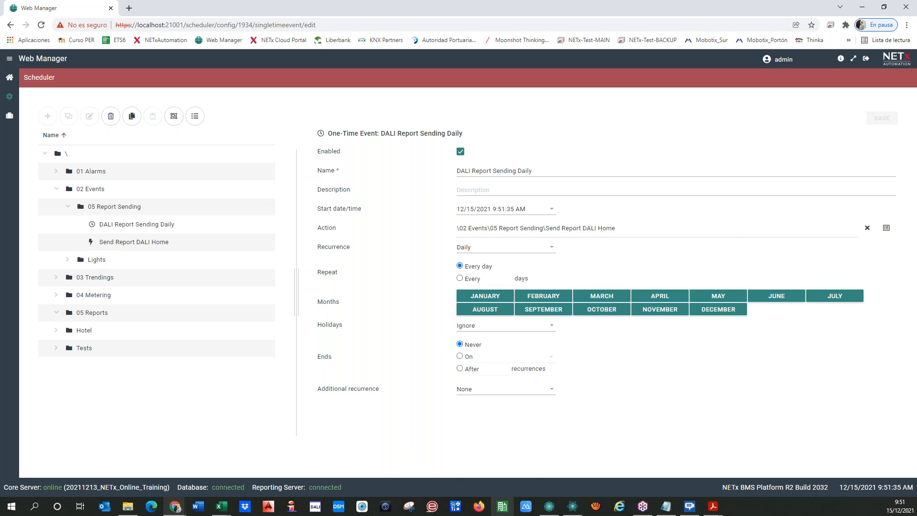
pyautogui.click(549, 508)
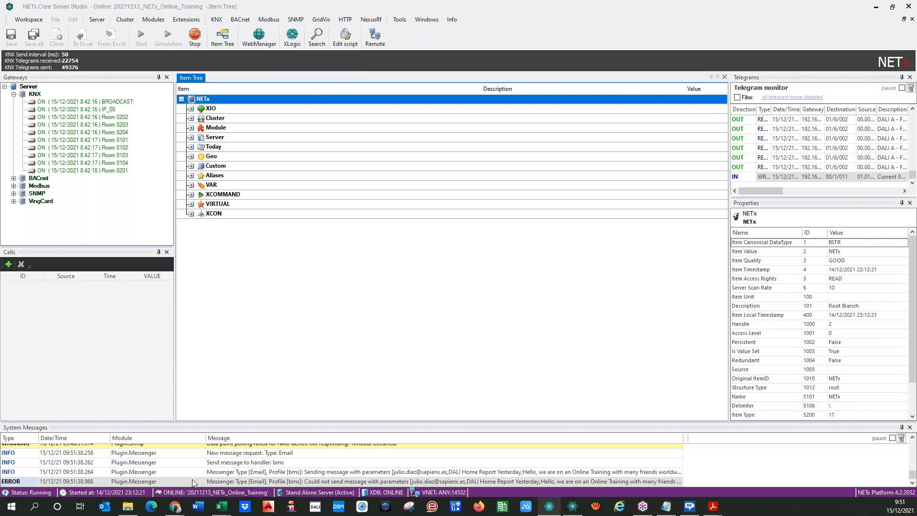
# Read the sender-rejected report e-mail error in System Messages, check Outlook, then return to the Web Manager scheduler.
pyautogui.moveTo(221, 483)
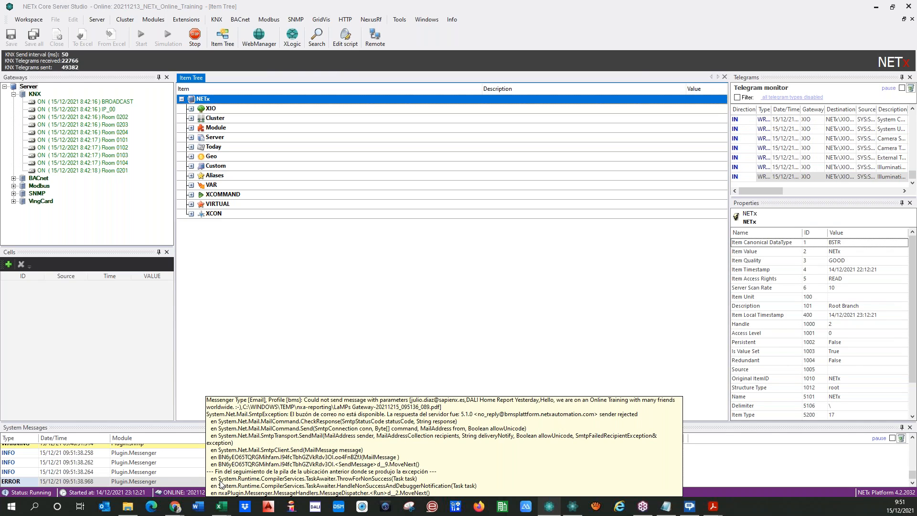
pyautogui.click(98, 511)
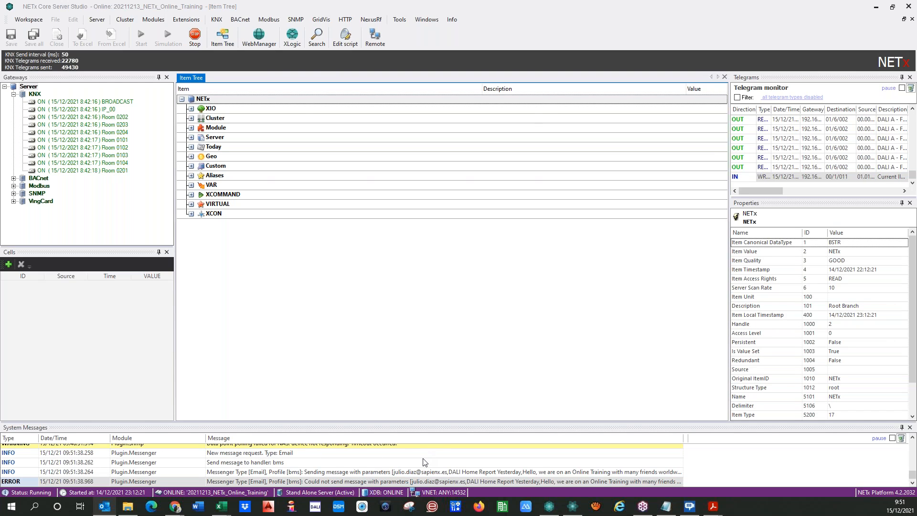
pyautogui.click(179, 471)
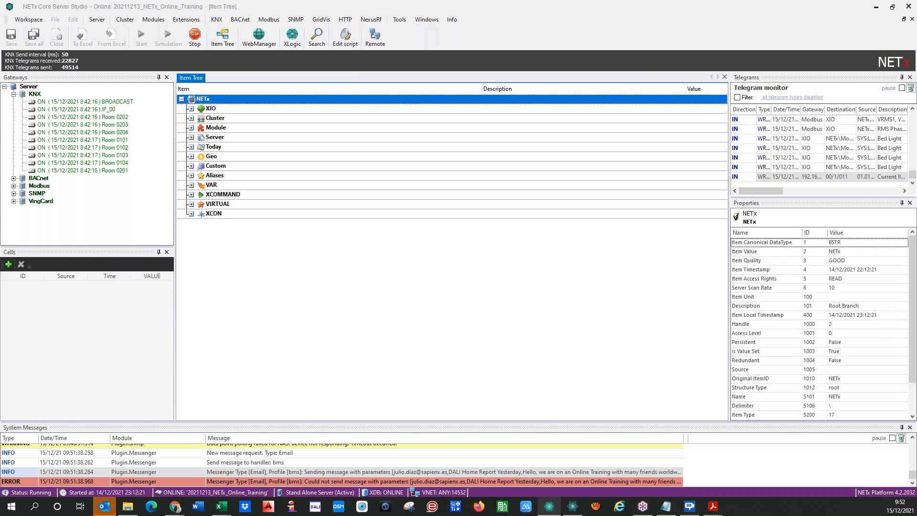
pyautogui.click(388, 474)
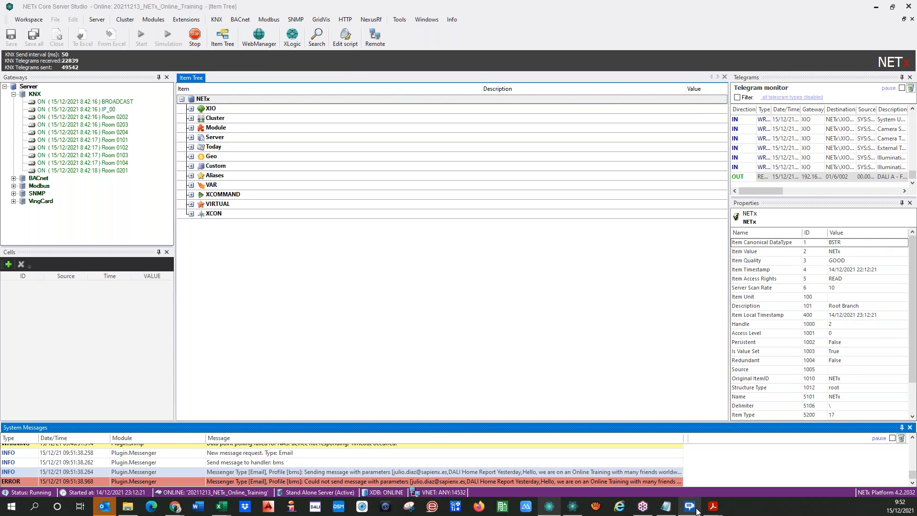
pyautogui.moveTo(713, 507)
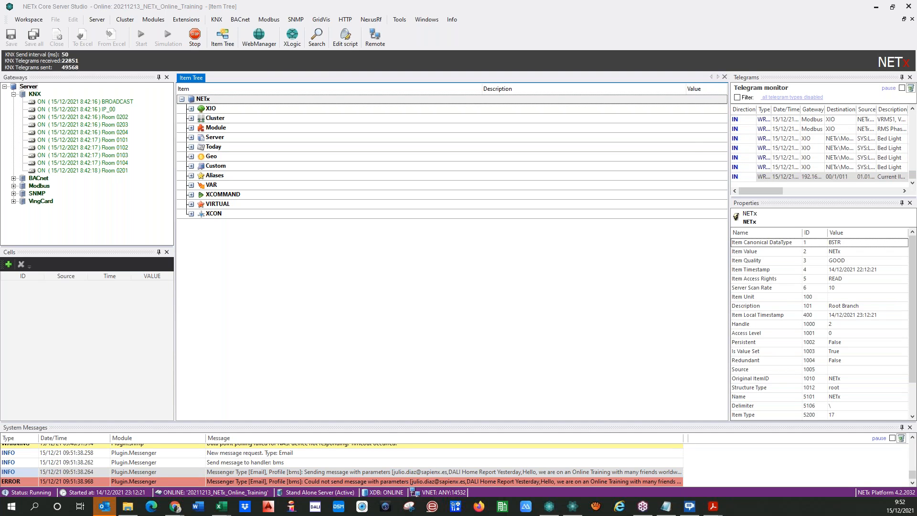
pyautogui.hotkey('alt', 'Tab')
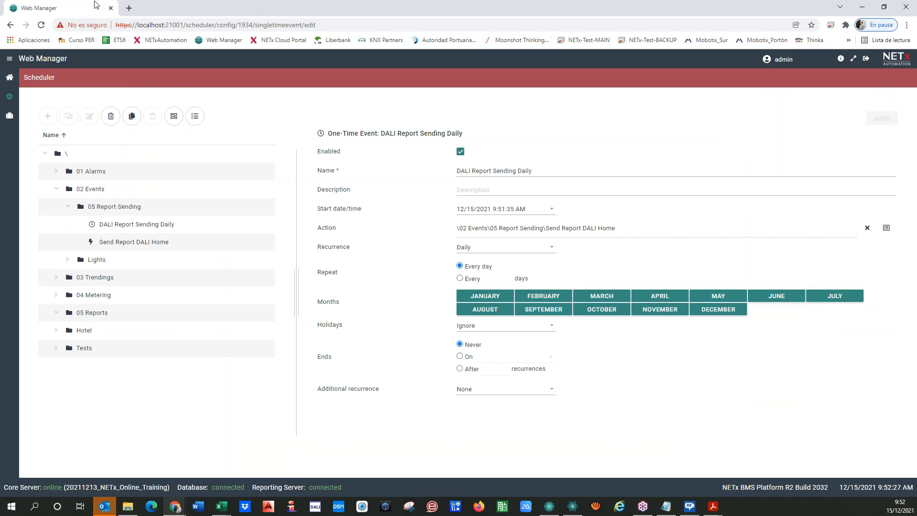
# Open and close a new Chrome tab, then bring NETx Core Server Studio to the front.
pyautogui.click(129, 8)
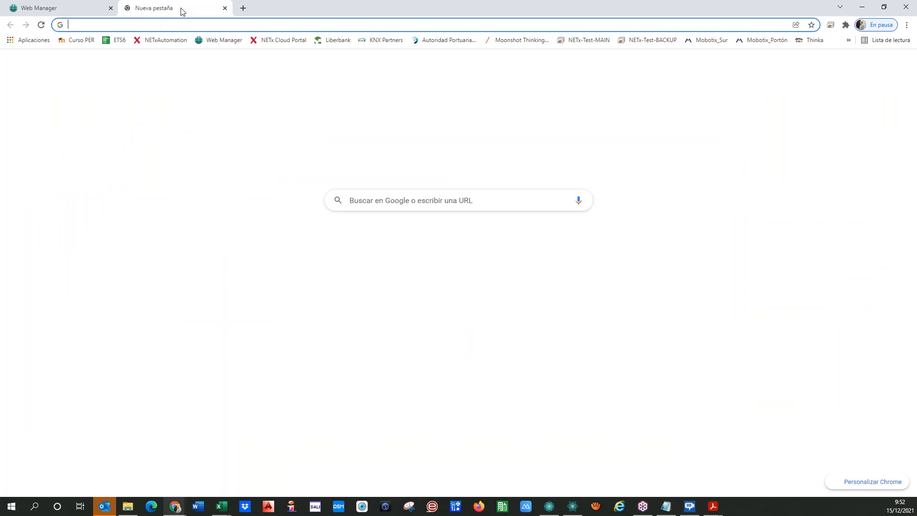
pyautogui.hotkey('ctrl', 'w')
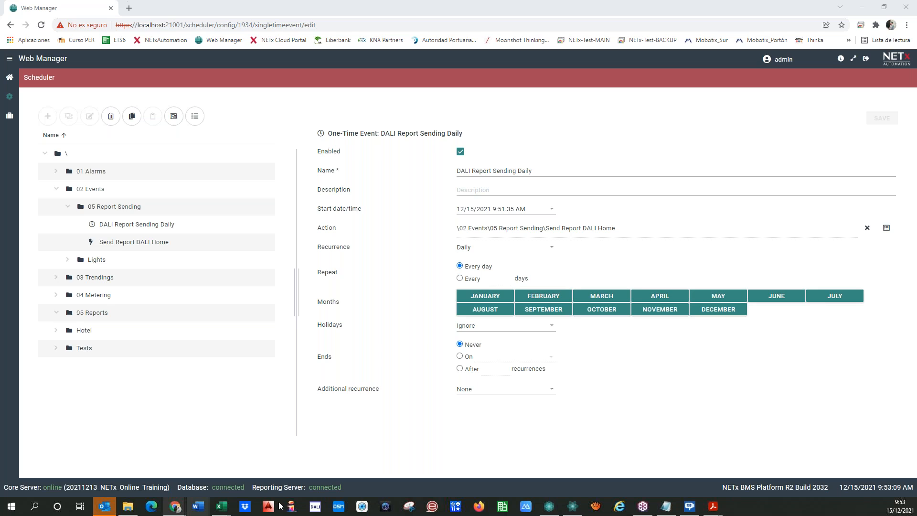
pyautogui.click(546, 507)
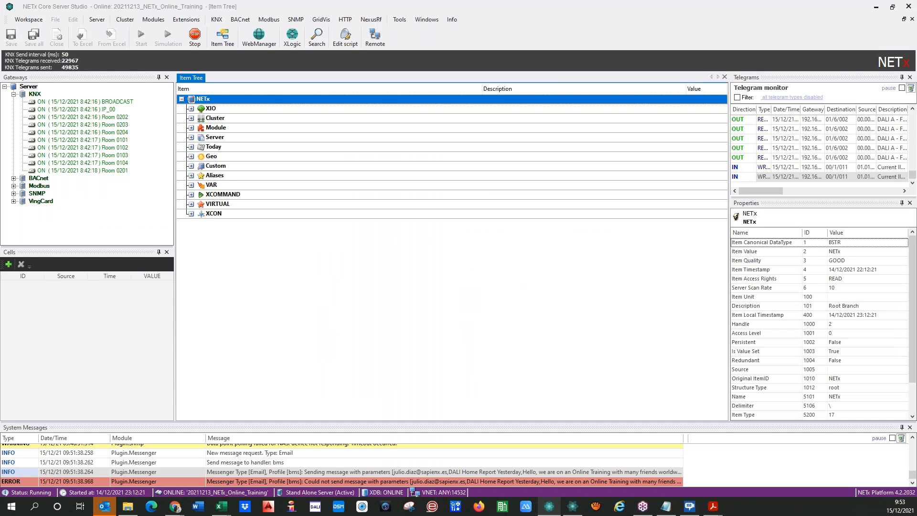
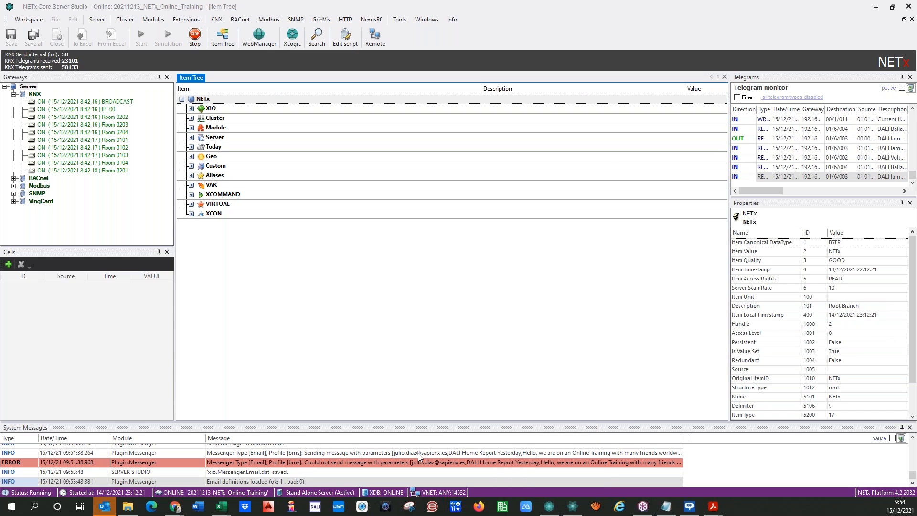
# Read the full report-sending log entry, then return to the Web Manager scheduler.
pyautogui.scroll(1, 307, 459)
pyautogui.click(352, 464)
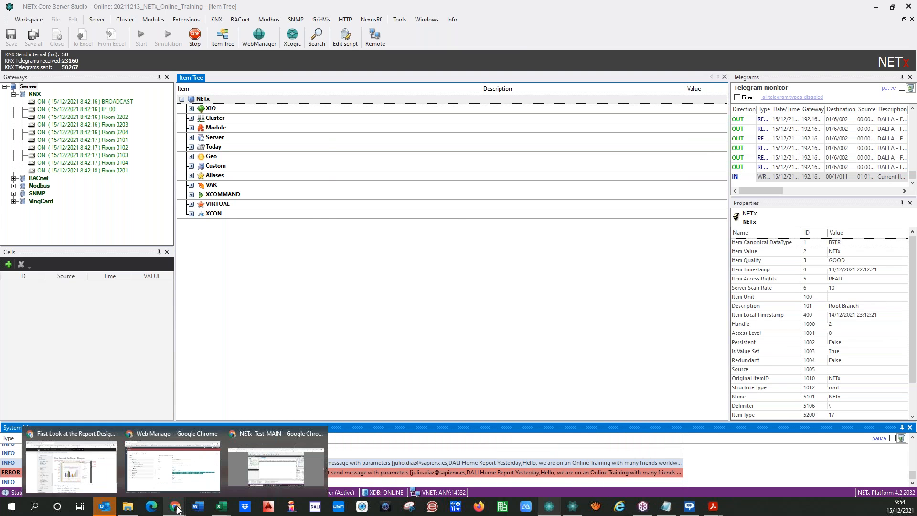
pyautogui.click(163, 473)
# Change the DALI Report Sending Daily start time to 9:55:00 AM and save.
pyautogui.click(492, 211)
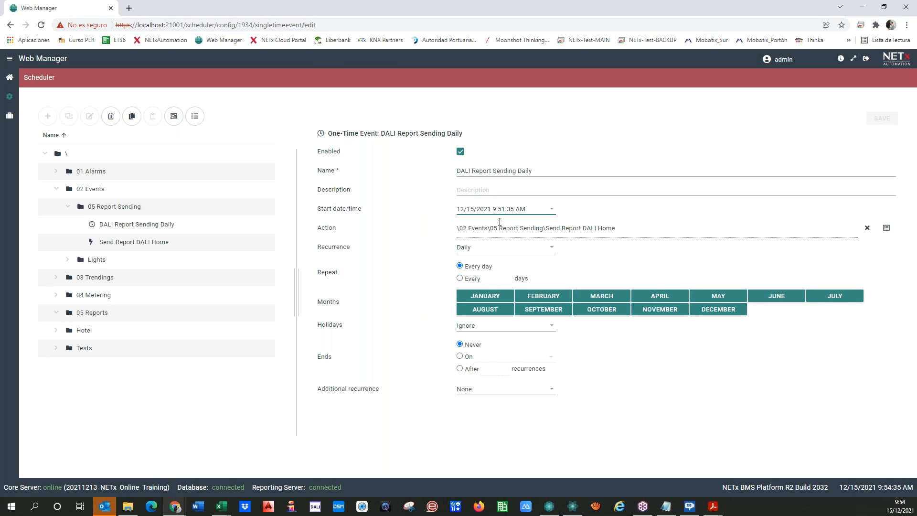
pyautogui.press('BackSpace')
pyautogui.write('5')
pyautogui.press('BackSpace')
pyautogui.press('Delete')
pyautogui.write('00')
pyautogui.click(740, 147)
pyautogui.click(875, 120)
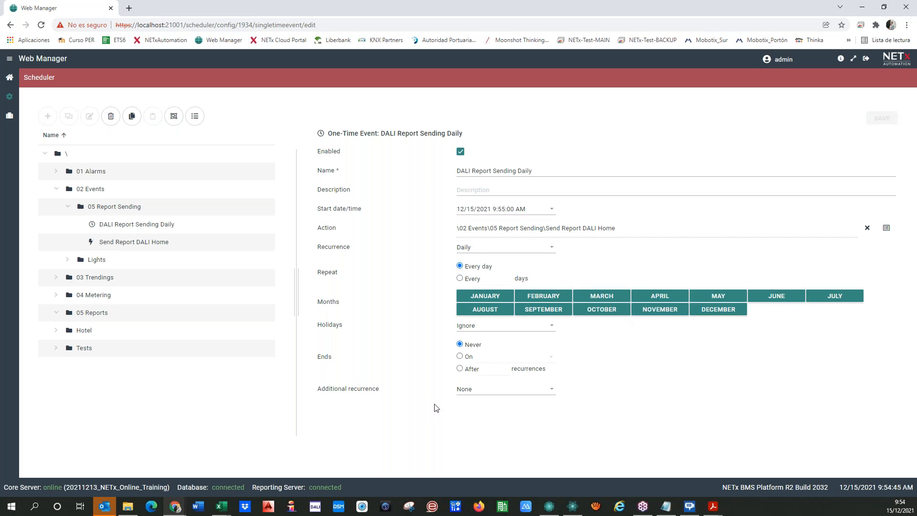
# Make the event recur weekly, excluding Saturday and Sunday.
pyautogui.click(506, 249)
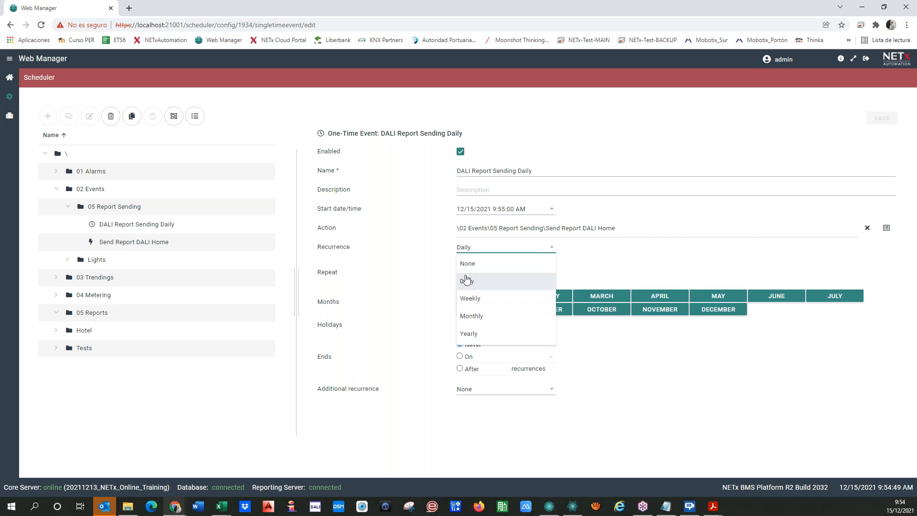
pyautogui.click(473, 299)
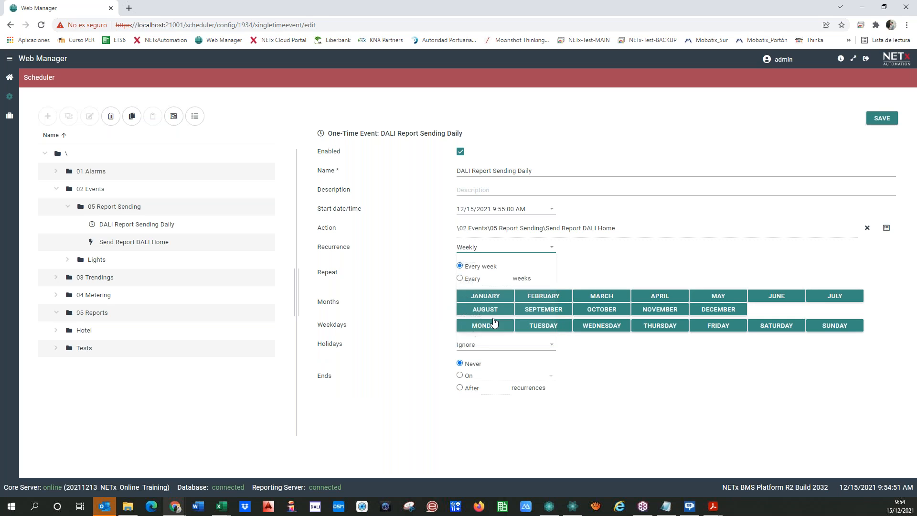
pyautogui.click(779, 330)
pyautogui.click(822, 328)
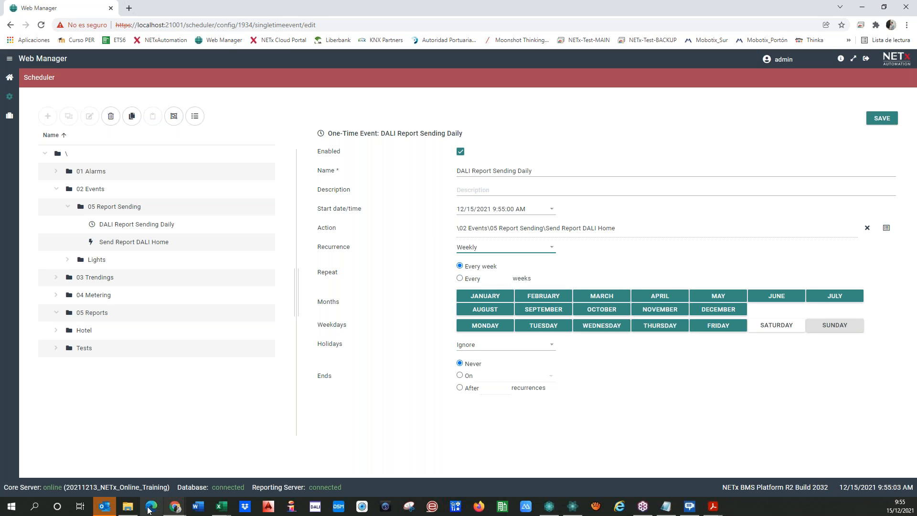
pyautogui.click(104, 507)
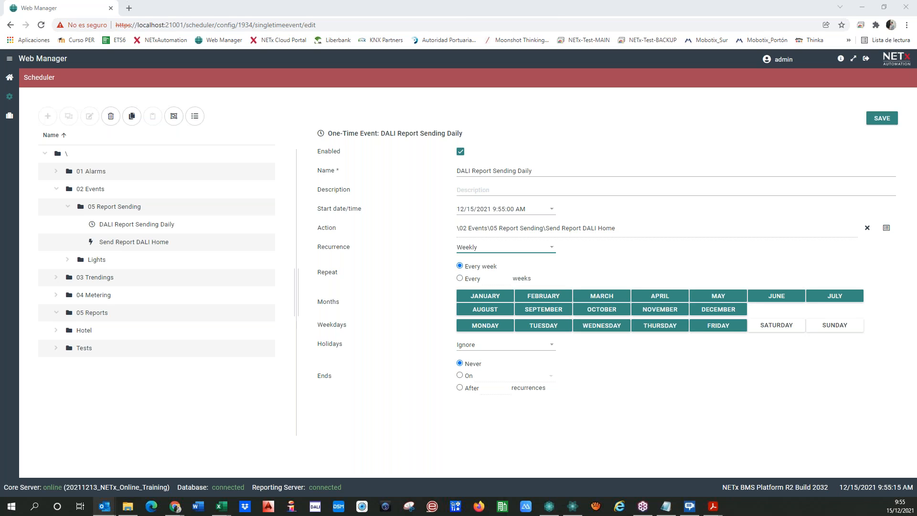
# Review the 'DALI Home Report Yesterday' e-mail's subject and body, and select its attached PDF.
pyautogui.moveTo(0, 101); pyautogui.dragTo(555, 119)
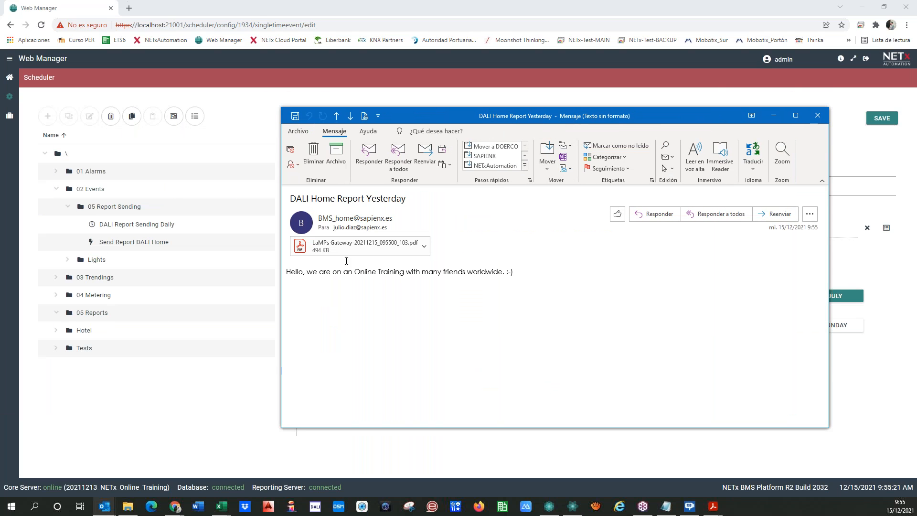
pyautogui.moveTo(287, 198); pyautogui.dragTo(414, 200)
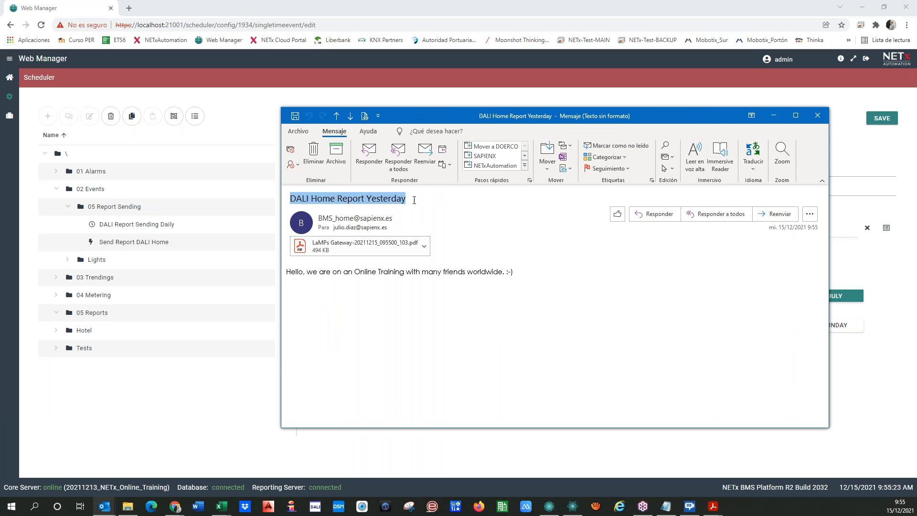
pyautogui.click(423, 353)
pyautogui.moveTo(288, 271); pyautogui.dragTo(530, 274)
pyautogui.click(530, 274)
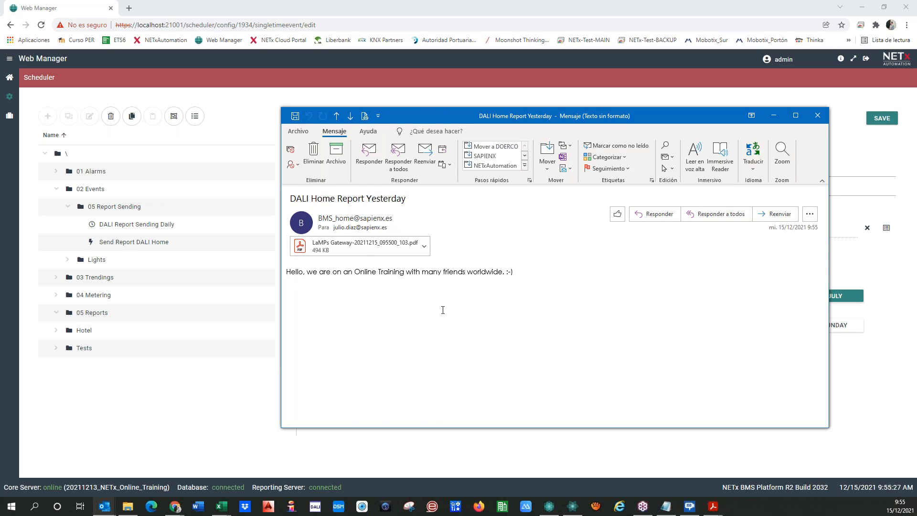
pyautogui.click(365, 245)
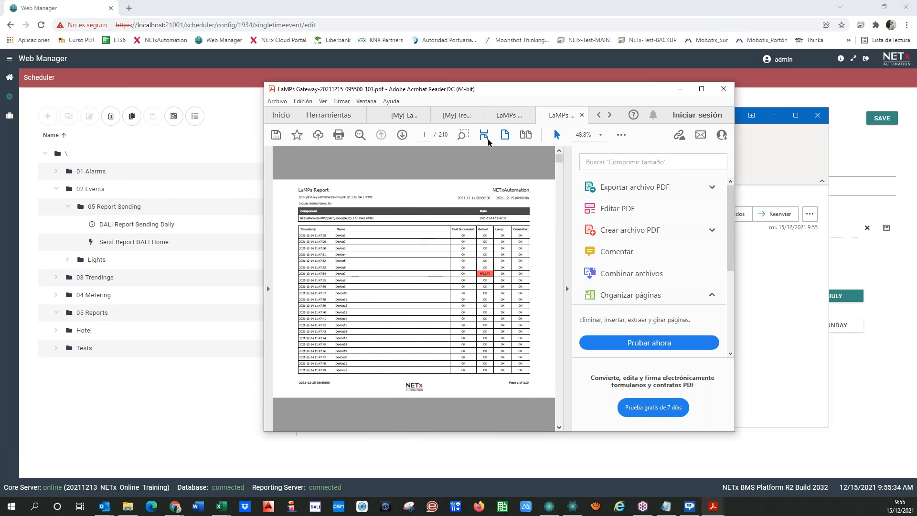
# Enlarge the LaMPs report page in Acrobat, move the viewer aside, and close the e-mail window.
pyautogui.click(568, 288)
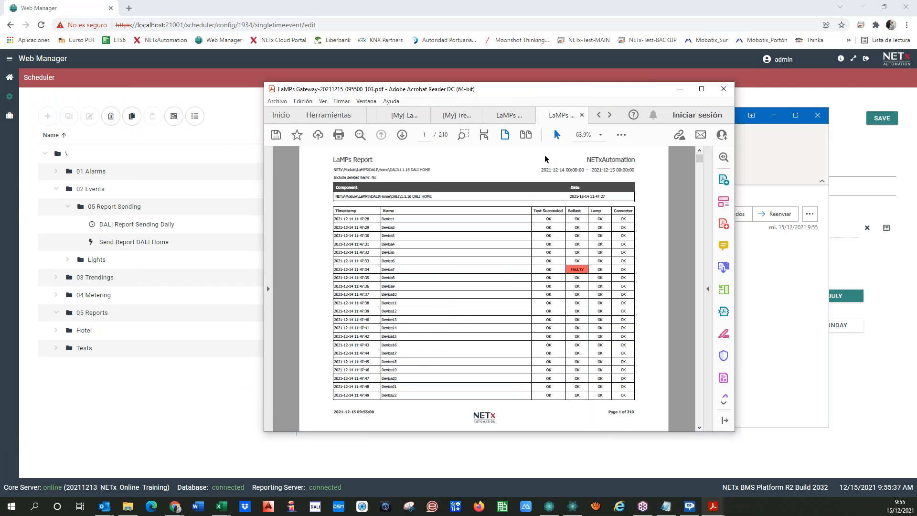
pyautogui.moveTo(459, 92); pyautogui.dragTo(0, 109)
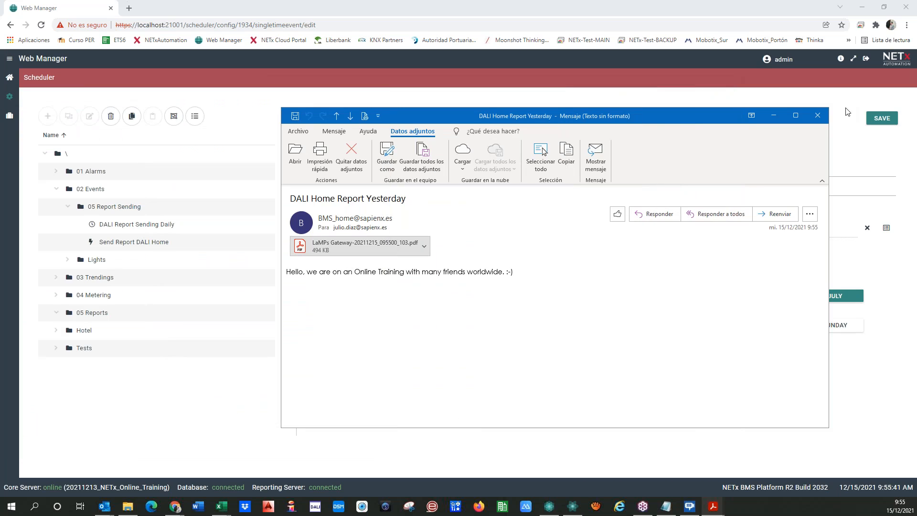
pyautogui.click(818, 115)
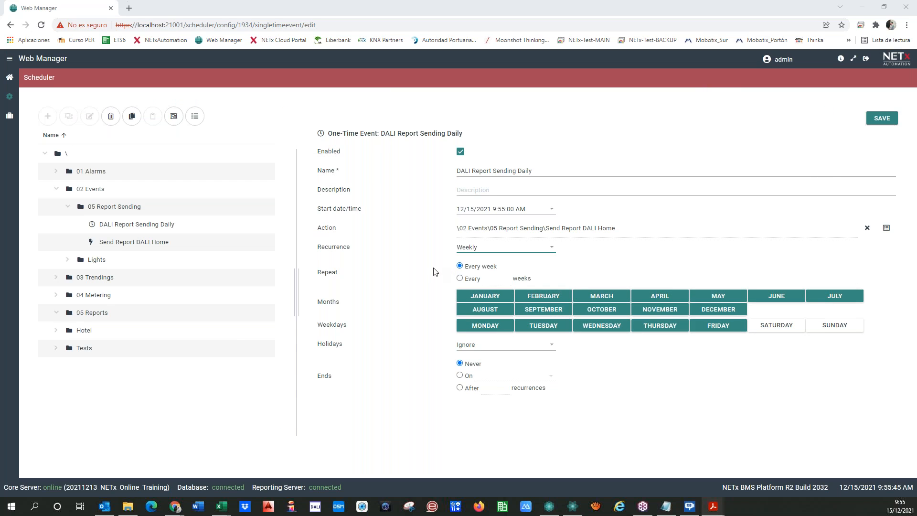
# Return to the 05 Report Sending folder, answering YES to save the daily event changes.
pyautogui.click(113, 211)
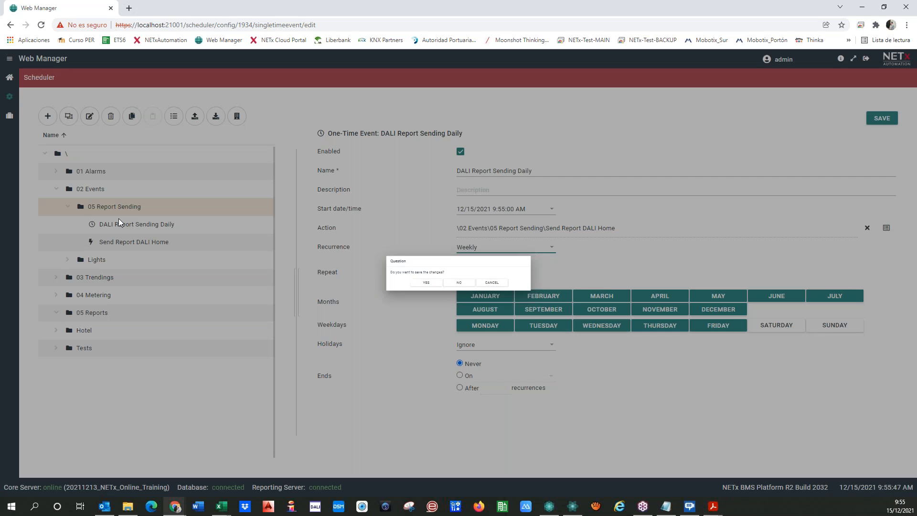
pyautogui.click(382, 291)
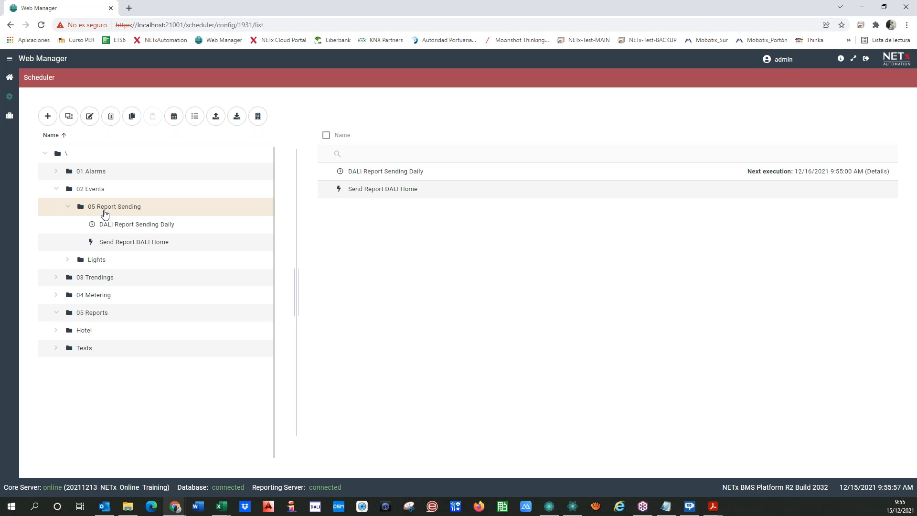
pyautogui.click(48, 116)
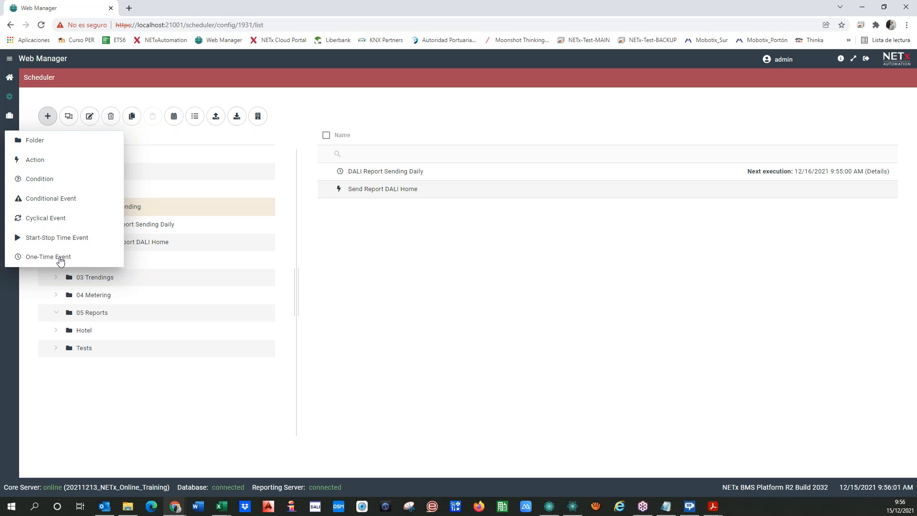
# Create a new one-time event named 'Energy Home Yesterday'.
pyautogui.click(60, 258)
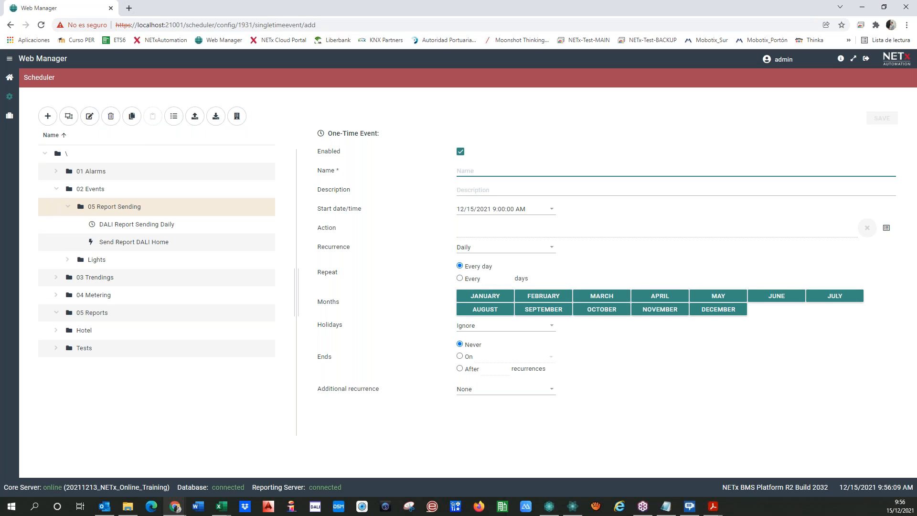
pyautogui.write('Energy Home Yesterday')
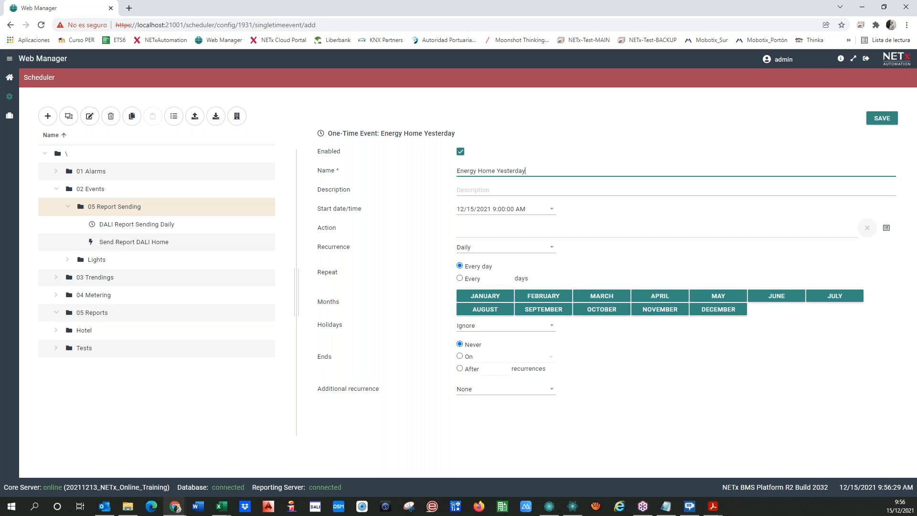
pyautogui.click(464, 233)
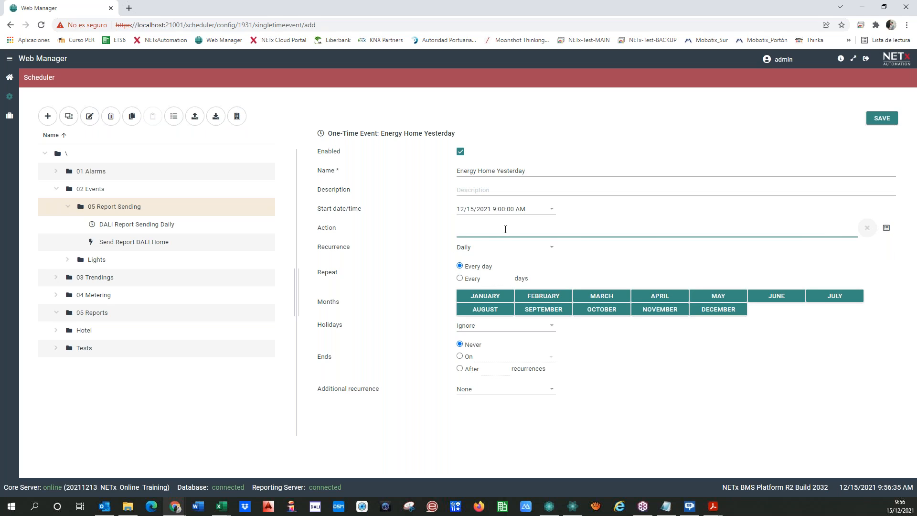
# Create a new action named 'Send Daily Report Energy Home' in the 05 Report Sending folder.
pyautogui.click(886, 227)
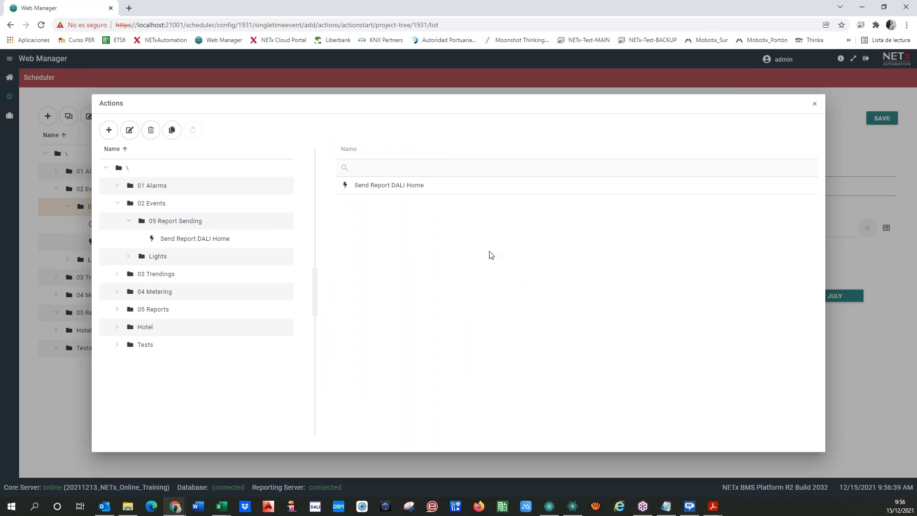
pyautogui.click(166, 223)
pyautogui.click(108, 130)
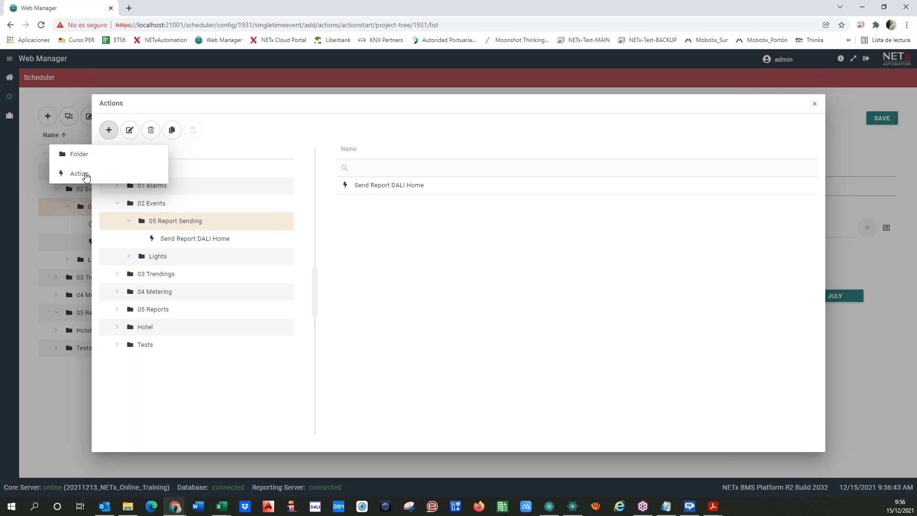
pyautogui.click(89, 177)
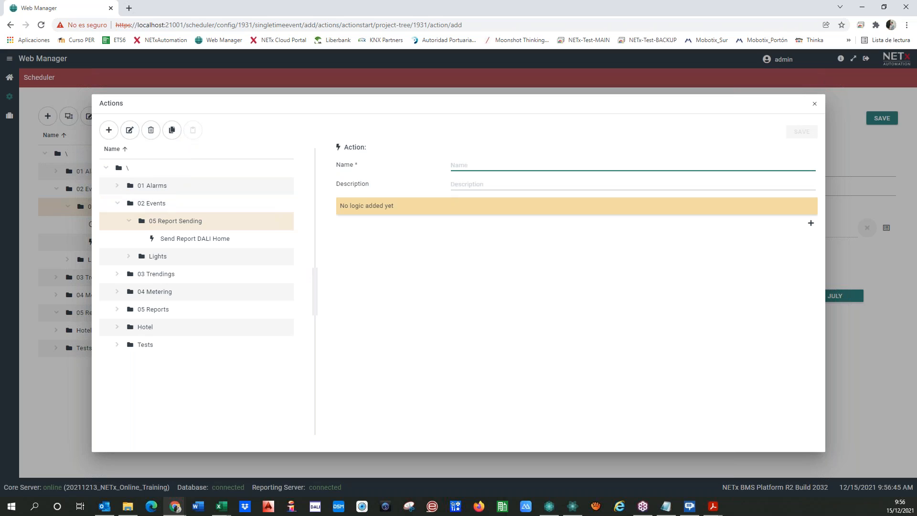
pyautogui.write('Senr')
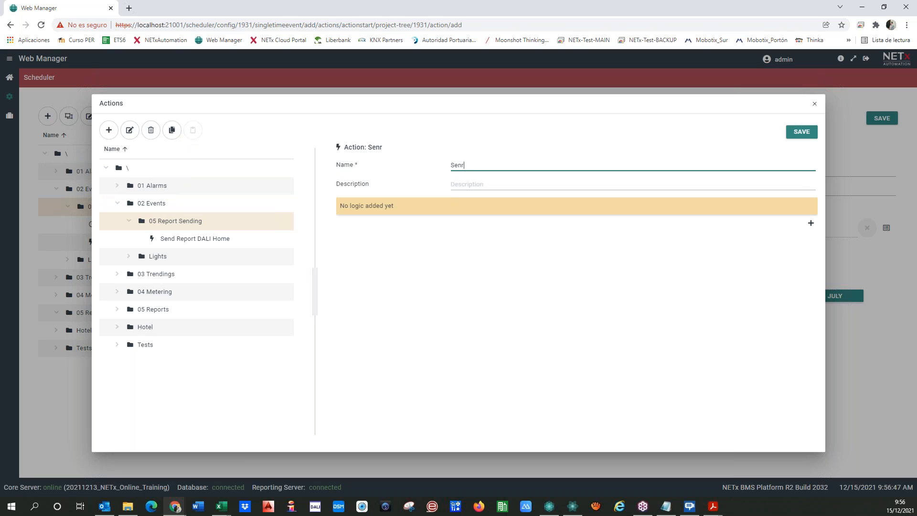
pyautogui.press('BackSpace')
pyautogui.write('d Report Energy Home Dail')
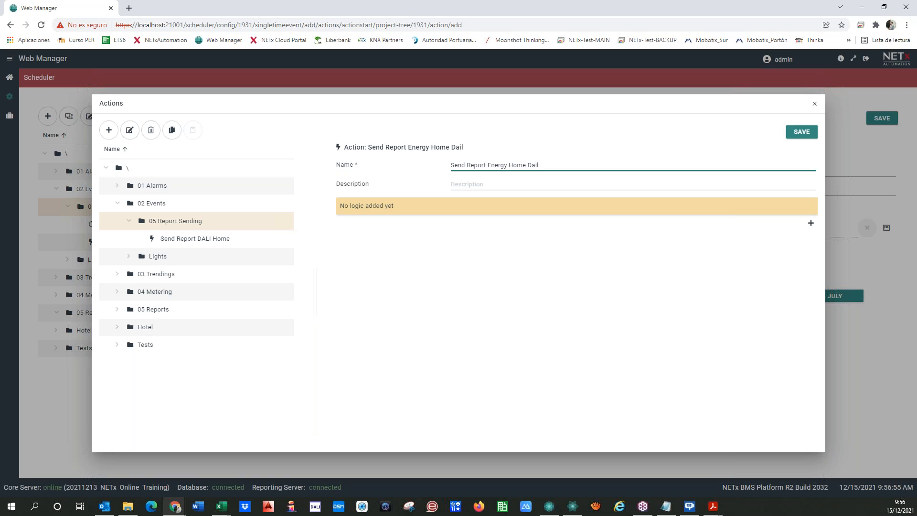
pyautogui.write('y')
pyautogui.click(466, 165)
pyautogui.write('Daily')
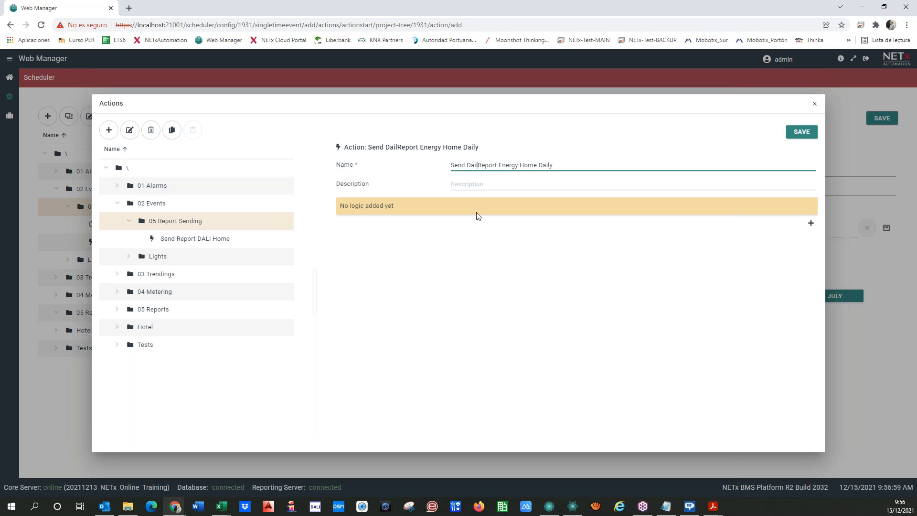
pyautogui.press('End')
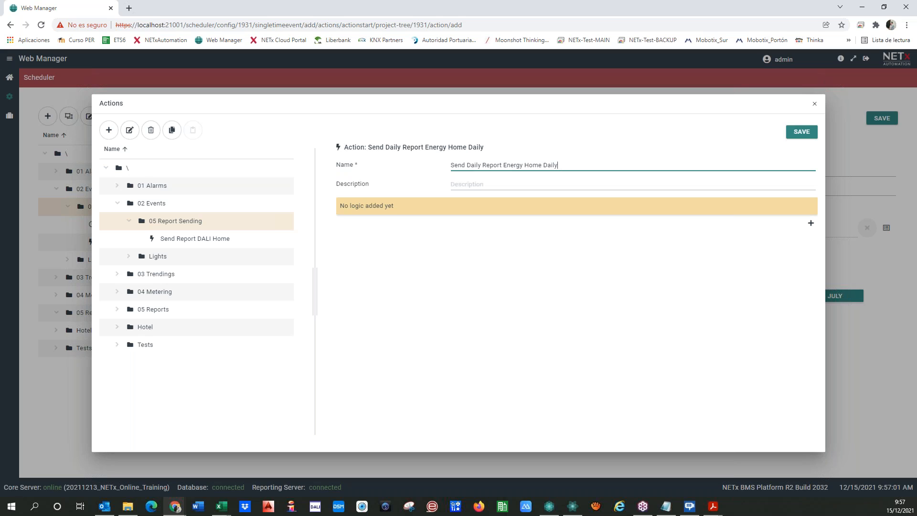
pyautogui.press('BackSpace')
pyautogui.press('BackSpace')
pyautogui.press('BackSpace')
pyautogui.press('BackSpace')
pyautogui.press('BackSpace')
# Add an XCommand step using the REPORTING SENDREPORT command.
pyautogui.click(810, 223)
pyautogui.click(700, 224)
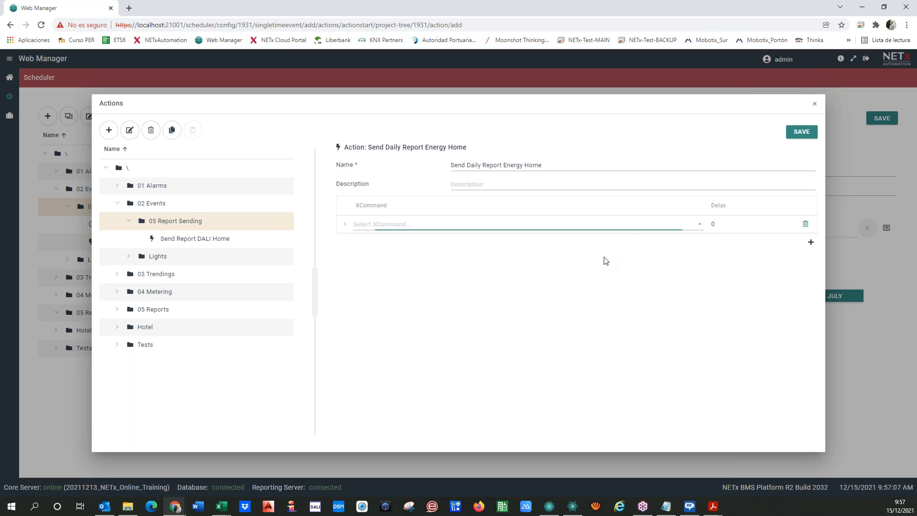
pyautogui.scroll(-5, 392, 275)
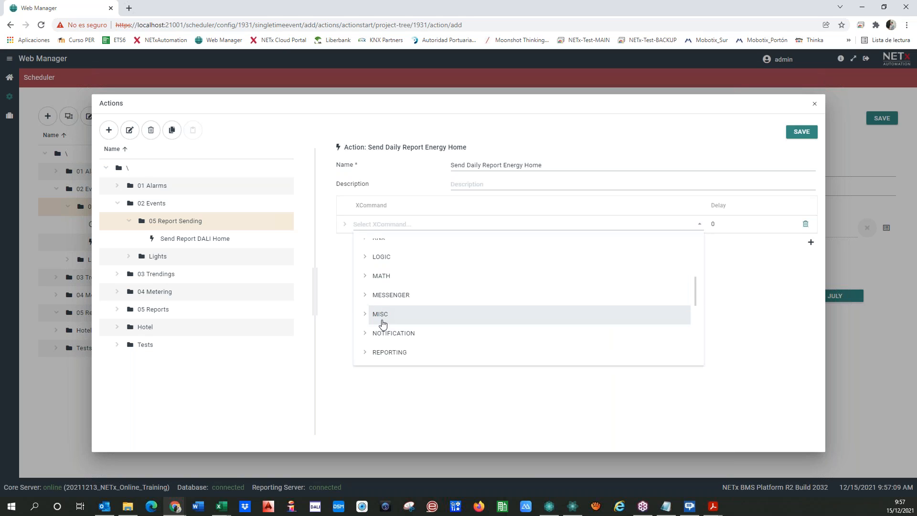
pyautogui.scroll(-2, 367, 340)
pyautogui.click(367, 305)
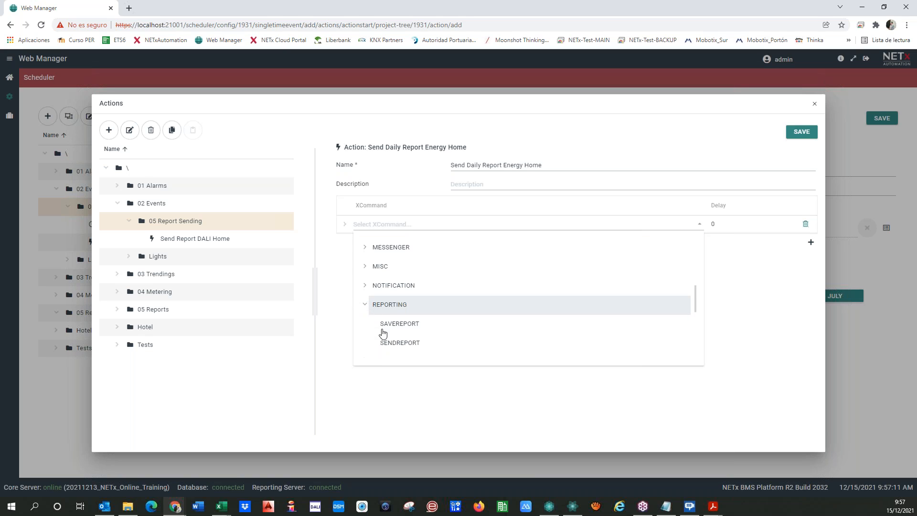
pyautogui.click(399, 343)
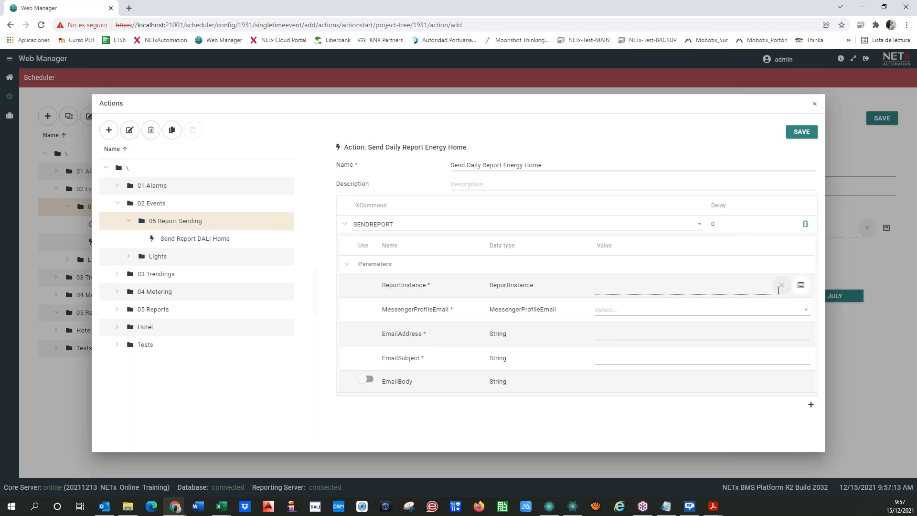
# Rename report instance 'Energy Home last 24 h' to 'Energy Home Yesterday' and select it as ReportInstance.
pyautogui.click(800, 285)
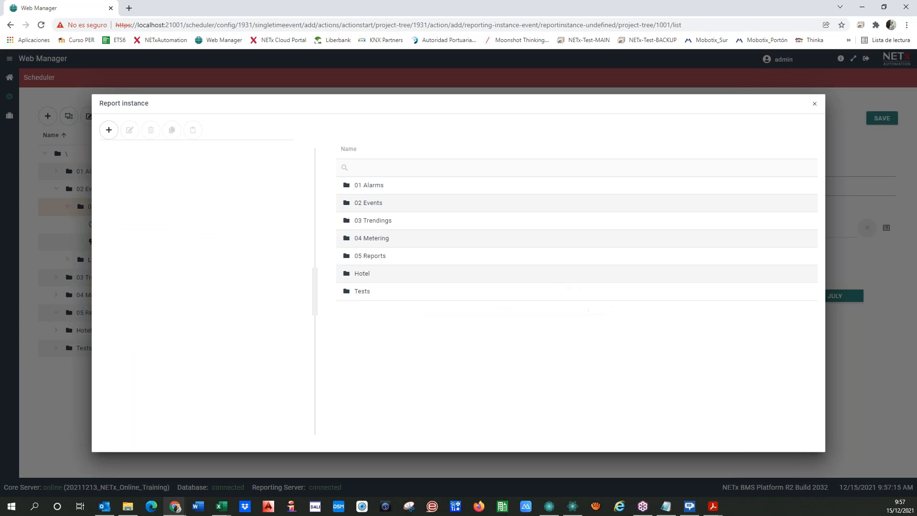
pyautogui.click(117, 256)
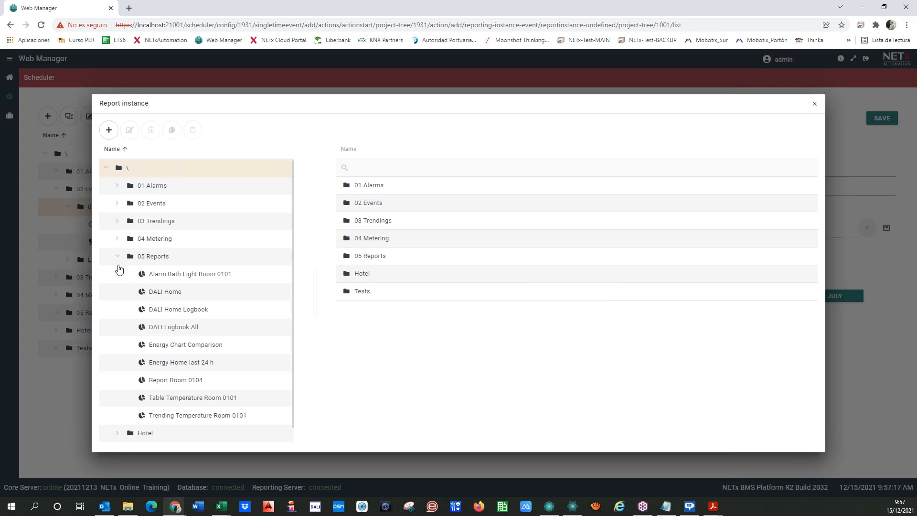
pyautogui.scroll(-1, 136, 291)
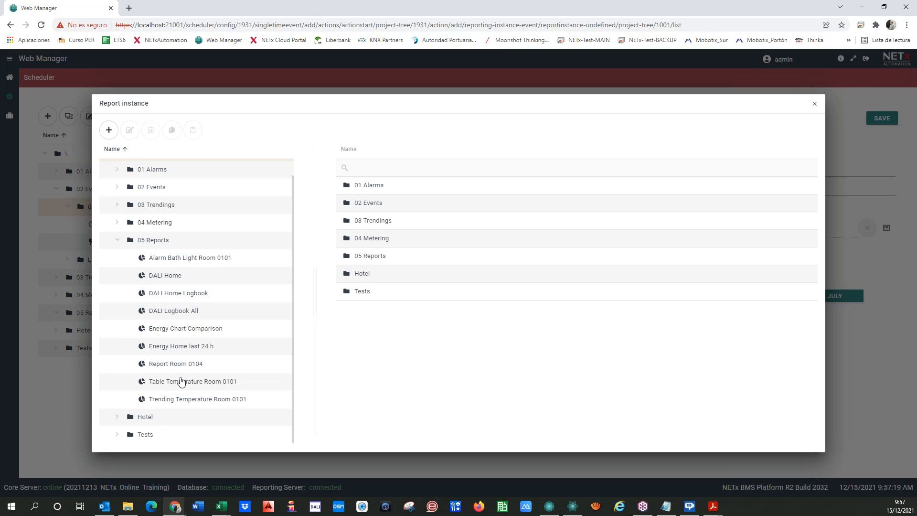
pyautogui.click(186, 347)
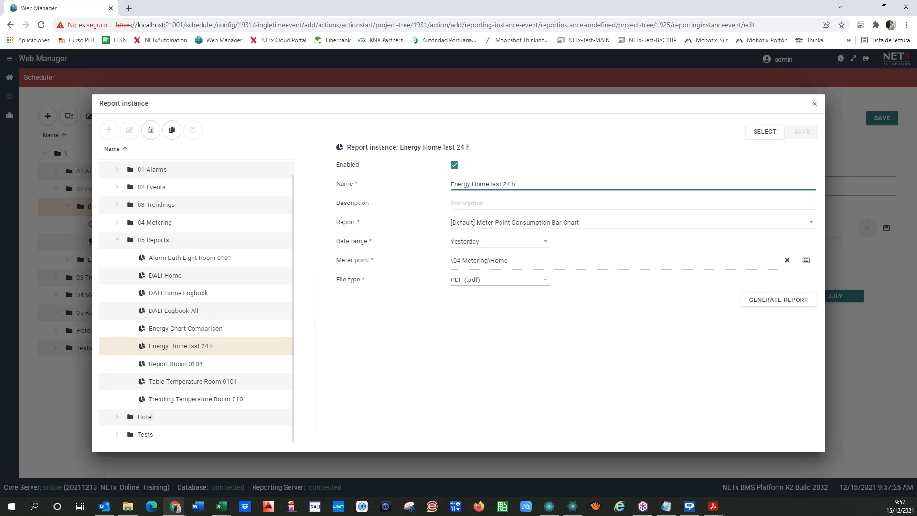
pyautogui.moveTo(491, 185); pyautogui.dragTo(539, 187)
pyautogui.write('Yesterday')
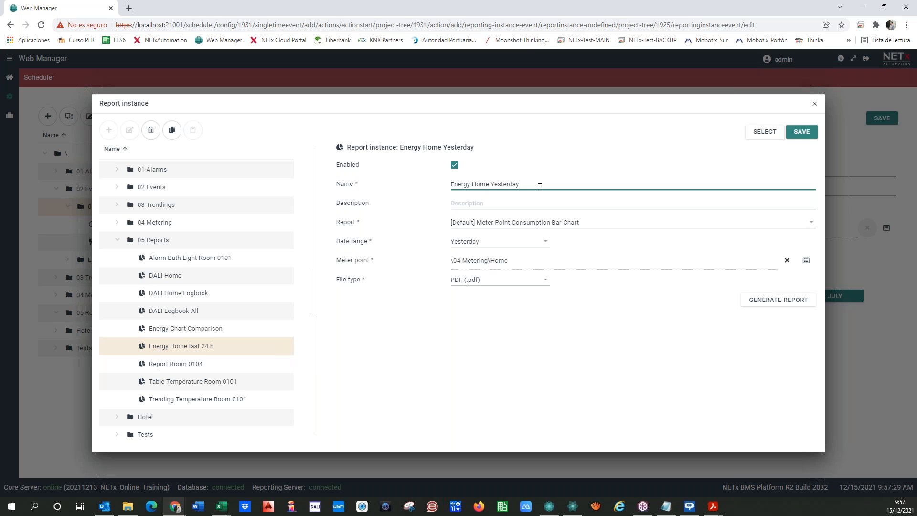
pyautogui.click(798, 134)
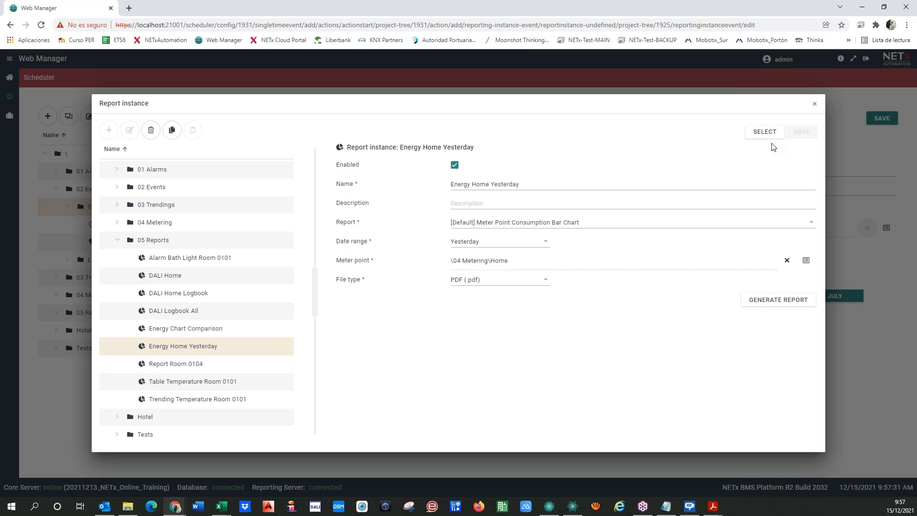
pyautogui.click(764, 132)
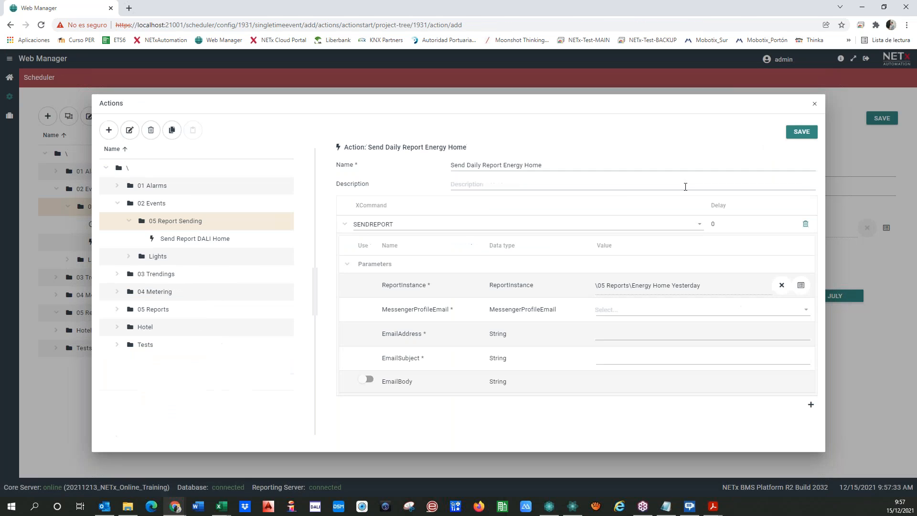
# E-mail the report via profile bms to the recipient's address, subject 'Consumption Yesterday (per hours)'; save and assign.
pyautogui.click(602, 313)
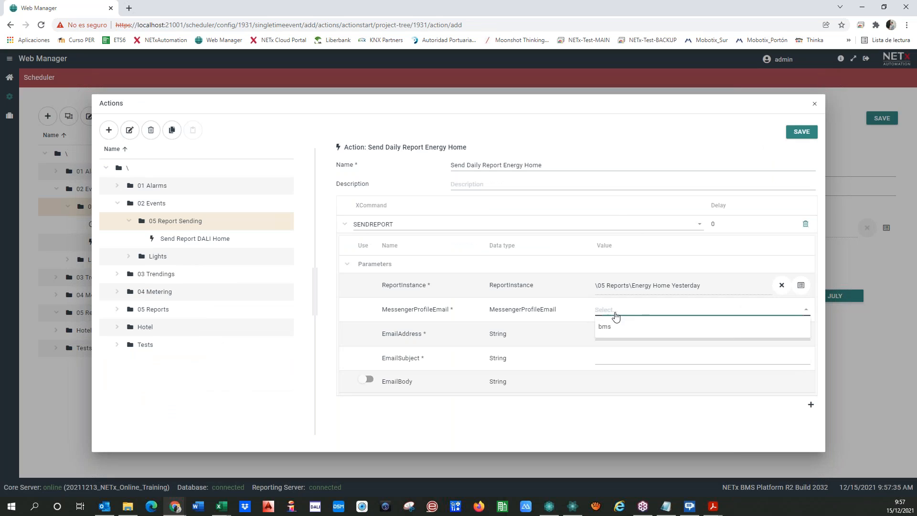
pyautogui.click(602, 328)
pyautogui.click(604, 337)
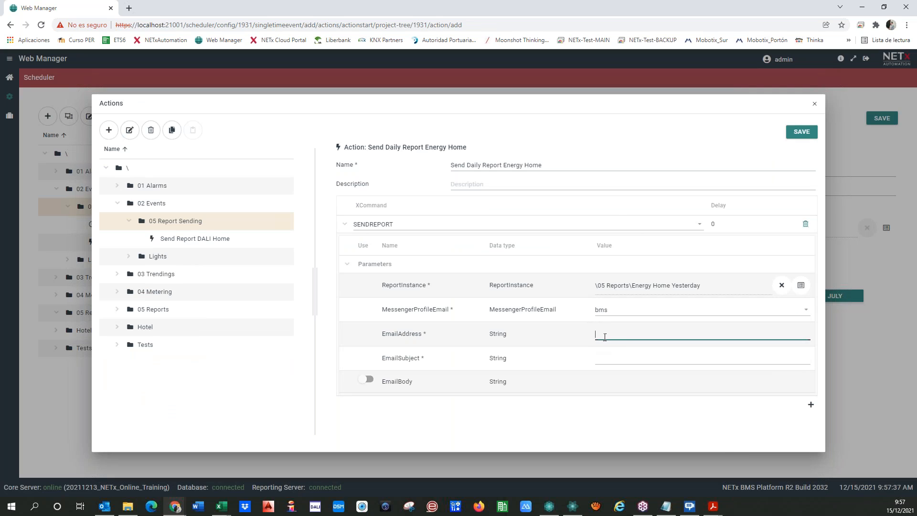
pyautogui.click(617, 360)
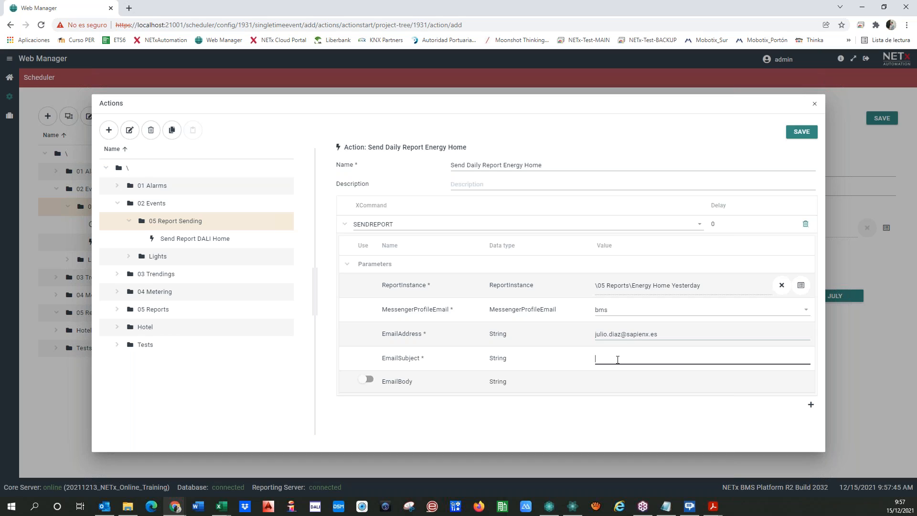
pyautogui.write('Consumption Yesterday (per hours)')
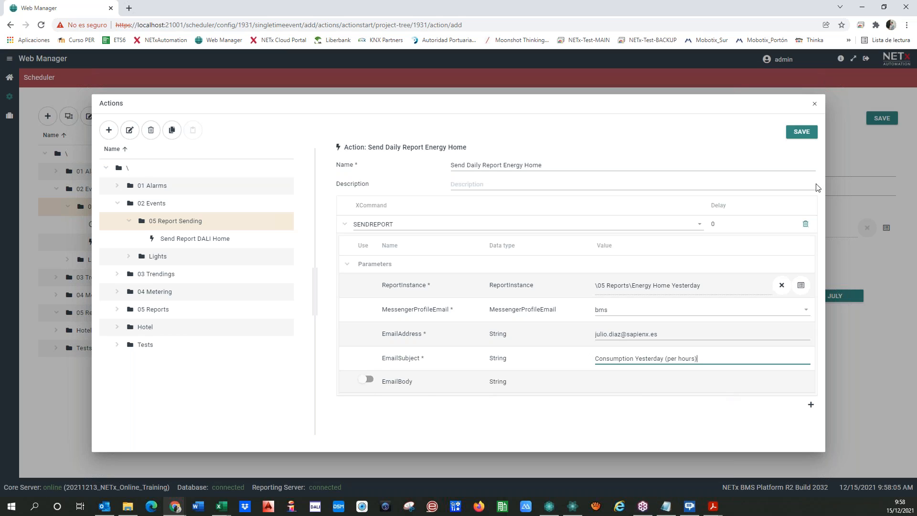
pyautogui.click(801, 138)
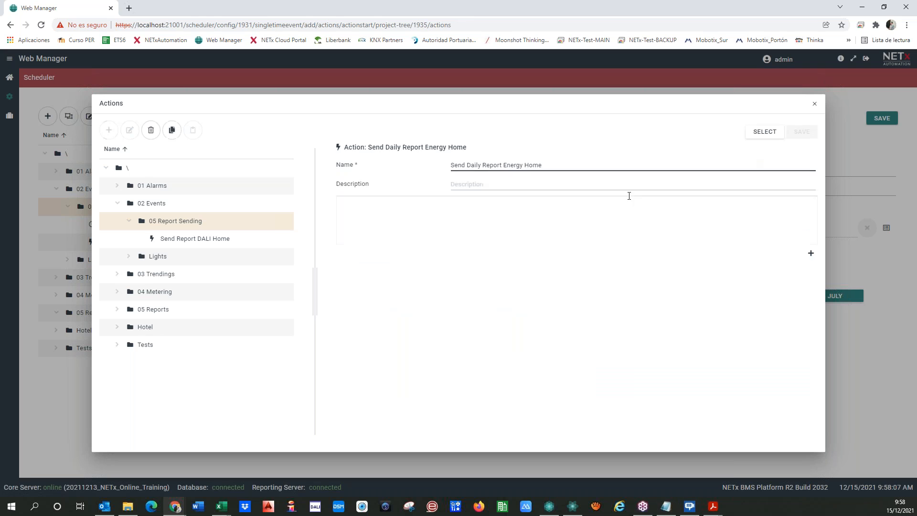
pyautogui.click(766, 132)
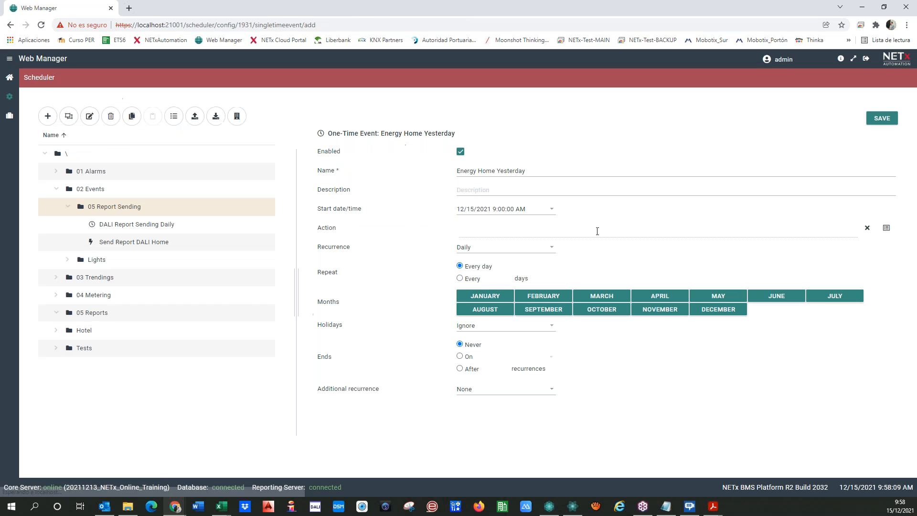
# Set the Energy Home Yesterday event's start time to 9:58:30 AM and save it.
pyautogui.click(503, 208)
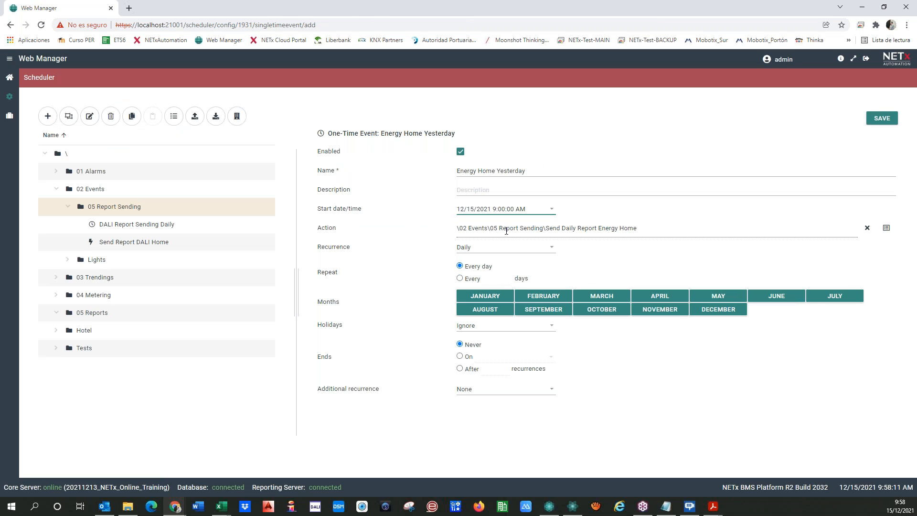
pyautogui.press('BackSpace')
pyautogui.write('59')
pyautogui.press('BackSpace')
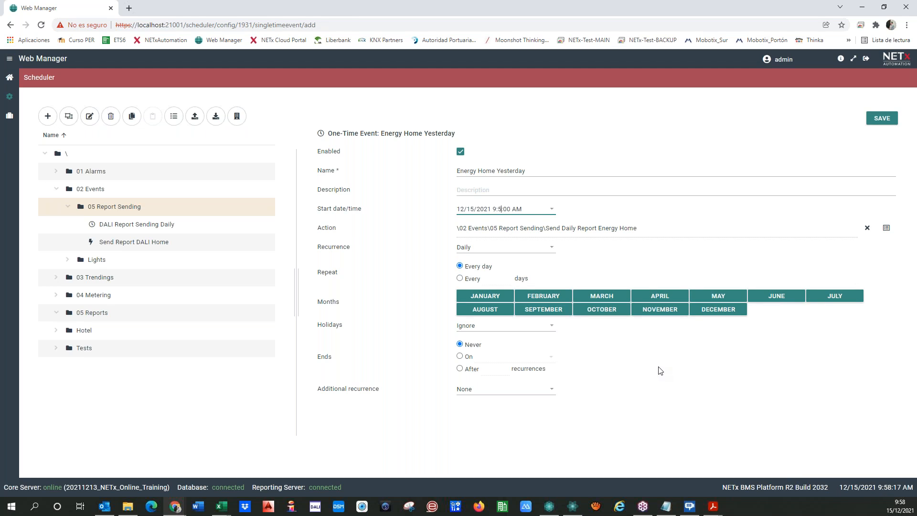
pyautogui.write('8')
pyautogui.press('BackSpace')
pyautogui.press('BackSpace')
pyautogui.press('Delete')
pyautogui.write(':30')
pyautogui.click(879, 119)
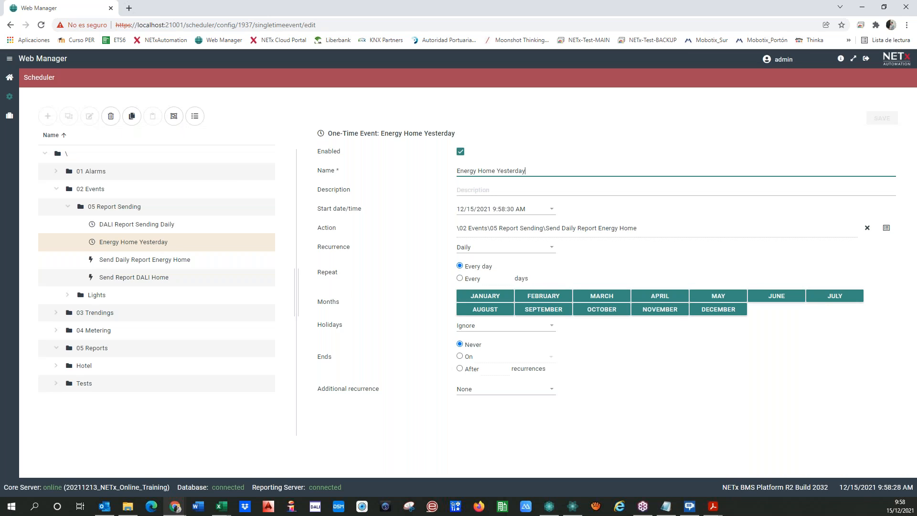
pyautogui.hotkey('alt', 'Tab')
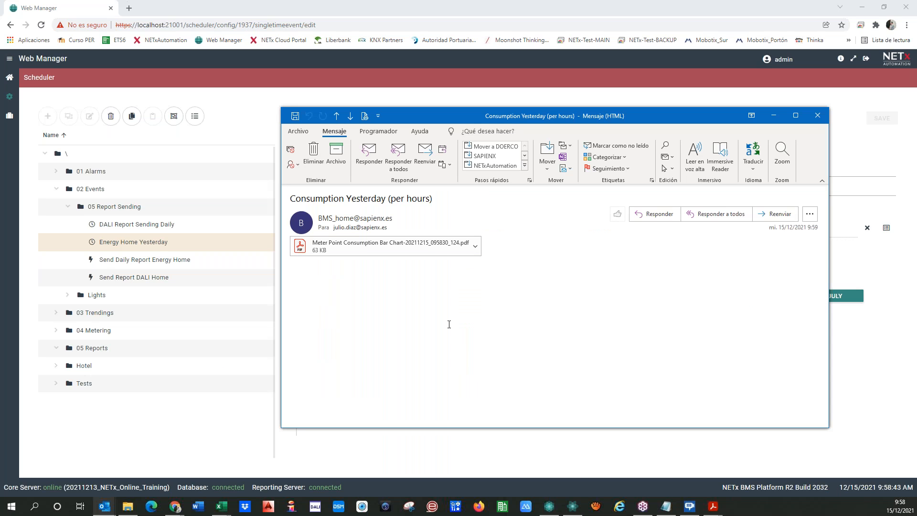
# View the attached consumption chart PDF, then close the e-mail and return to Web Manager.
pyautogui.click(374, 250)
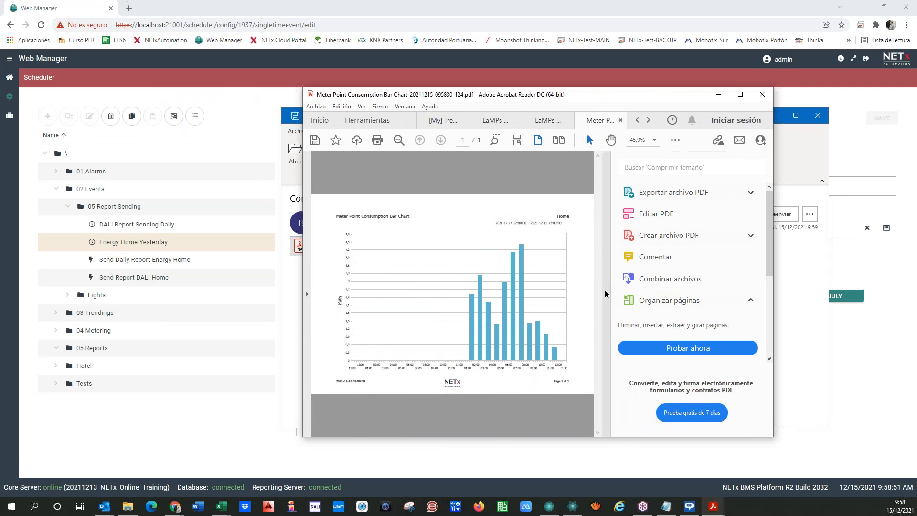
pyautogui.click(605, 293)
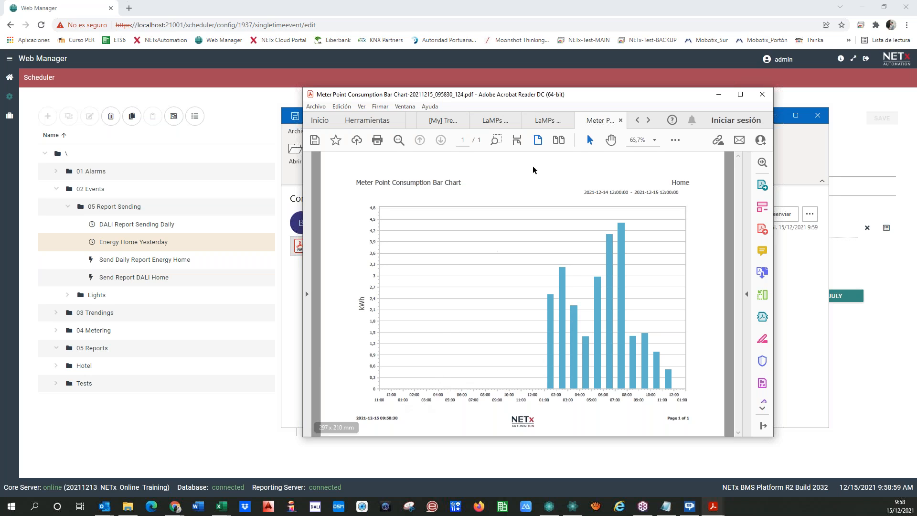
pyautogui.moveTo(610, 95); pyautogui.dragTo(0, 143)
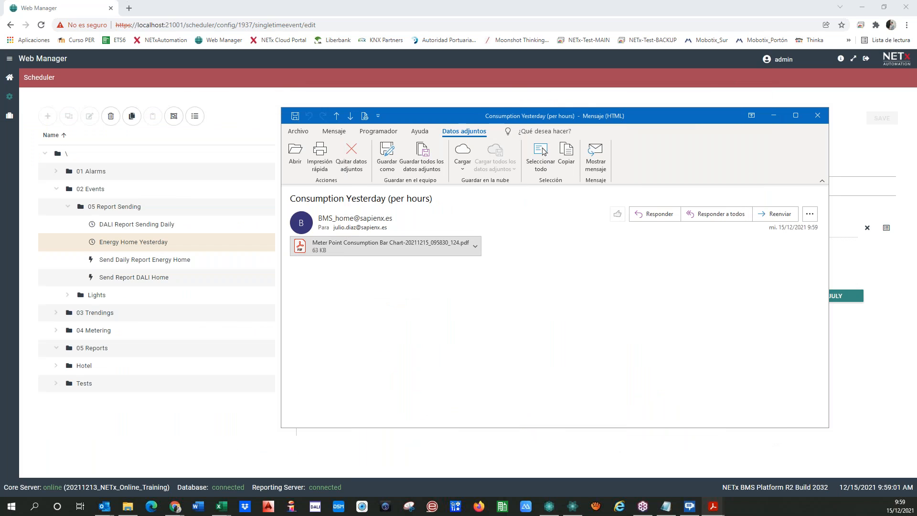
pyautogui.click(817, 115)
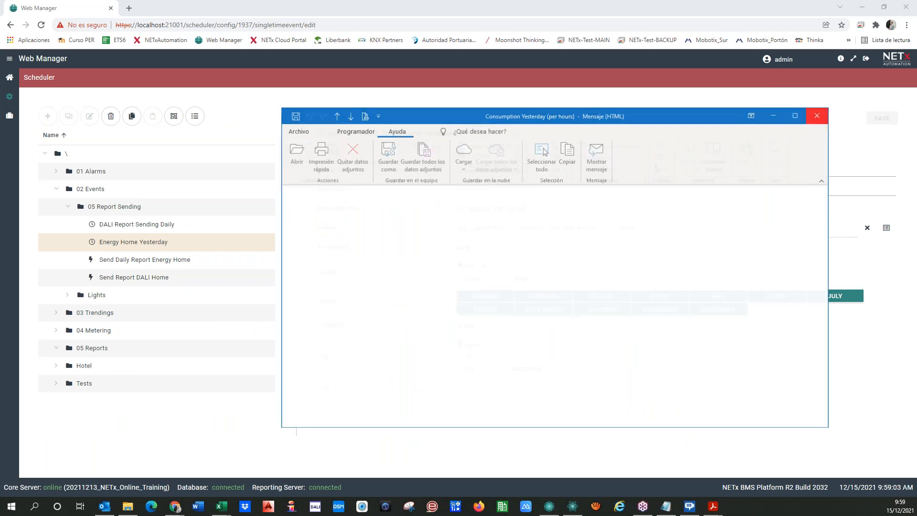
pyautogui.click(462, 433)
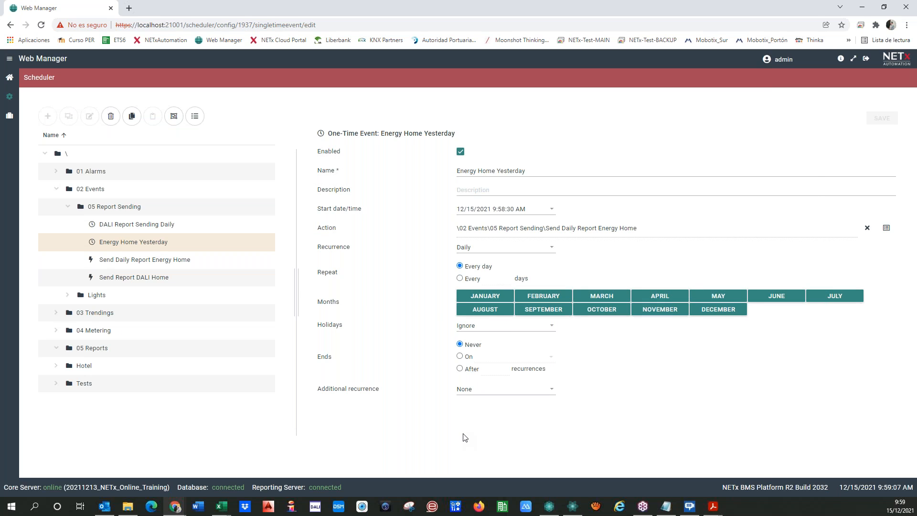
# List the 05 Report Sending items, showing Energy Home Yesterday's next execution at 12/16/2021 9:58:30 AM.
pyautogui.click(127, 209)
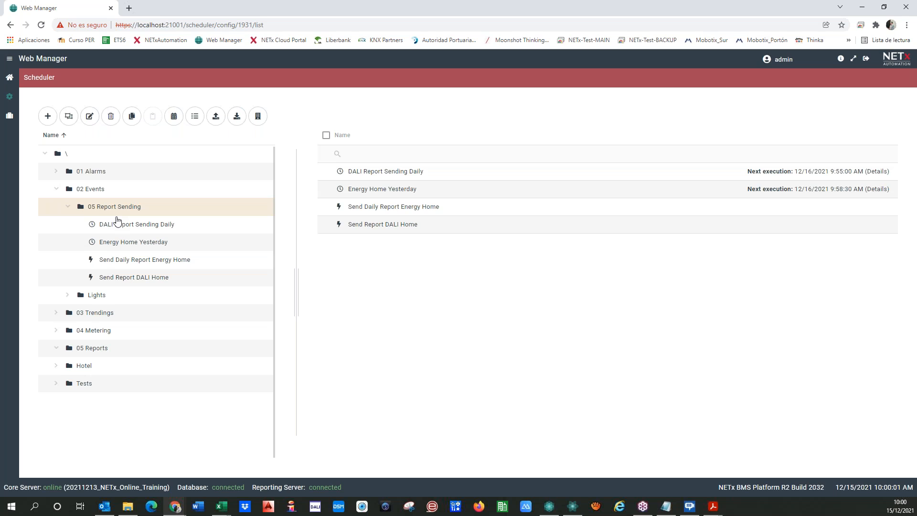
# Add a new conditional event named 'Send Energy Consumption when power is high'.
pyautogui.click(48, 117)
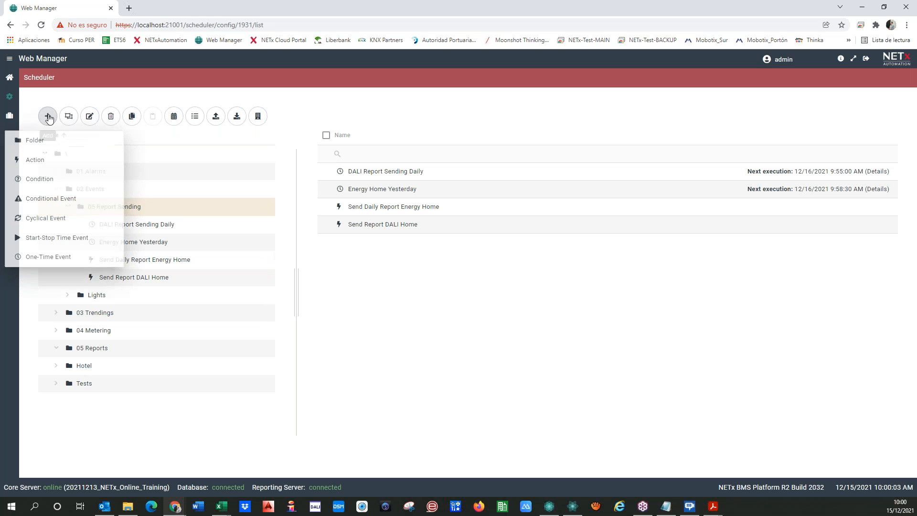
pyautogui.click(43, 199)
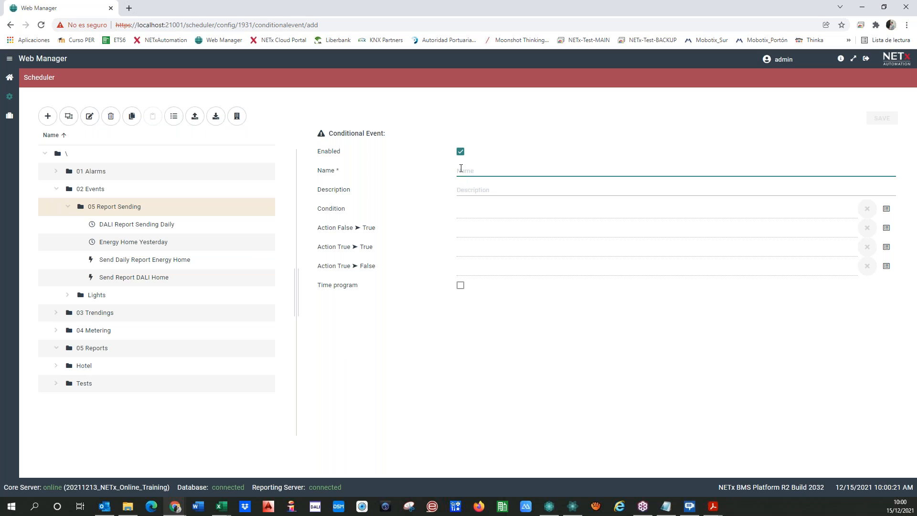
pyautogui.write('Send Energy Consumption when power ')
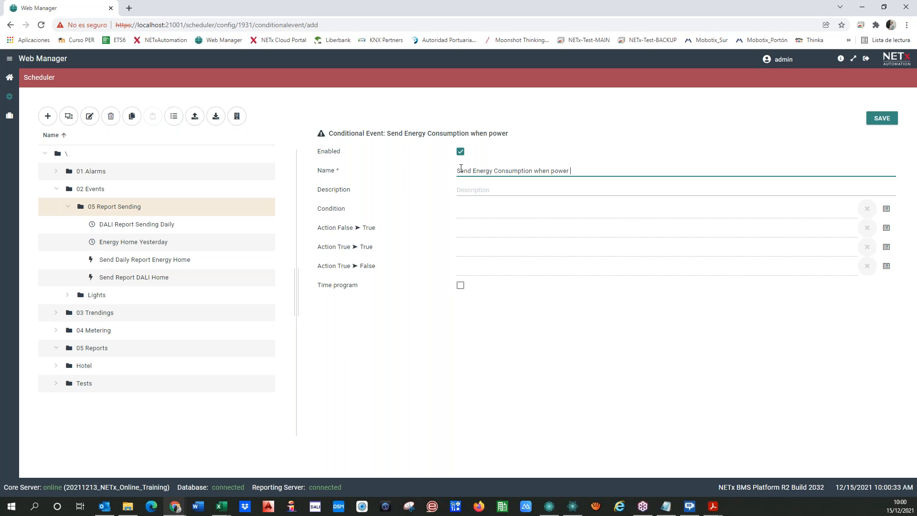
pyautogui.write('is high')
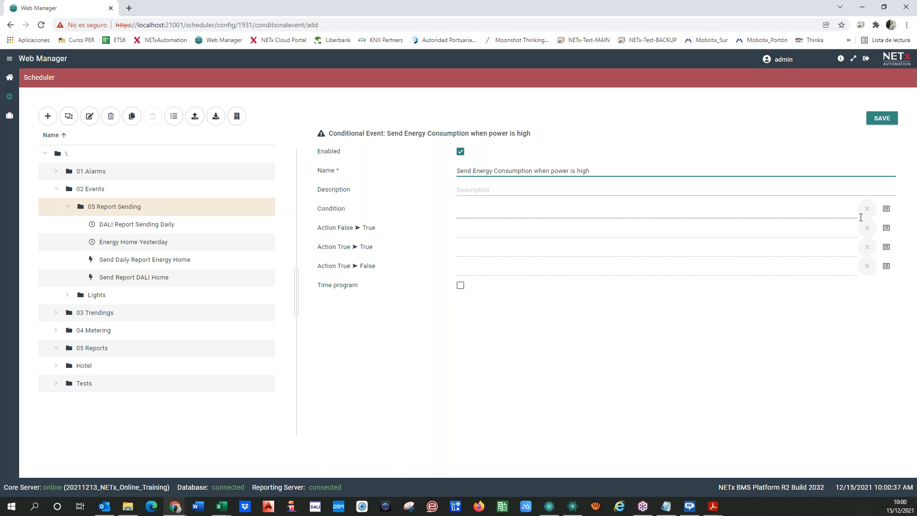
# Choose 'Power Aerotherm higher than 100 W' from Tests > Alarm Test as the event's condition.
pyautogui.click(886, 209)
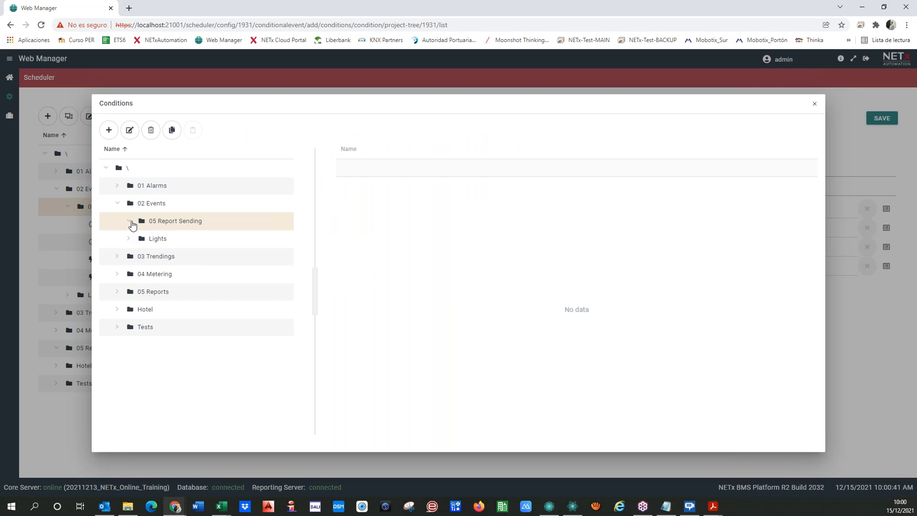
pyautogui.click(117, 329)
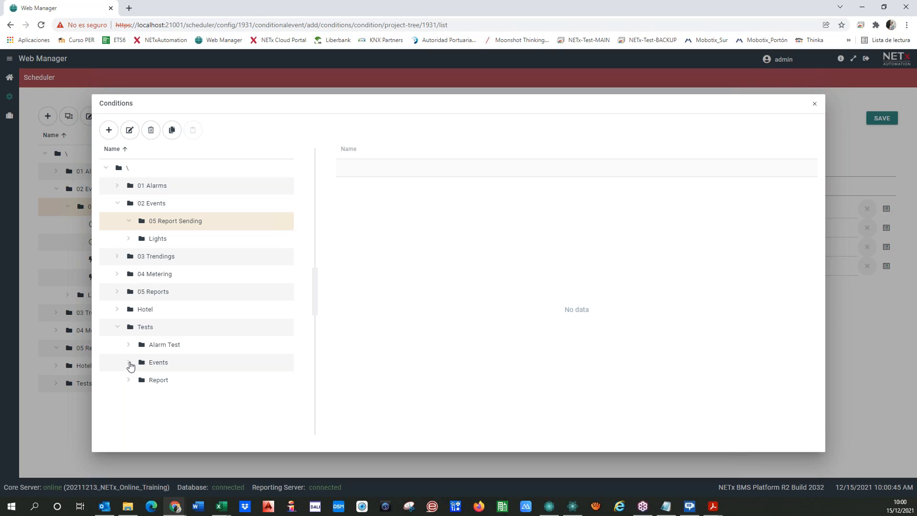
pyautogui.click(129, 363)
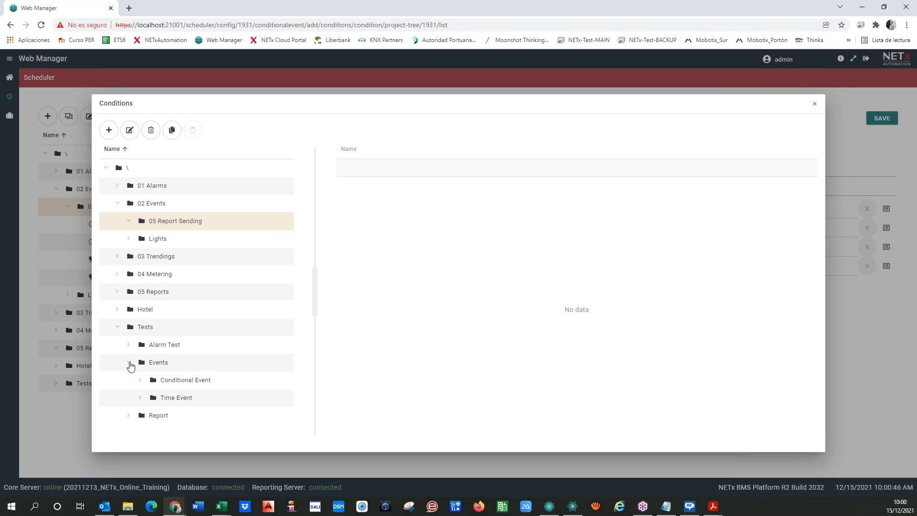
pyautogui.click(140, 399)
pyautogui.click(129, 346)
pyautogui.click(208, 369)
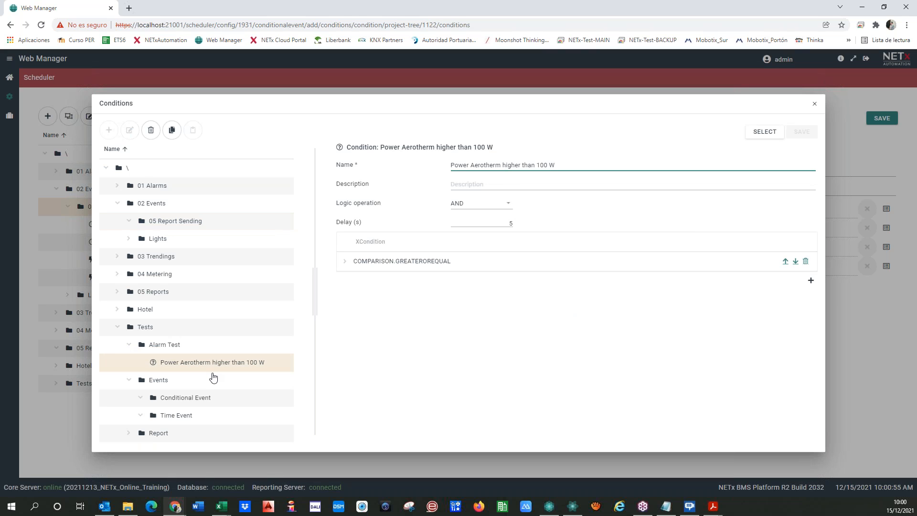
pyautogui.click(344, 262)
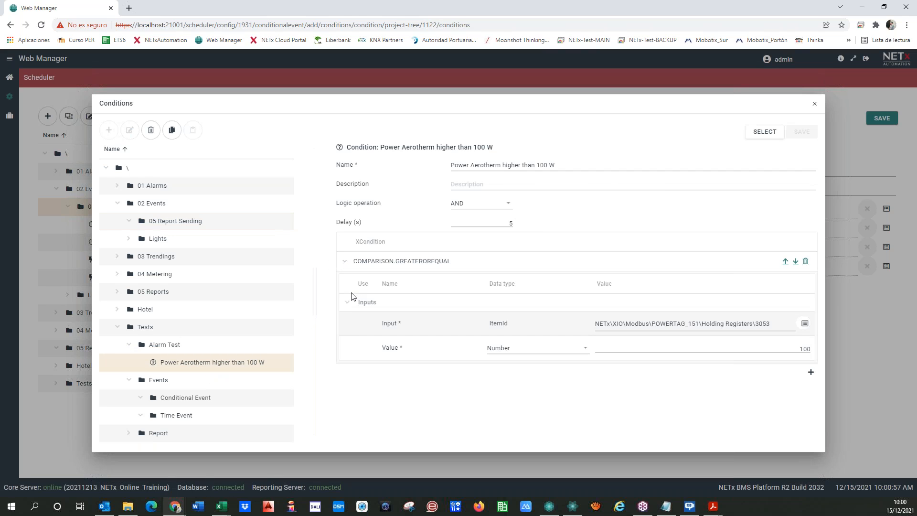
pyautogui.click(762, 131)
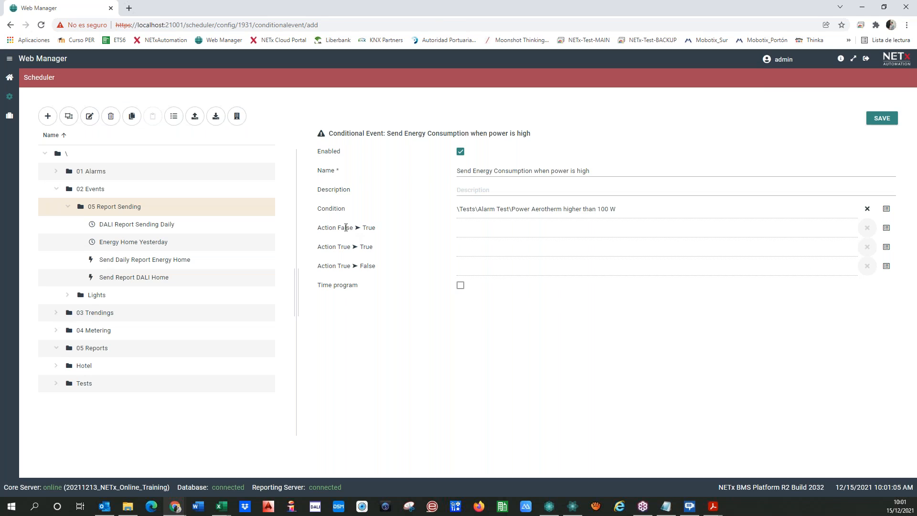
# Set the False ➤ True action to 'Send Daily Report Energy Home' and save the event.
pyautogui.click(886, 228)
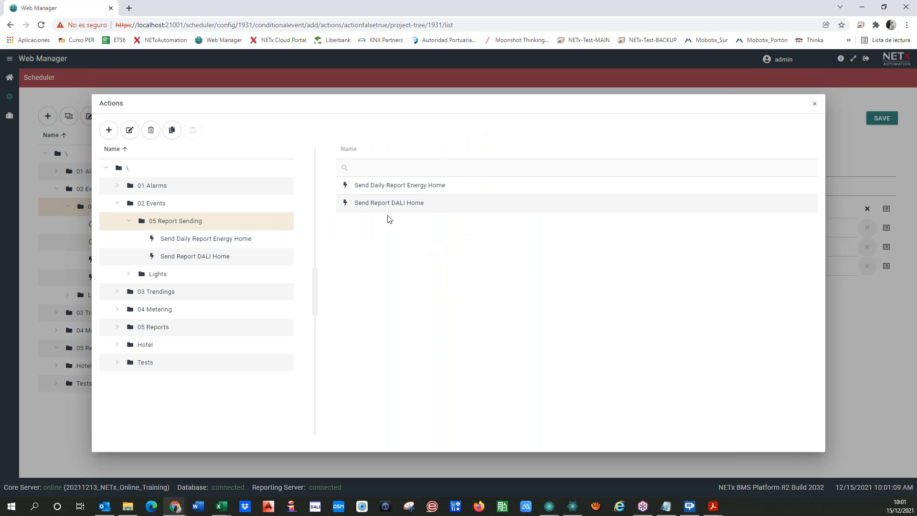
pyautogui.click(382, 188)
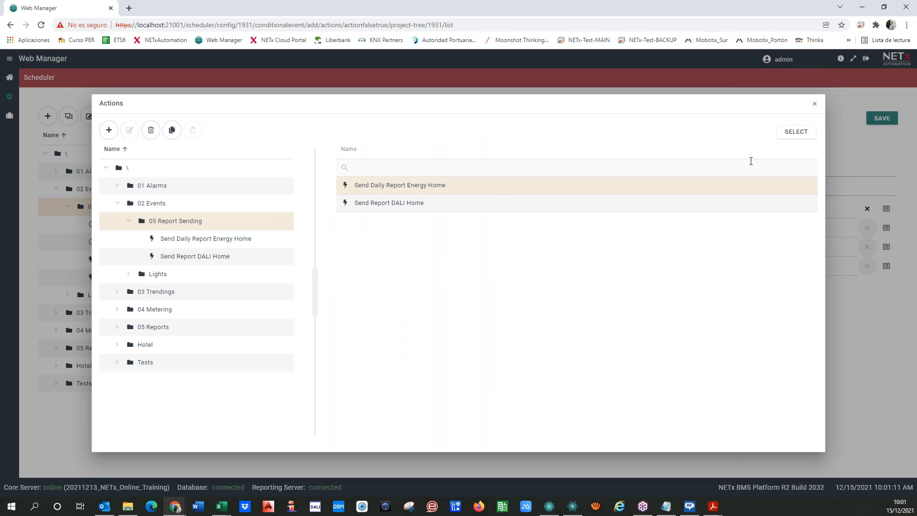
pyautogui.click(787, 134)
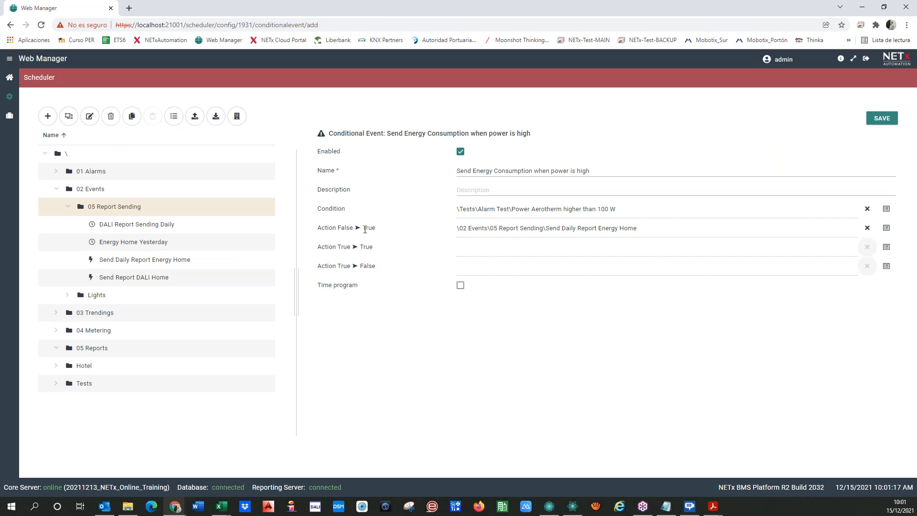
pyautogui.moveTo(337, 229); pyautogui.dragTo(376, 229)
pyautogui.click(394, 360)
pyautogui.click(879, 124)
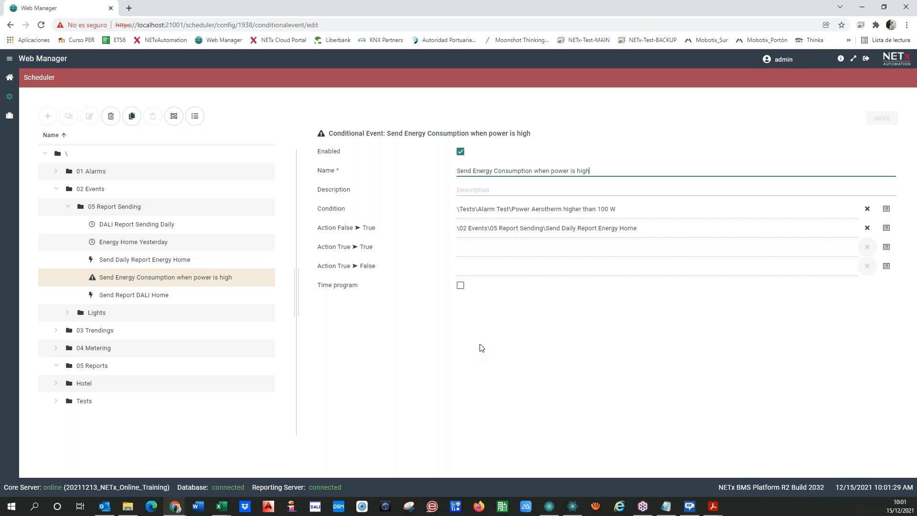
pyautogui.click(549, 505)
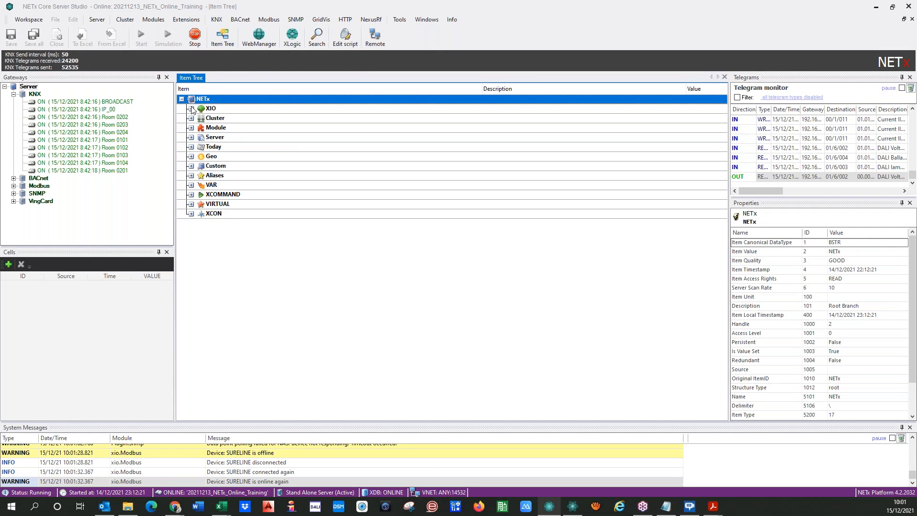
# Expand XIO and then KNX in the Core Server Studio Item Tree to list the gateways.
pyautogui.doubleClick(208, 109)
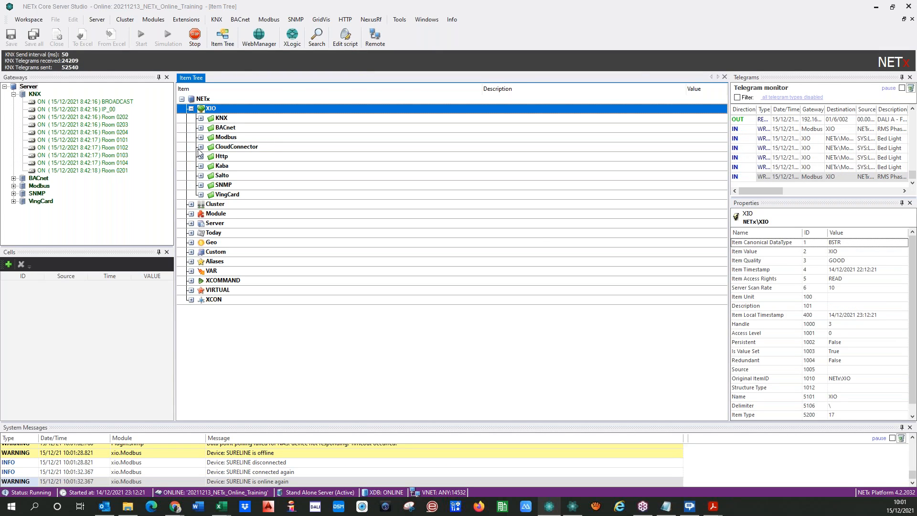
pyautogui.doubleClick(204, 119)
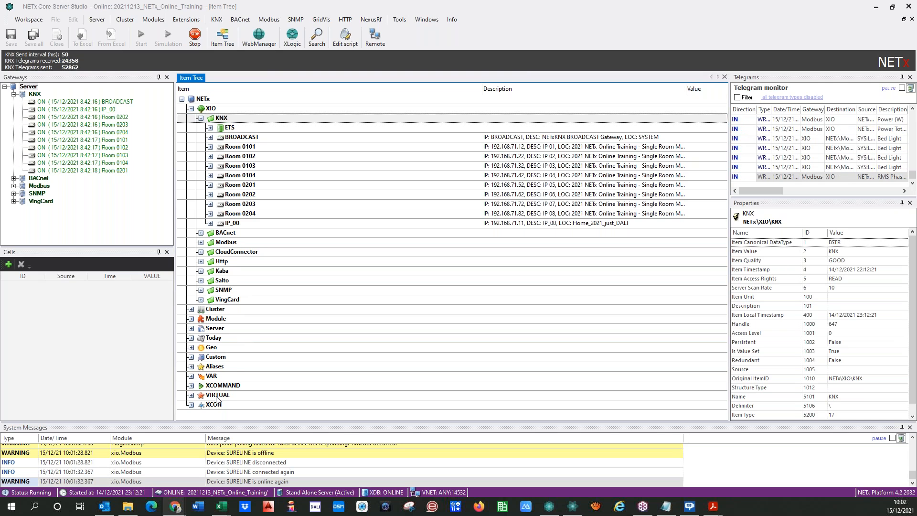
# Expand Modbus > POWERTAG_151 > Holding Registers and check 3059 Power Total (W) at about 105 W.
pyautogui.click(201, 242)
pyautogui.click(210, 252)
pyautogui.click(210, 262)
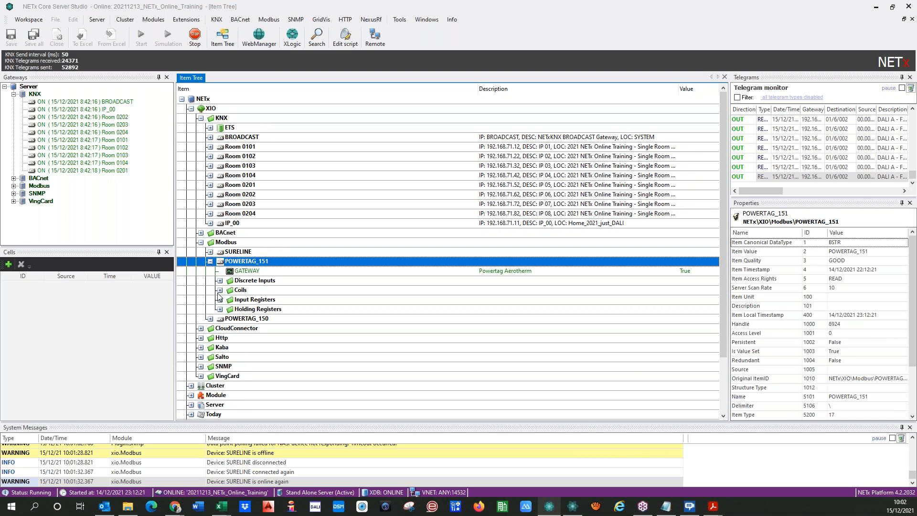
pyautogui.click(222, 299)
pyautogui.click(220, 309)
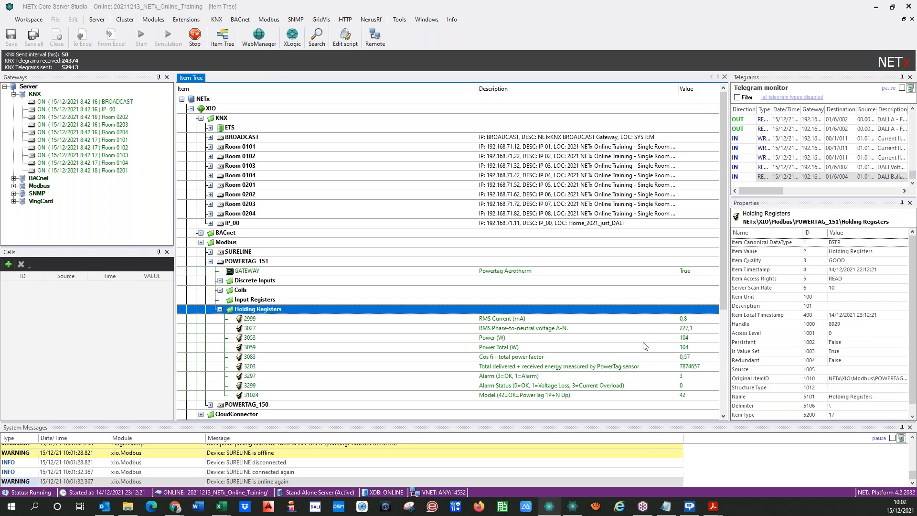
pyautogui.click(650, 349)
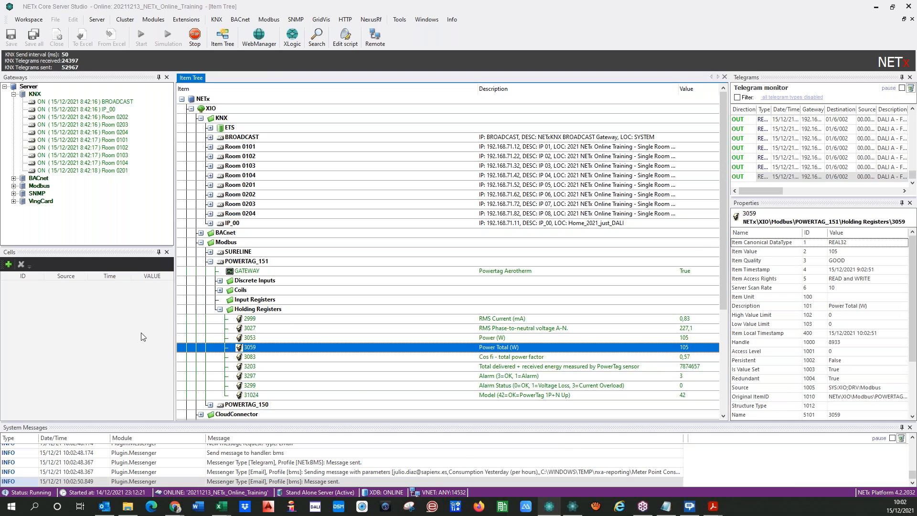
pyautogui.hotkey('alt', 'Tab')
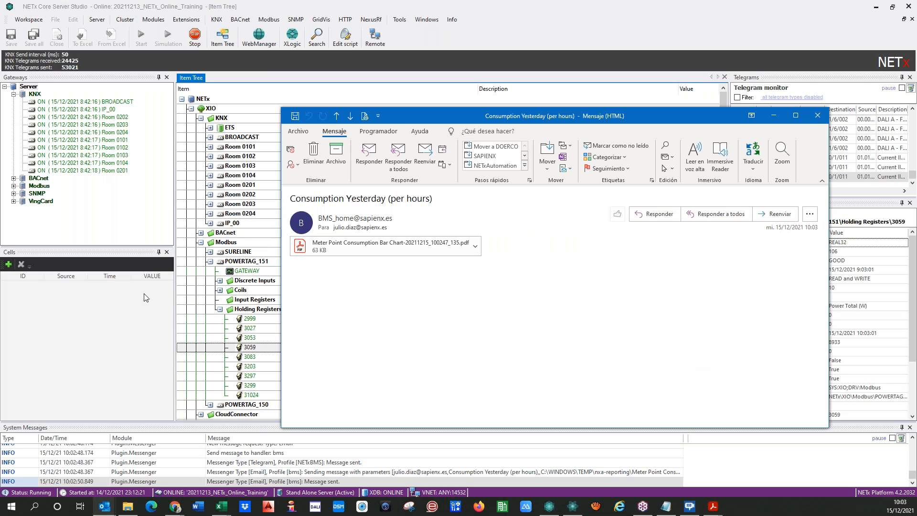
# Highlight the report e-mail's 10:03 received time and drag the message window aside.
pyautogui.moveTo(794, 227); pyautogui.dragTo(821, 242)
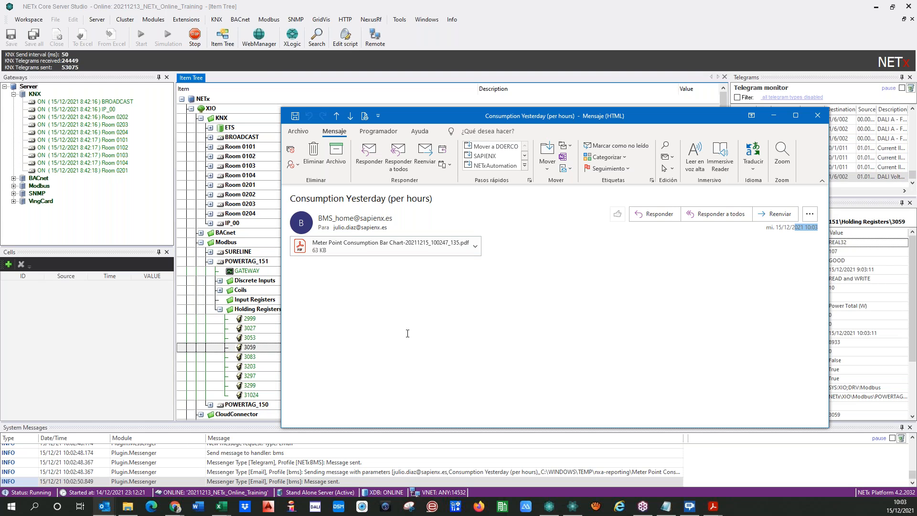
pyautogui.moveTo(516, 117); pyautogui.dragTo(0, 103)
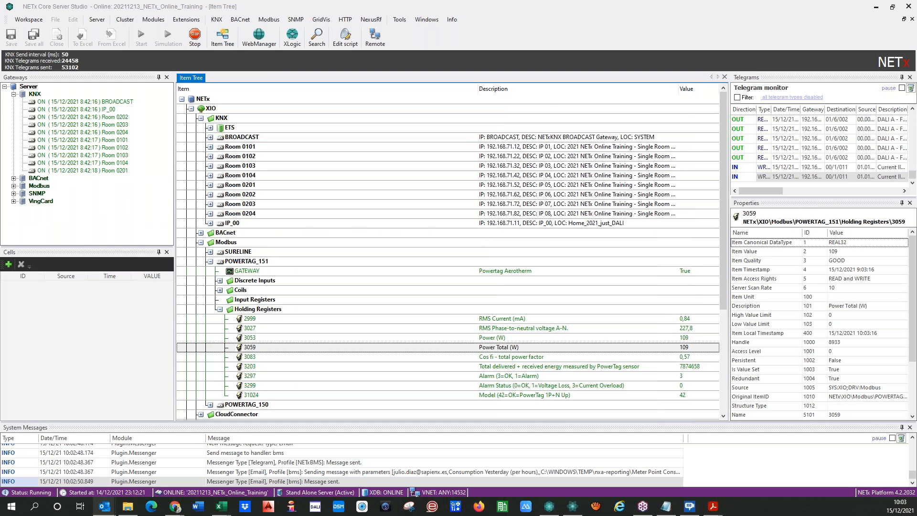
# Collapse POWERTAG_151, confirm the new event under 05 Report Sending, and return to the dashboard.
pyautogui.click(209, 261)
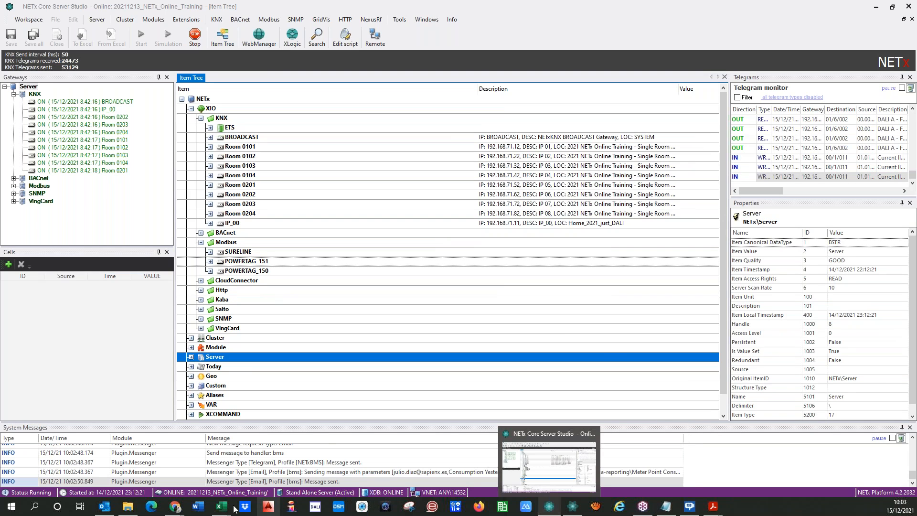
pyautogui.click(174, 506)
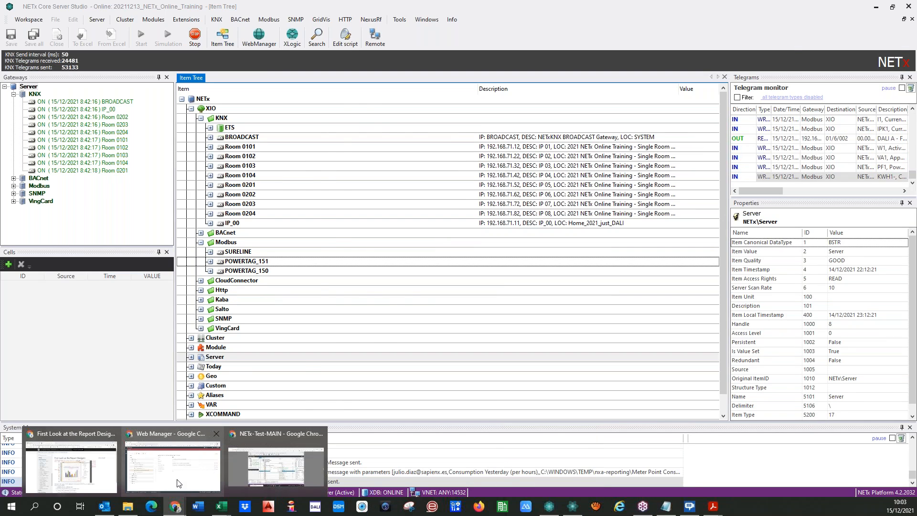
pyautogui.click(178, 483)
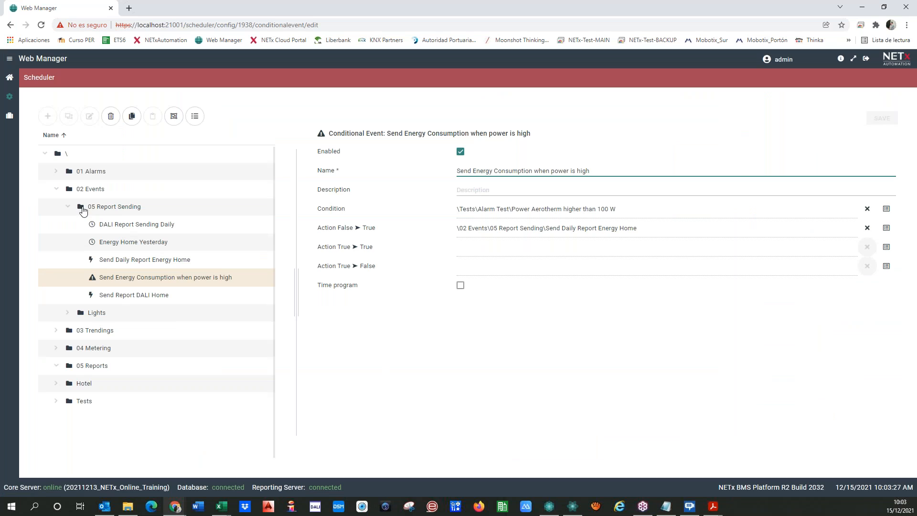
pyautogui.click(116, 208)
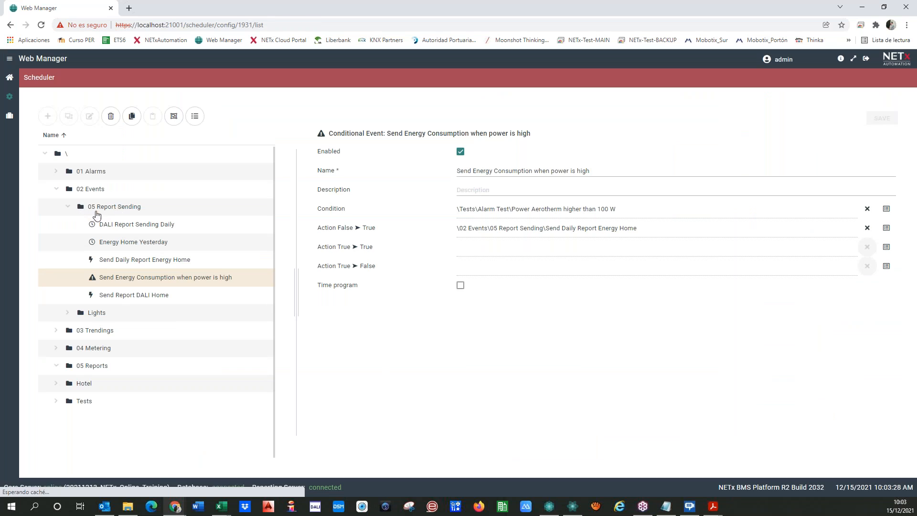
pyautogui.click(69, 208)
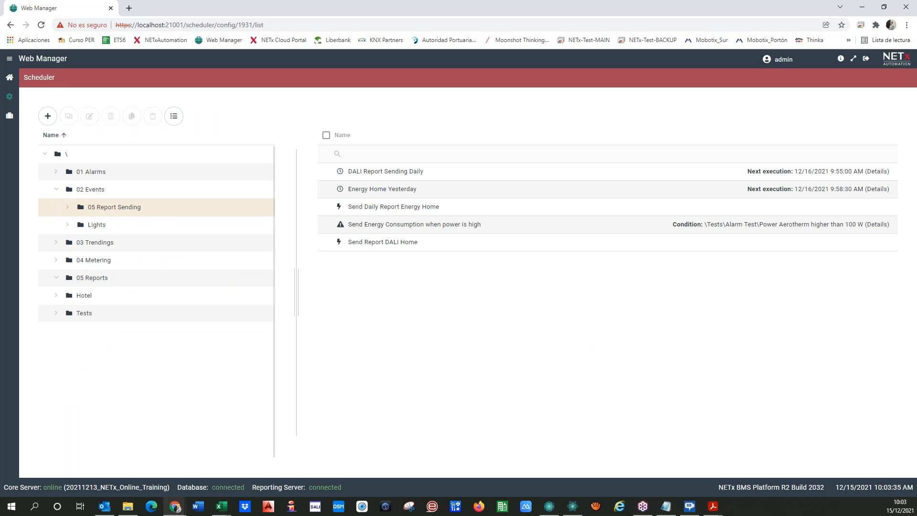
pyautogui.click(20, 87)
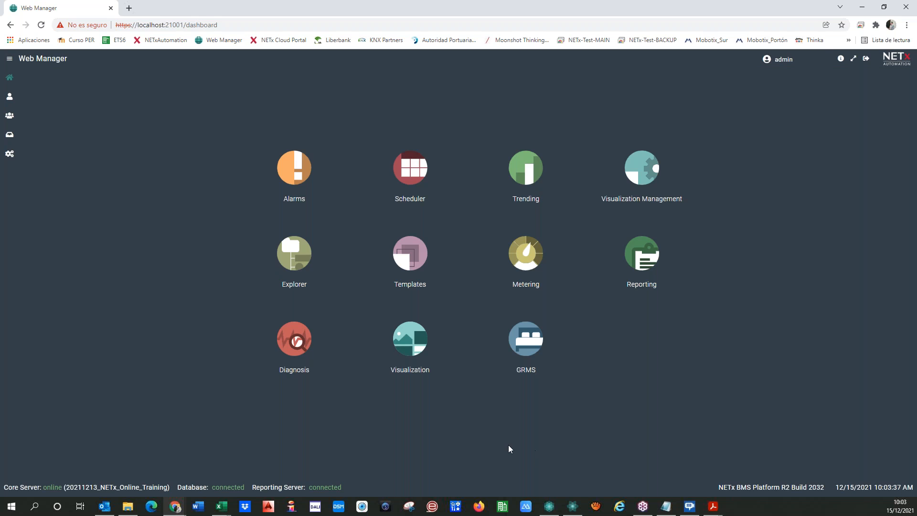